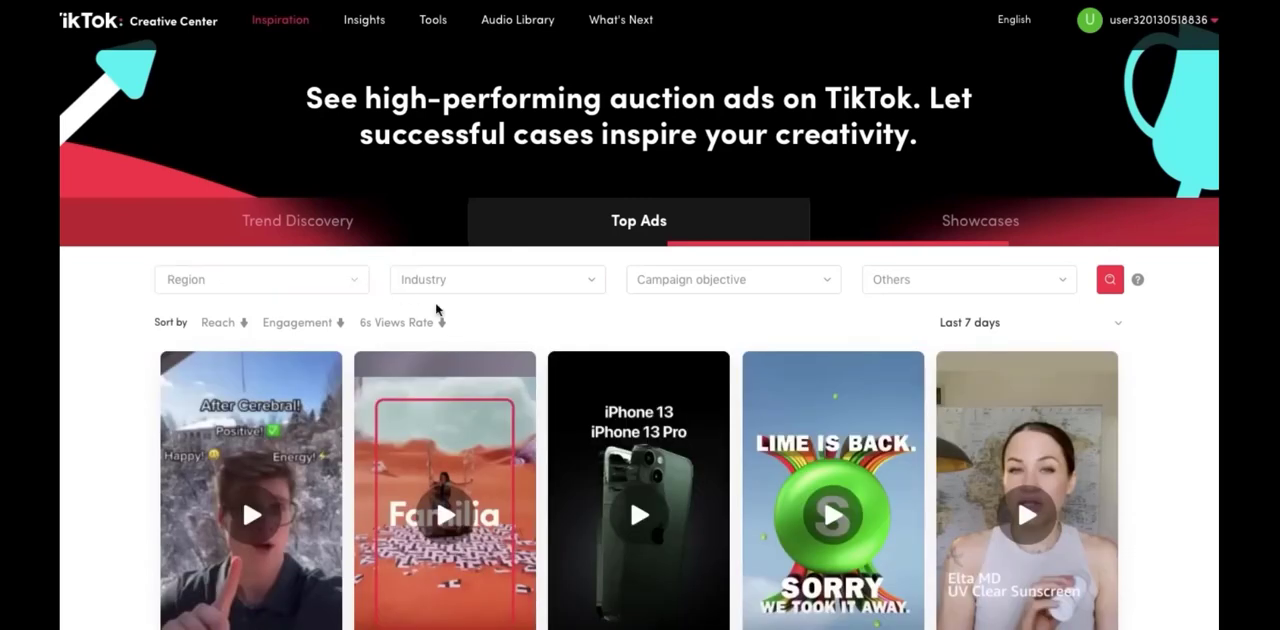
Filter the top ads to all industries and the United States region
scroll(512, 322, "down", 1)
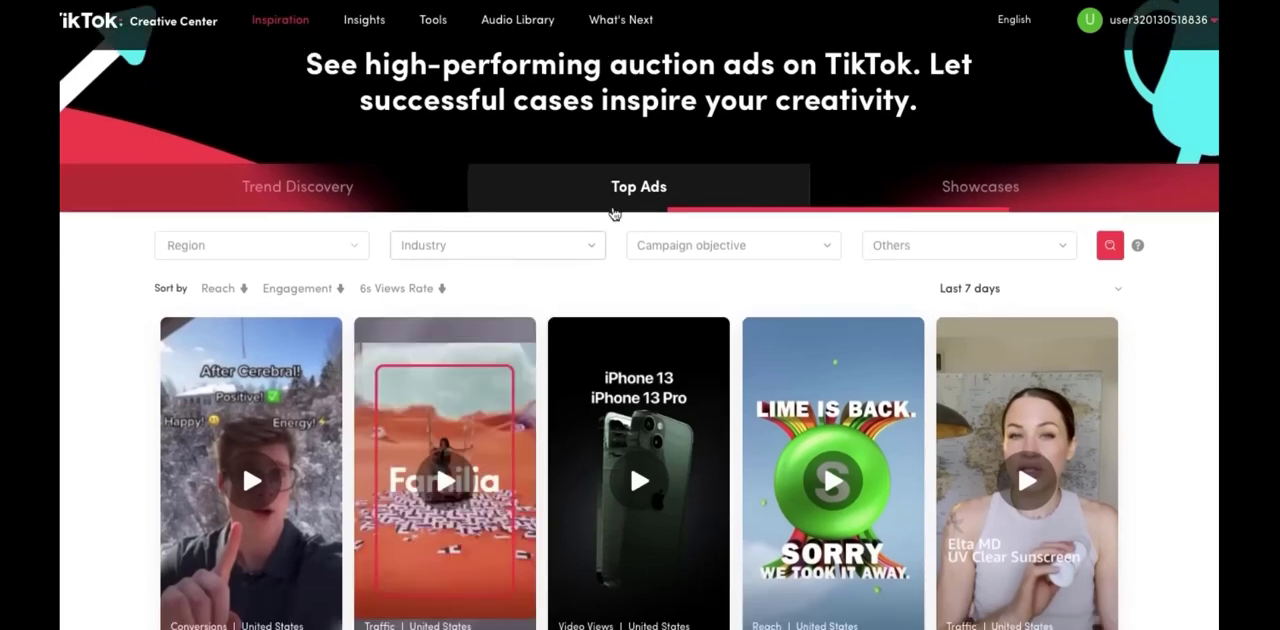
left_click(589, 251)
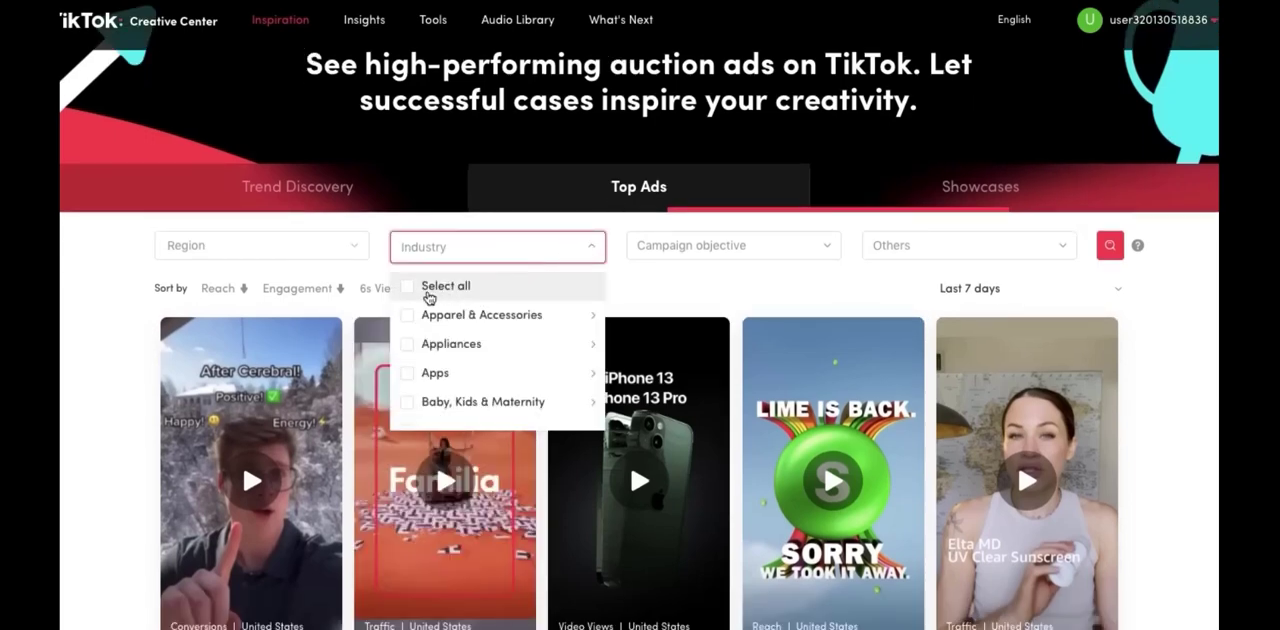
left_click(408, 288)
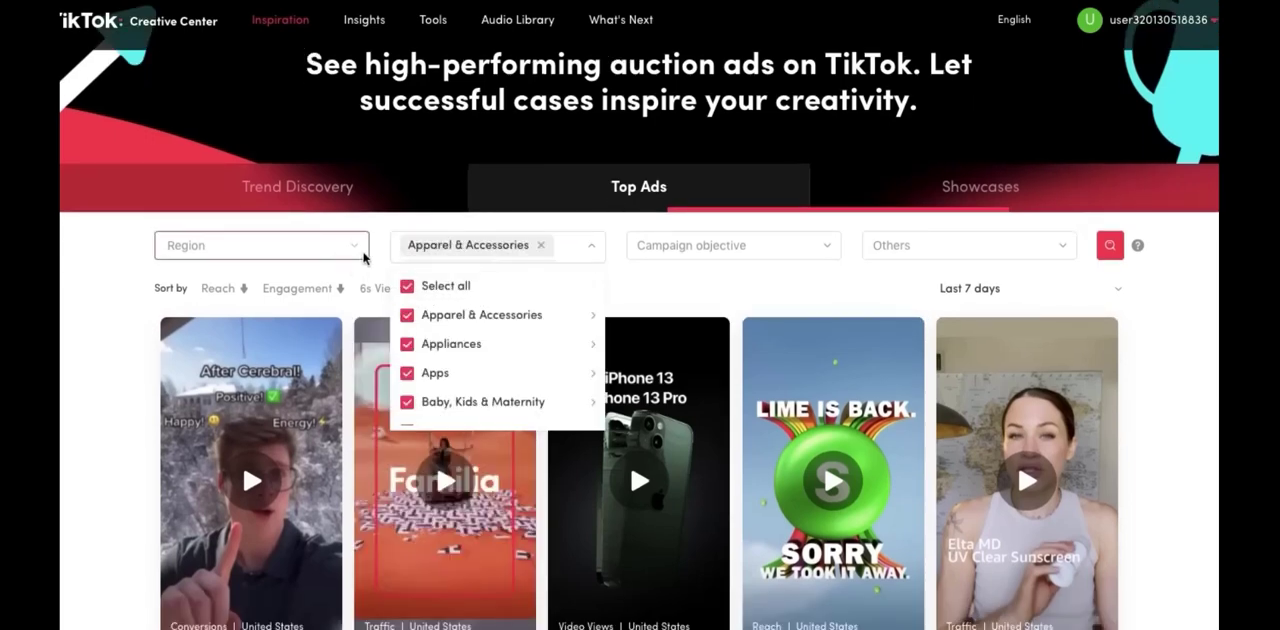
left_click(357, 245)
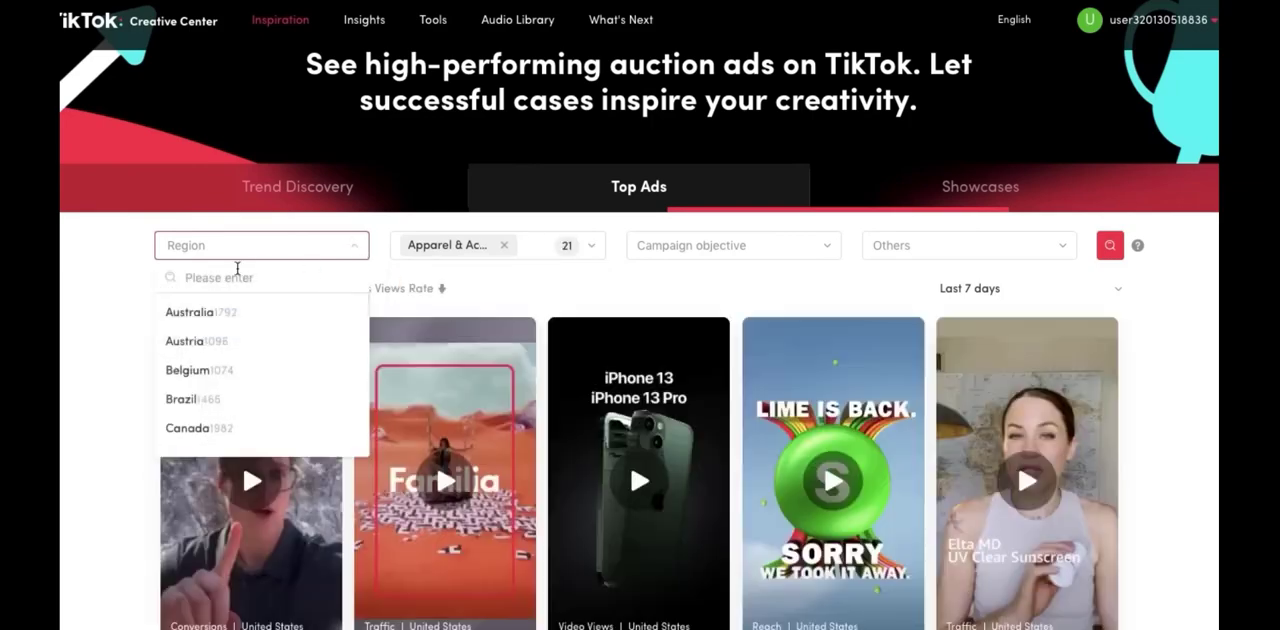
left_click(237, 268)
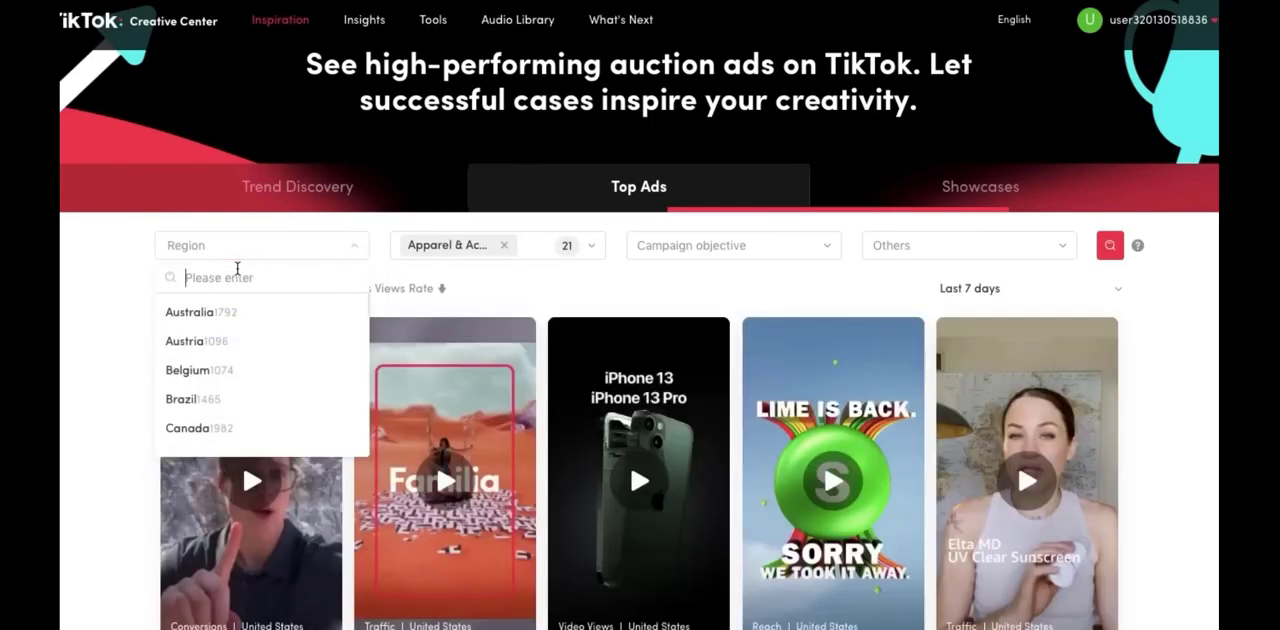
type("uni")
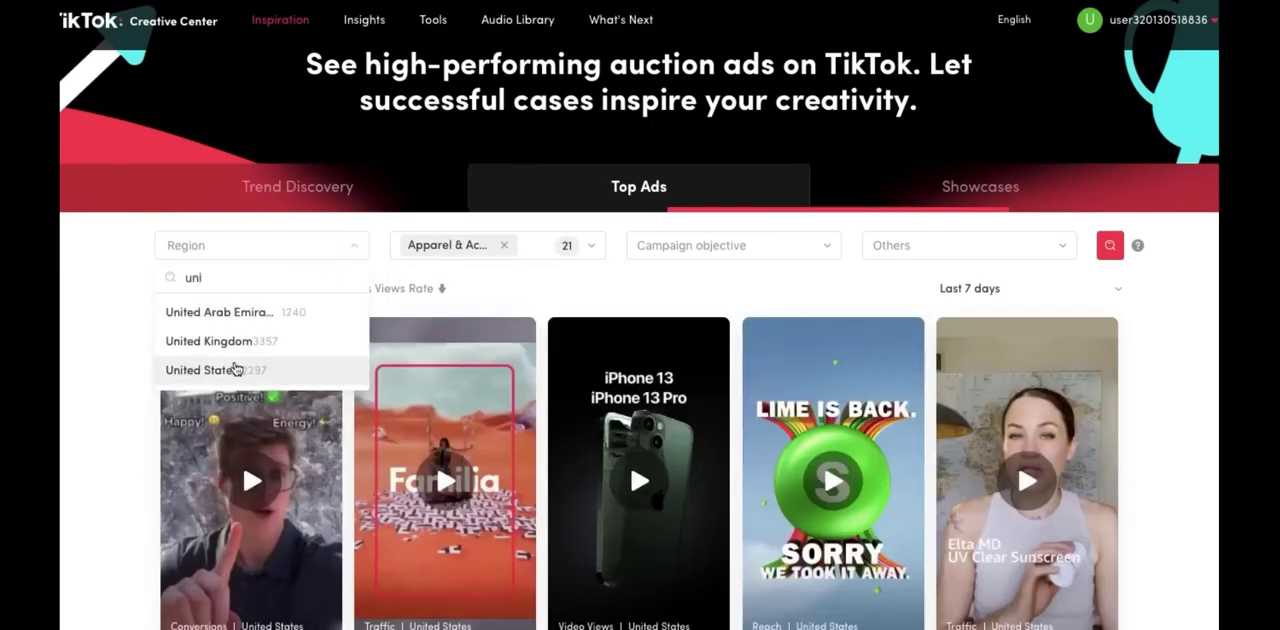
left_click(225, 366)
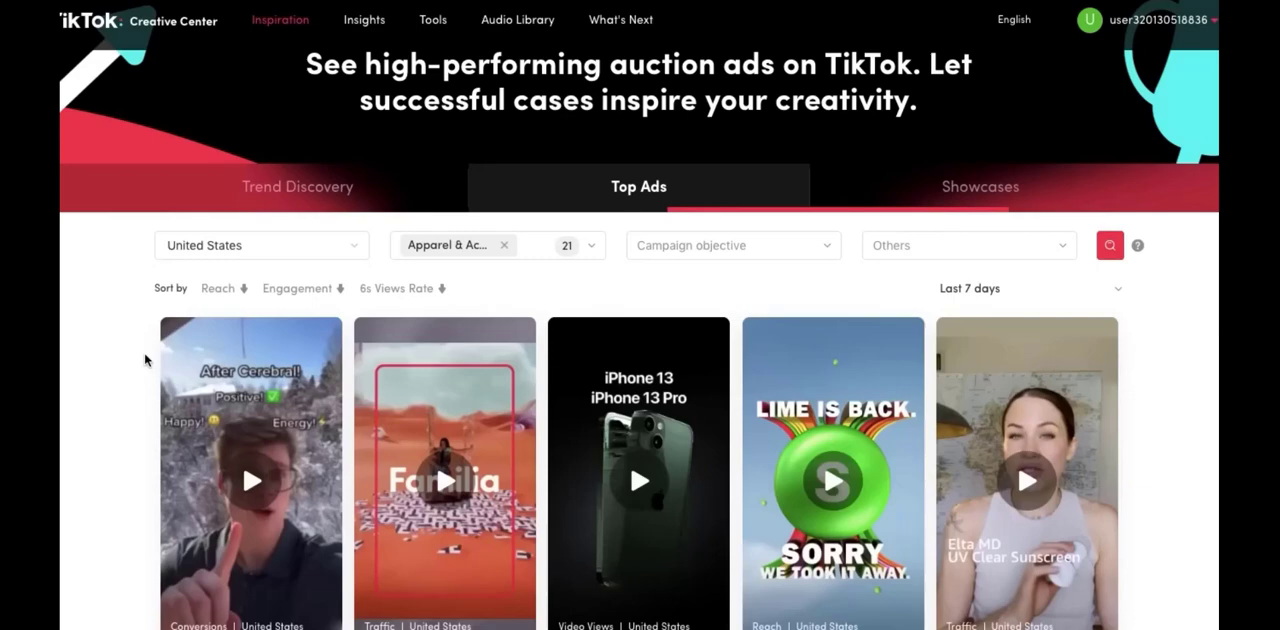
Browse the gallery of top ads for physical products that are being advertised
scroll(145, 360, "down", 4)
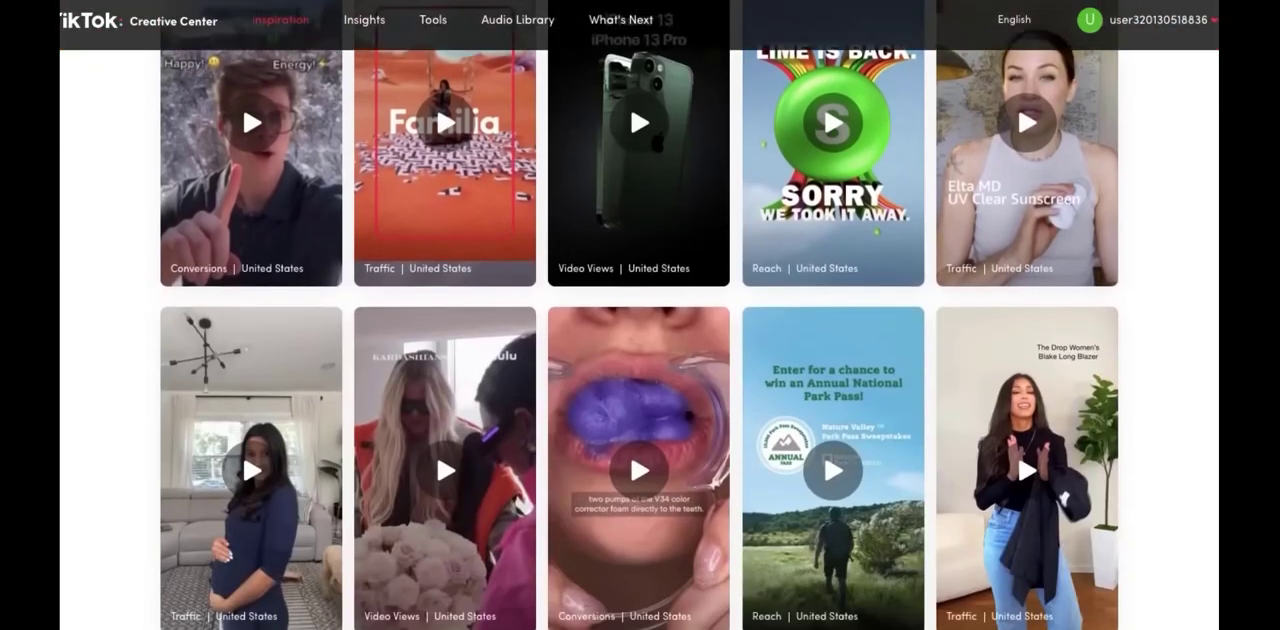
scroll(639, 315, "down", 3)
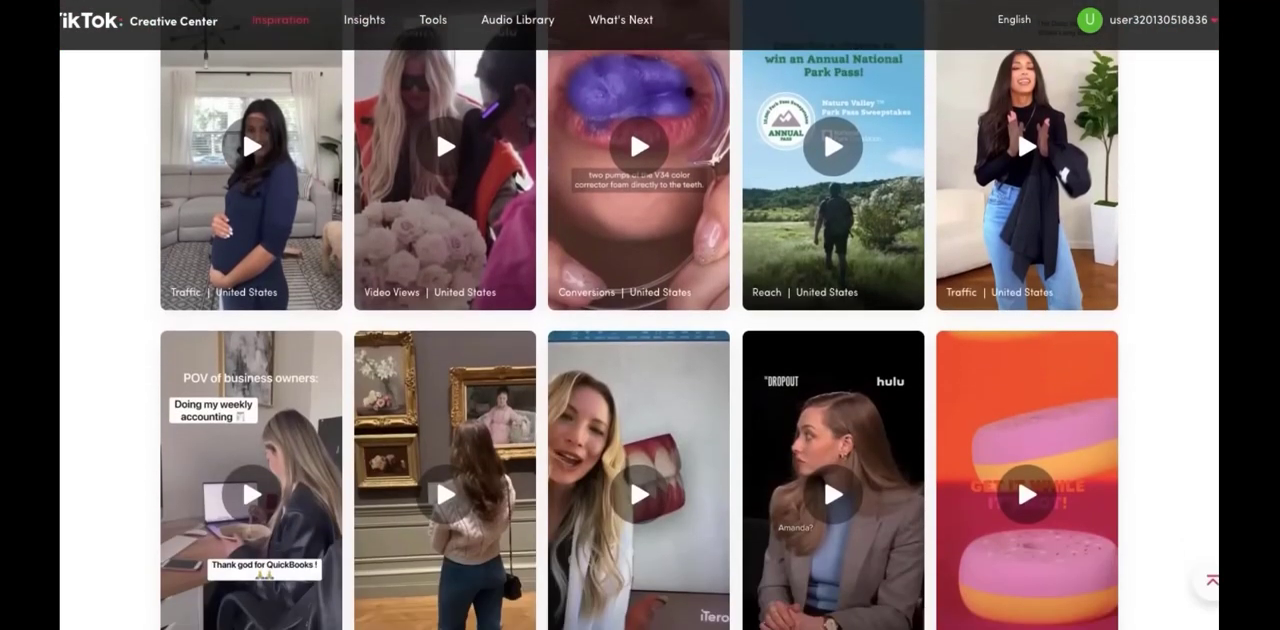
scroll(639, 315, "down", 1)
scroll(639, 315, "down", 1)
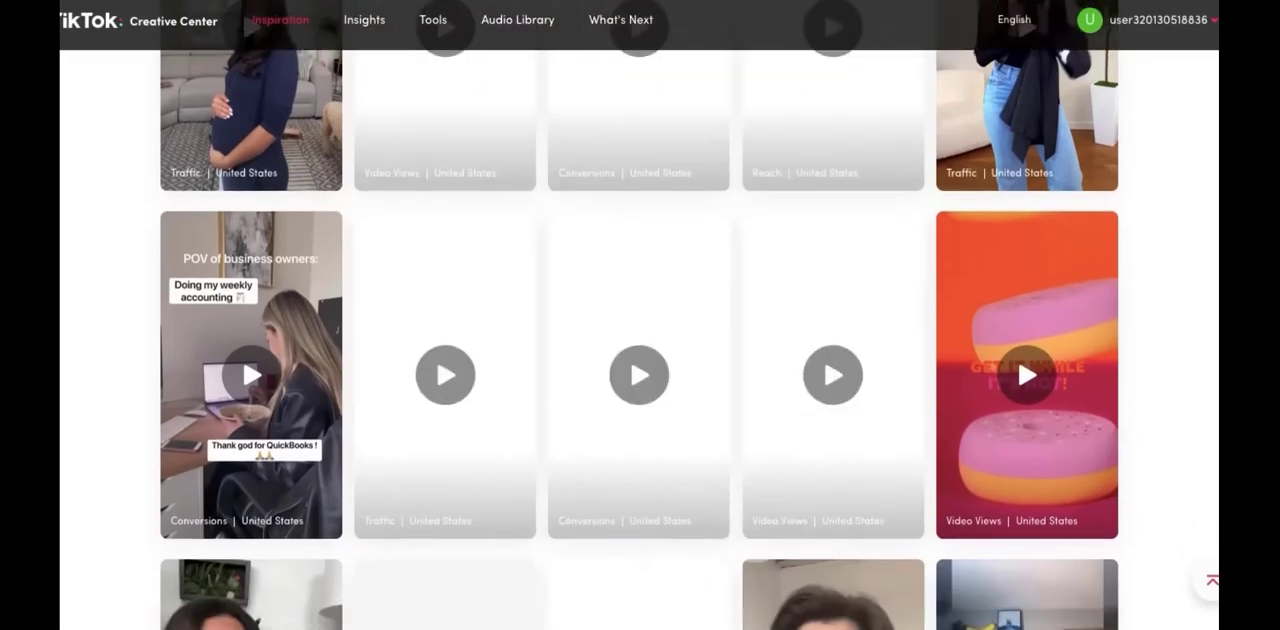
scroll(639, 315, "down", 5)
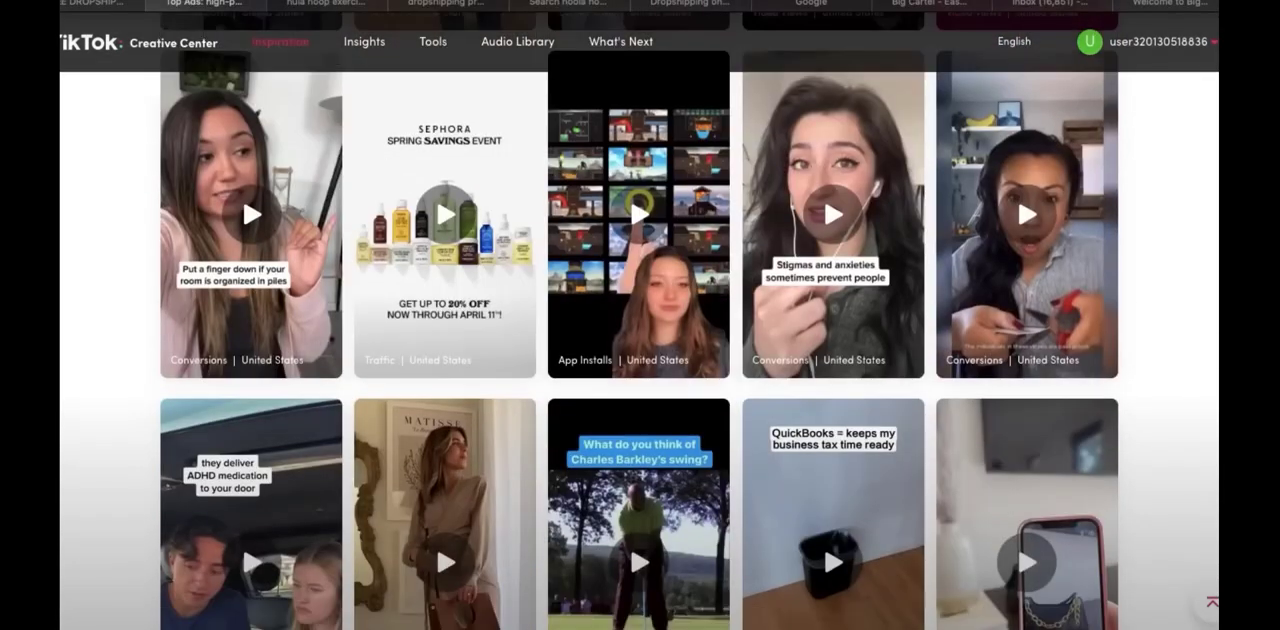
scroll(639, 315, "down", 1)
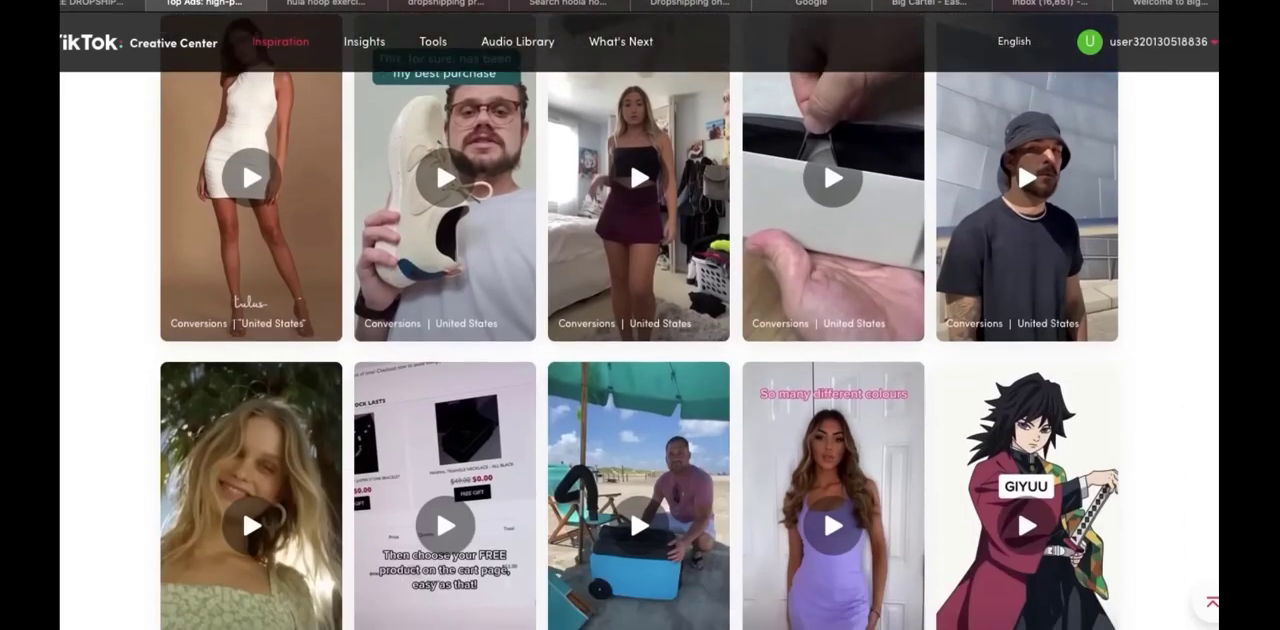
scroll(640, 350, "down", 1)
scroll(640, 350, "down", 5)
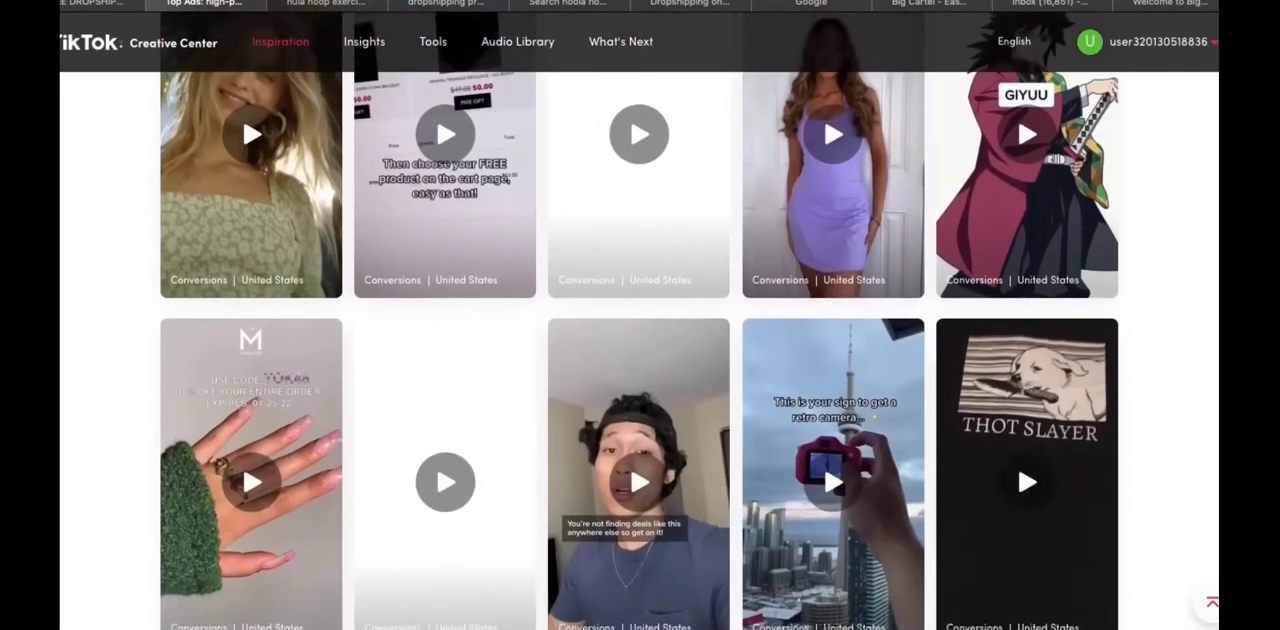
scroll(640, 350, "down", 5)
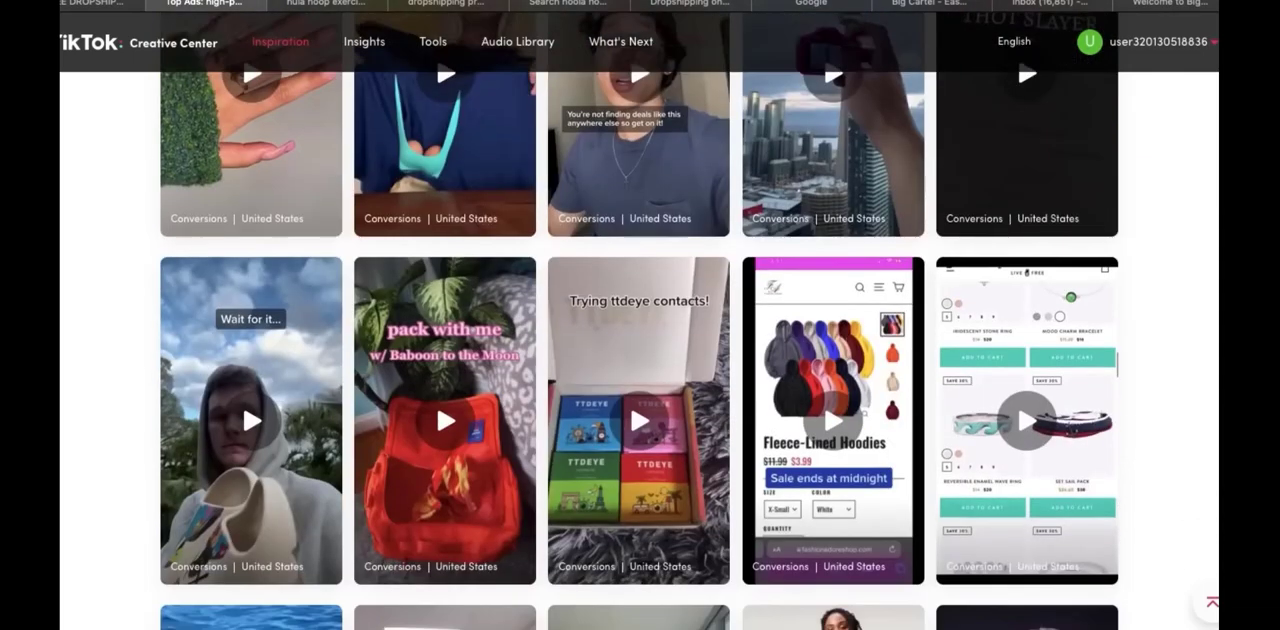
scroll(640, 350, "down", 4)
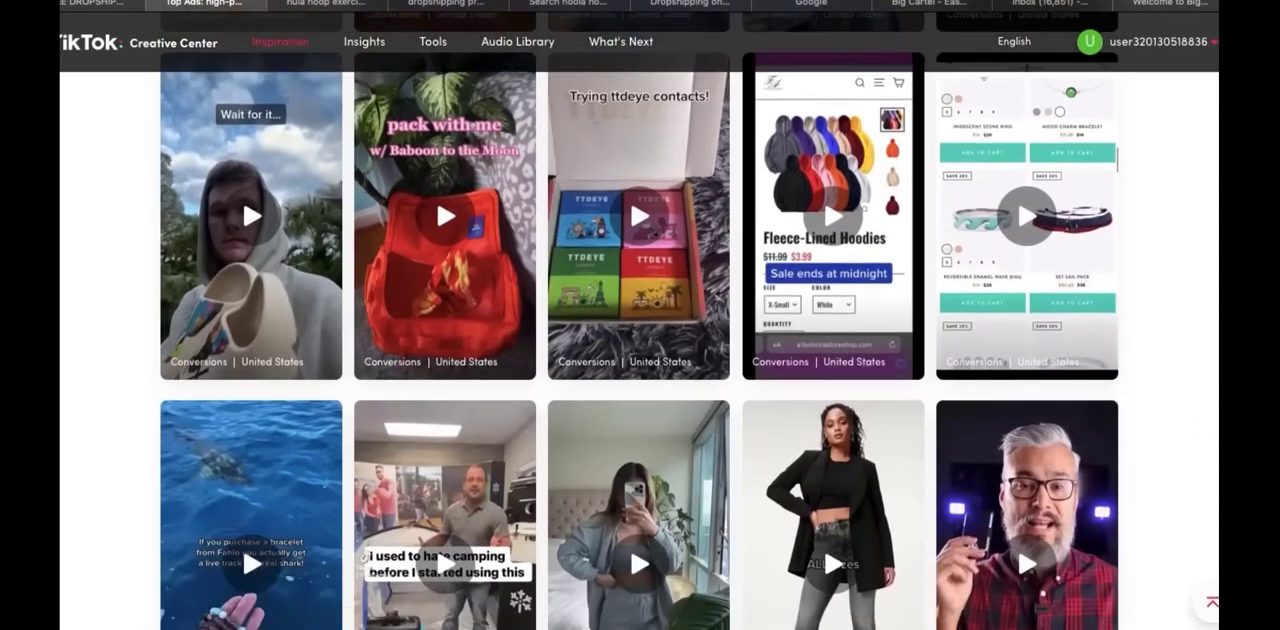
scroll(640, 350, "down", 1)
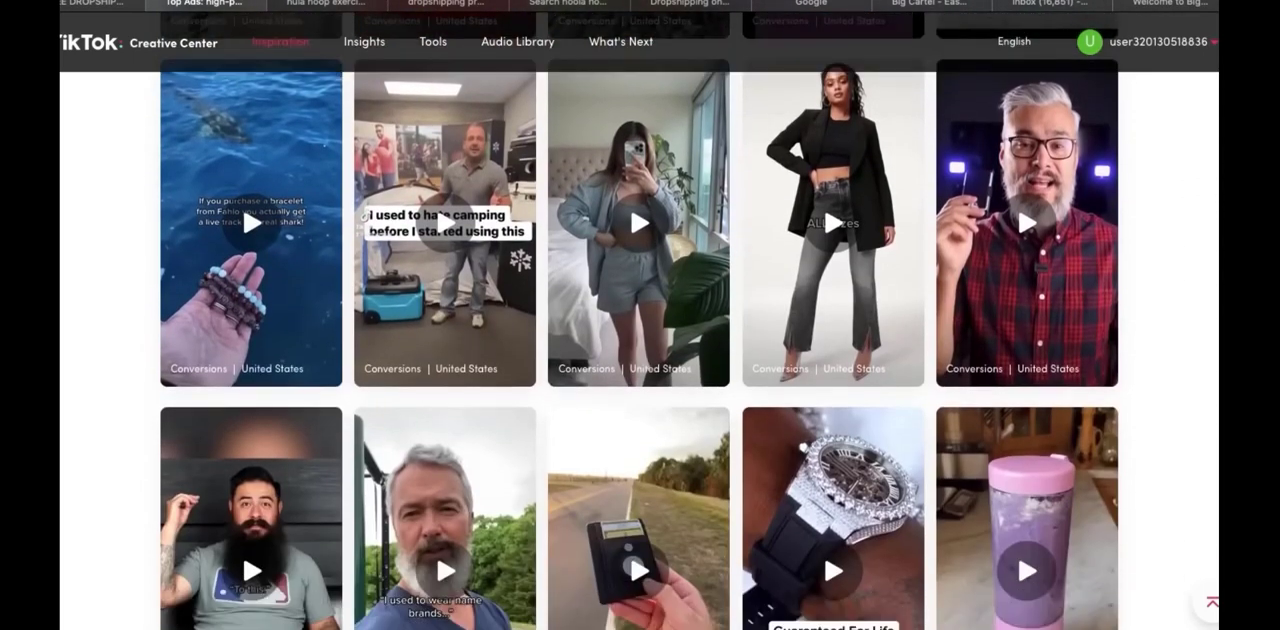
scroll(1184, 357, "down", 4)
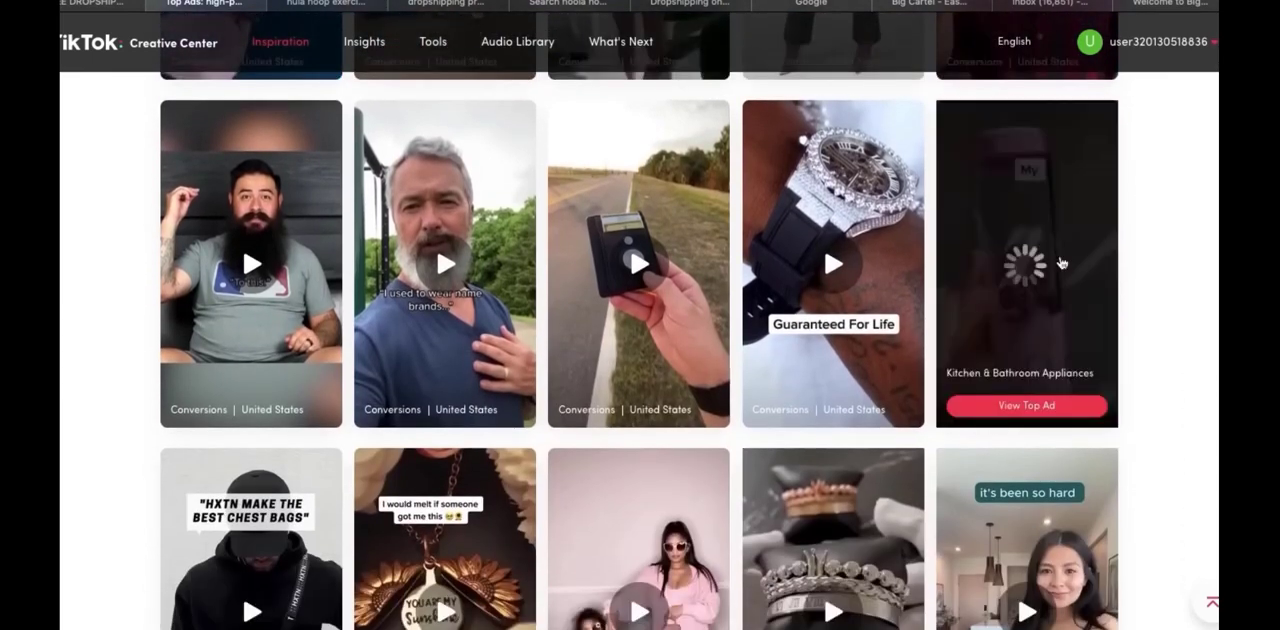
Open the top ad for the pink portable blender, review its details and engagement figures, and close it
left_click(1062, 262)
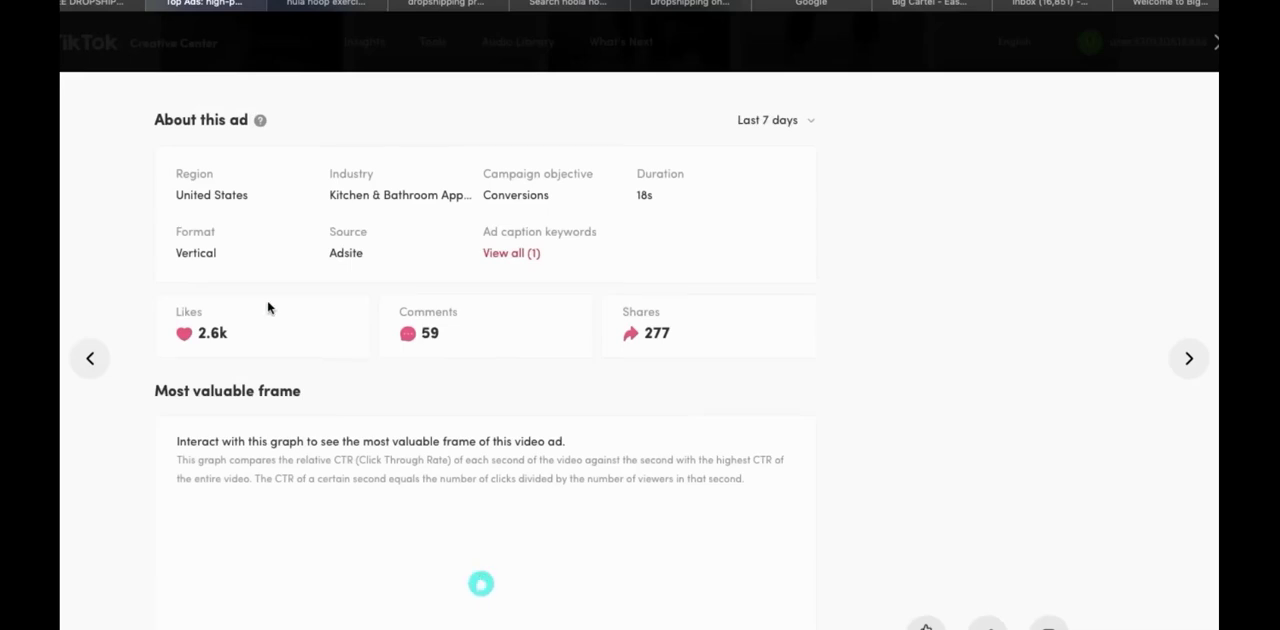
scroll(94, 266, "down", 1)
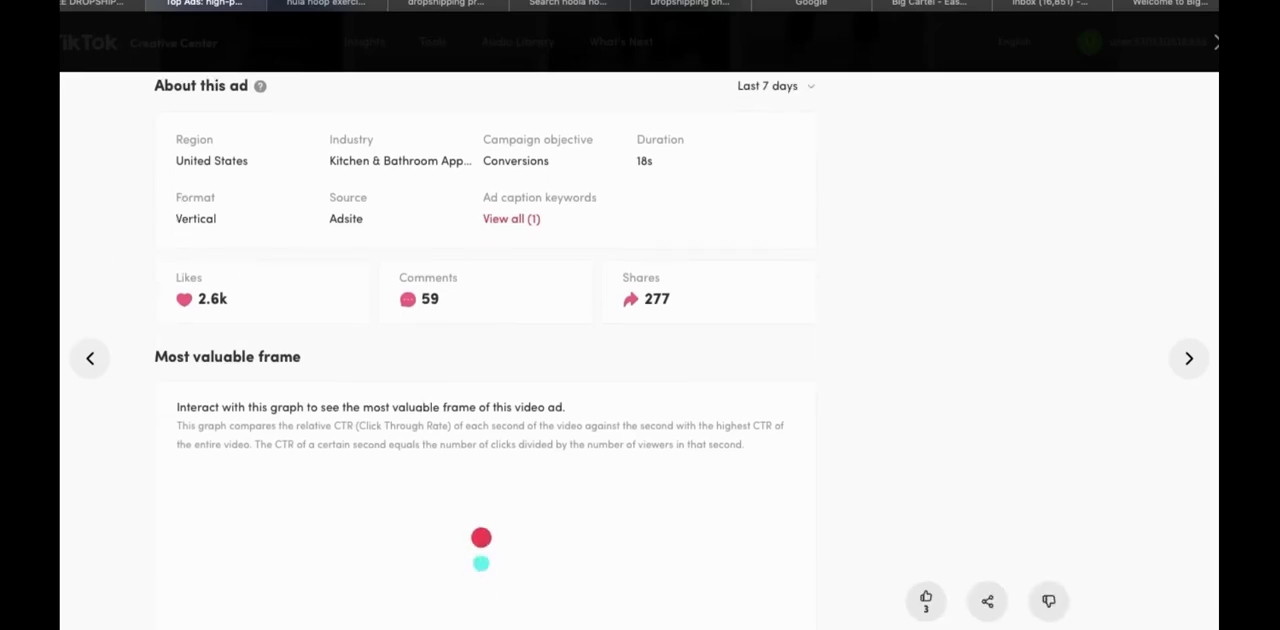
scroll(579, 354, "down", 1)
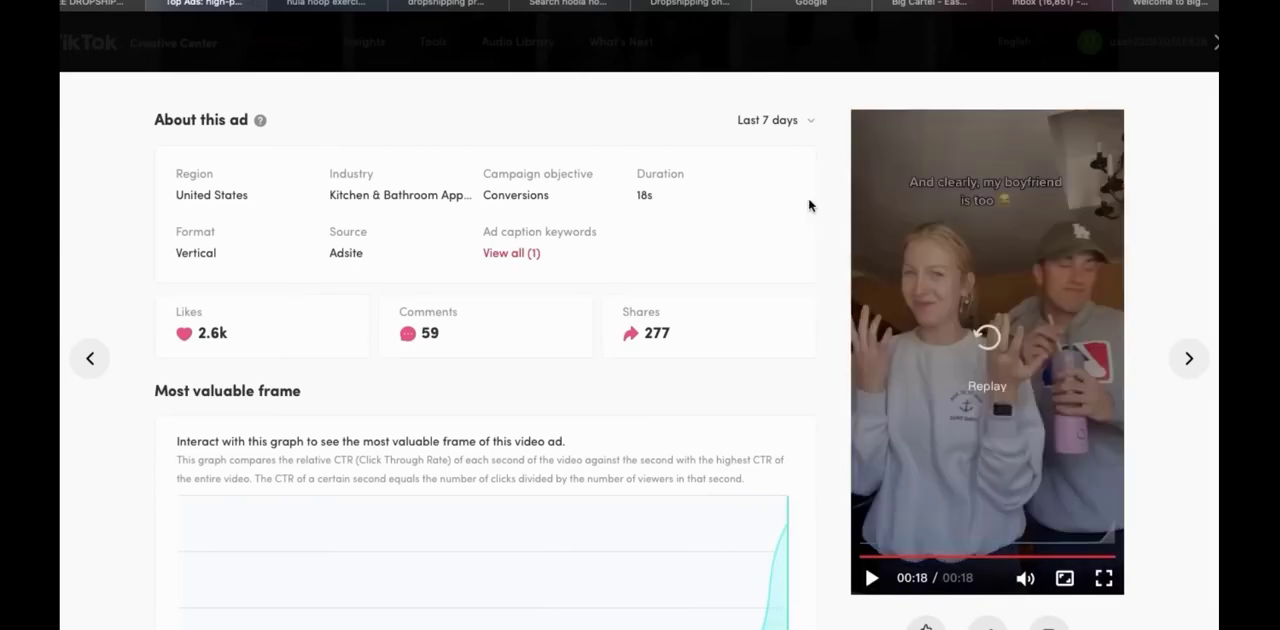
left_click(1216, 44)
Scan further rows of top ads for more product ideas, comparing their campaign objectives and regions
scroll(1148, 310, "down", 3)
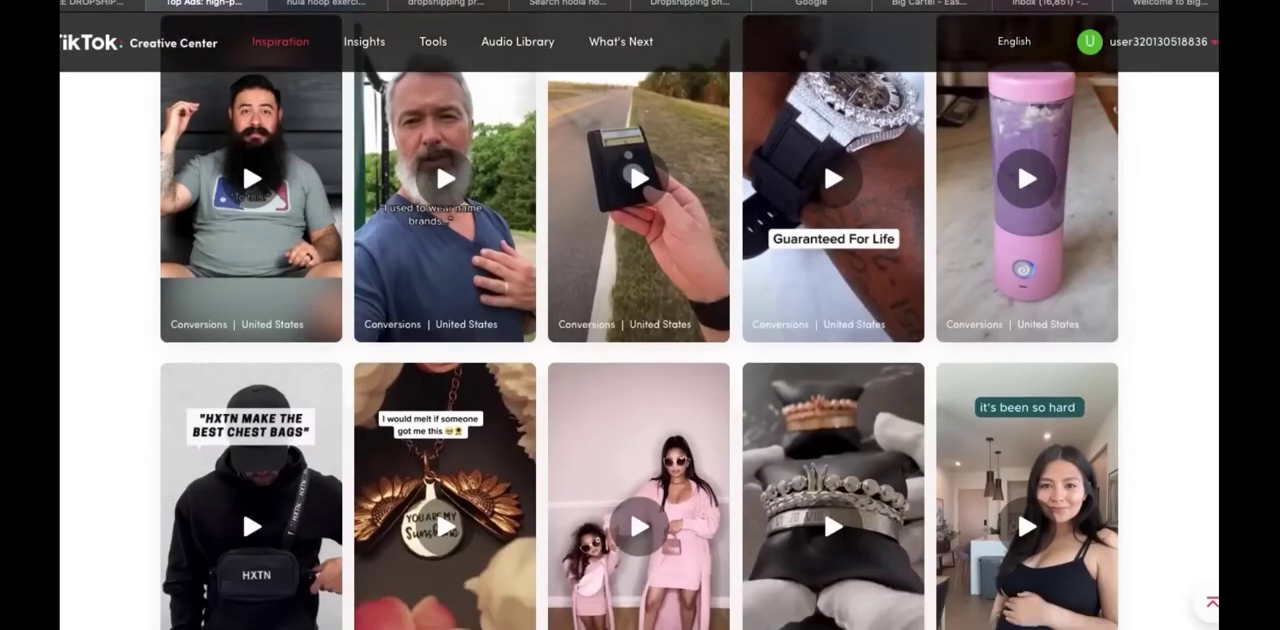
scroll(662, 315, "down", 2)
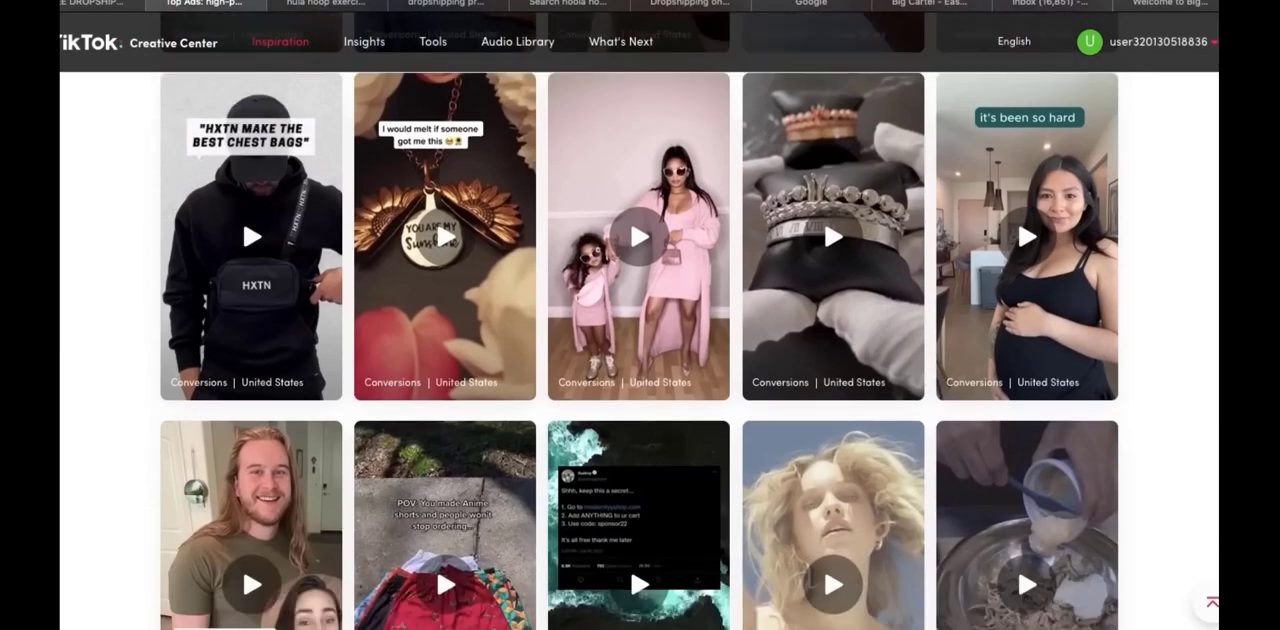
scroll(640, 320, "down", 3)
scroll(640, 320, "down", 10)
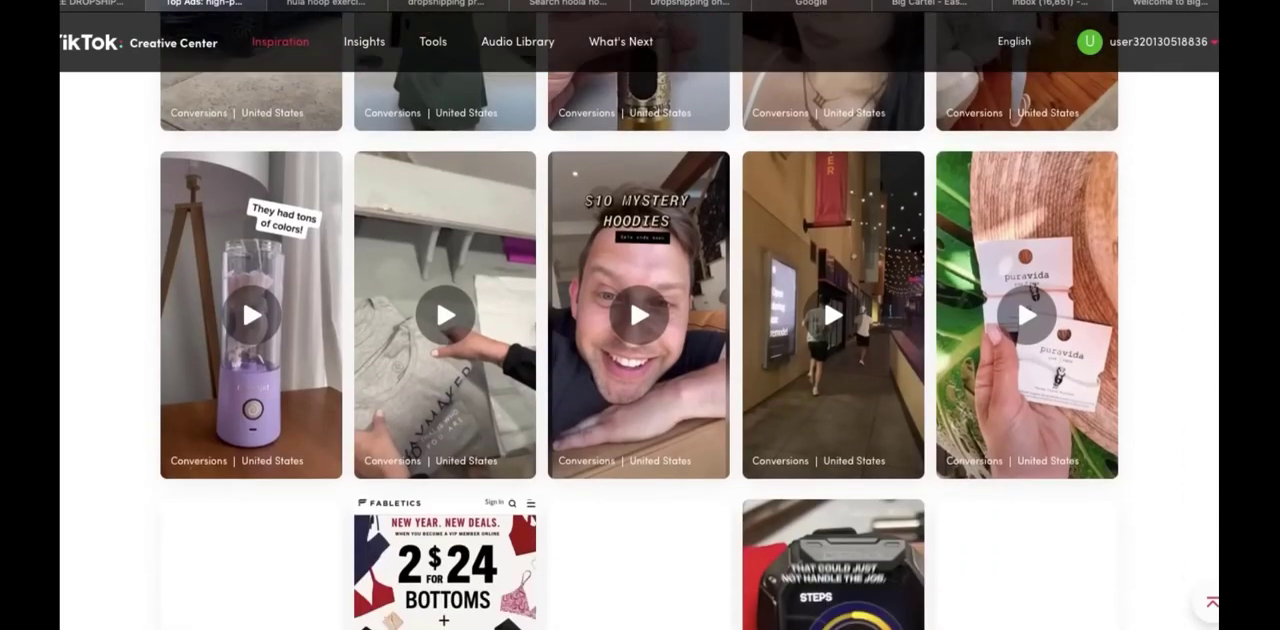
scroll(640, 320, "down", 4)
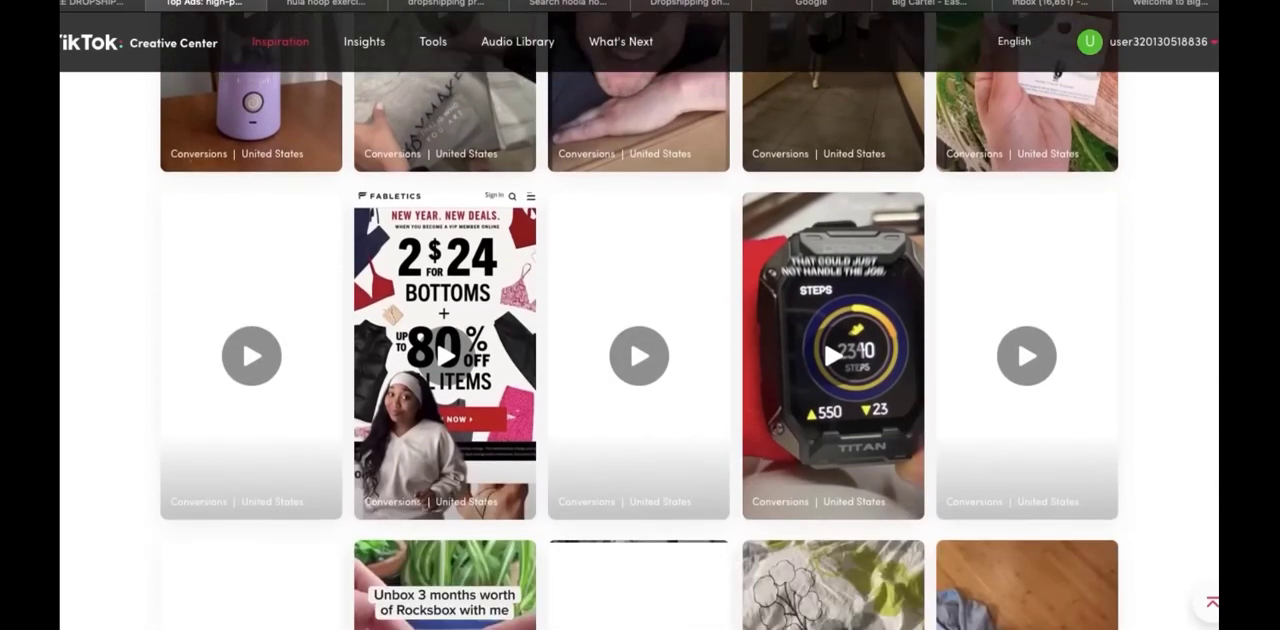
scroll(640, 320, "up", 8)
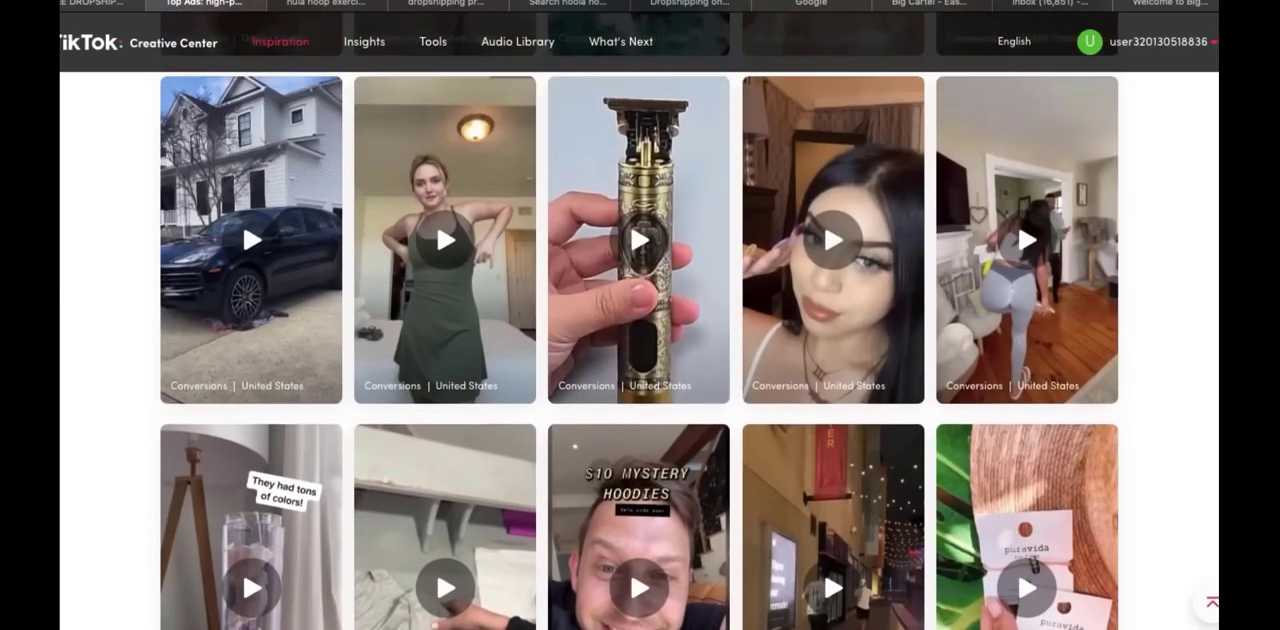
scroll(640, 320, "up", 4)
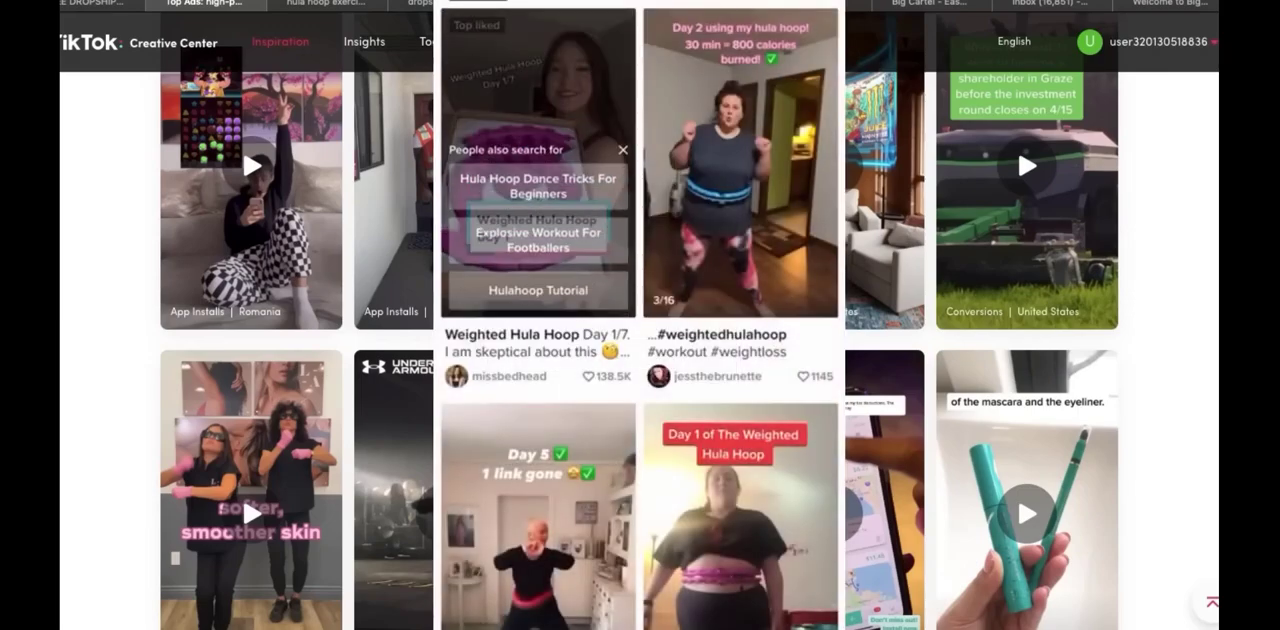
scroll(640, 350, "down", 4)
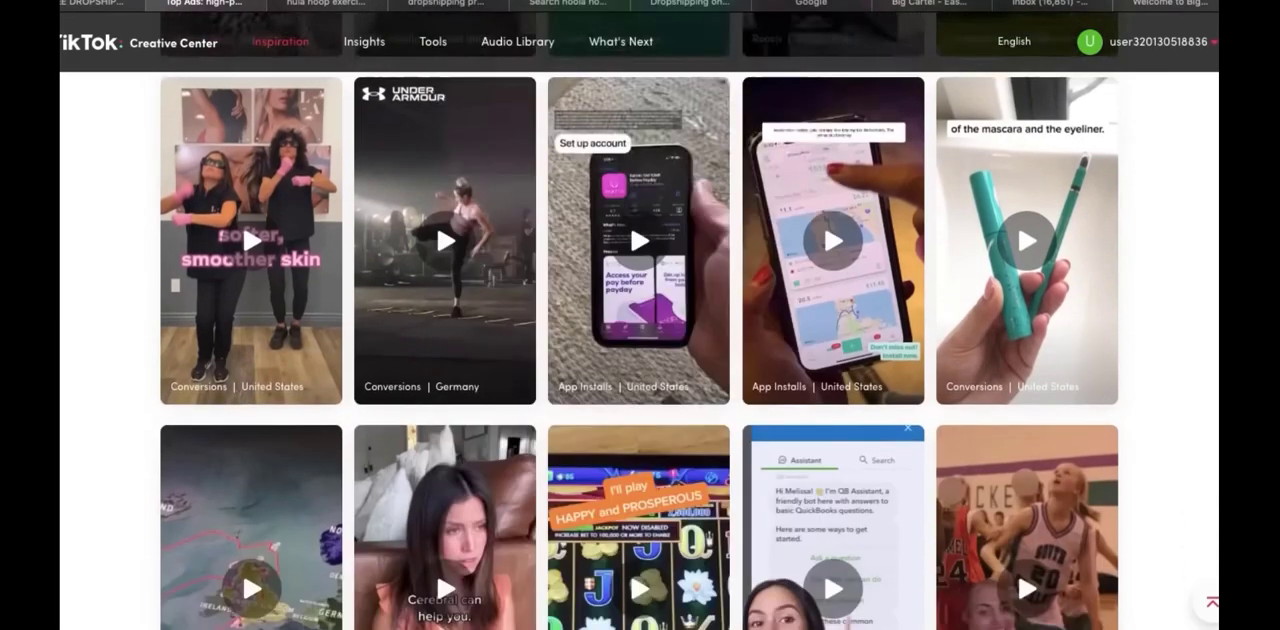
scroll(640, 350, "down", 2)
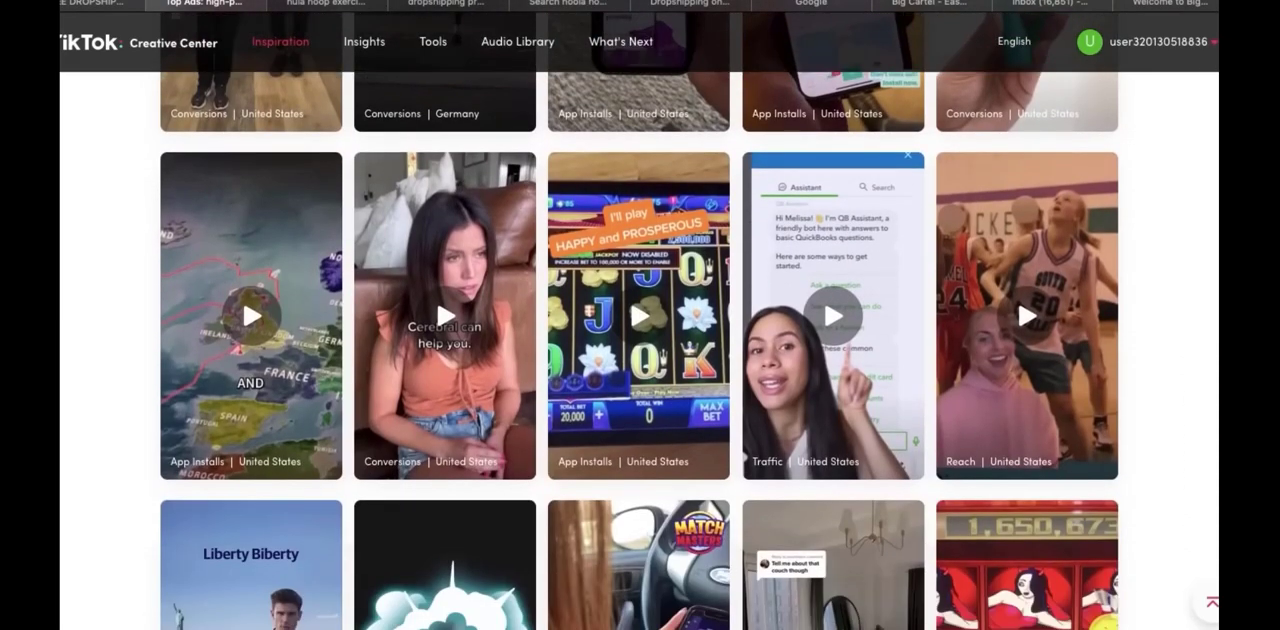
scroll(640, 350, "down", 7)
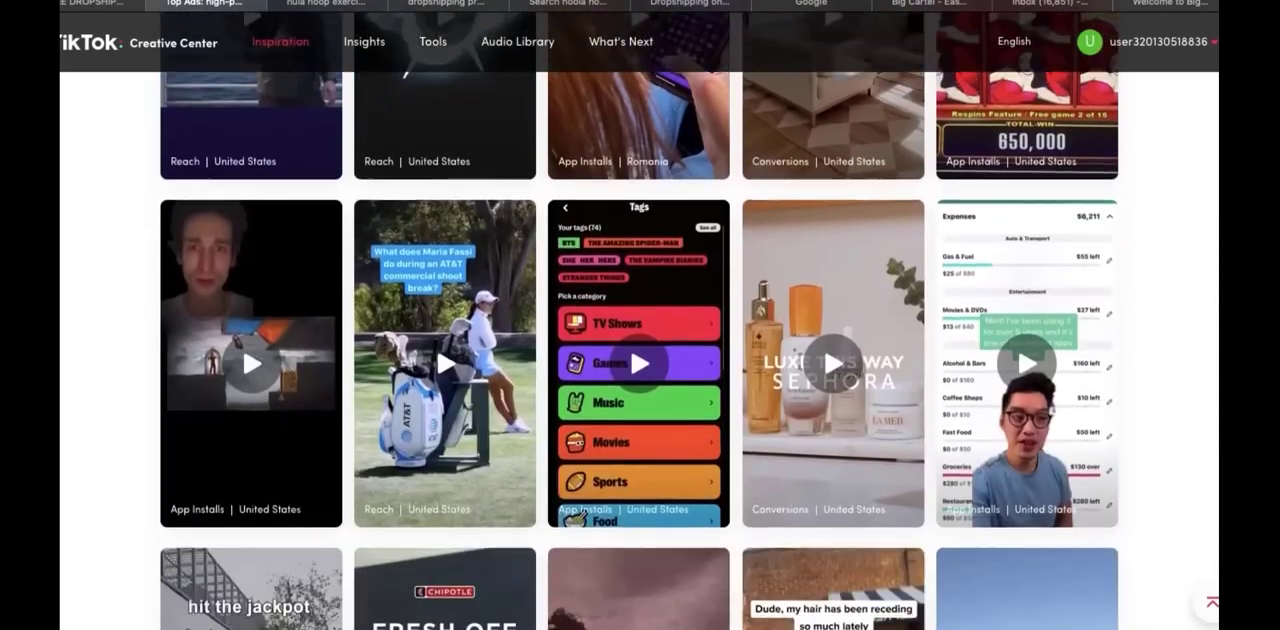
scroll(640, 350, "up", 2)
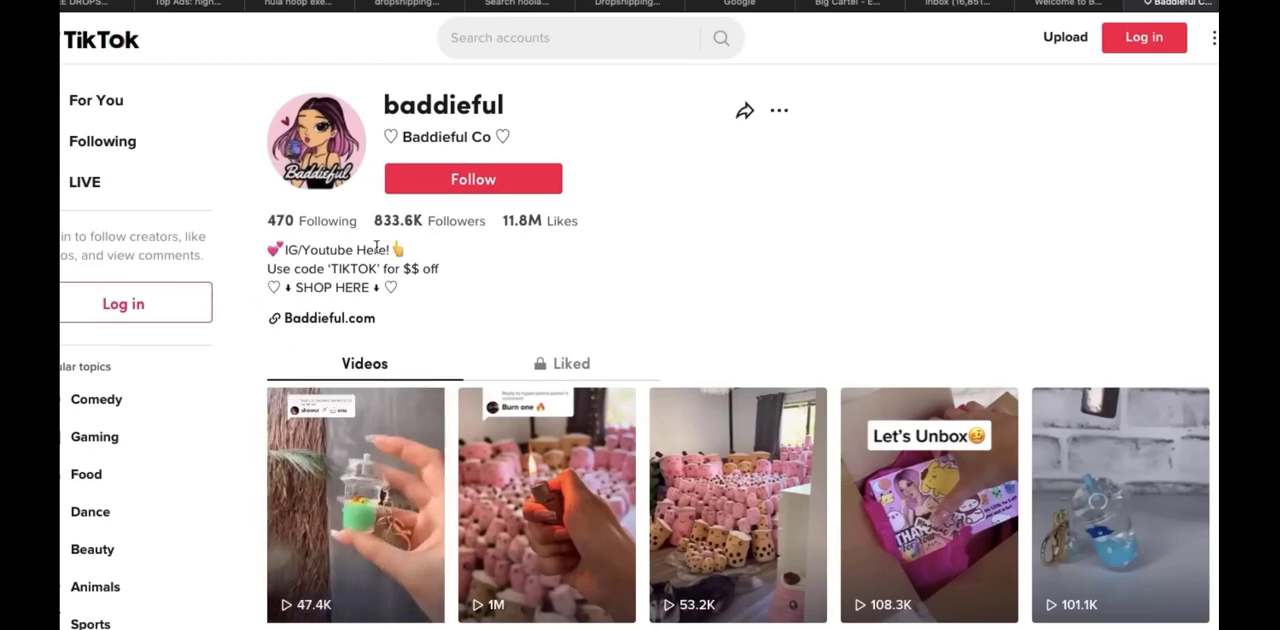
Examine the Baddieful shop's TikTok profile, its video content styles and the view counts of its product videos
scroll(439, 274, "down", 2)
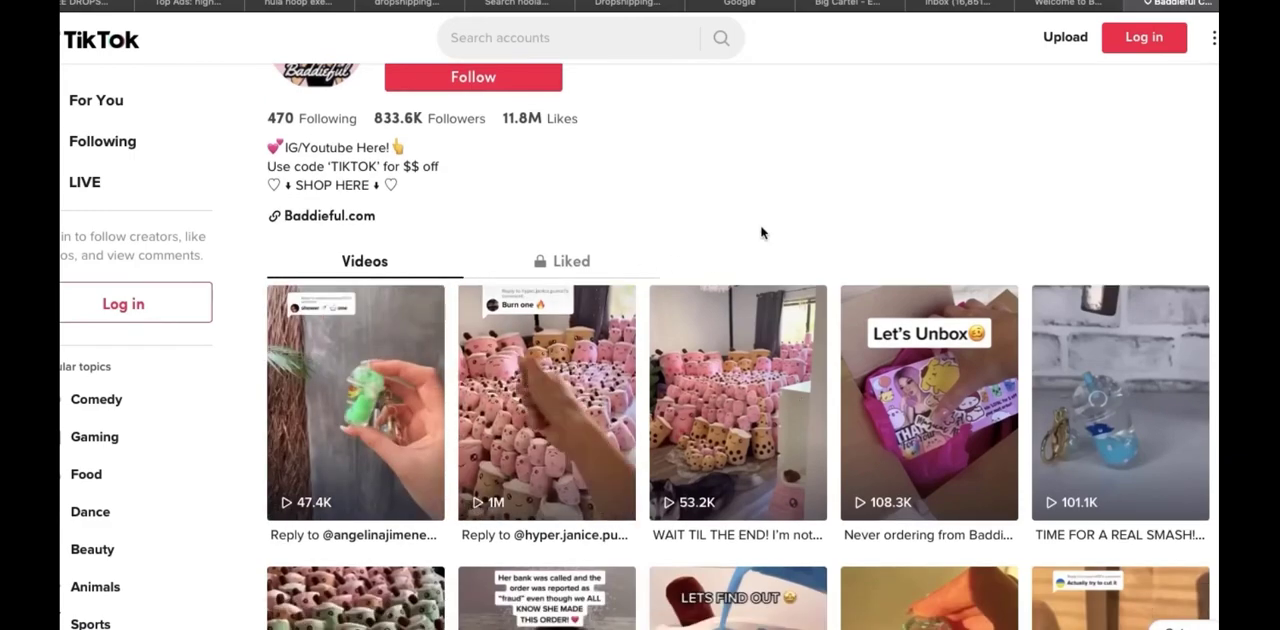
scroll(763, 231, "up", 1)
scroll(562, 502, "up", 1)
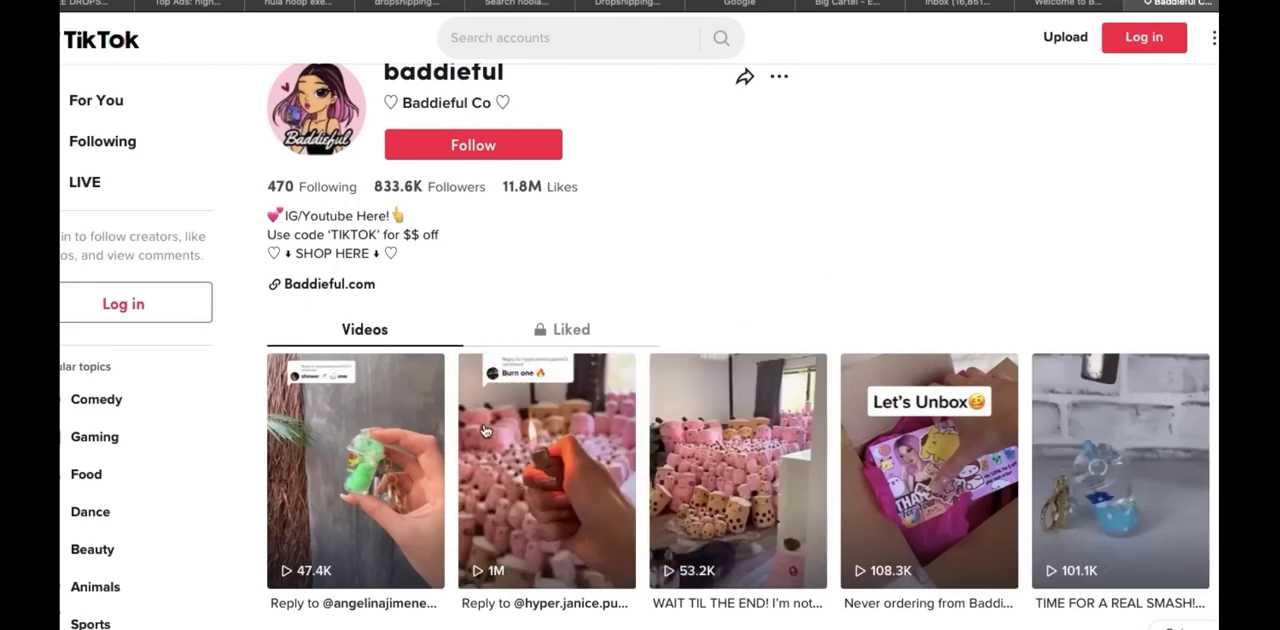
scroll(706, 272, "down", 5)
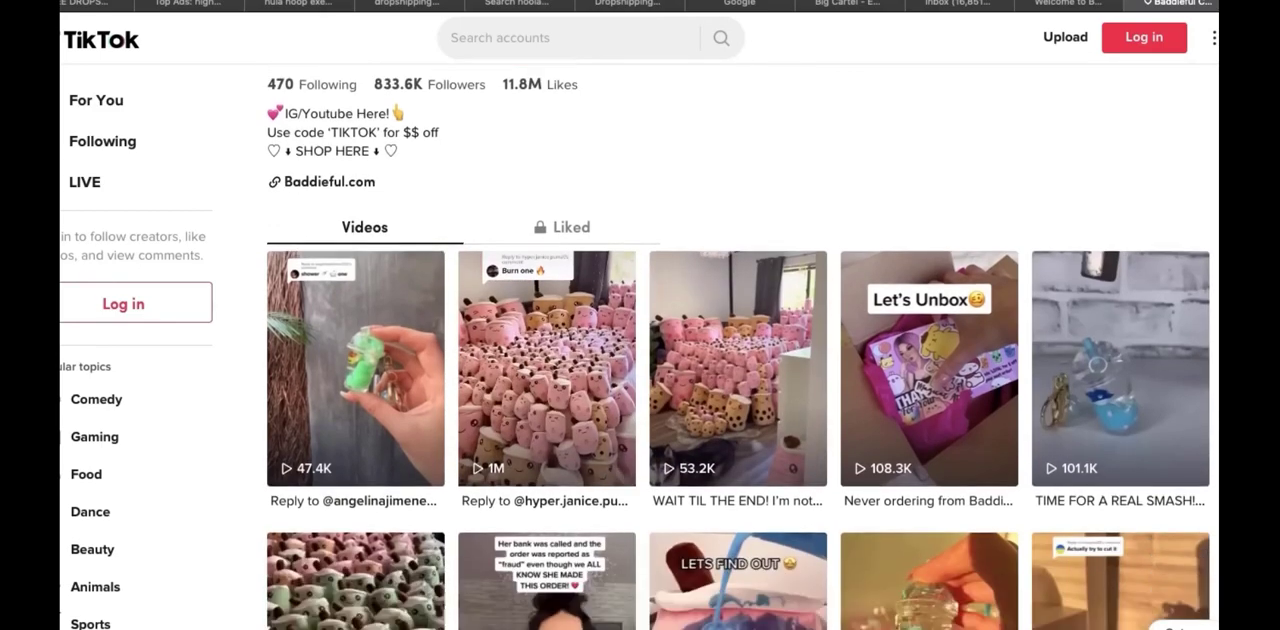
scroll(738, 346, "down", 3)
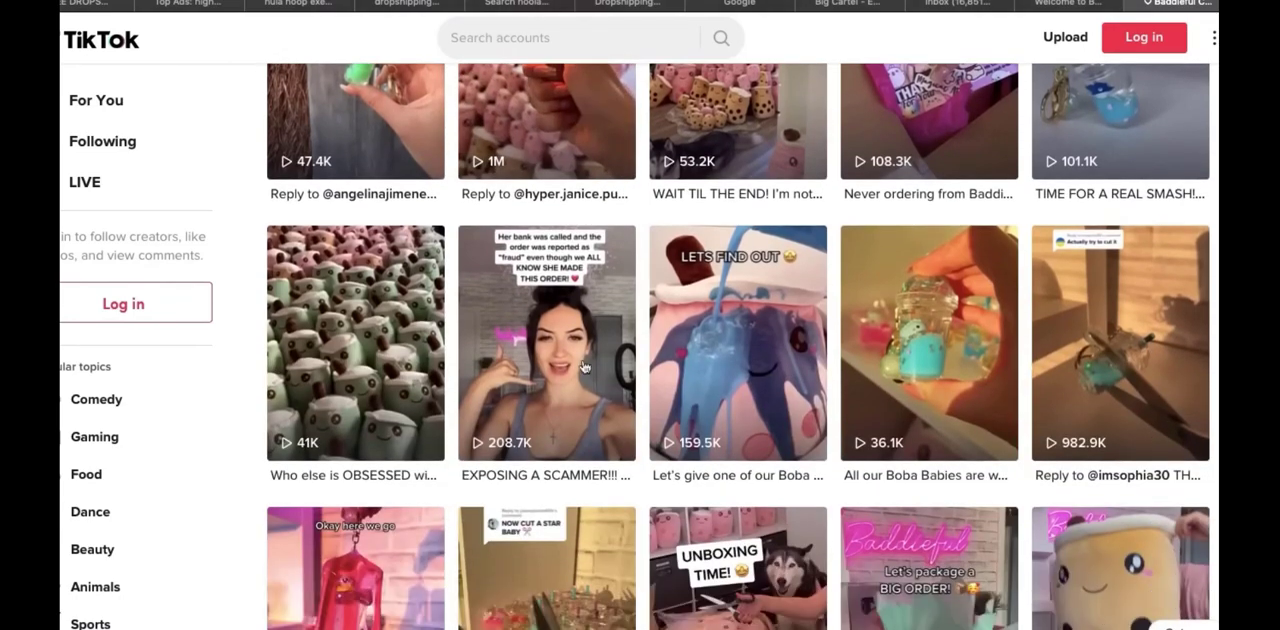
scroll(545, 377, "down", 6)
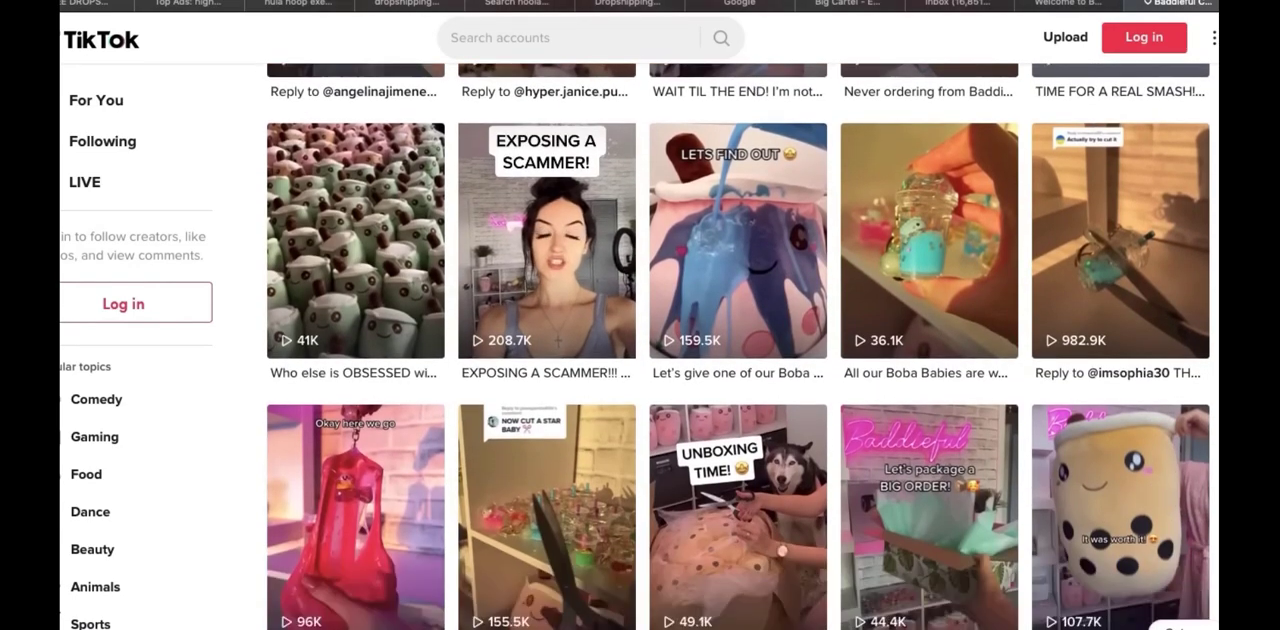
scroll(738, 346, "down", 3)
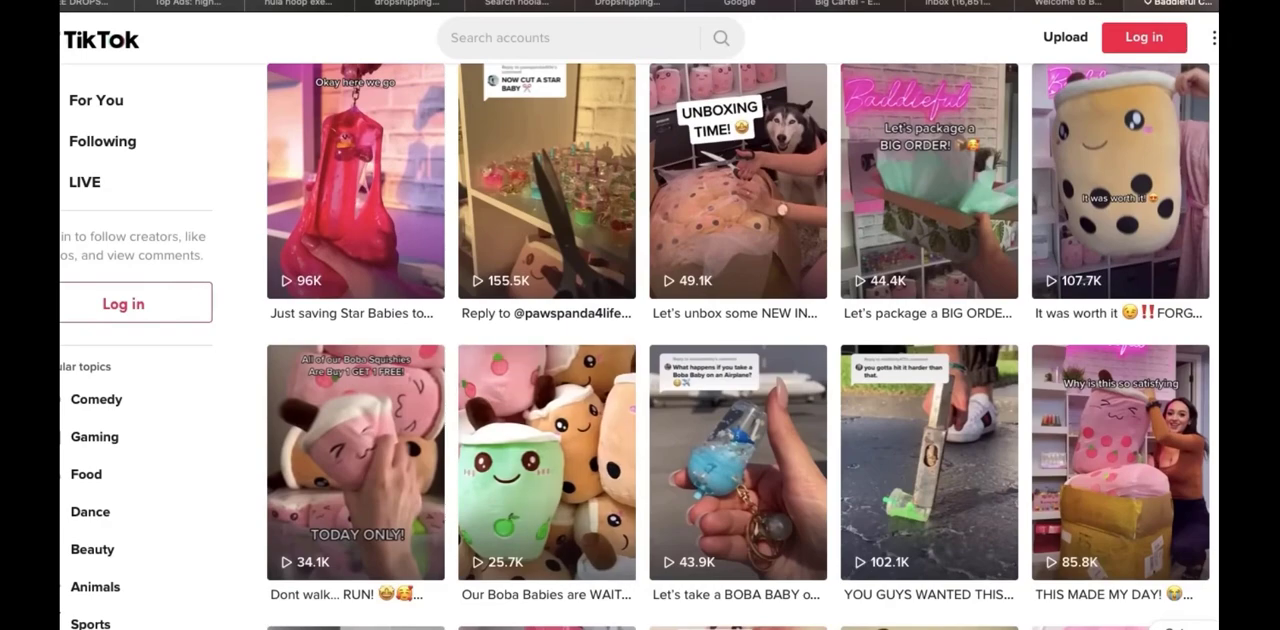
Look through the older videos on Baddieful's TikTok profile, including the boba baby crushing and lip gloss clips
scroll(738, 346, "down", 8)
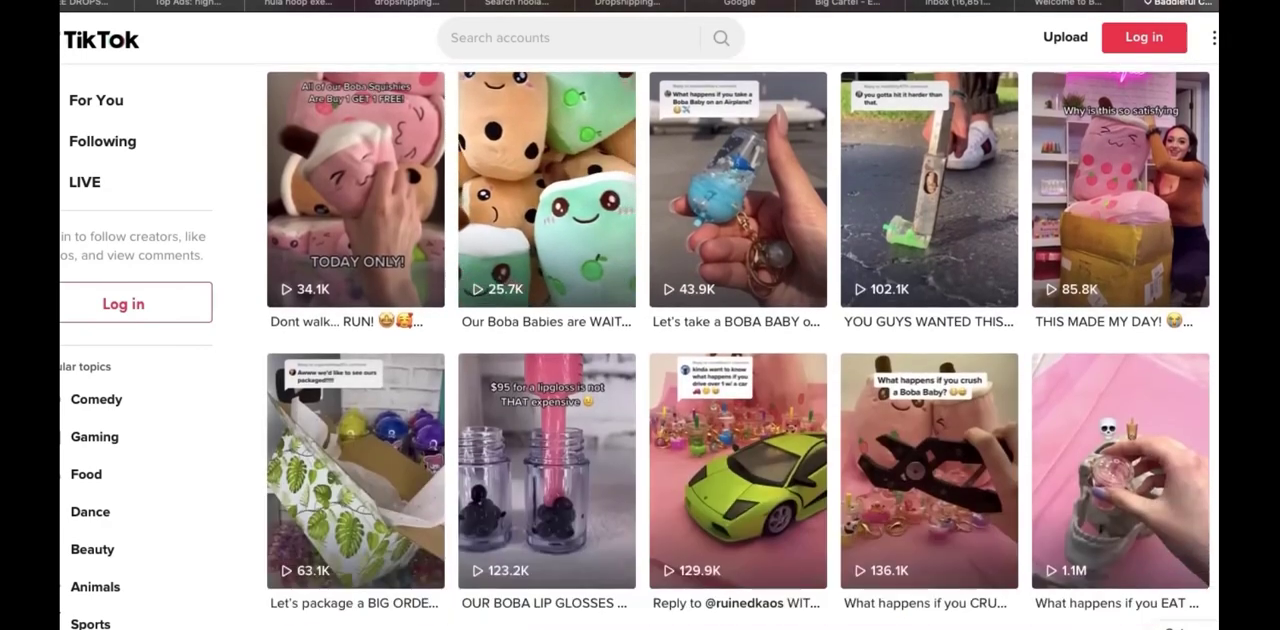
scroll(738, 346, "down", 2)
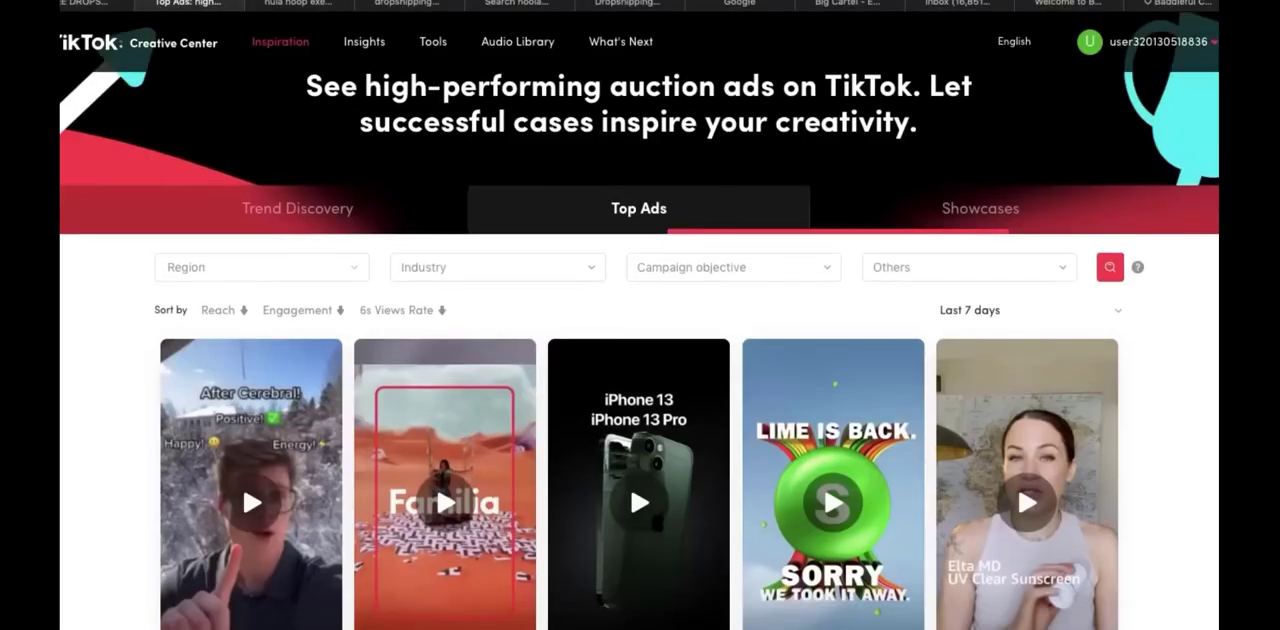
scroll(1157, 365, "down", 2)
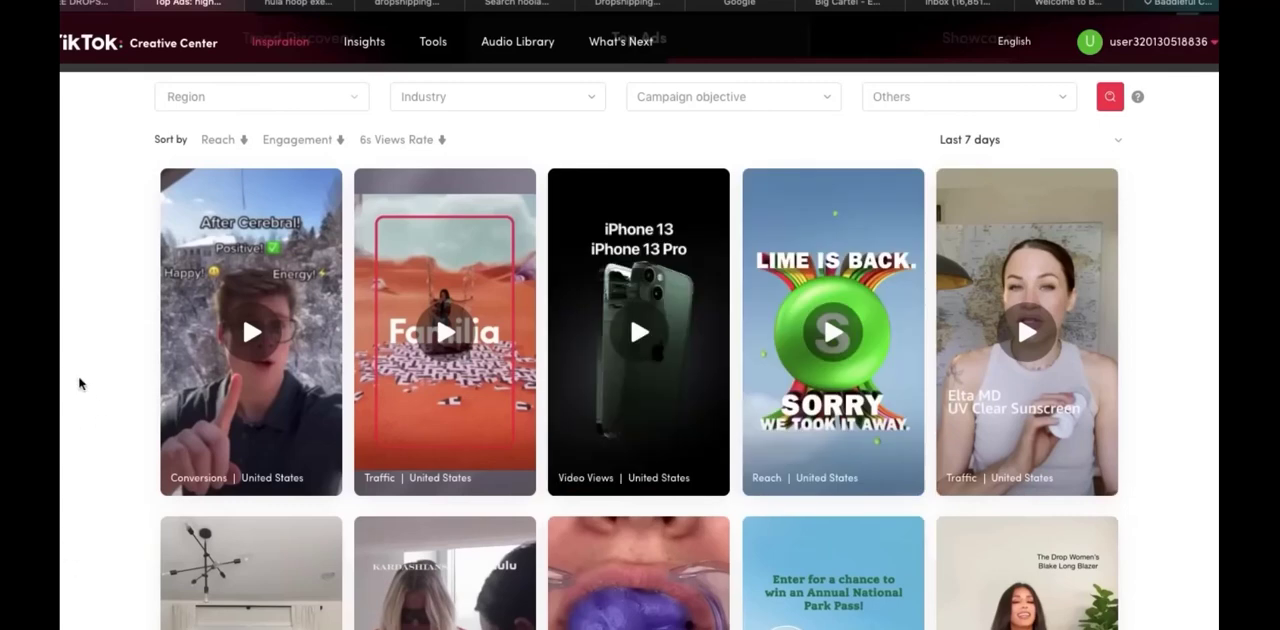
Switch to the Google results for "hula hoop exercise", compare the shopping ads, and open Hula Hoopy's listing
key("ctrl+Tab")
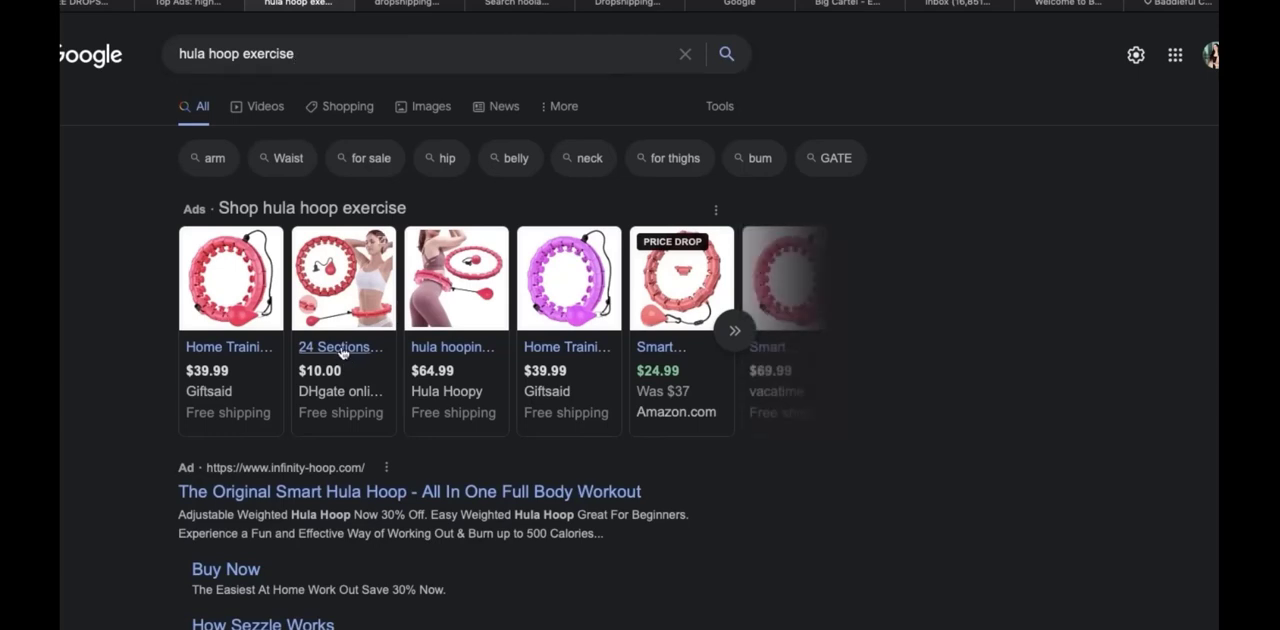
mouse_move(300, 370)
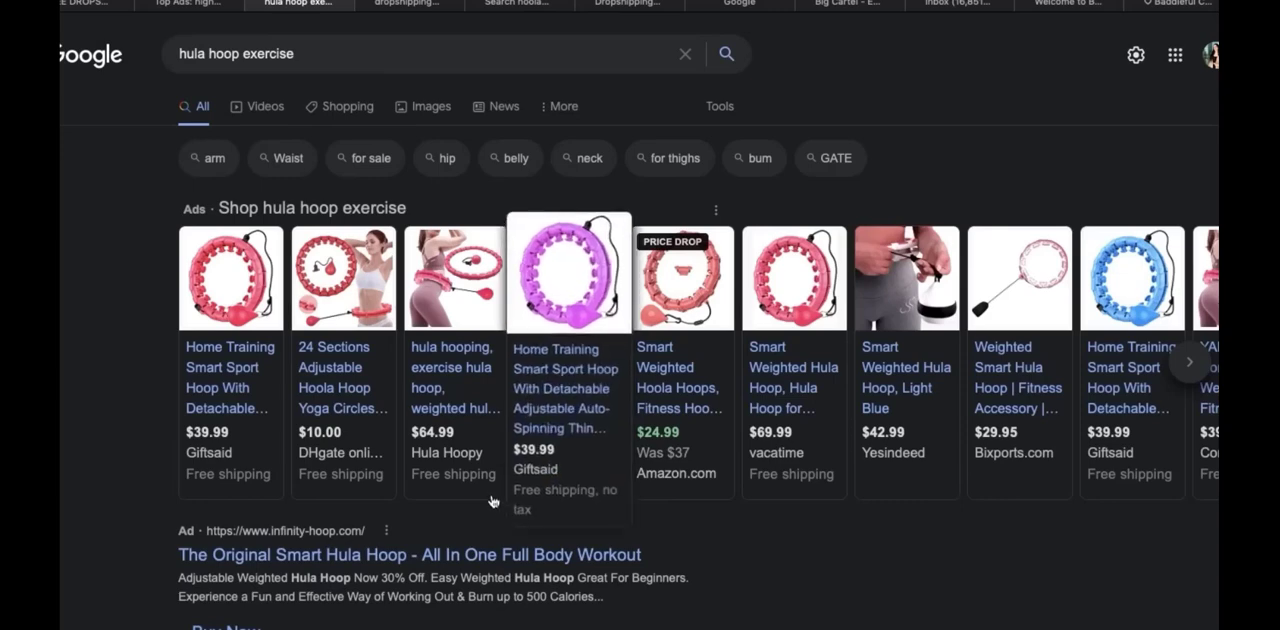
left_click(446, 402)
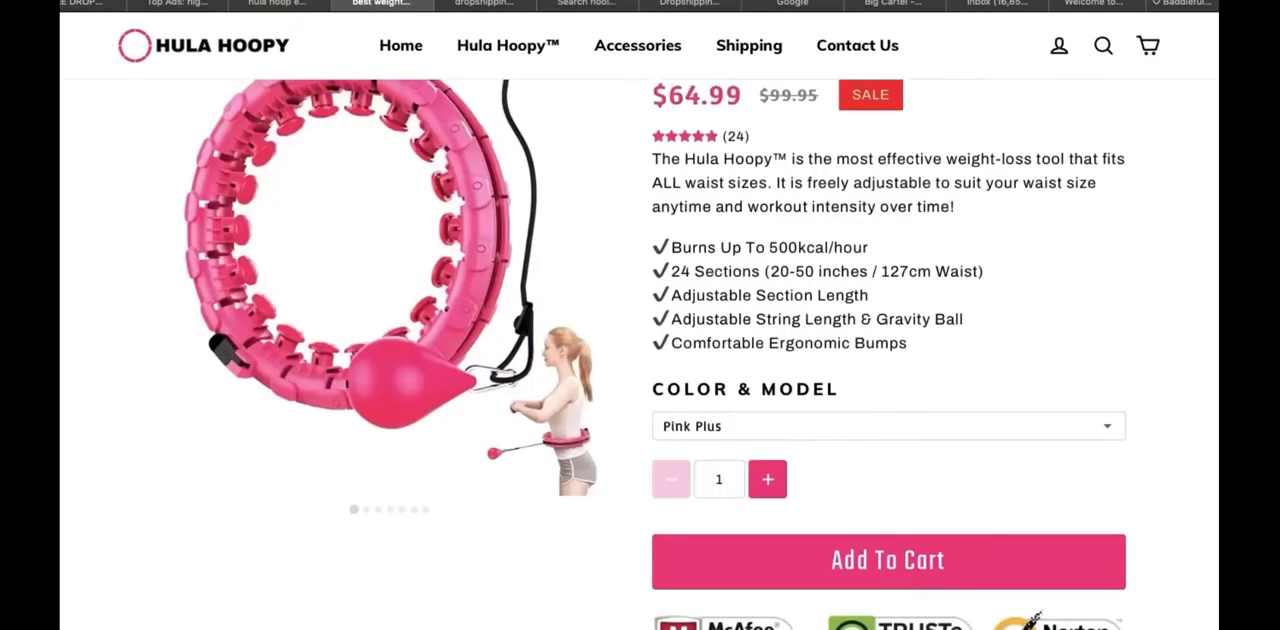
Review the Weighted Hula Hoopy product page, including its features, frequently asked questions and customer reviews
scroll(640, 350, "up", 2)
scroll(640, 350, "down", 2)
scroll(1205, 516, "down", 10)
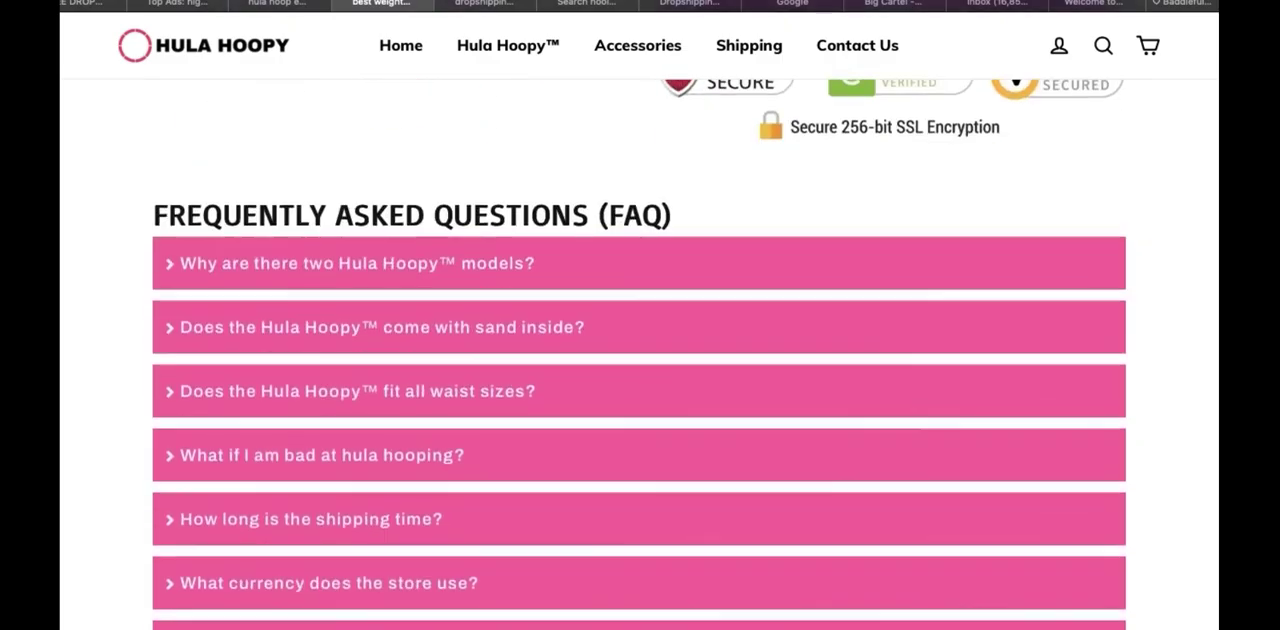
scroll(1180, 560, "down", 10)
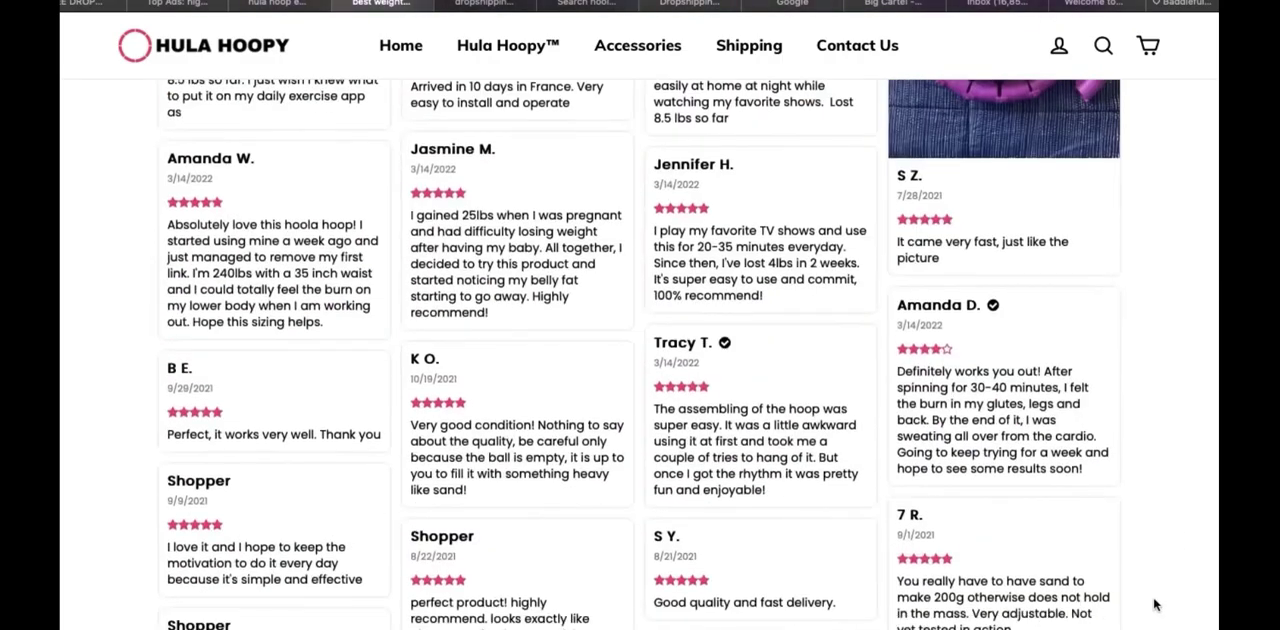
scroll(1155, 604, "up", 15)
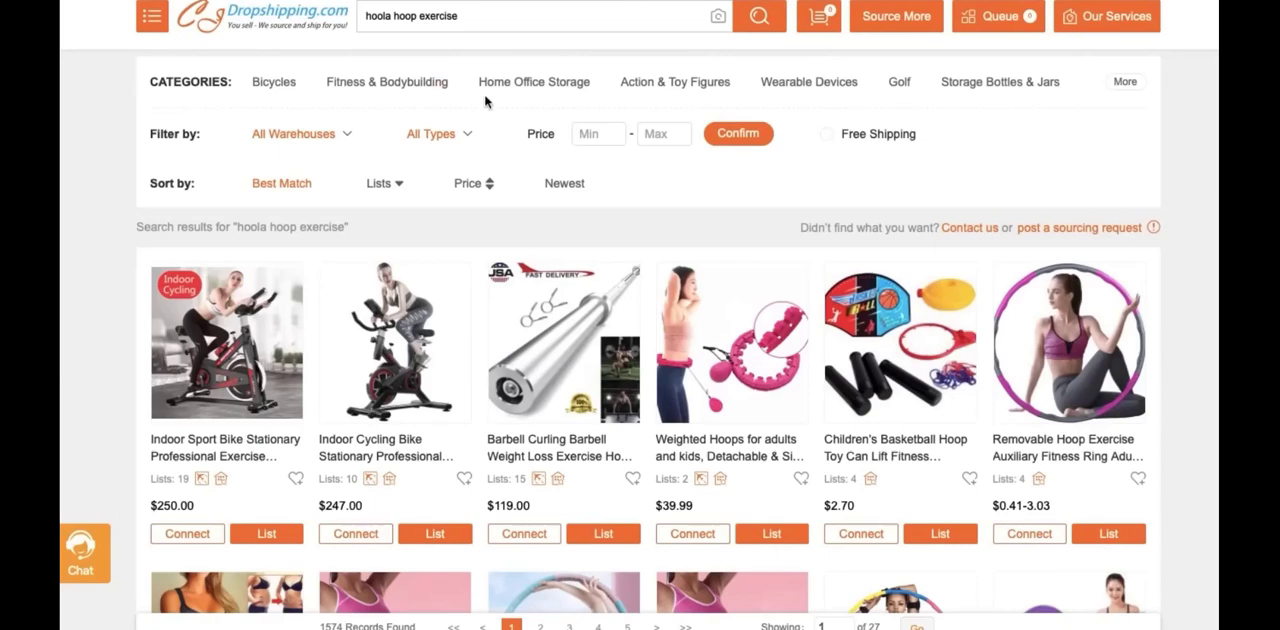
Compare supplier prices for the fitness hoops in CJ Dropshipping's "hoola hoop exercise" results
scroll(1198, 133, "down", 3)
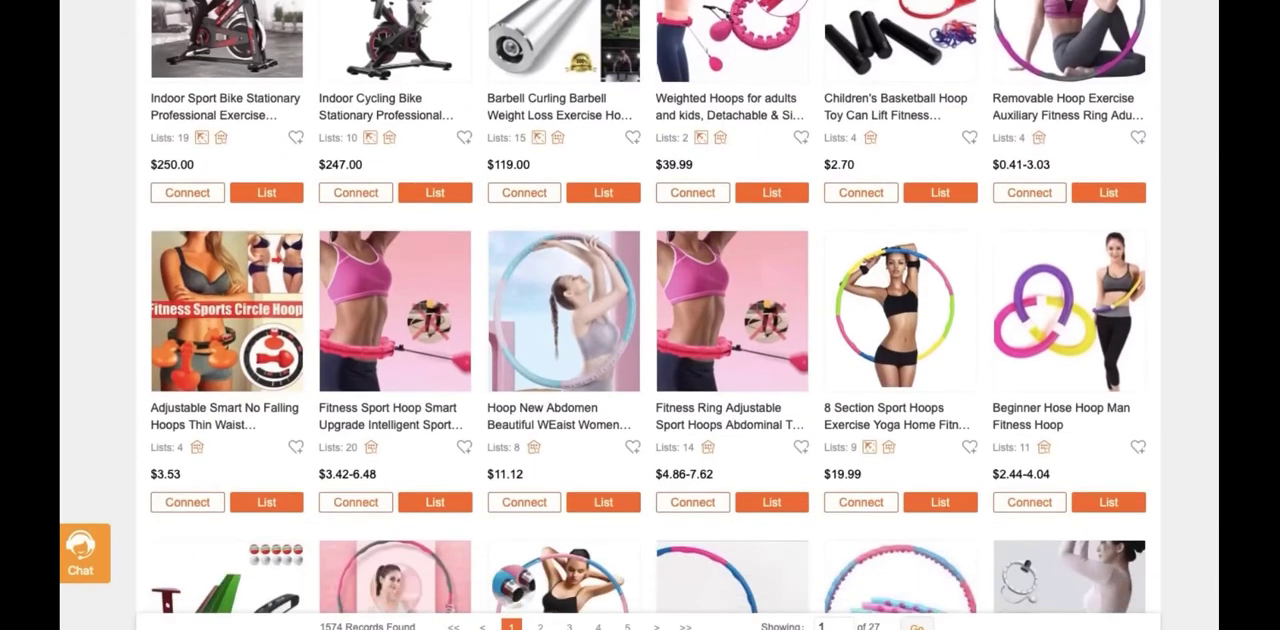
mouse_move(716, 447)
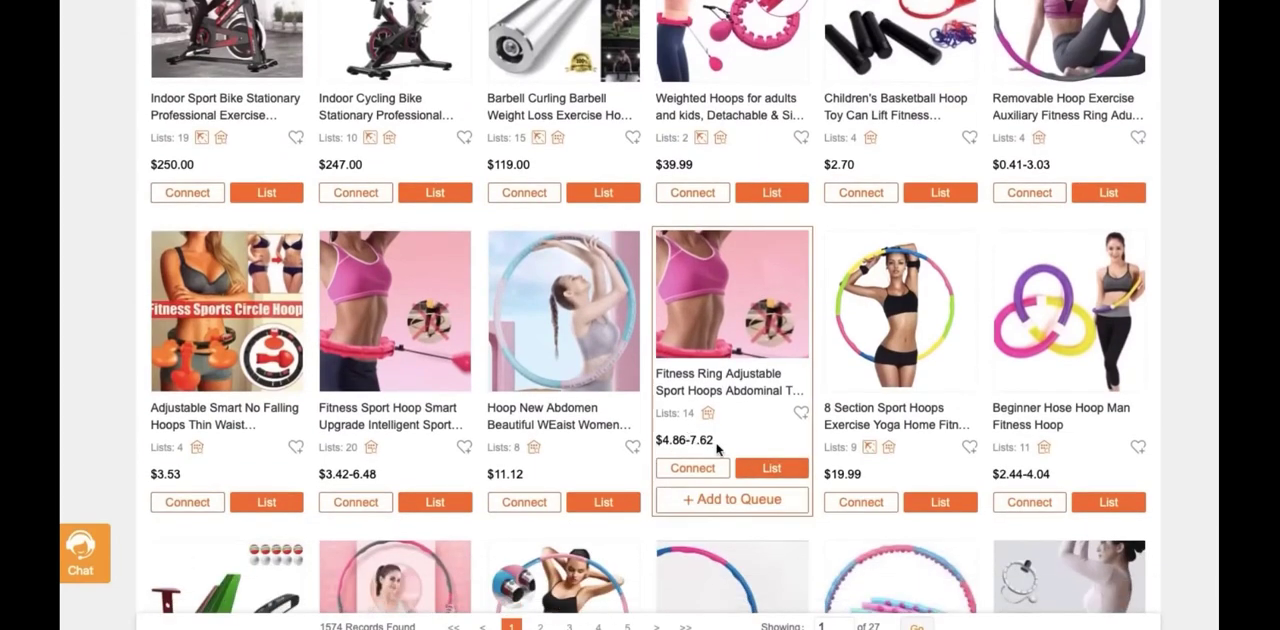
mouse_move(937, 385)
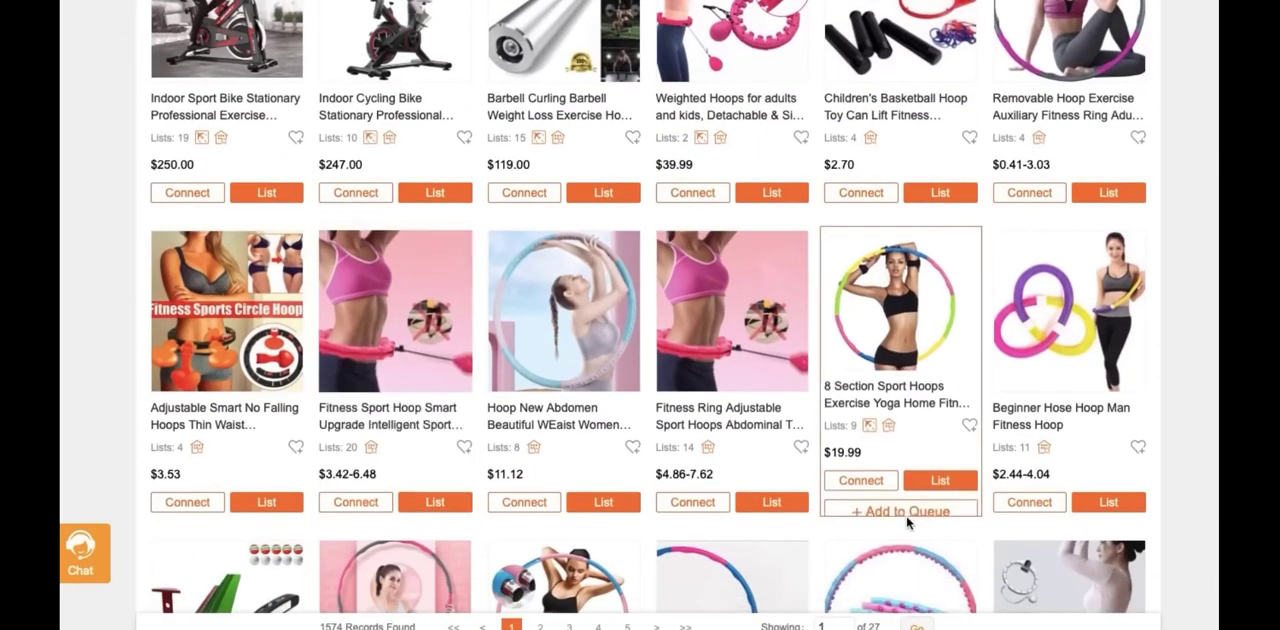
mouse_move(716, 436)
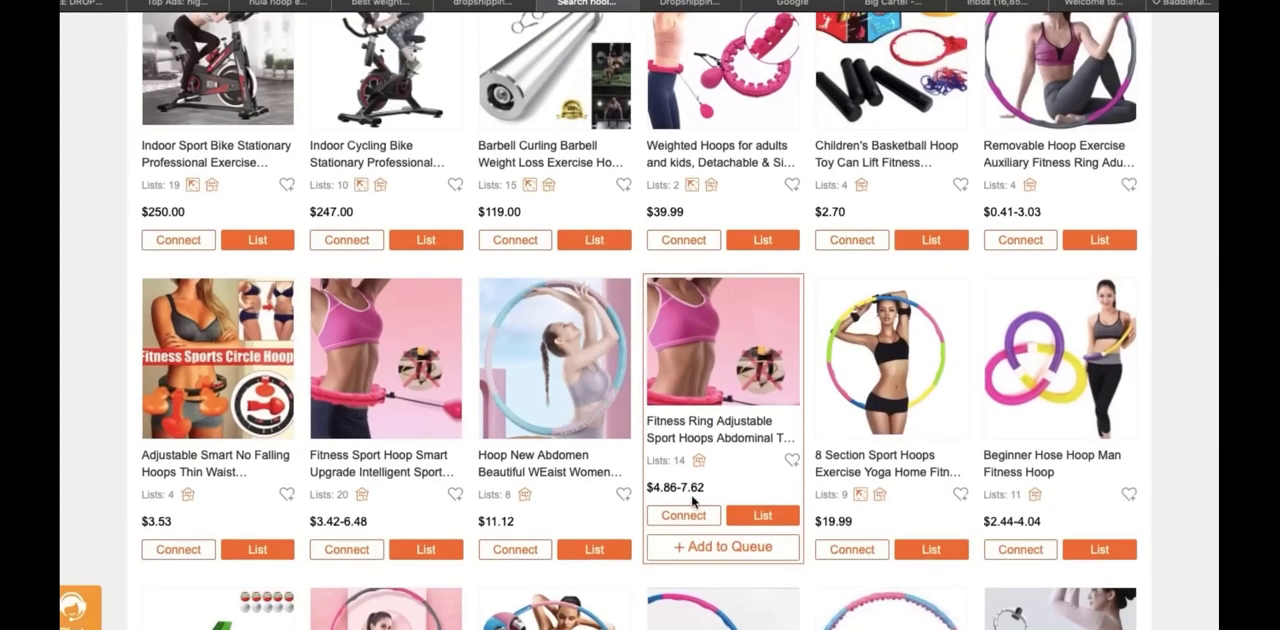
mouse_move(397, 480)
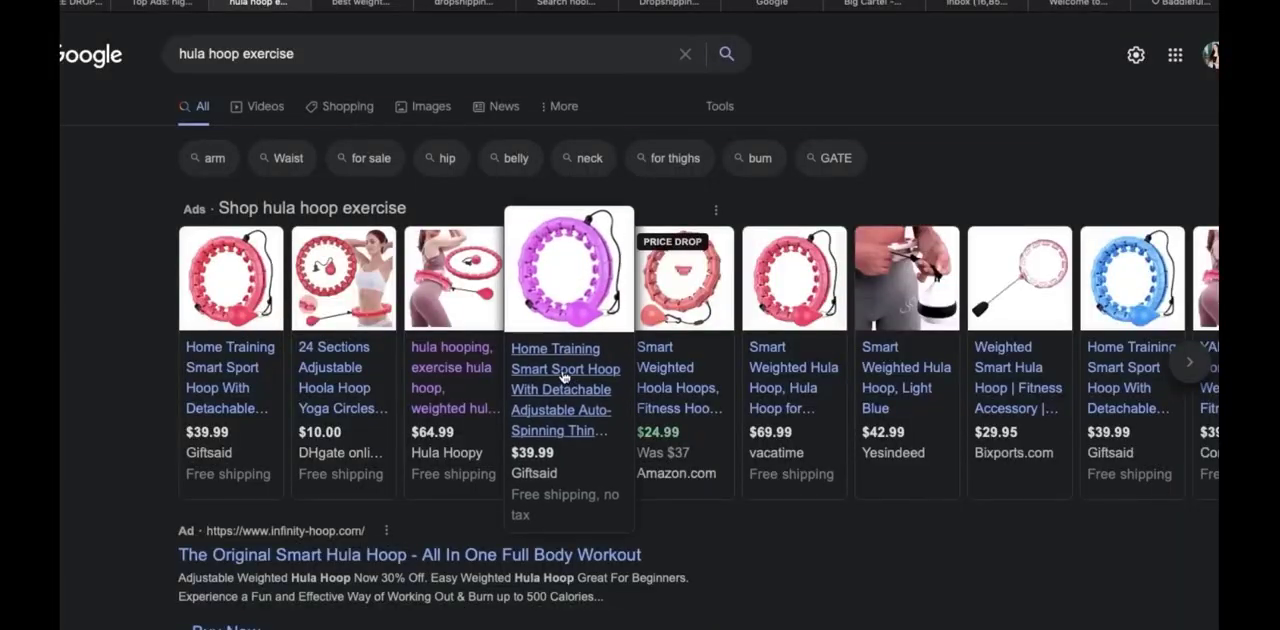
Return to the Google shopping ads and compare the retail prices different stores charge for weighted hula hoops
mouse_move(772, 396)
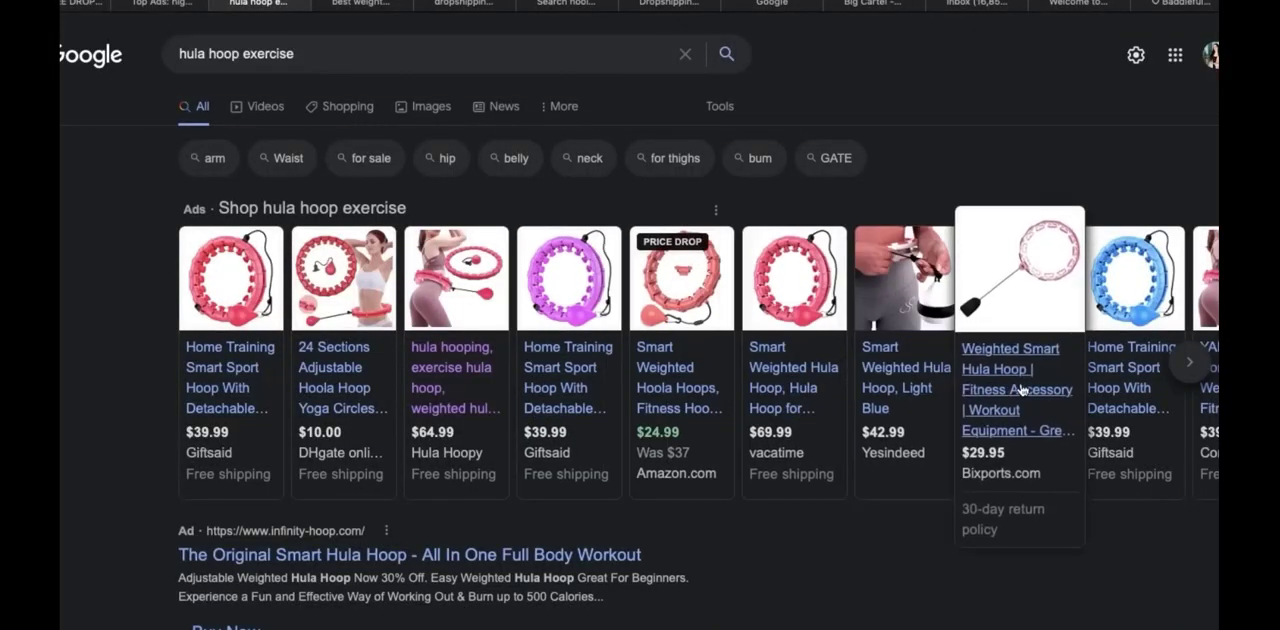
mouse_move(305, 432)
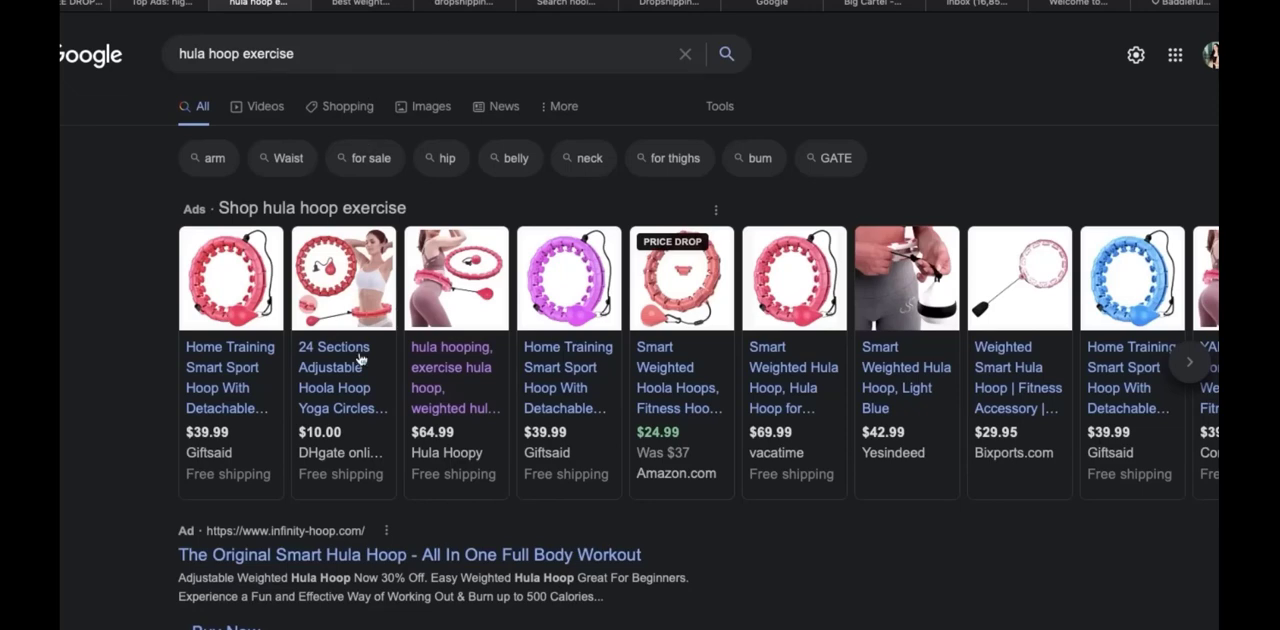
mouse_move(345, 357)
Search AliExpress for "hula hoop" and open the top-selling adjustable sport hoop from DA BAI TU Store
left_click(463, 4)
triple_click(517, 94)
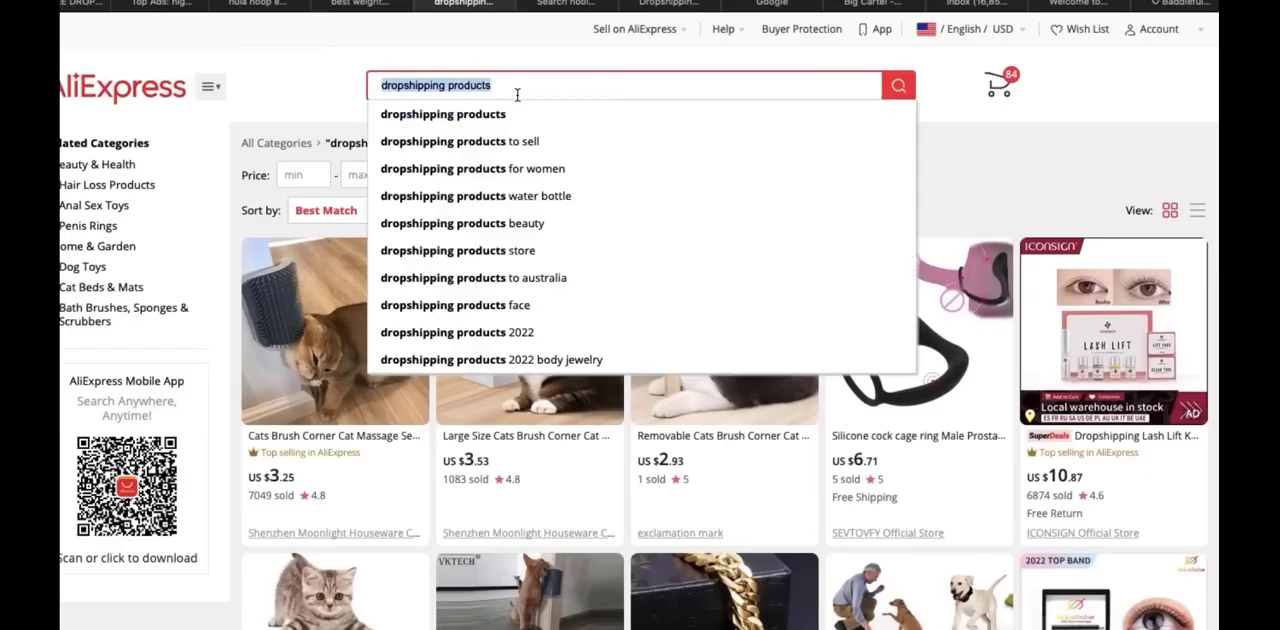
type("hula hoop")
key("Return")
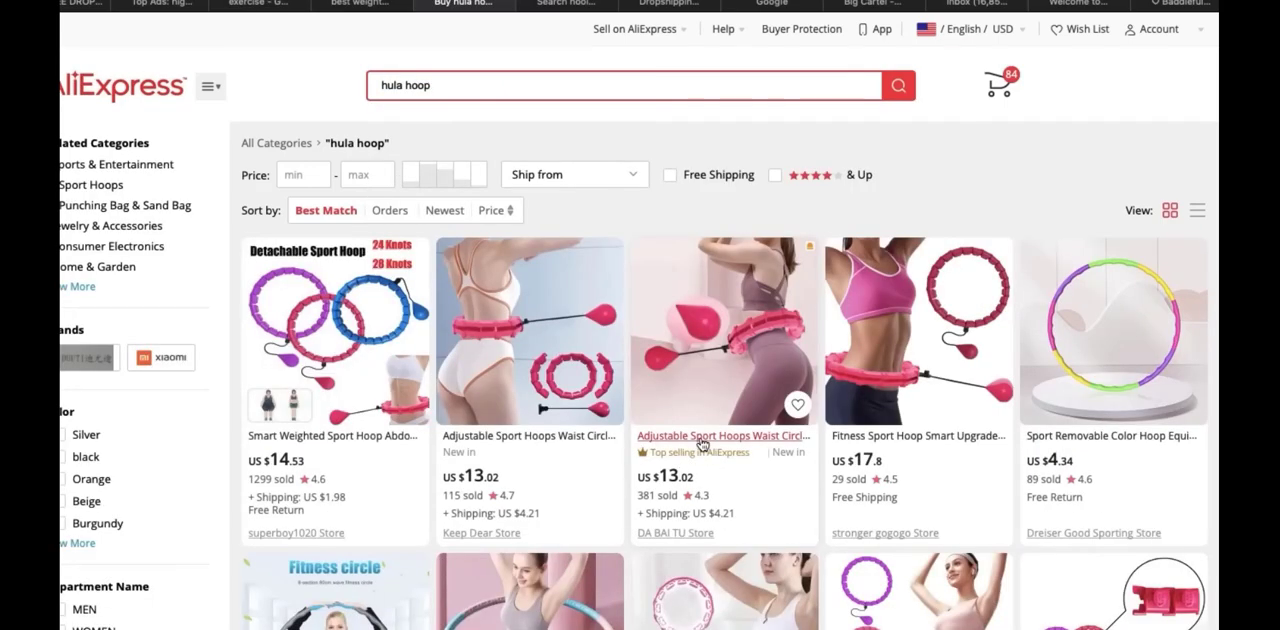
left_click(703, 438)
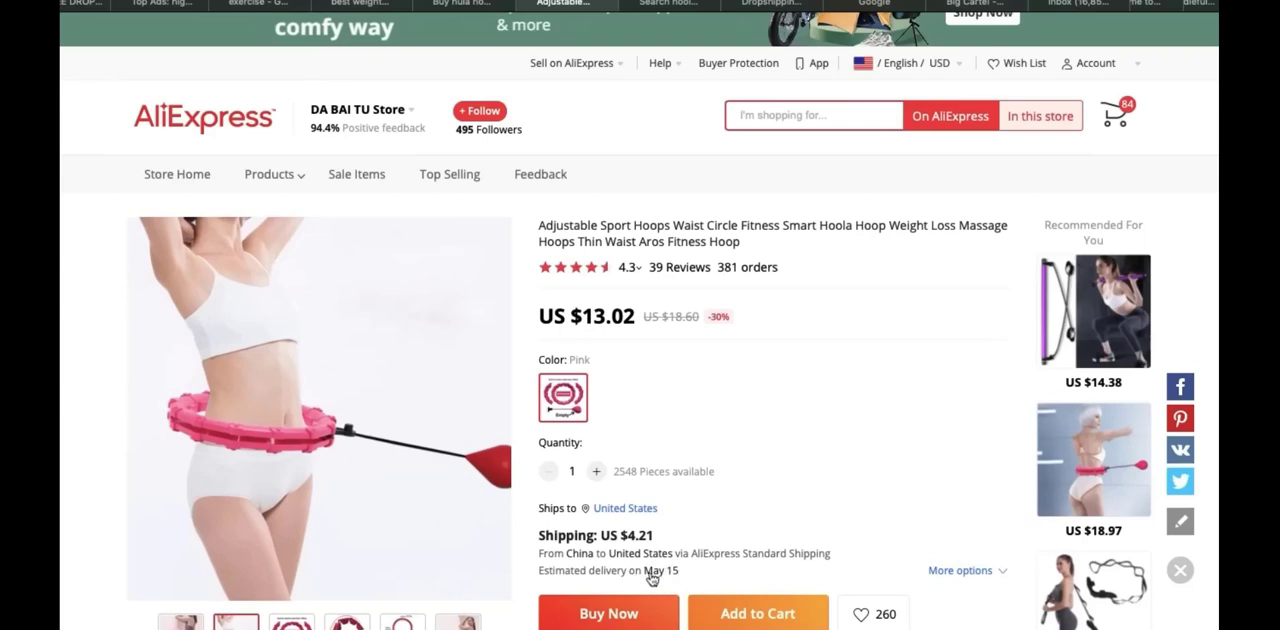
Return to the Hula Hoopy store and open its shipping policy to check the delivery times
left_click(360, 4)
left_click(260, 4)
left_click(355, 4)
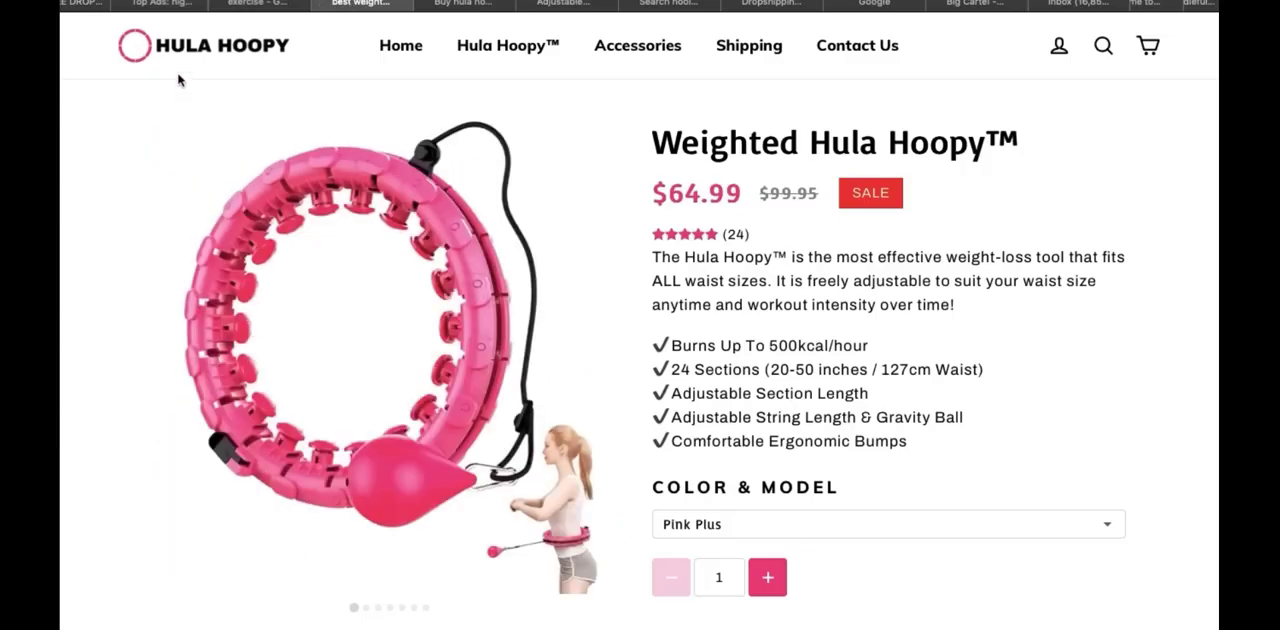
scroll(696, 135, "up", 10)
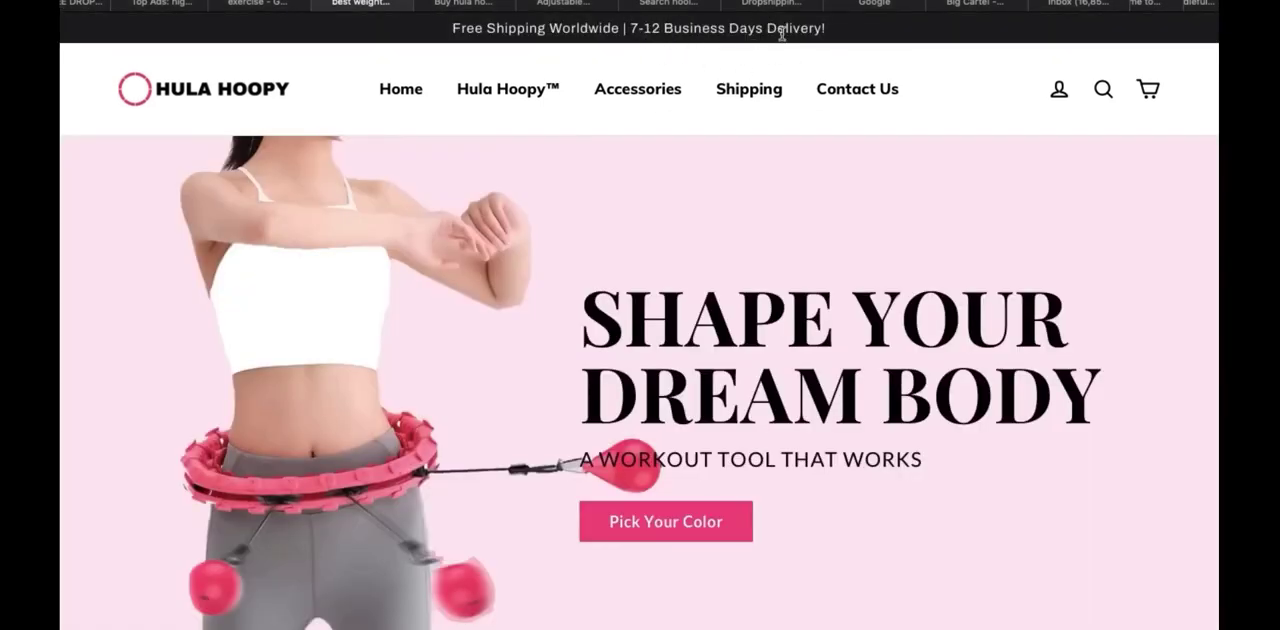
left_click(772, 86)
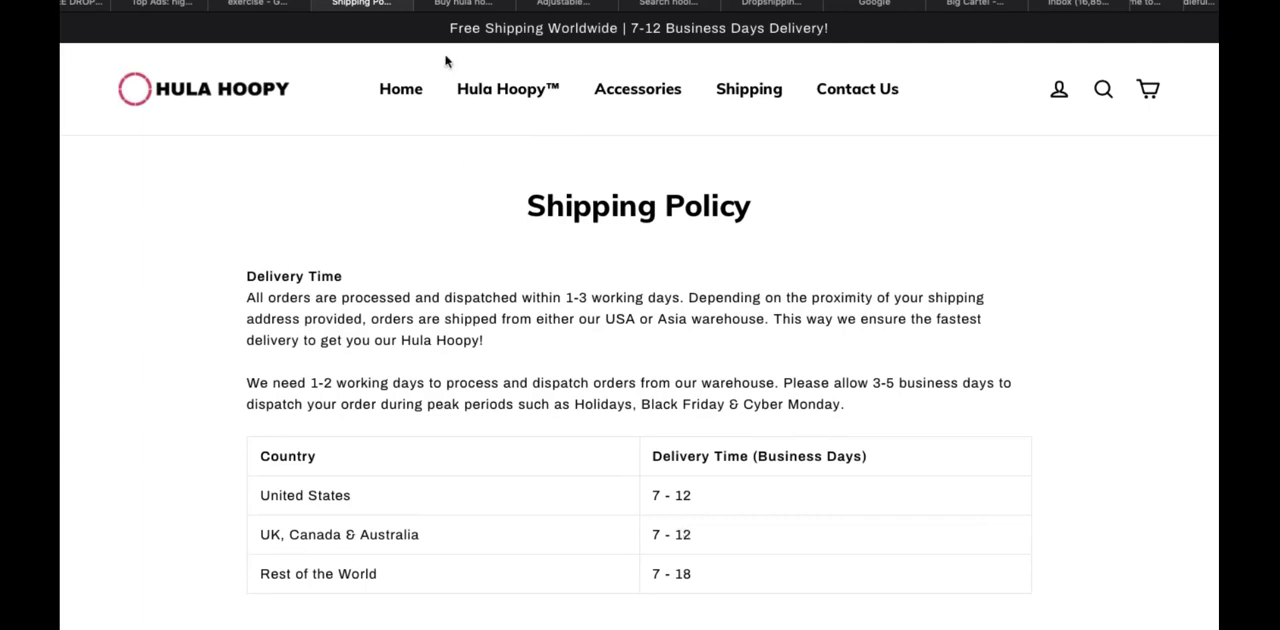
Filter the AliExpress hula hoop results to items shipping from the United States and browse the matching products
left_click(470, 3)
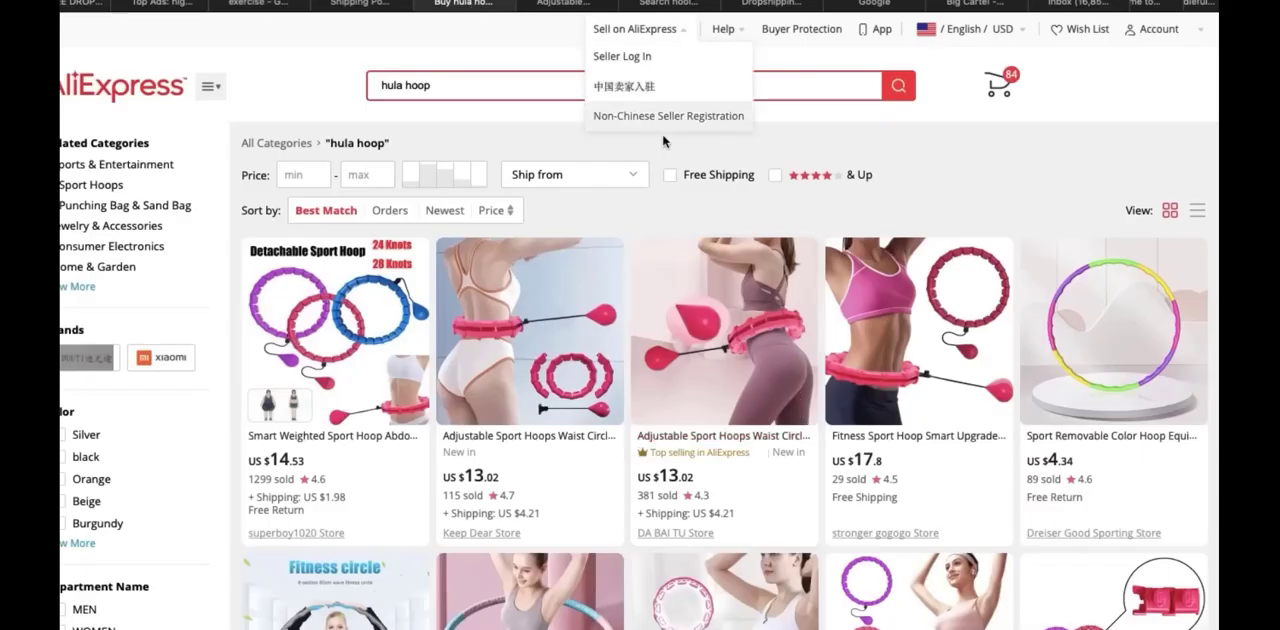
left_click(638, 178)
left_click(577, 205)
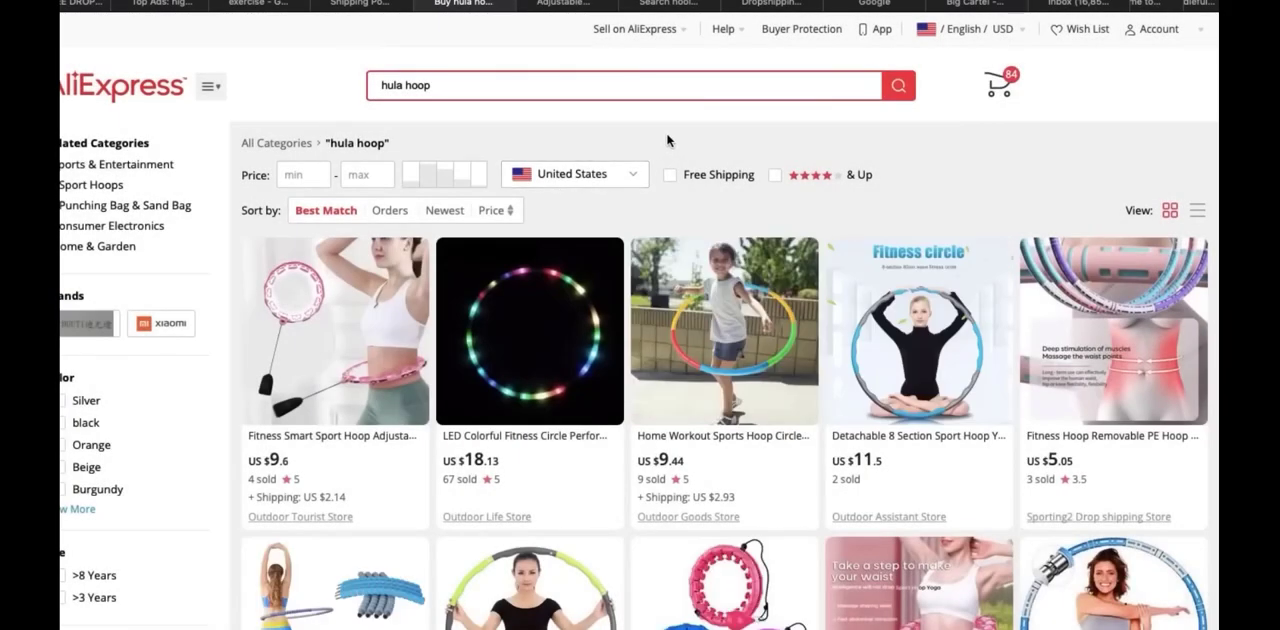
scroll(668, 141, "down", 3)
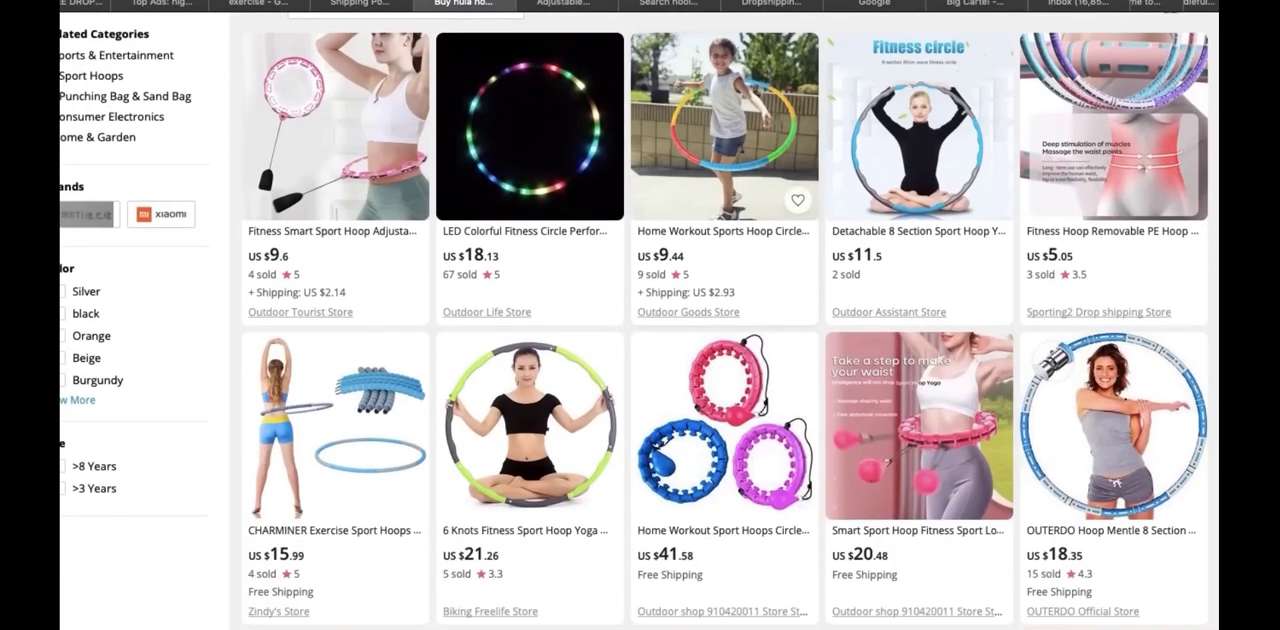
scroll(575, 84, "up", 5)
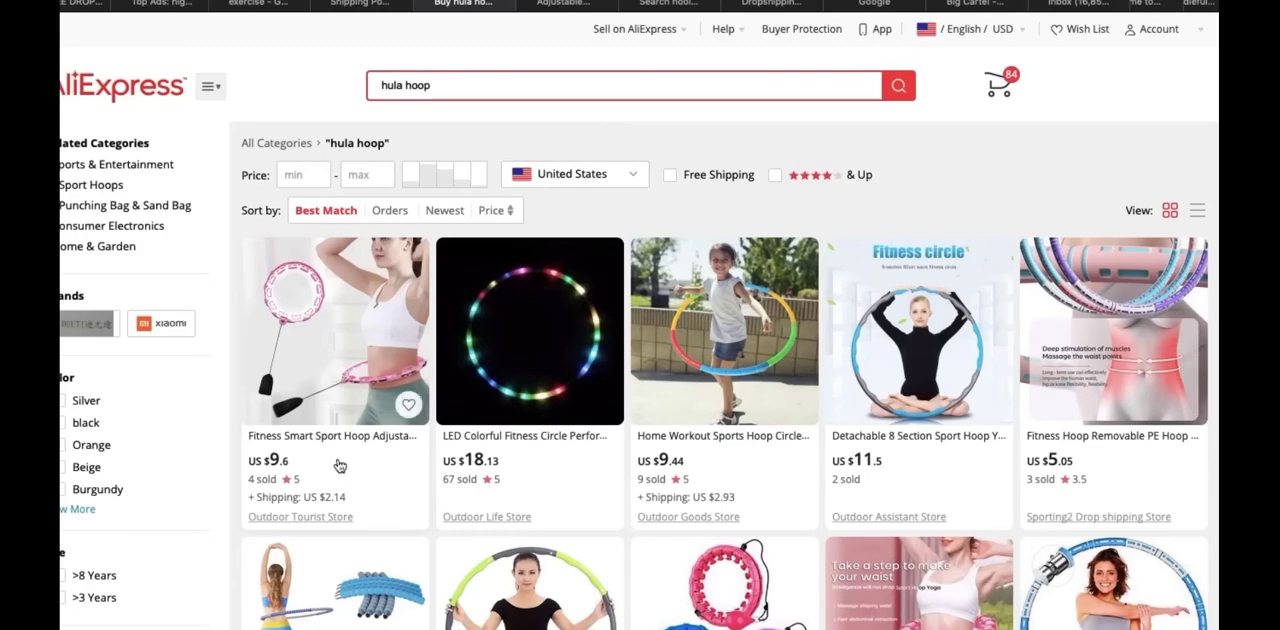
double_click(443, 91)
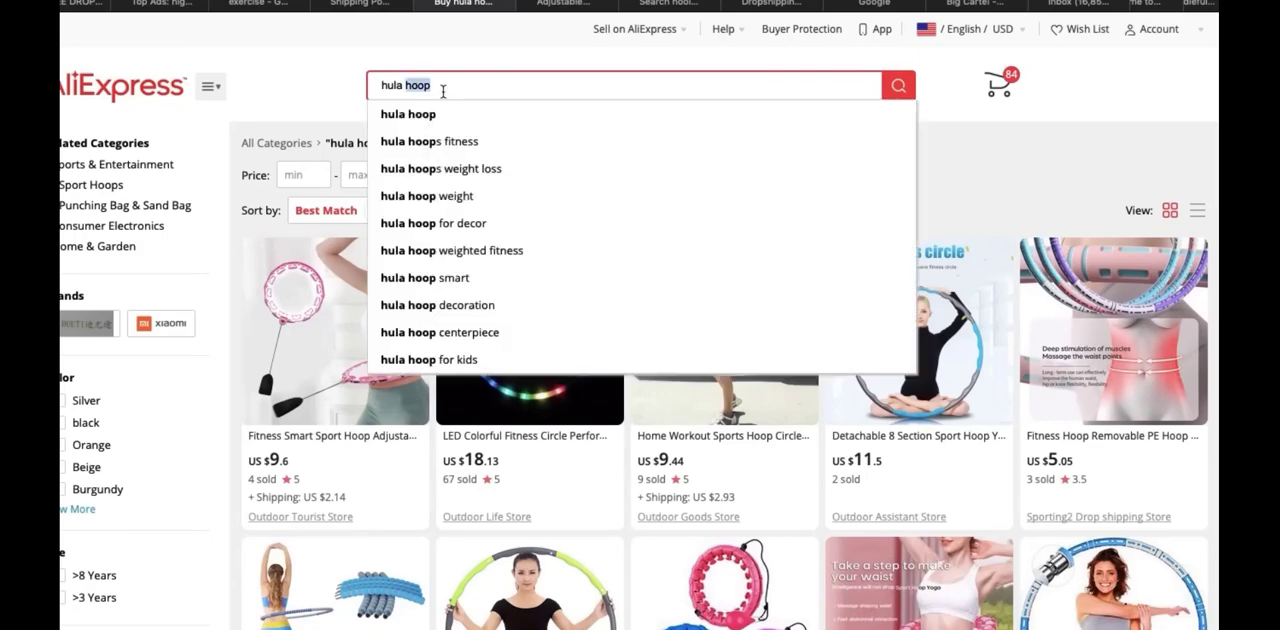
left_click(443, 89)
left_click(374, 450)
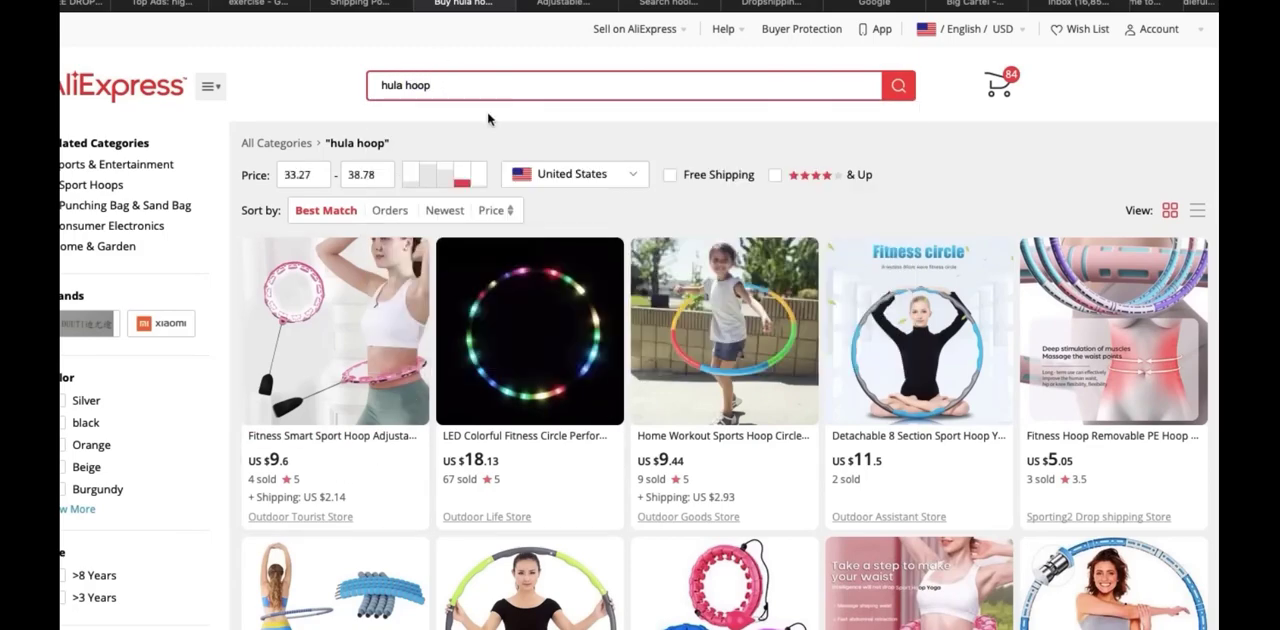
Revisit the CJ Dropshipping hoop results and look over the product listings and available filters
left_click(561, 4)
left_click(668, 4)
scroll(640, 315, "down", 2)
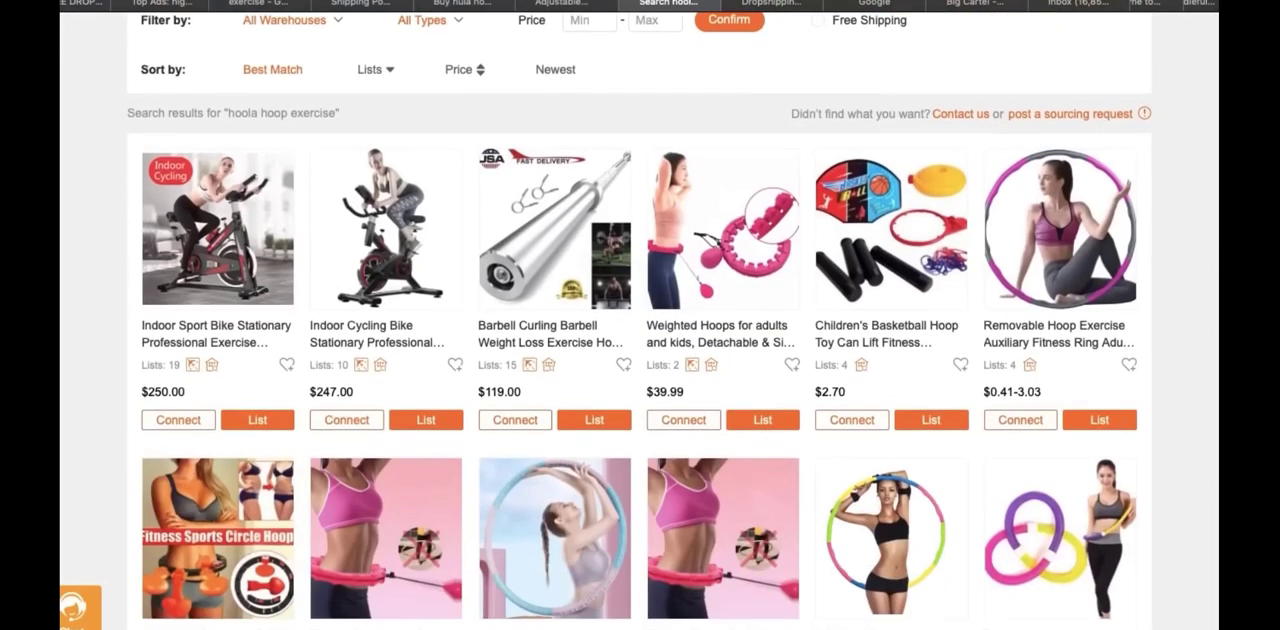
scroll(820, 35, "up", 2)
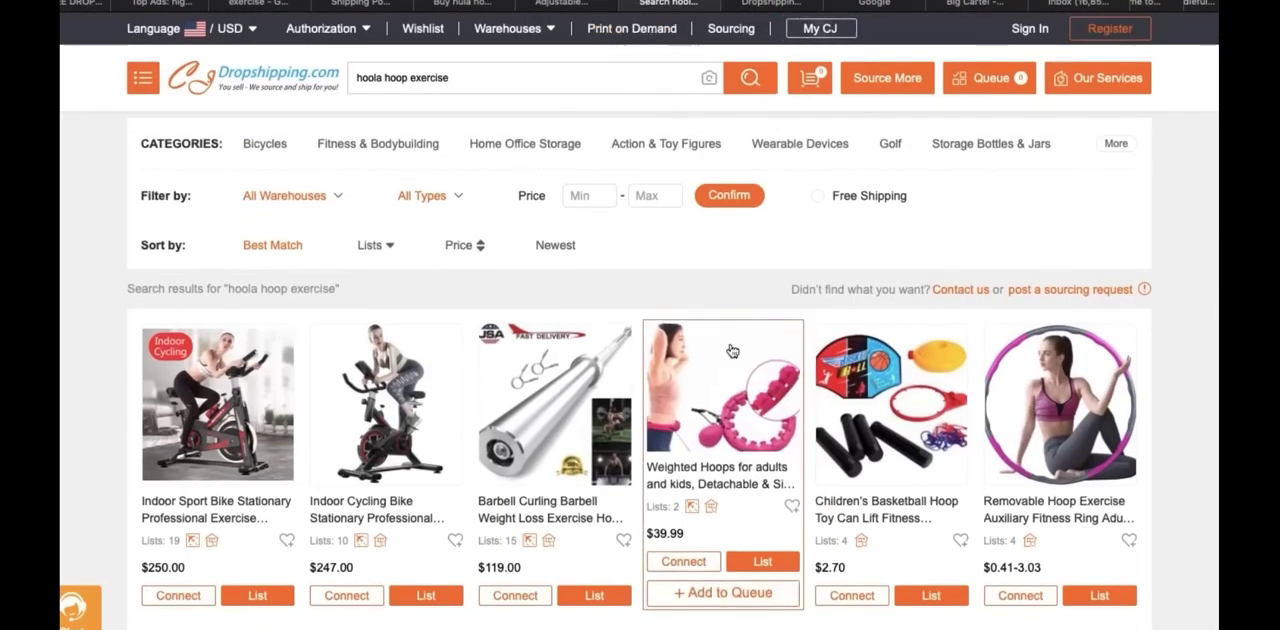
Search Google for "business name generator" and open the businessnamegenerator.com result
left_click(874, 4)
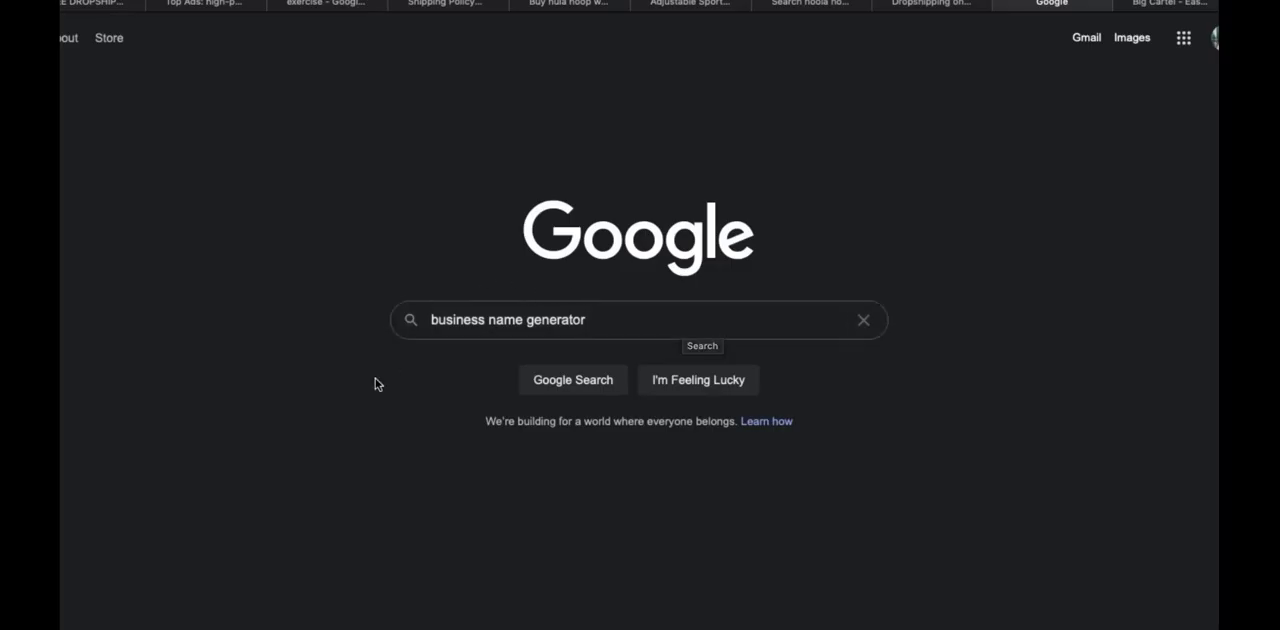
left_click(561, 388)
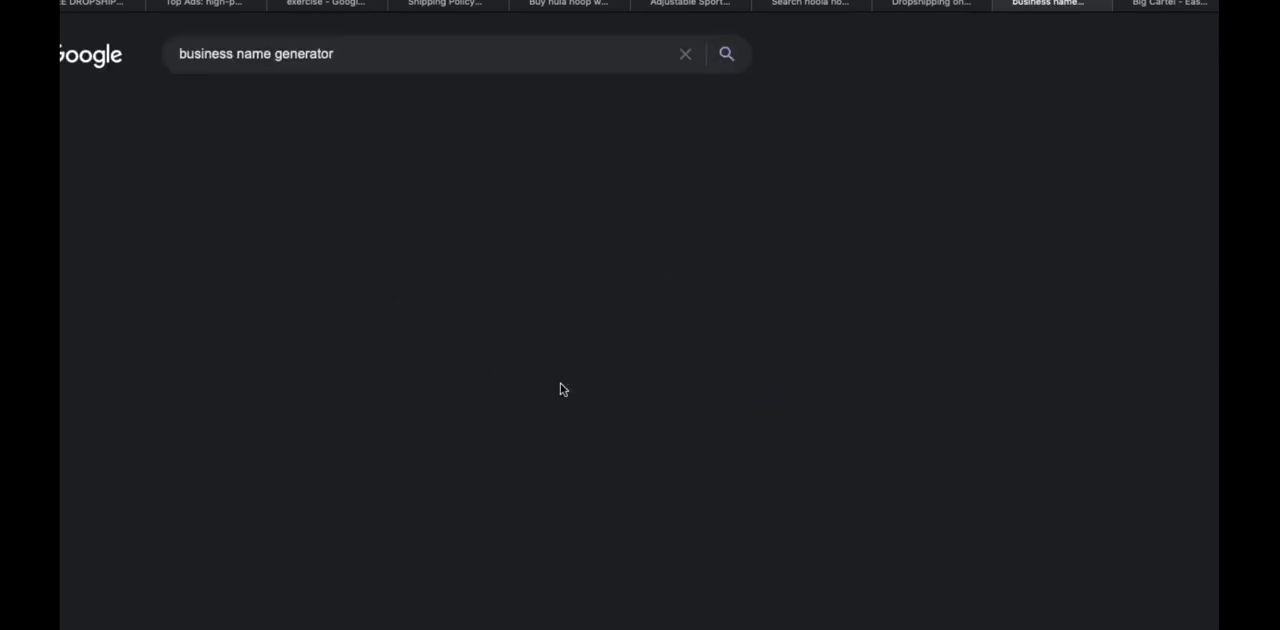
scroll(560, 388, "down", 5)
scroll(434, 343, "down", 5)
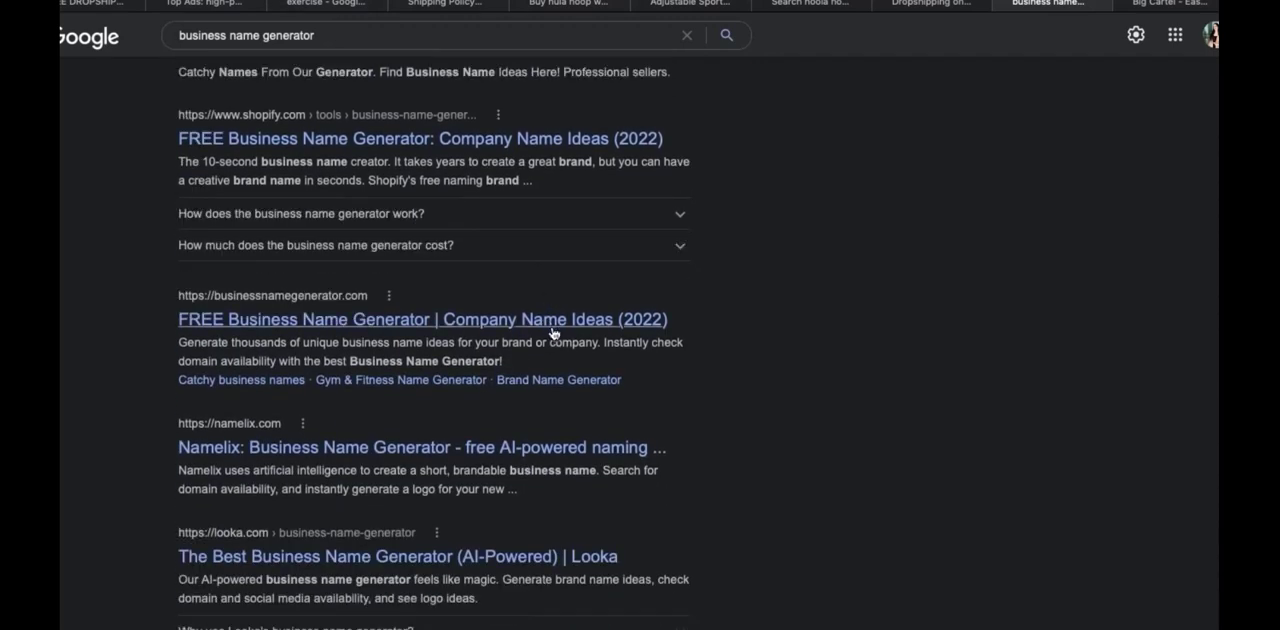
left_click(552, 330)
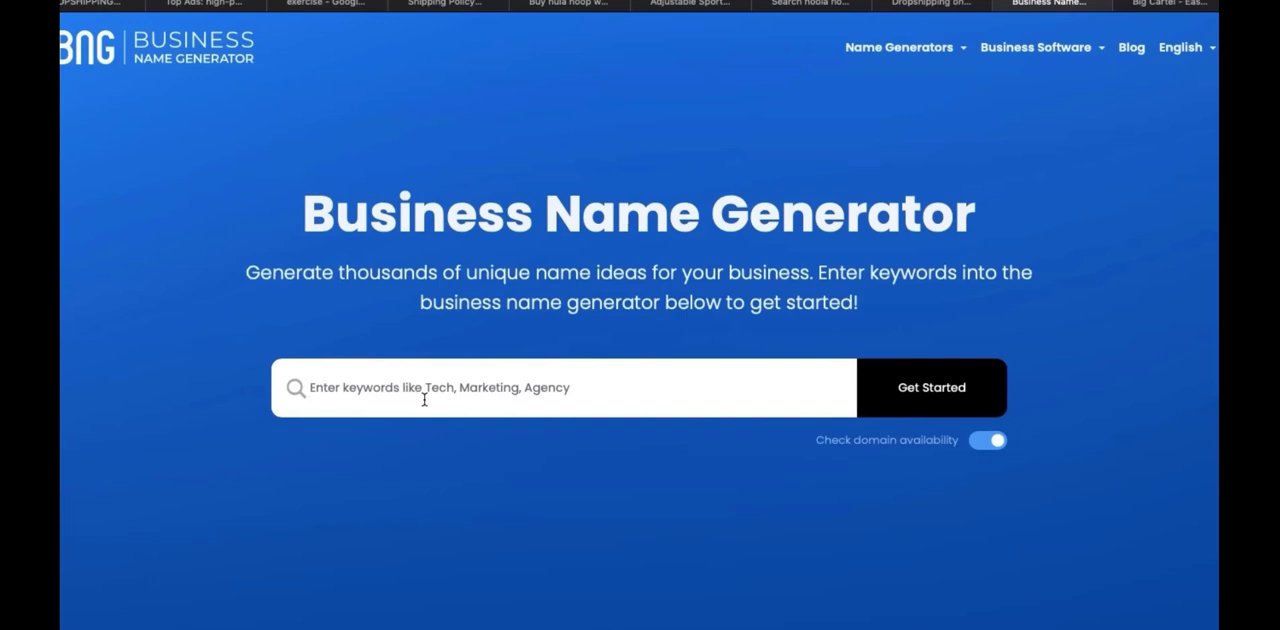
Generate business name ideas from the keyword "fitness"
left_click(424, 399)
type("fitness")
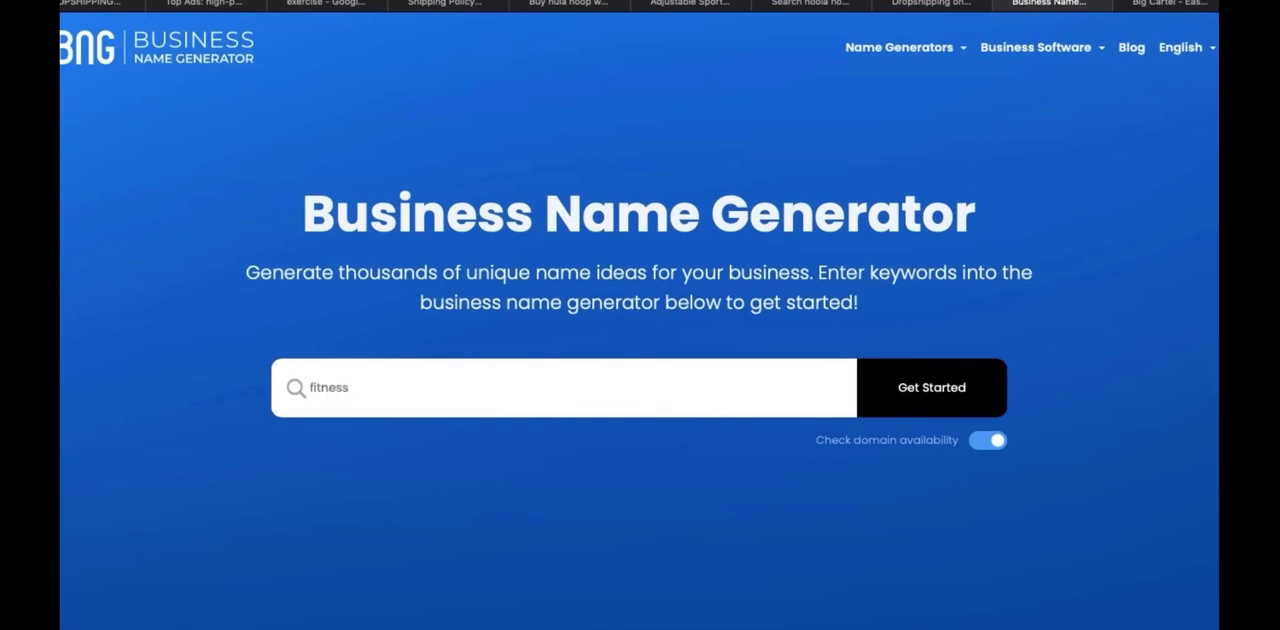
left_click(898, 396)
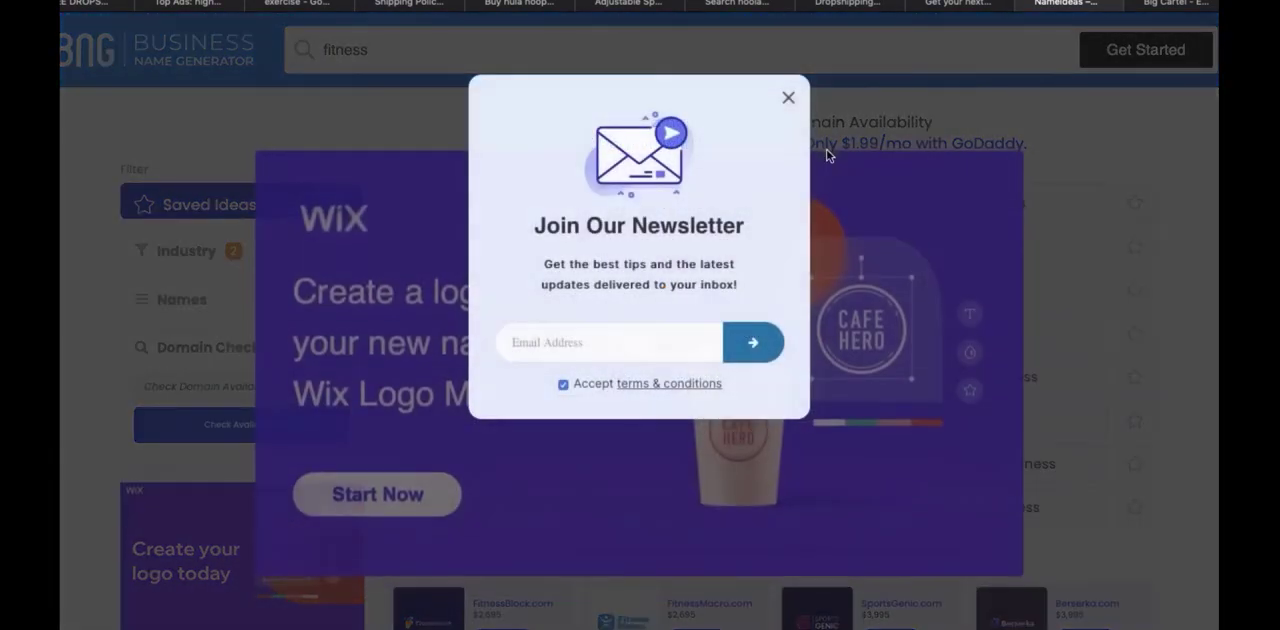
Dismiss the newsletter pop-up and search Google for the name "fitlaza" in a new tab
left_click(789, 100)
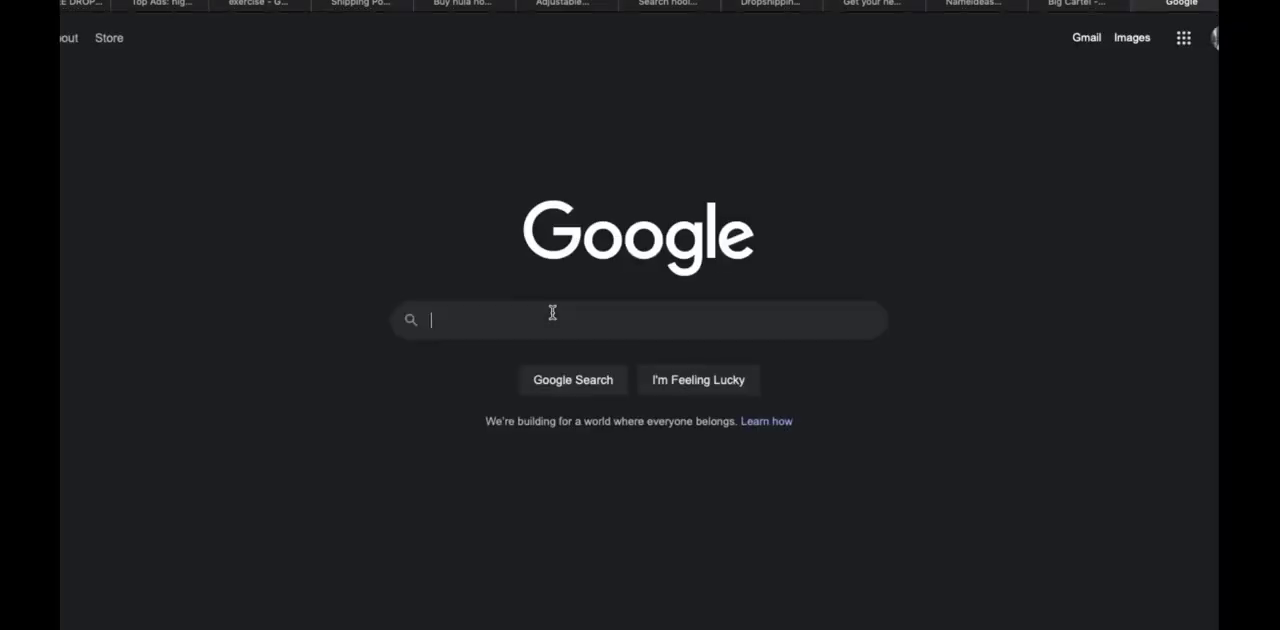
type("fitlaza")
key("Return")
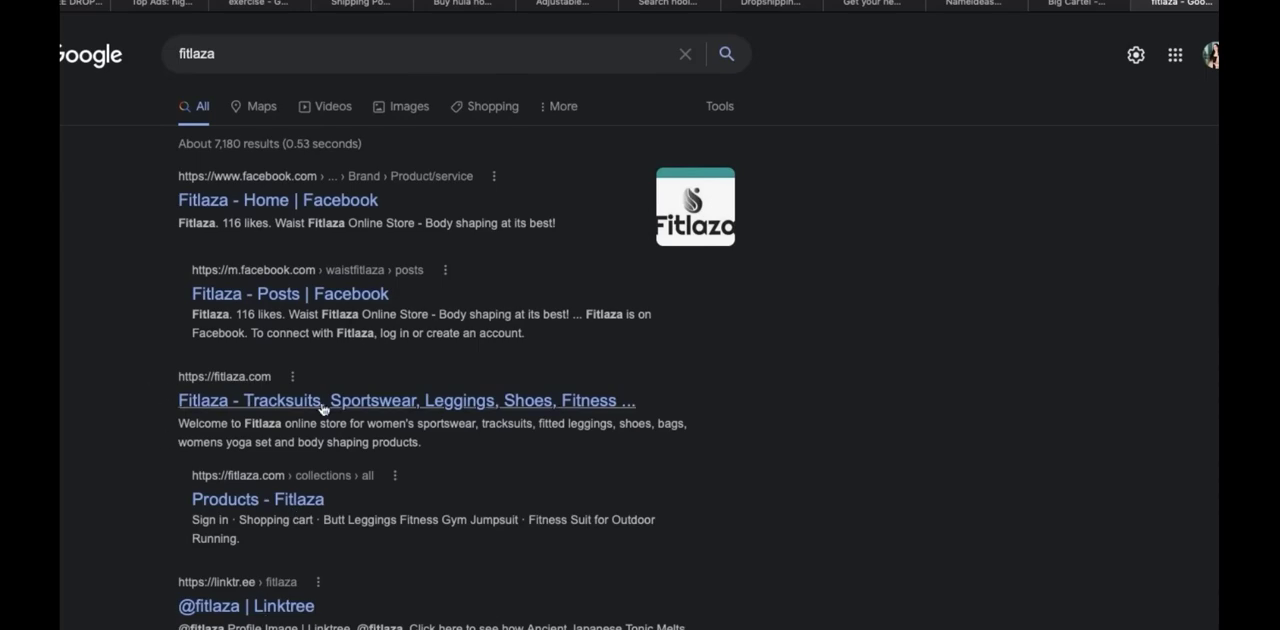
Return to the business name generator, dismiss the Wix ad and generate name ideas from "fitness hula"
left_click(1143, 5)
left_click(1066, 5)
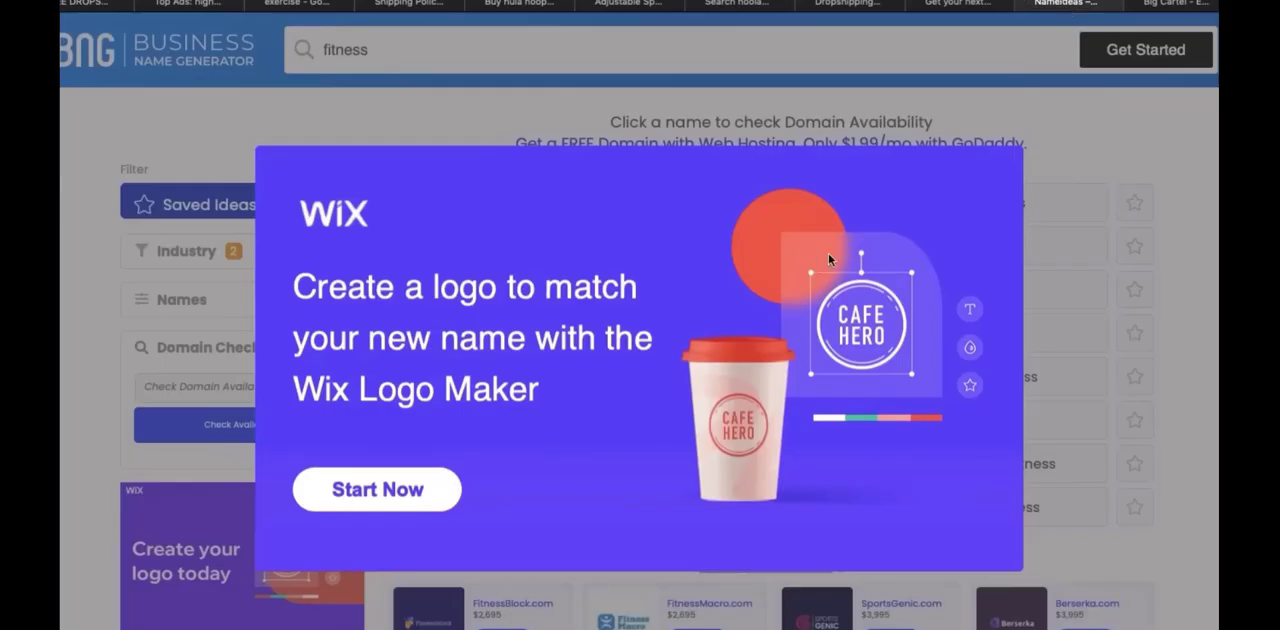
left_click(1019, 128)
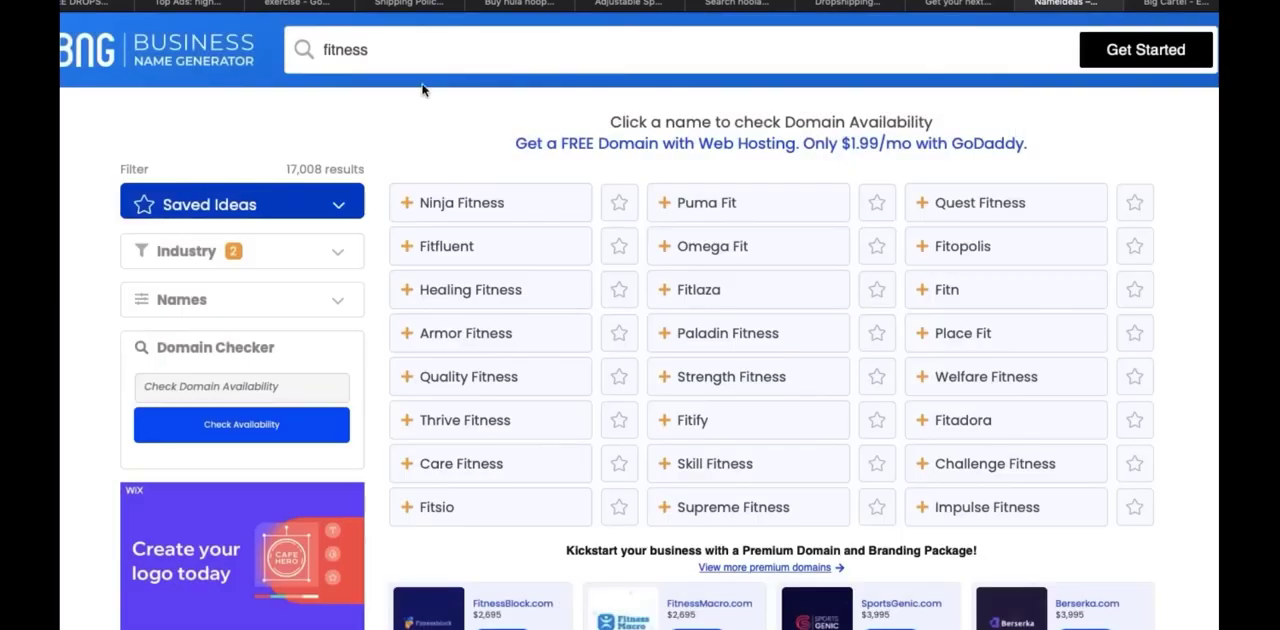
left_click(416, 52)
type("hula")
left_click(1140, 52)
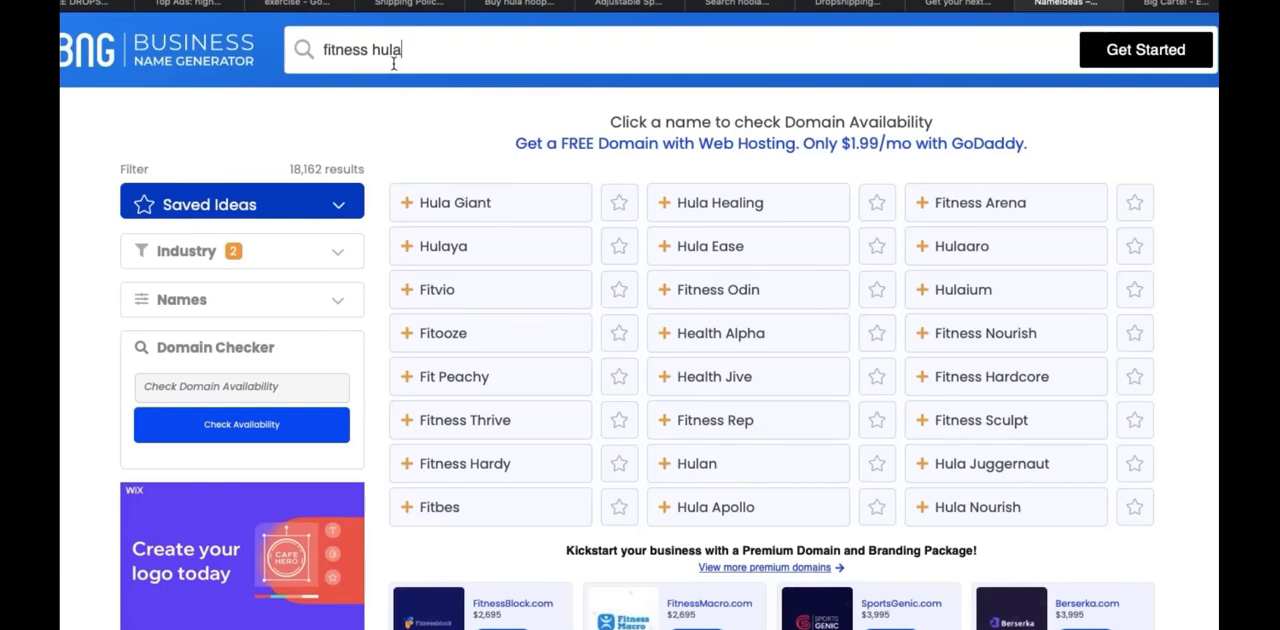
Generate a new set of business name ideas from the keywords "hula fitness"
left_click_drag(394, 63, 326, 57)
type("hula")
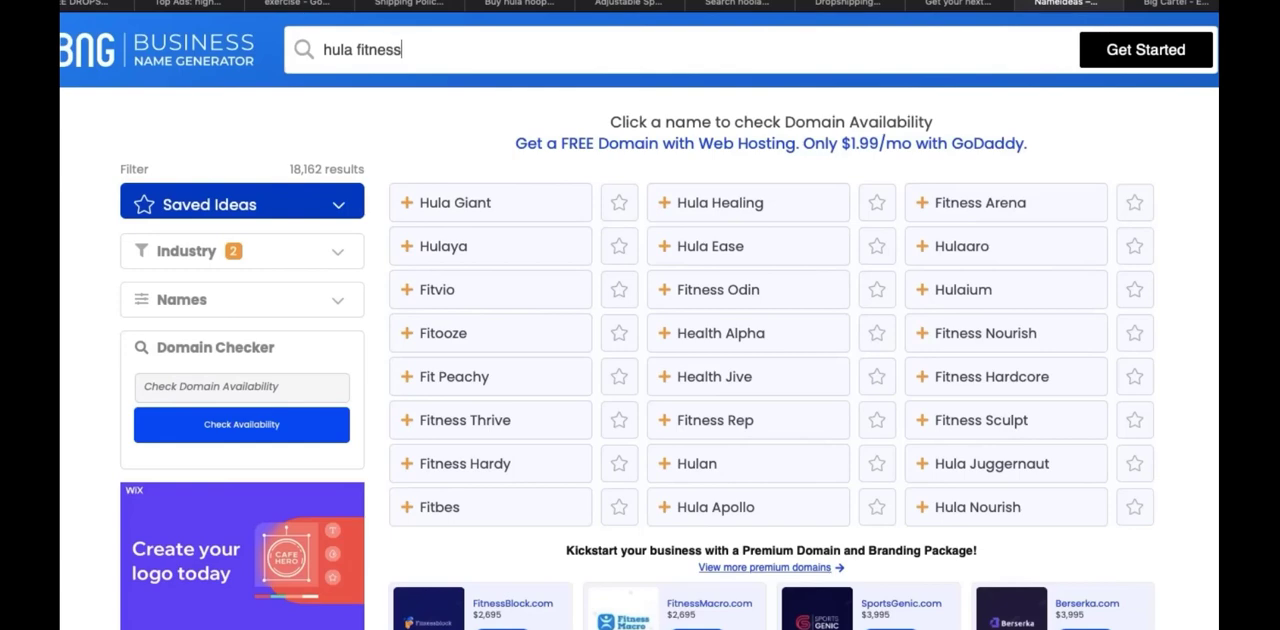
key("Return")
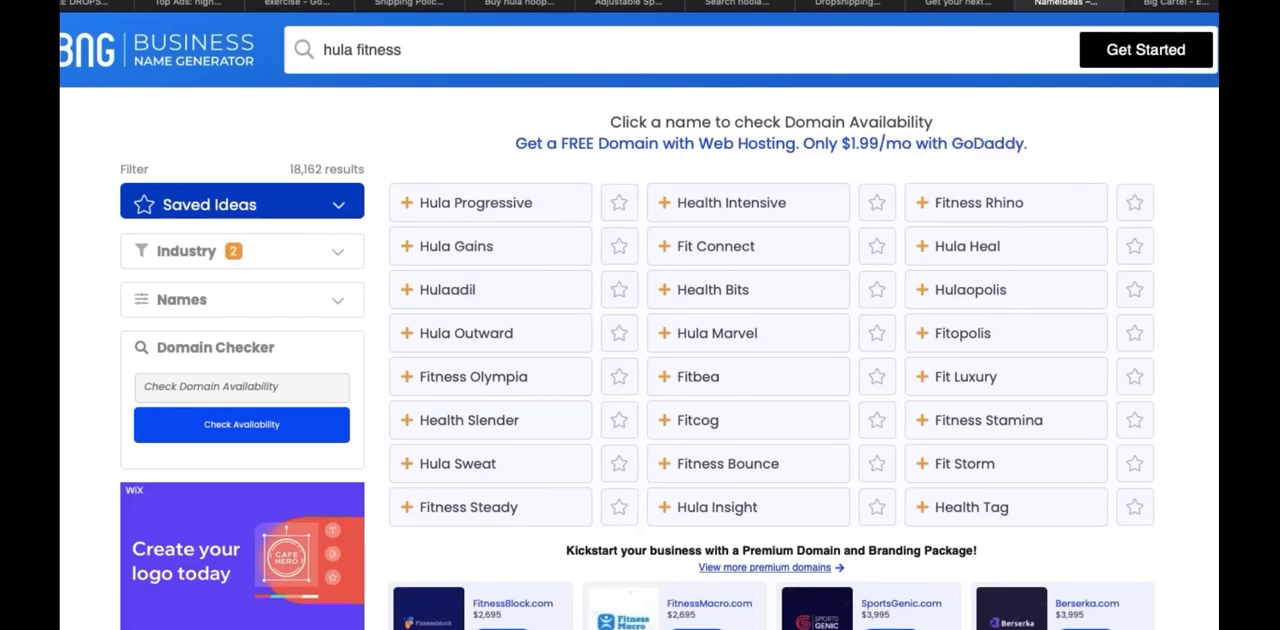
Search Google for the name "hula heal" in a new tab
left_click(1199, 10)
key("ctrl+t")
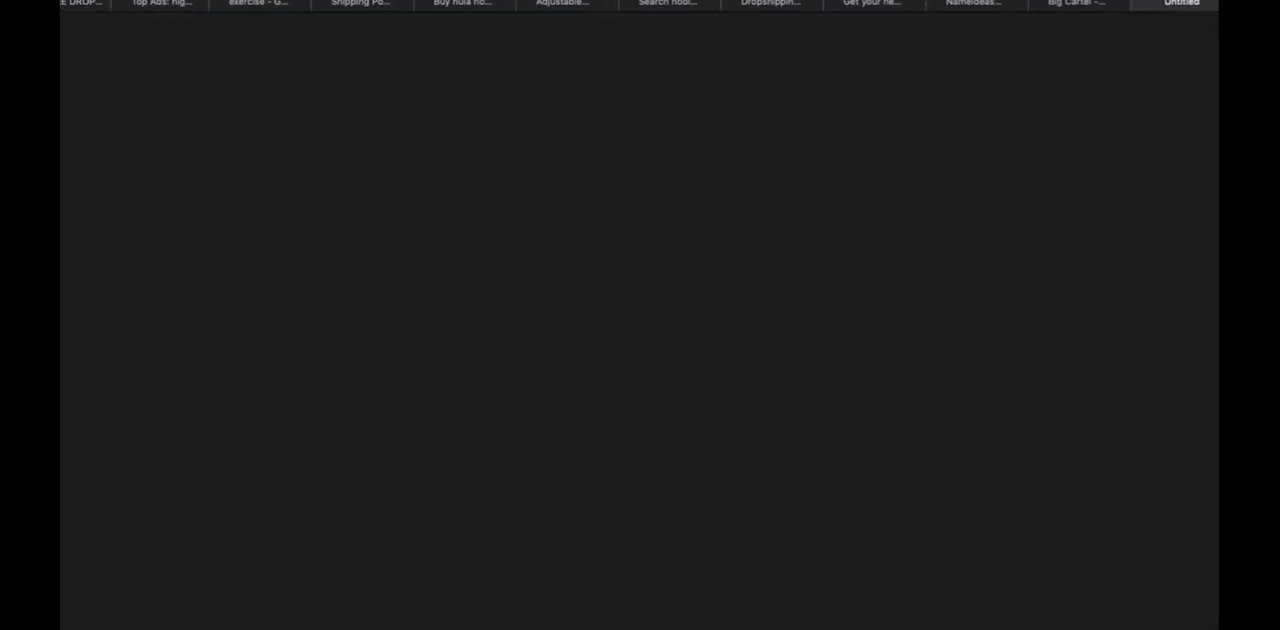
type("hlal heel")
key("Return")
type("hula heal")
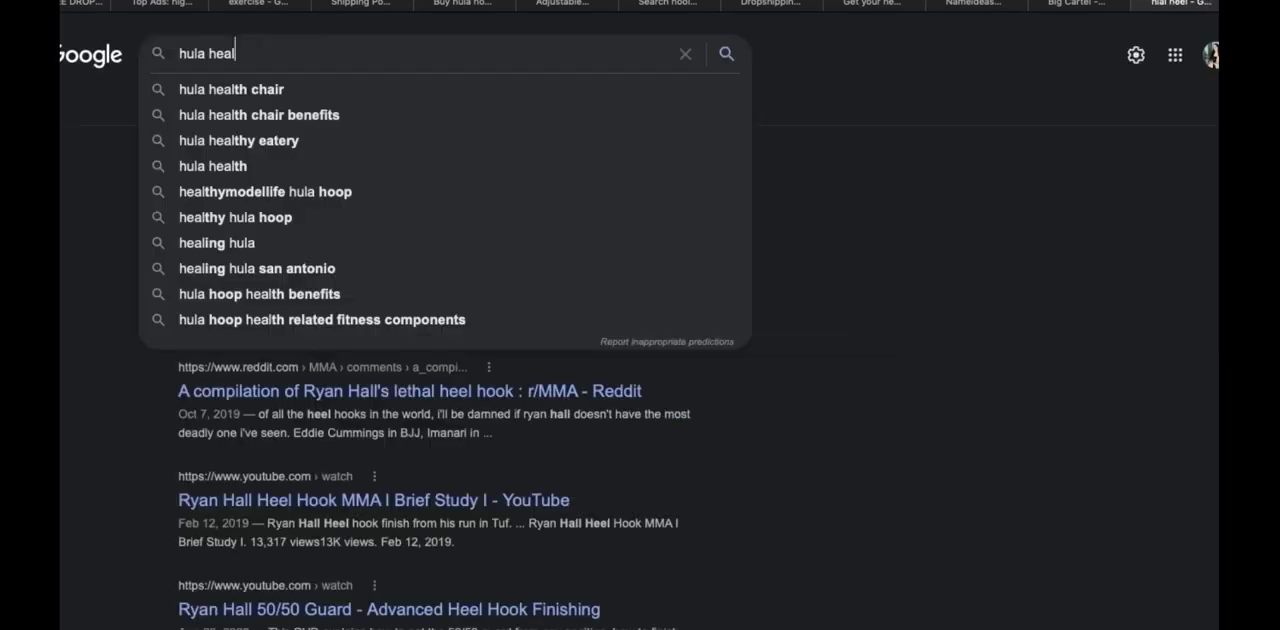
key("Return")
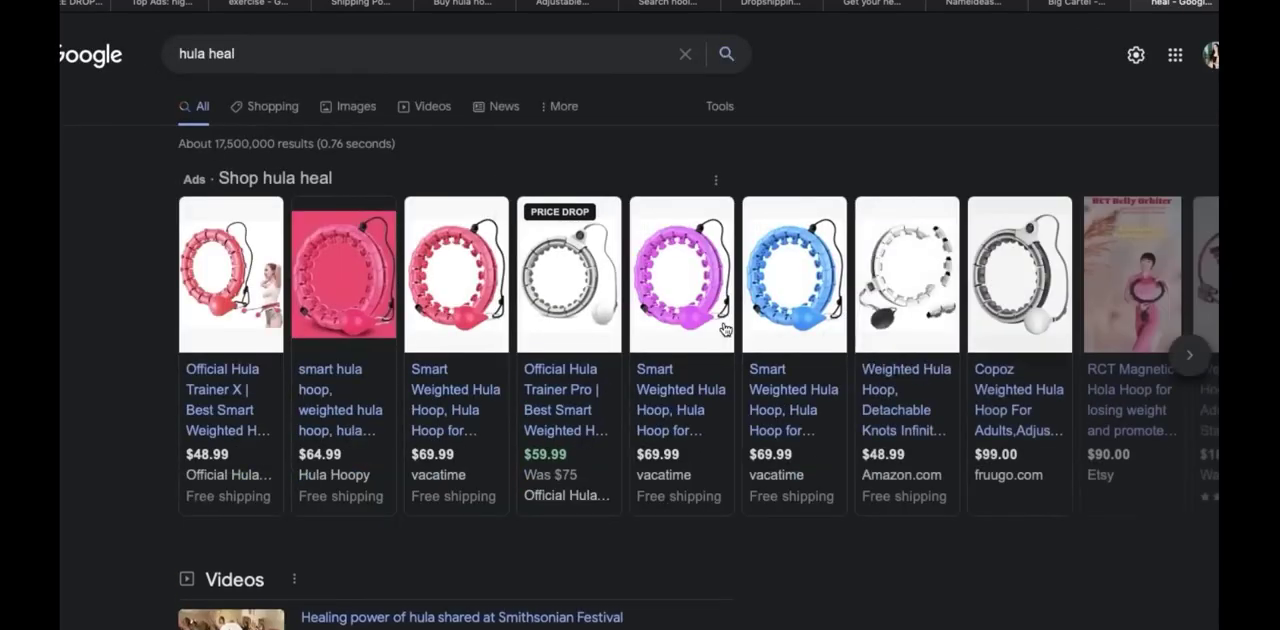
Look through the "hula heal" search results for existing businesses using that name
scroll(822, 625, "down", 5)
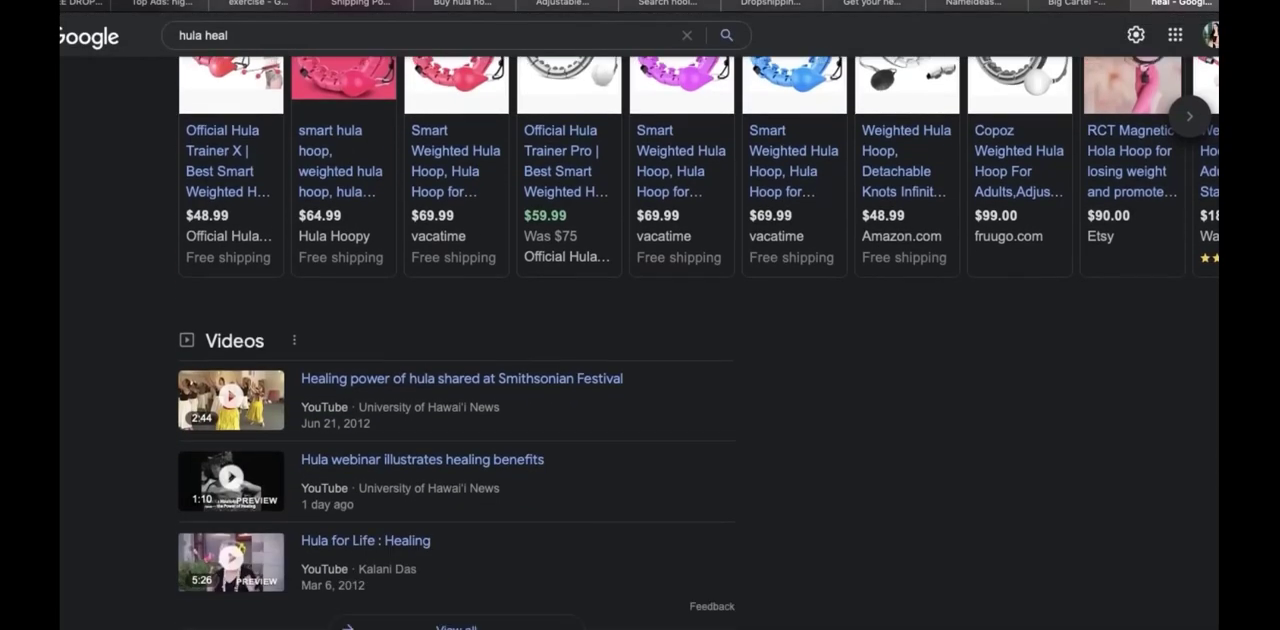
scroll(1028, 486, "down", 3)
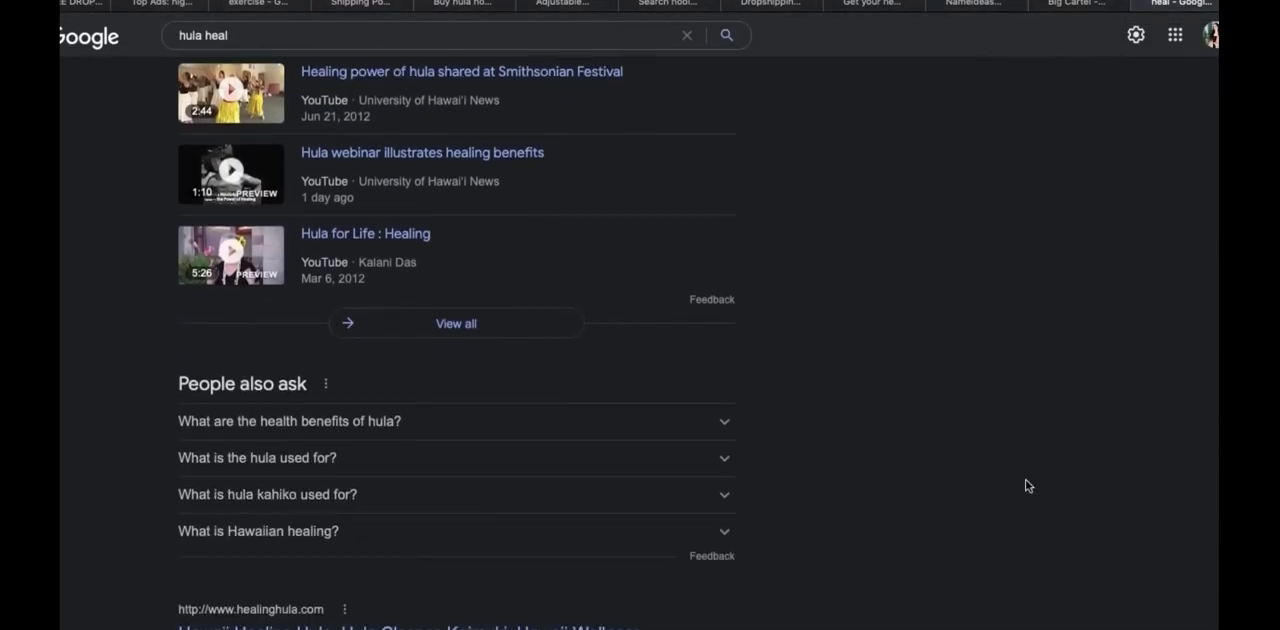
scroll(457, 343, "down", 5)
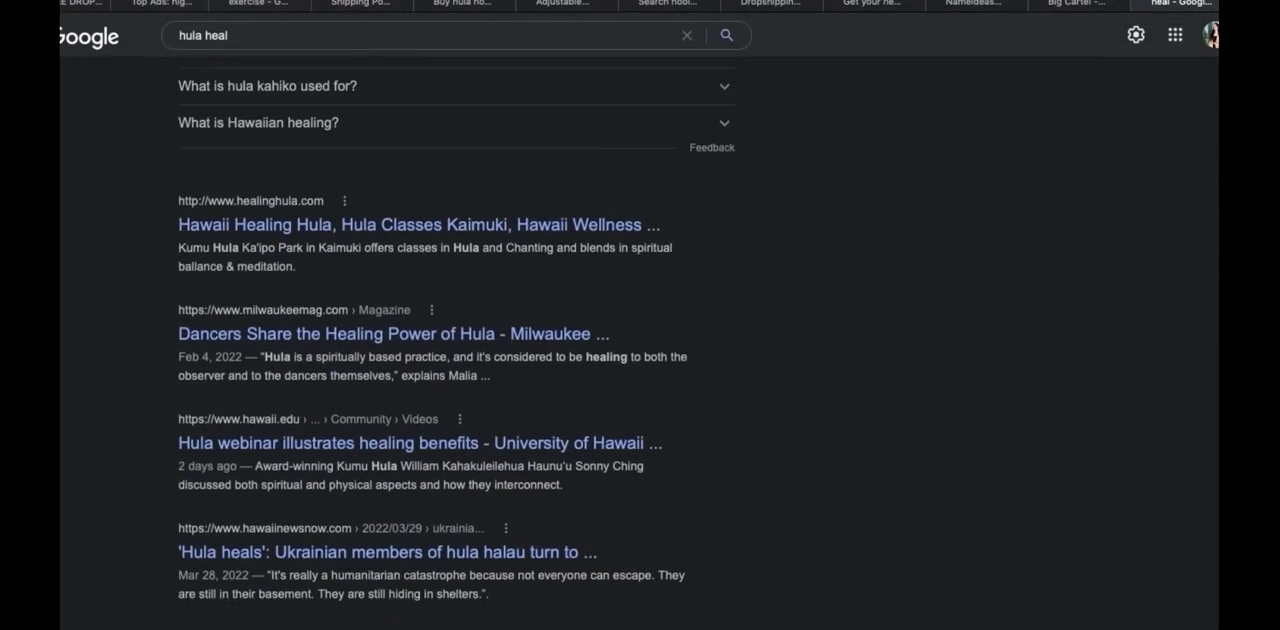
scroll(457, 335, "up", 1)
scroll(457, 400, "down", 3)
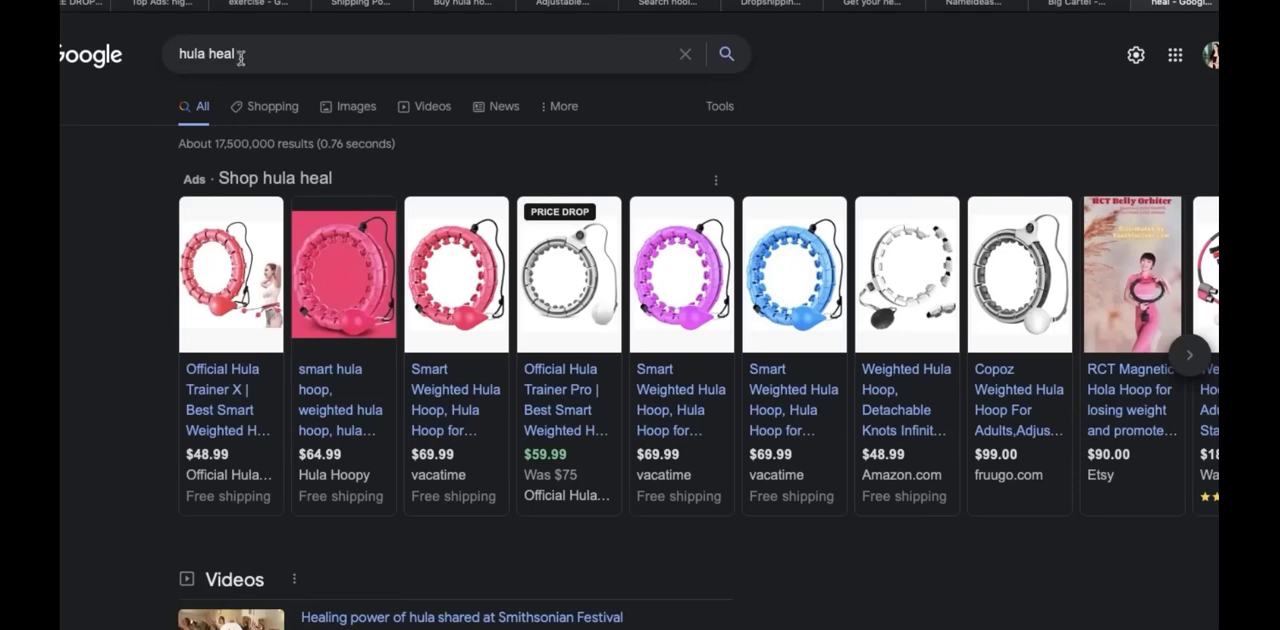
left_click_drag(240, 57, 122, 42)
left_click(151, 297)
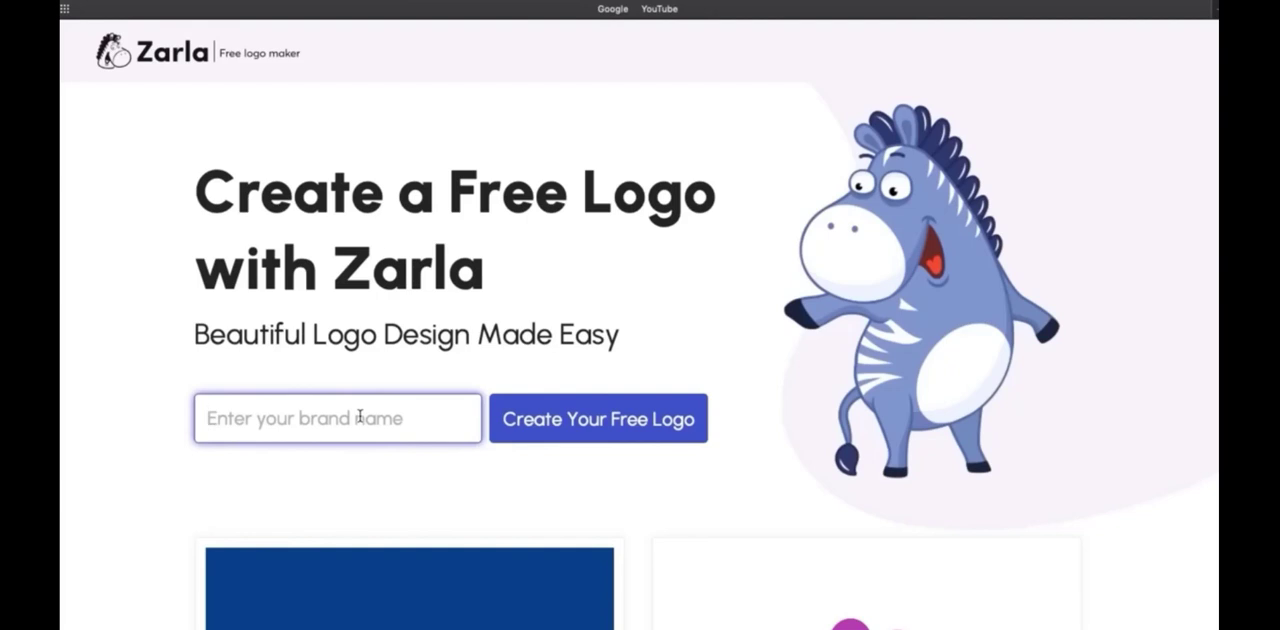
Start a free Zarla logo for the brand name "Baddie Fitness" and activate the field for what the logo is for
type("Baddief")
key("BackSpace")
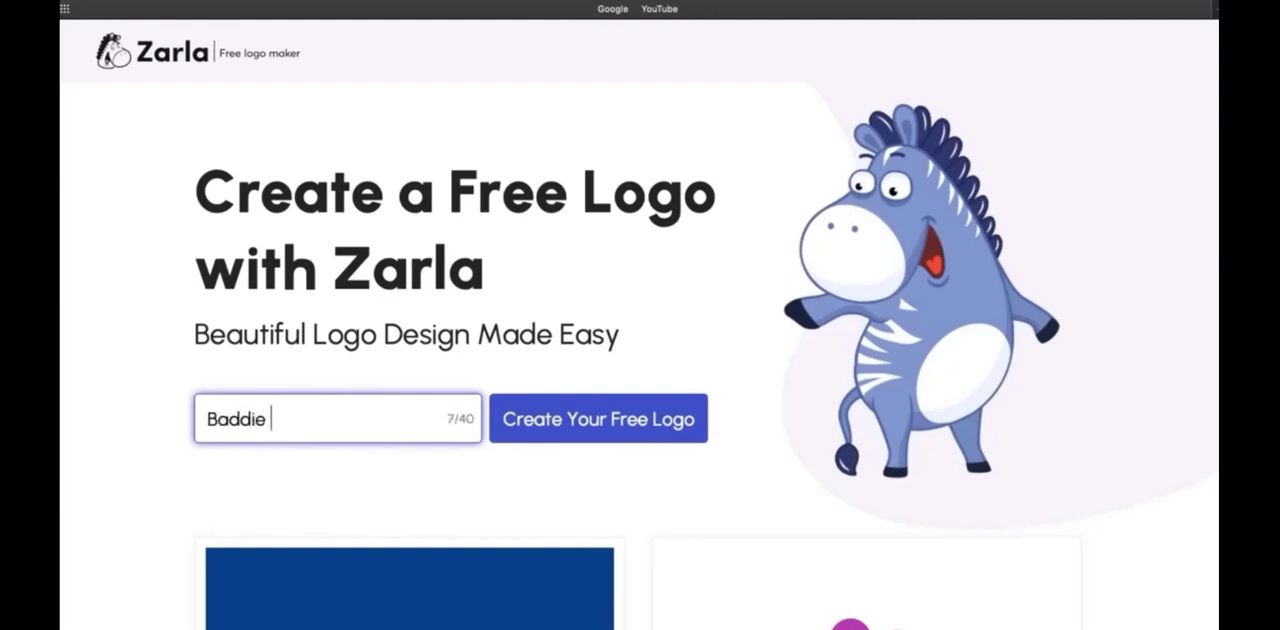
type("Fitness")
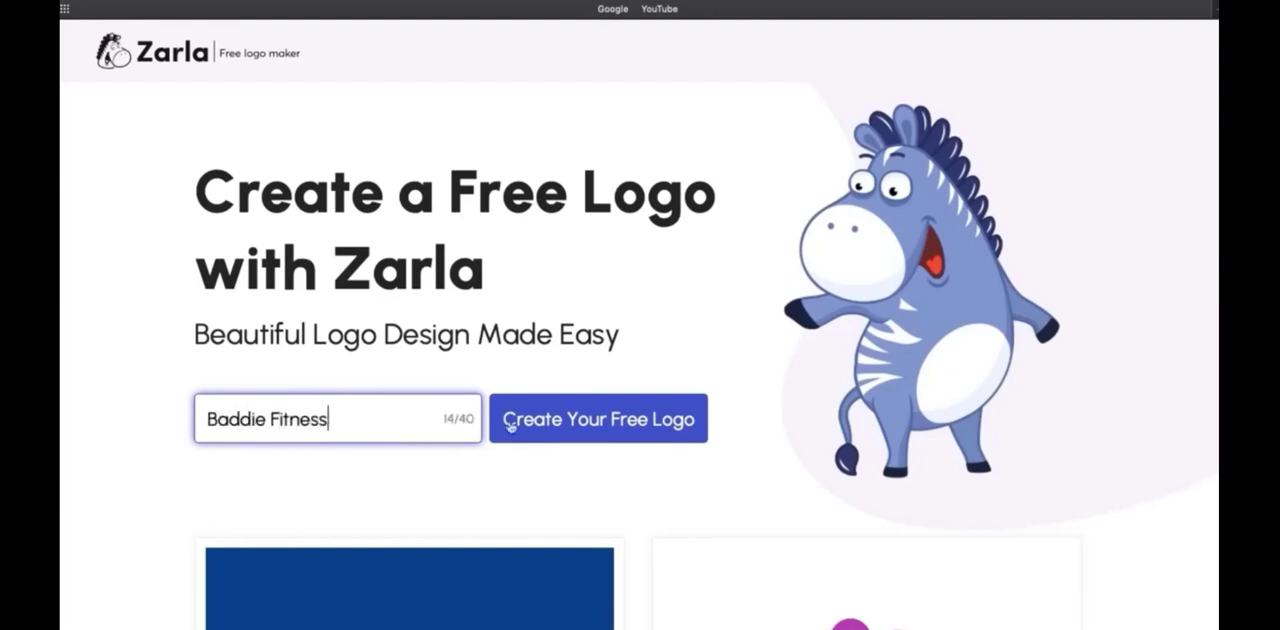
left_click(614, 438)
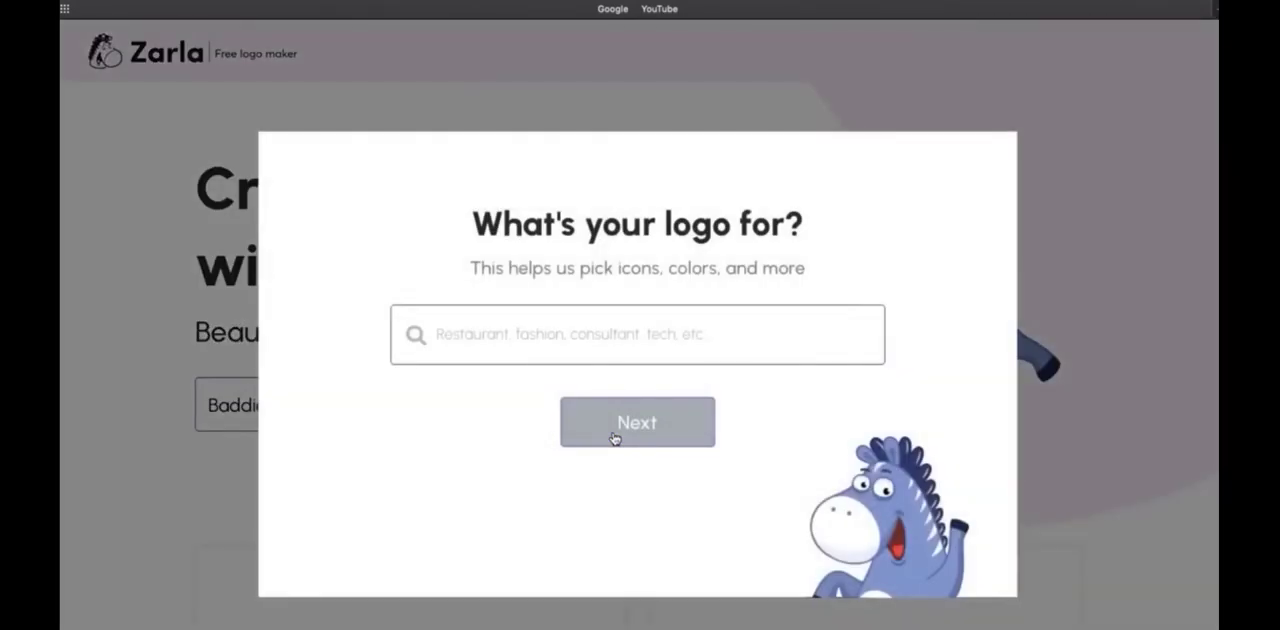
left_click(601, 326)
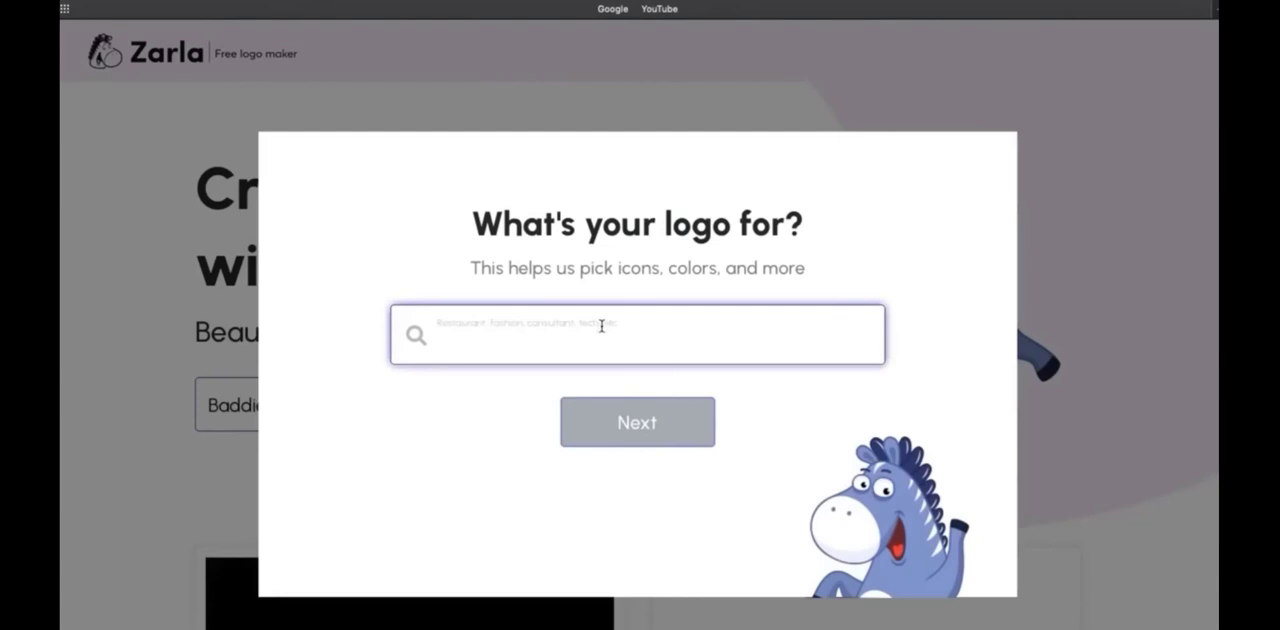
type("Fitness")
key("BackSpace")
key("BackSpace")
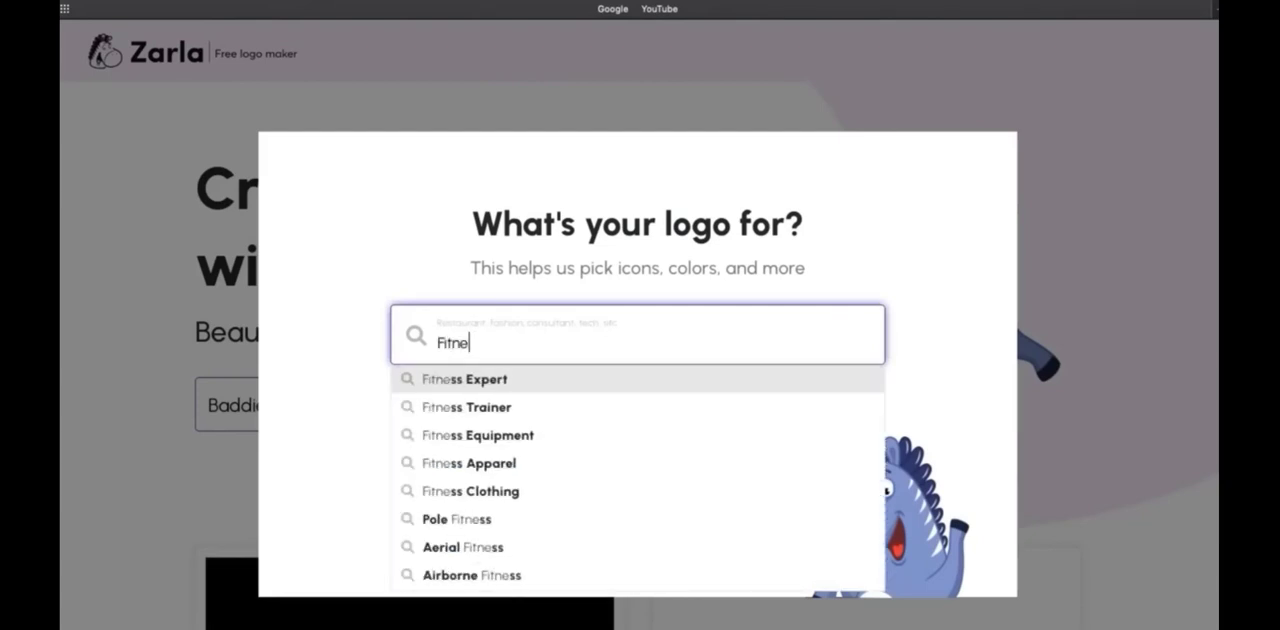
key("BackSpace")
key("BackSpace")
key("BackSpace")
key("BackSpace")
key("BackSpace")
type("Fashipn")
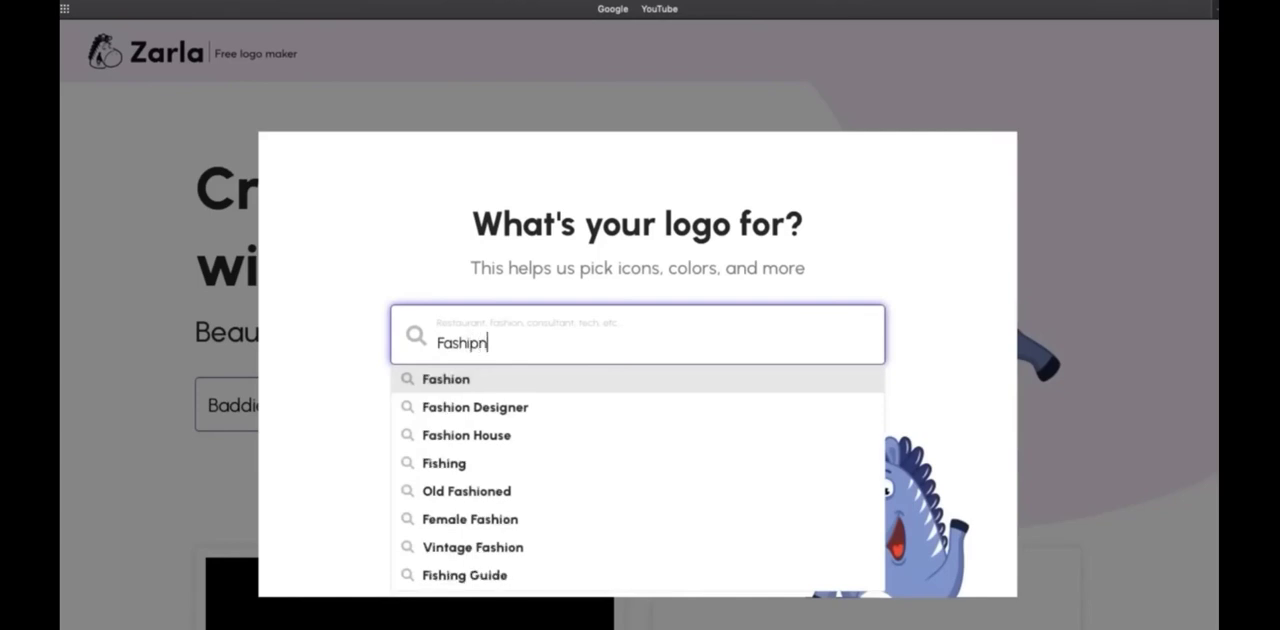
key("BackSpace")
key("BackSpace")
key("BackSpace")
key("BackSpace")
key("BackSpace")
key("BackSpace")
key("BackSpace")
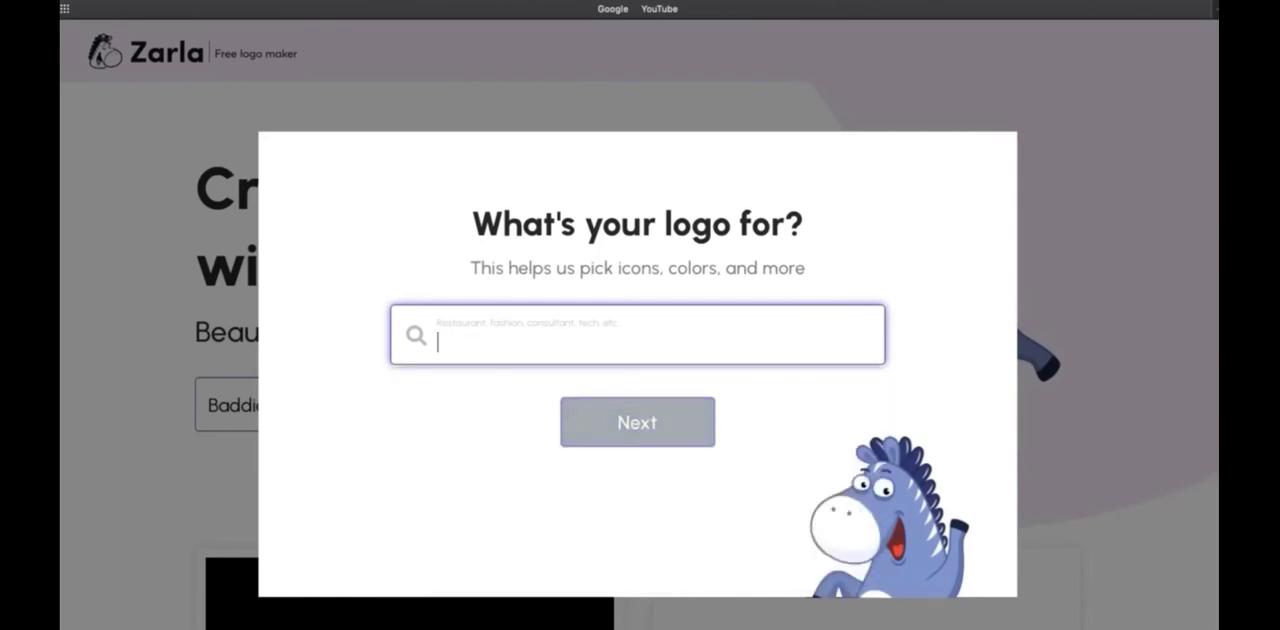
Look up "Fitness" and set the logo's industry to Fitness Clothing
type("Fitness")
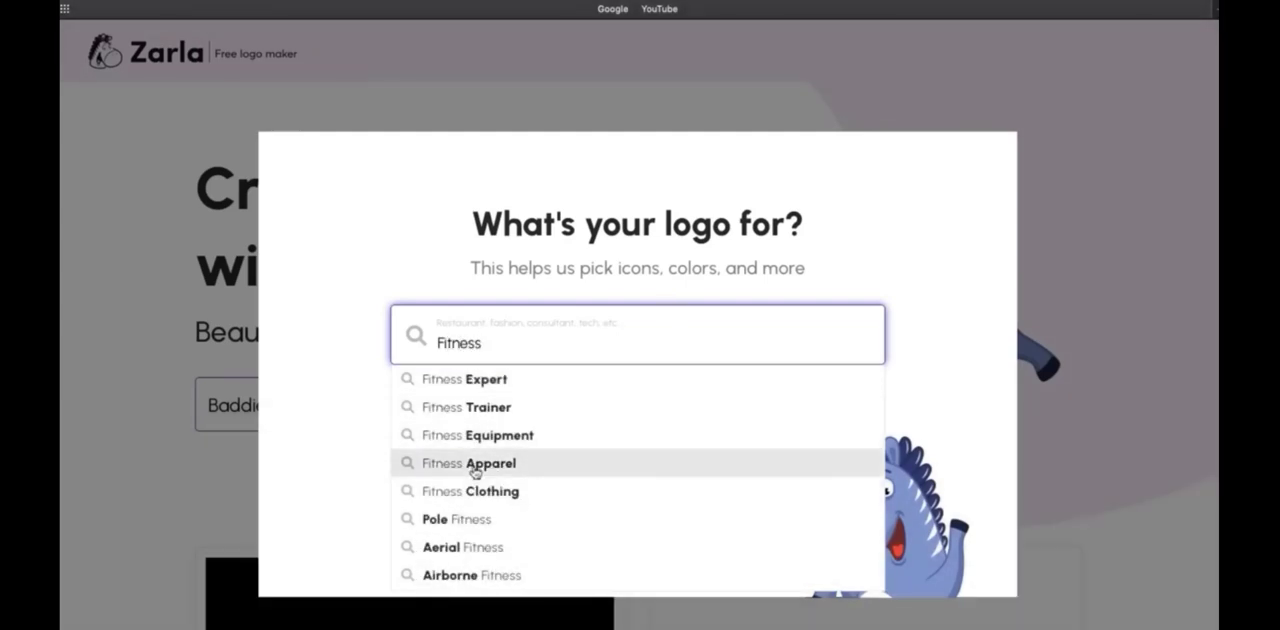
left_click(469, 500)
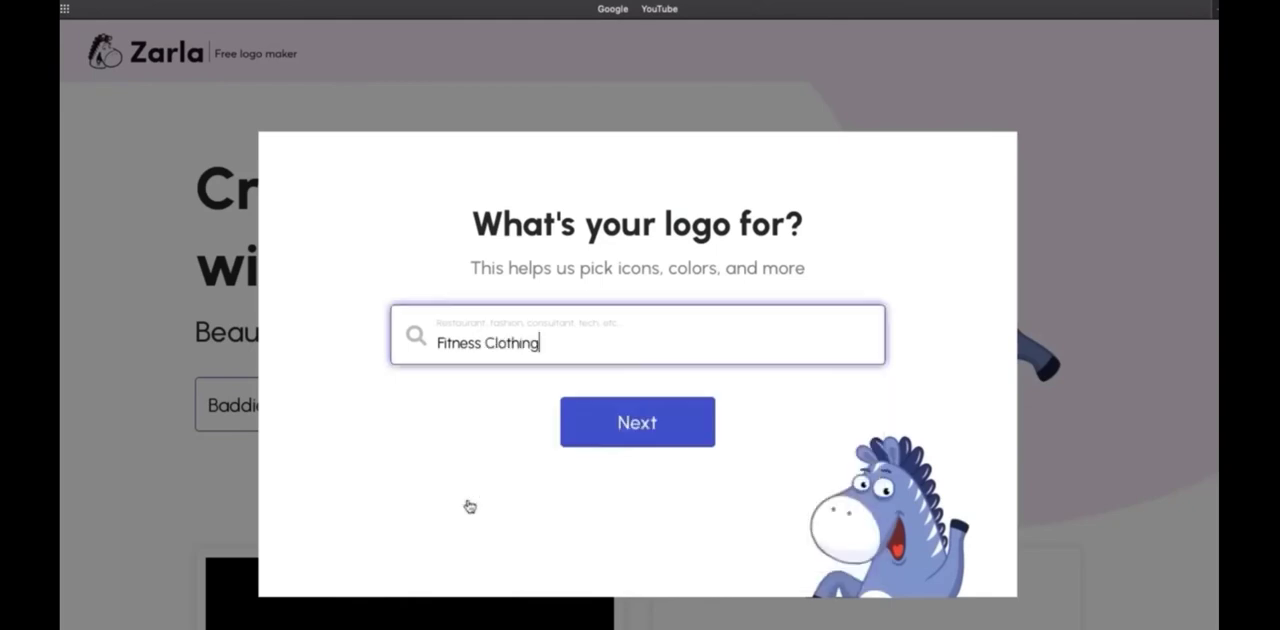
left_click(663, 435)
Keep the brand name without a slogan and have the icons chosen automatically
left_click(545, 375)
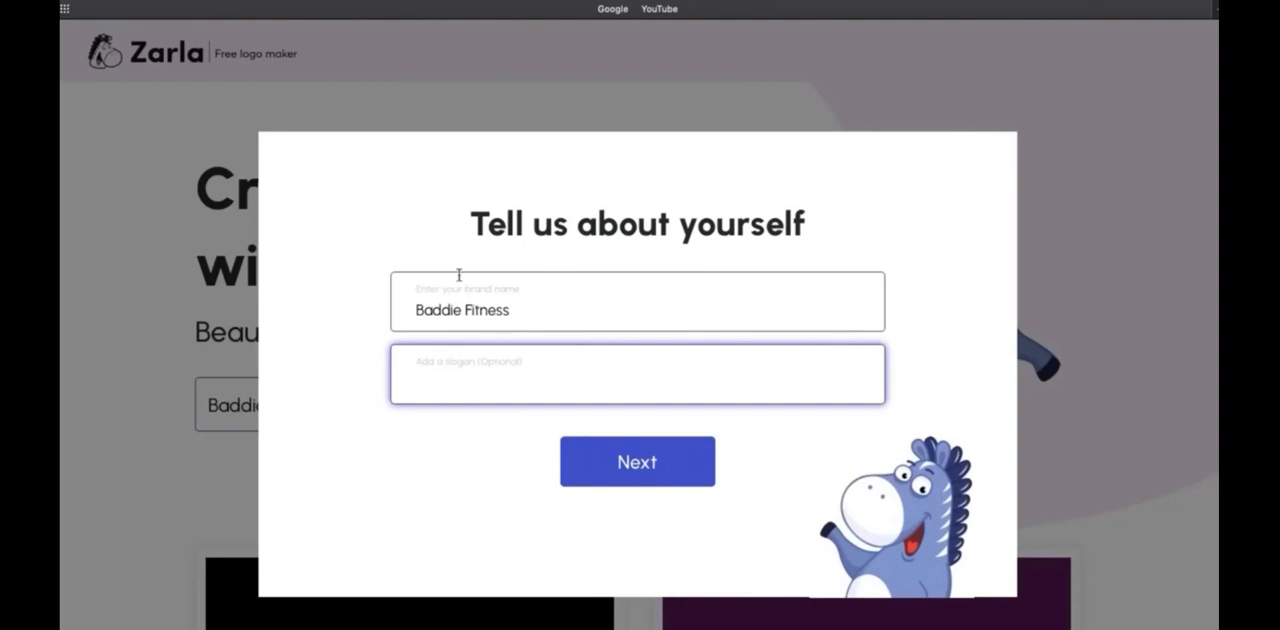
left_click(629, 452)
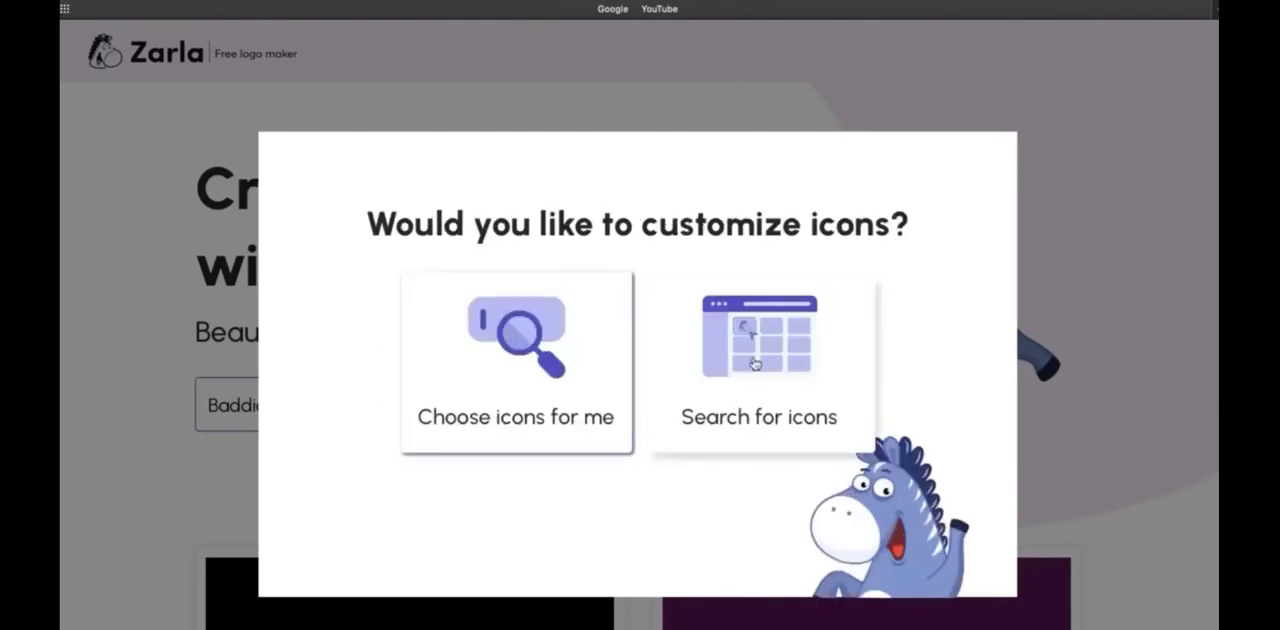
left_click(516, 360)
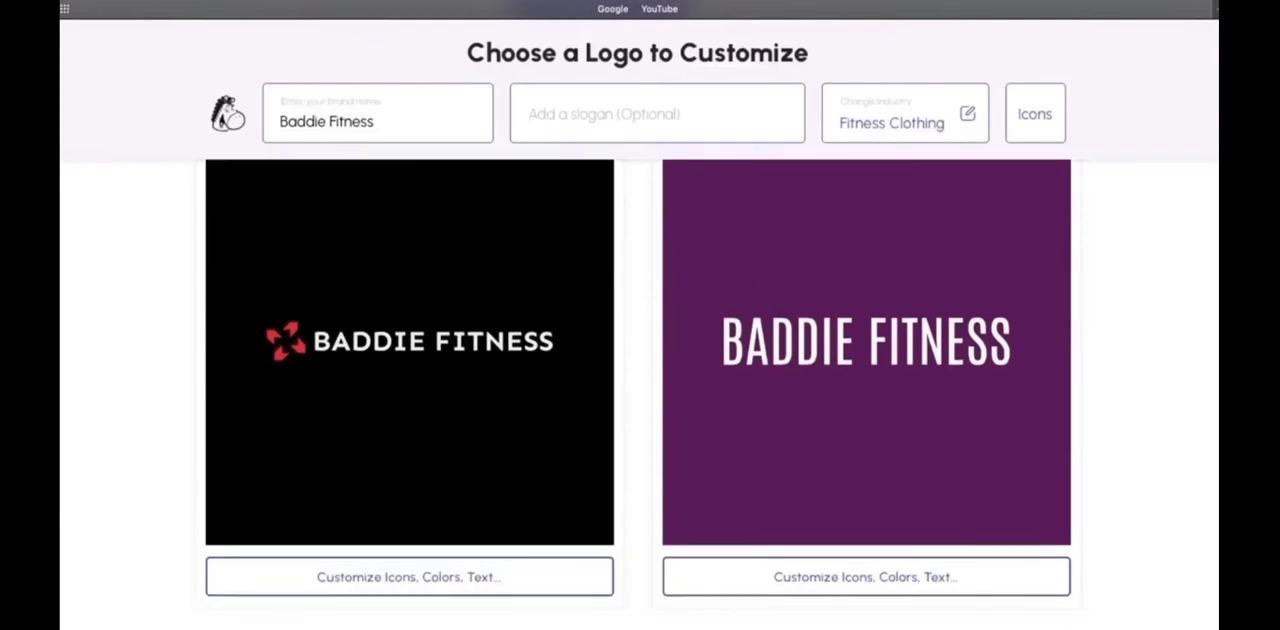
Examine the generated Baddie Fitness logo designs and compare their icons, fonts and colours
scroll(638, 380, "down", 1)
scroll(638, 380, "down", 5)
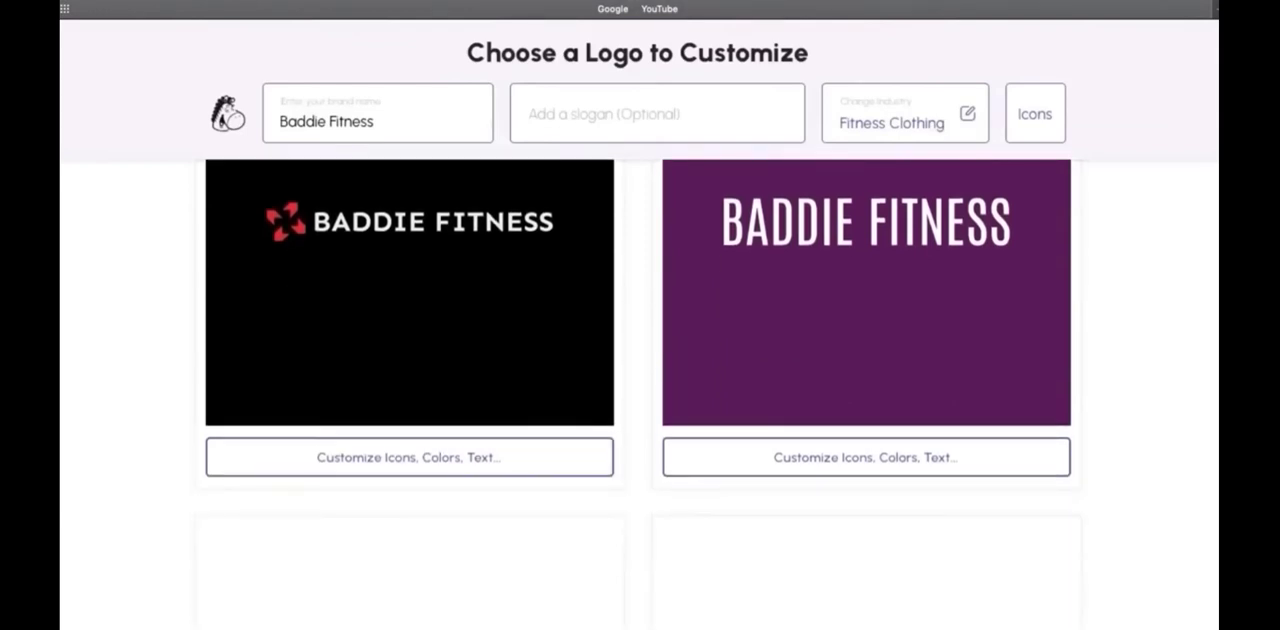
scroll(638, 400, "up", 2)
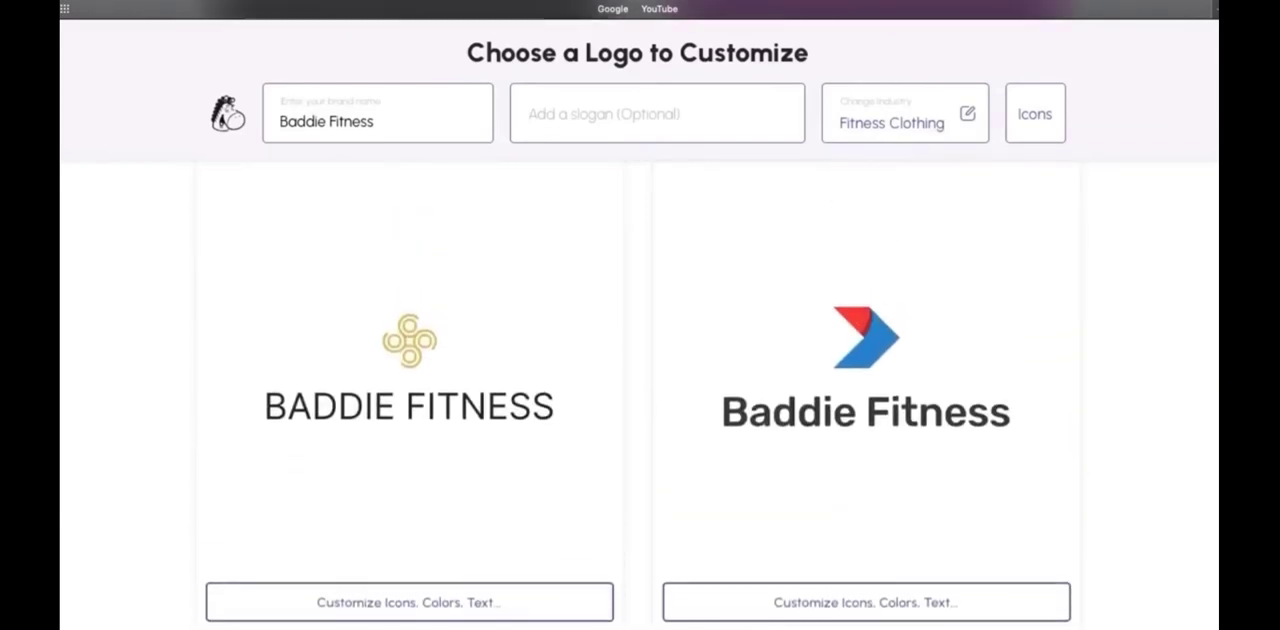
scroll(1212, 353, "down", 9)
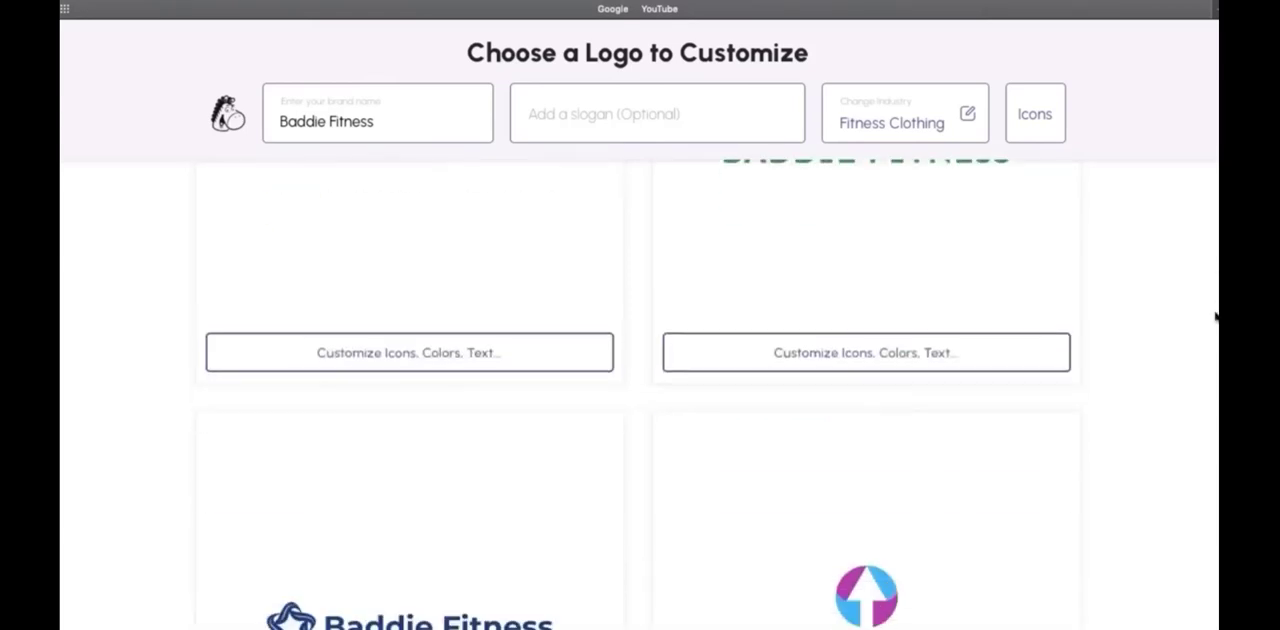
scroll(1212, 353, "down", 10)
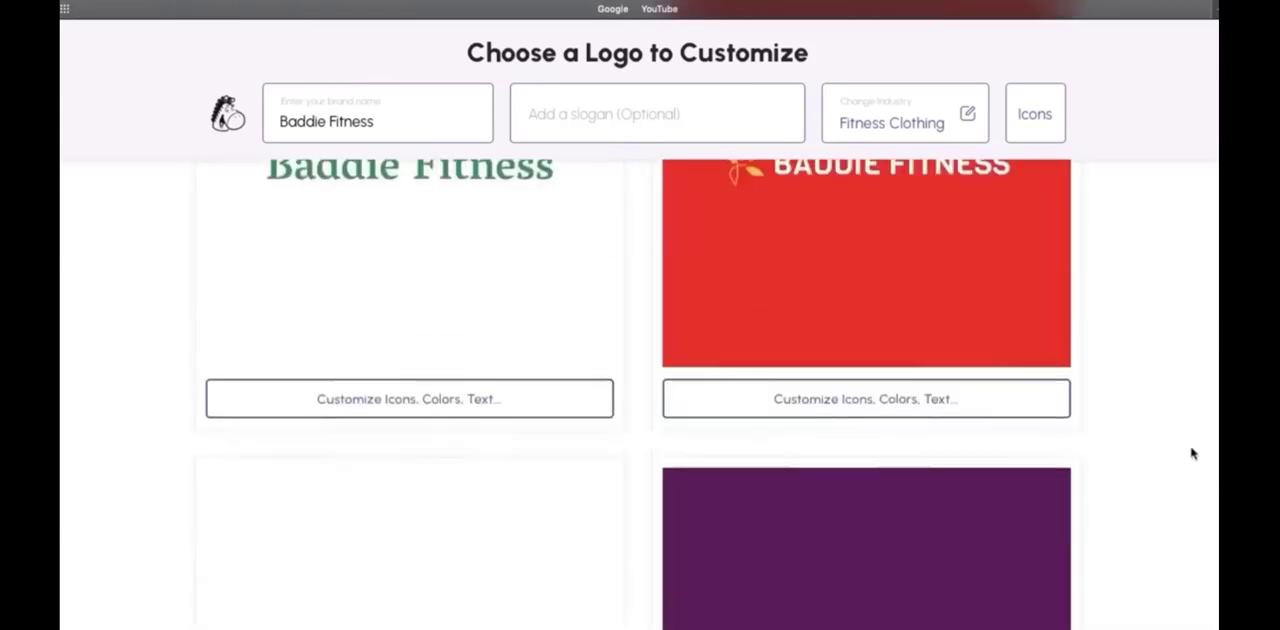
scroll(1190, 470, "up", 5)
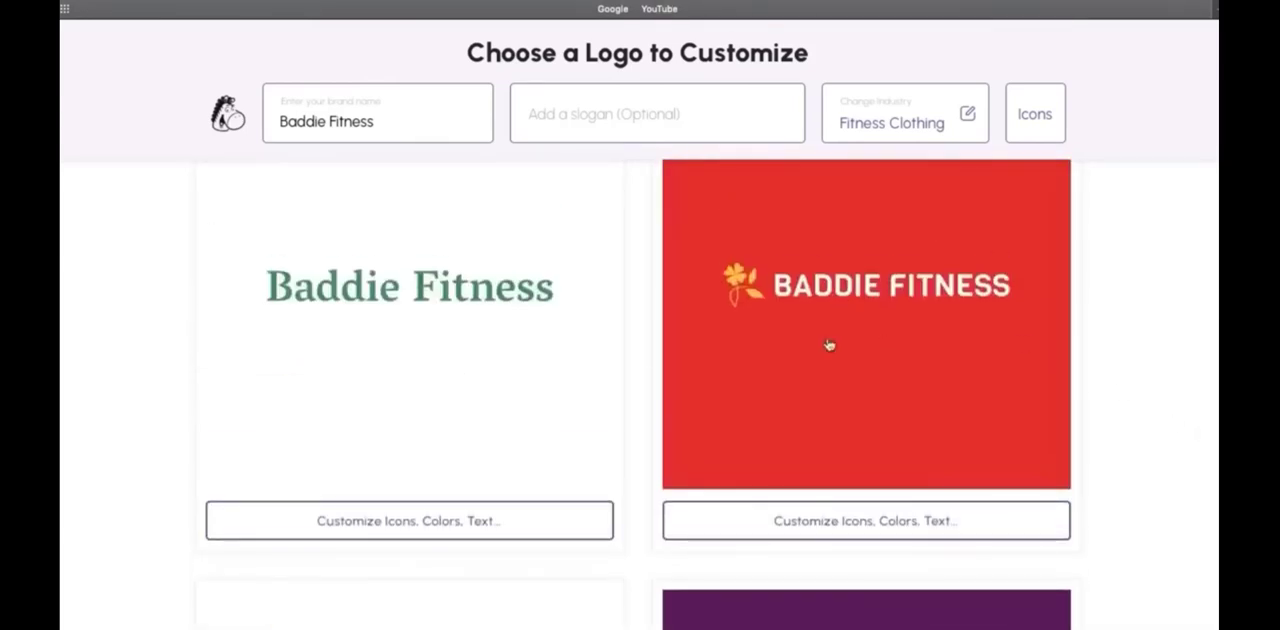
scroll(1214, 486, "down", 10)
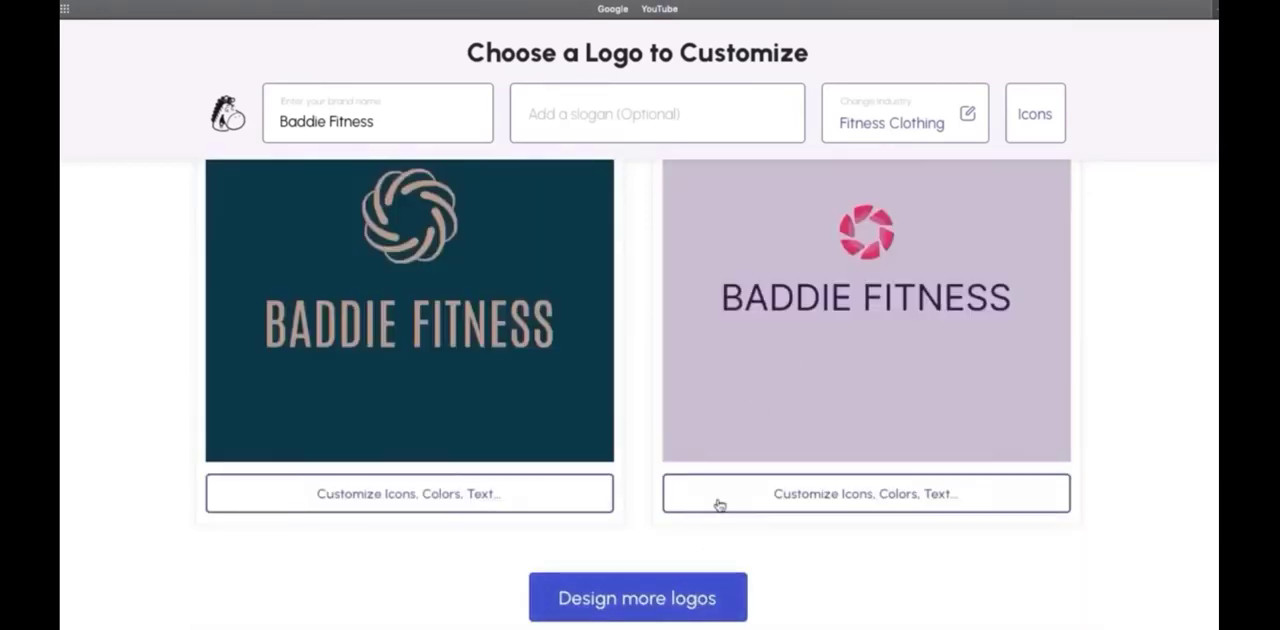
scroll(866, 440, "up", 20)
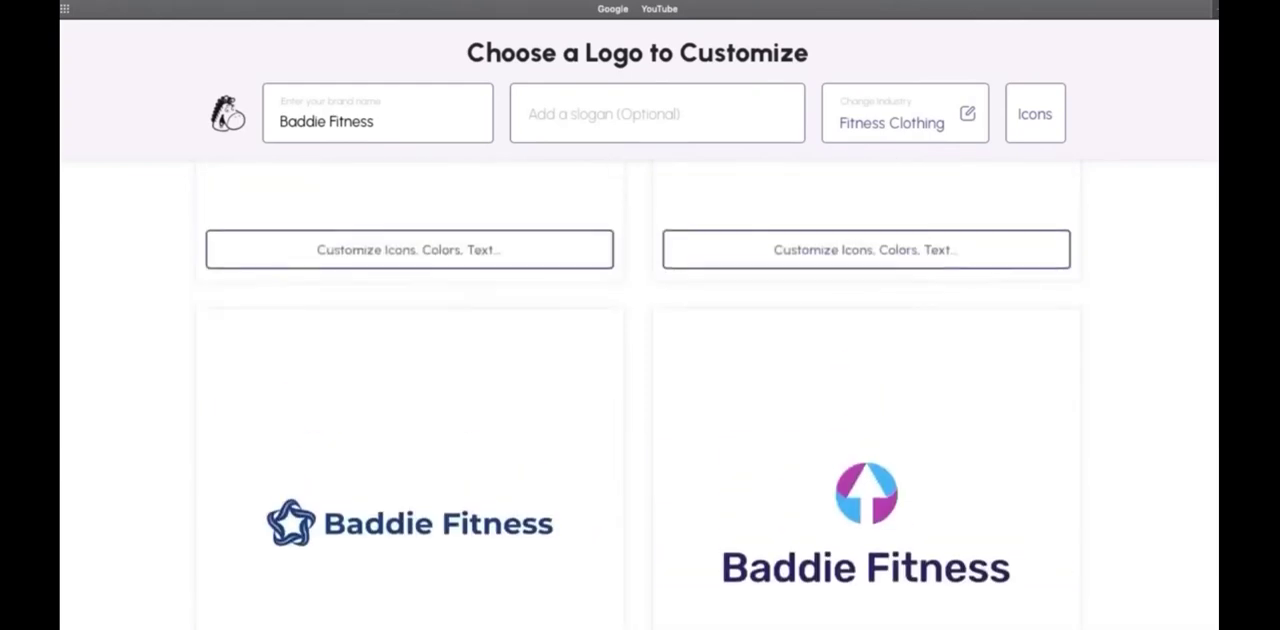
Open the Baddie Fitness design with the gold looped icon above the uppercase name for customization
scroll(640, 395, "up", 5)
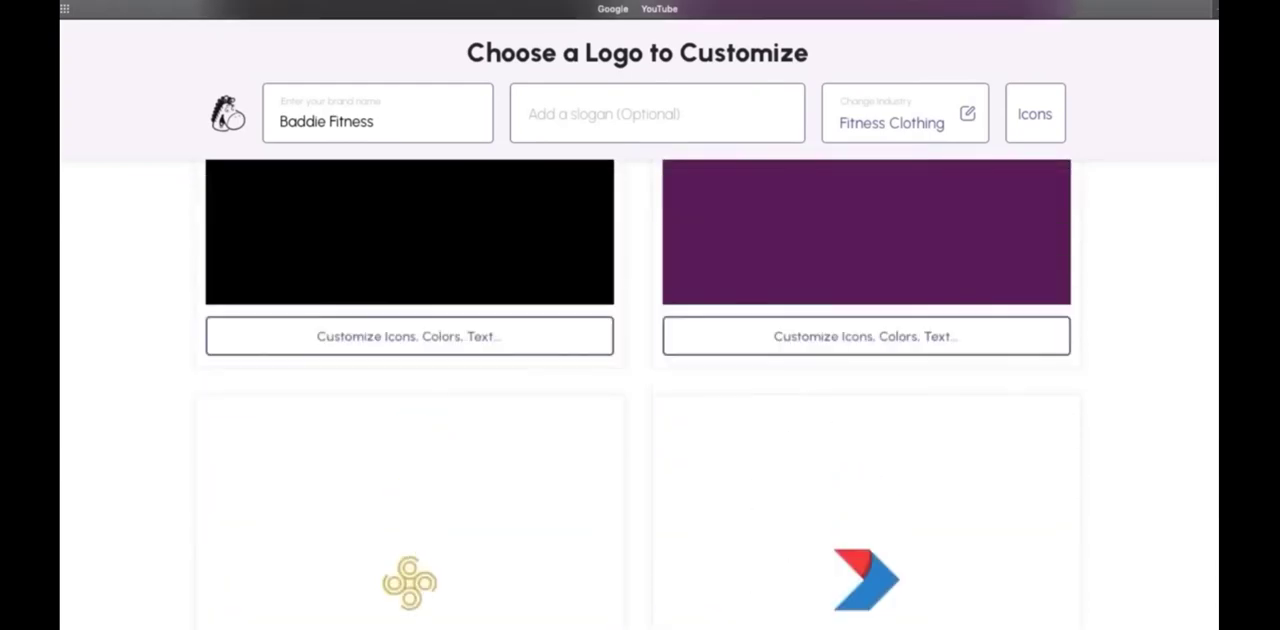
scroll(373, 237, "down", 5)
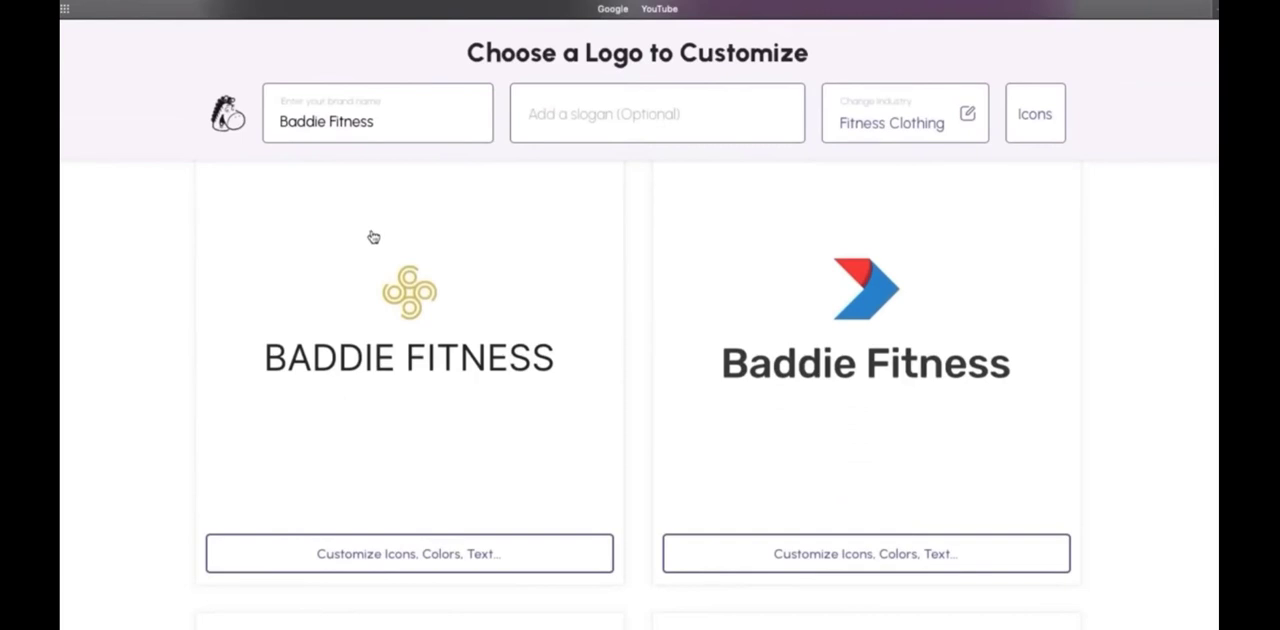
left_click(414, 560)
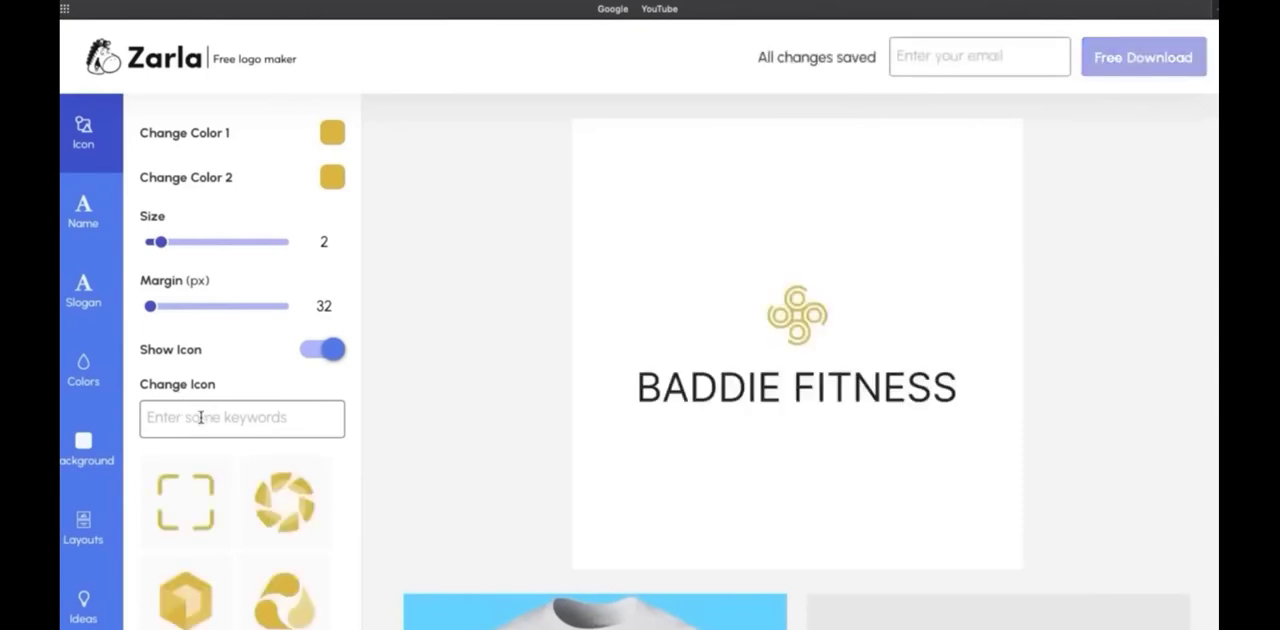
Search the icons for "fitness" and replace the logo's icon with the legs inside a heart outline
type("fitness")
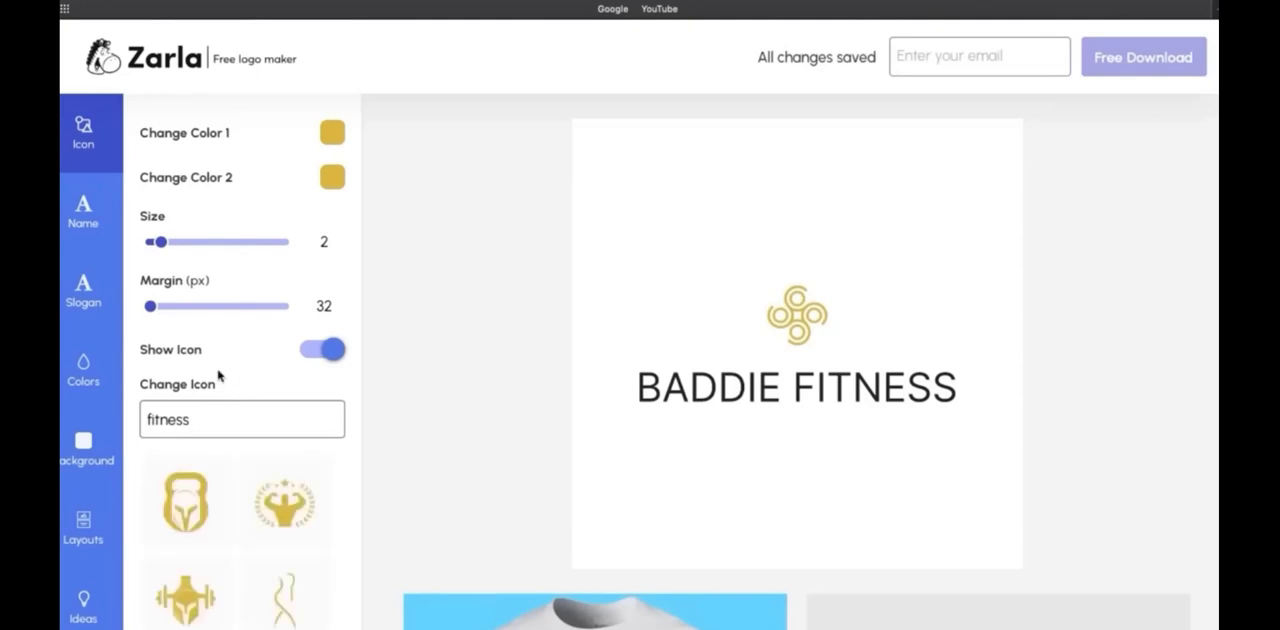
scroll(218, 375, "down", 5)
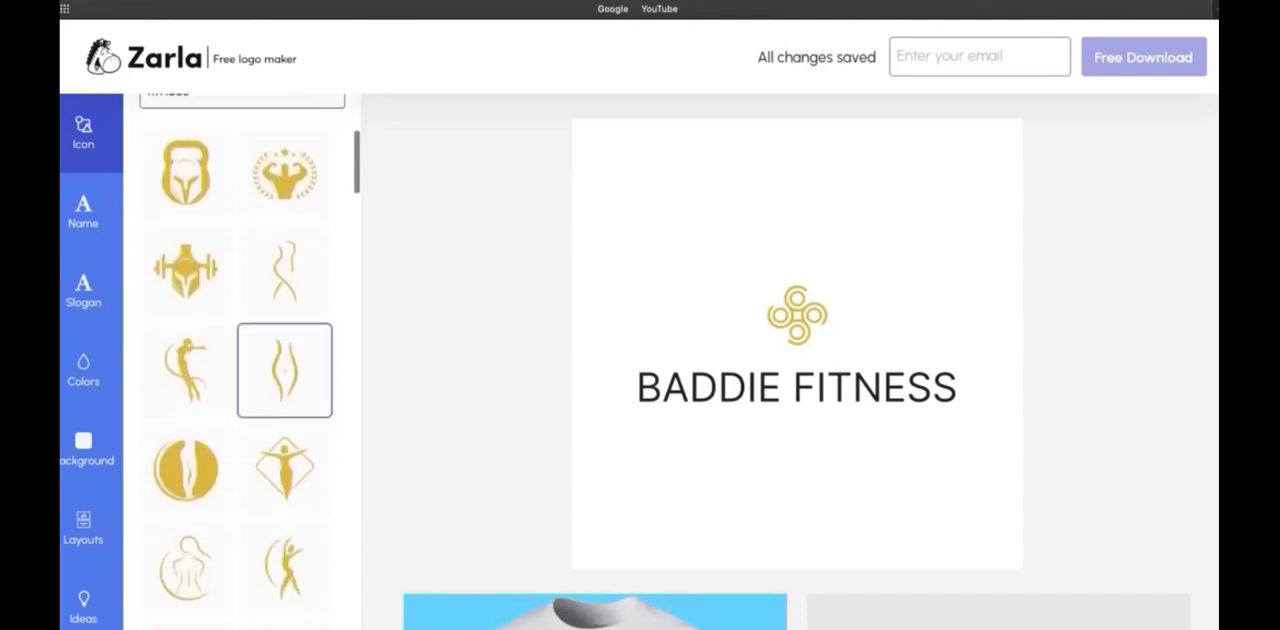
scroll(290, 456, "up", 1)
scroll(290, 456, "down", 2)
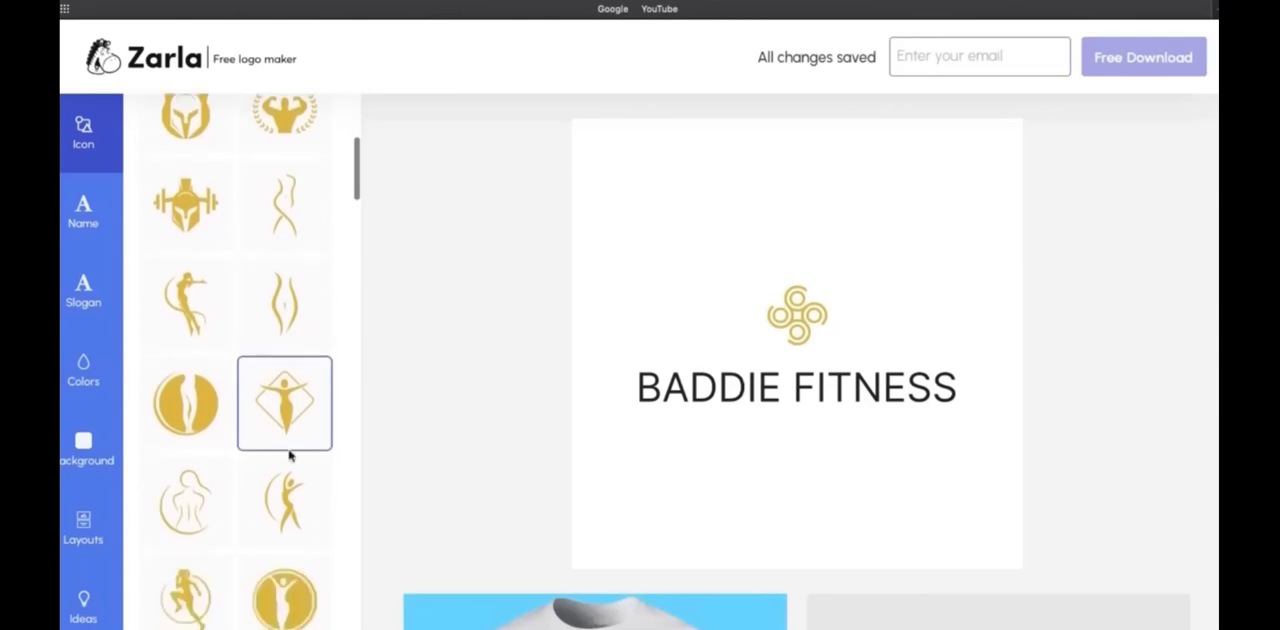
scroll(194, 510, "up", 2)
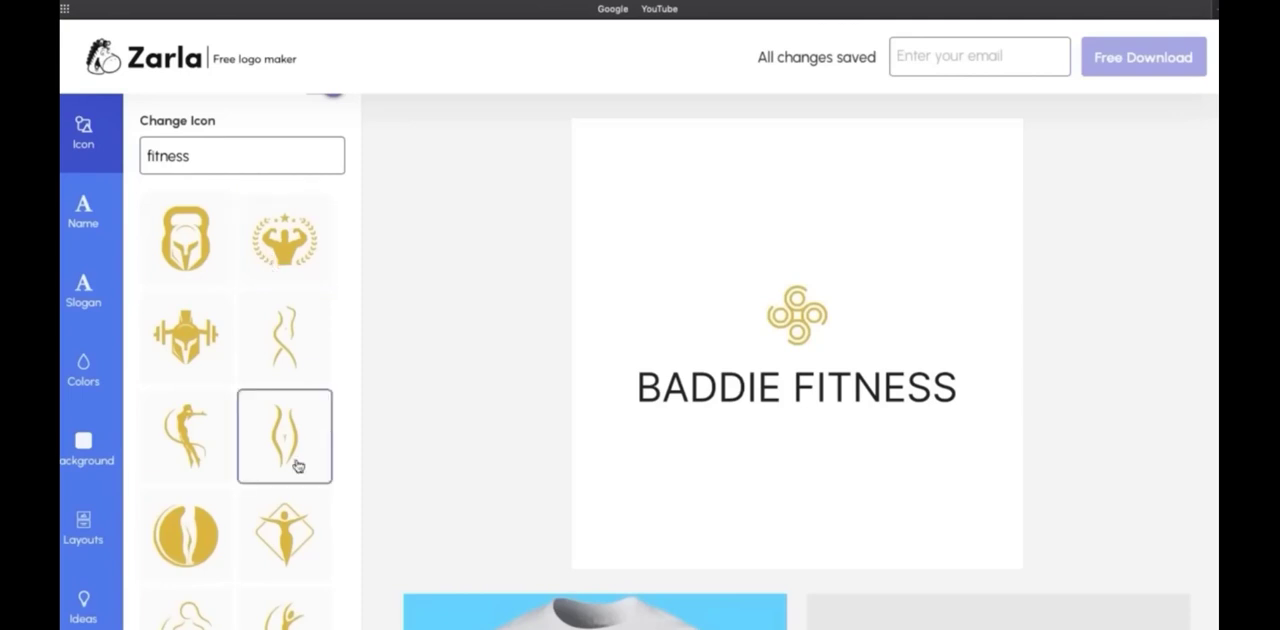
scroll(272, 446, "down", 2)
scroll(272, 440, "down", 8)
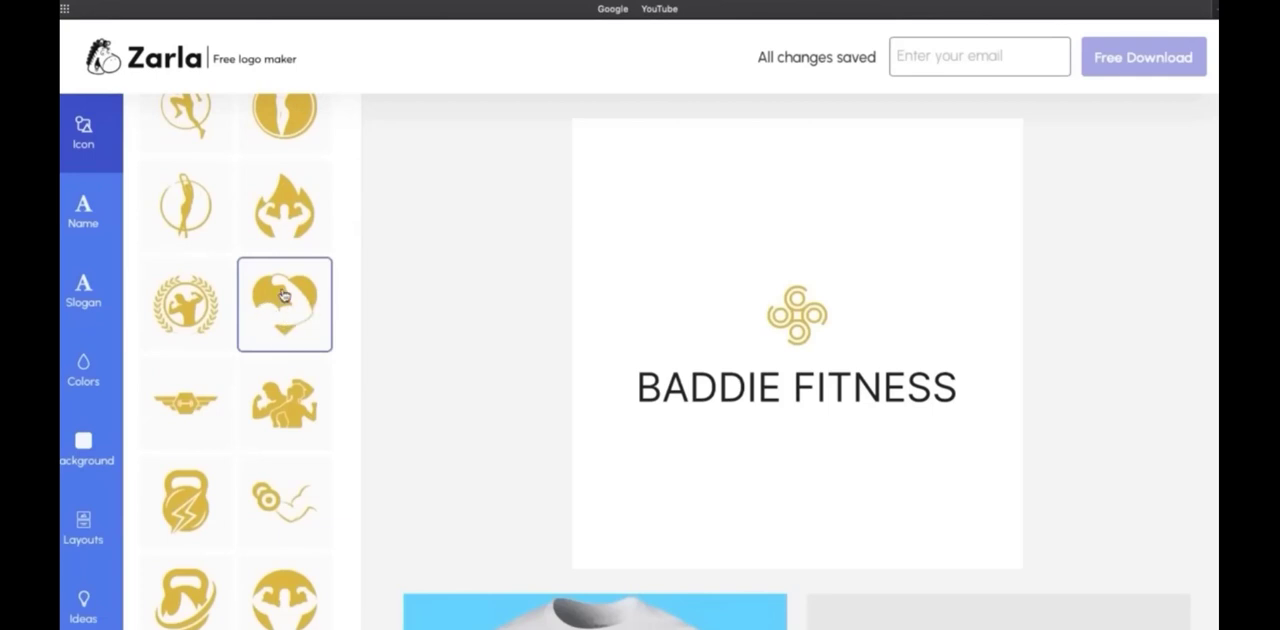
scroll(293, 318, "down", 4)
scroll(235, 370, "down", 10)
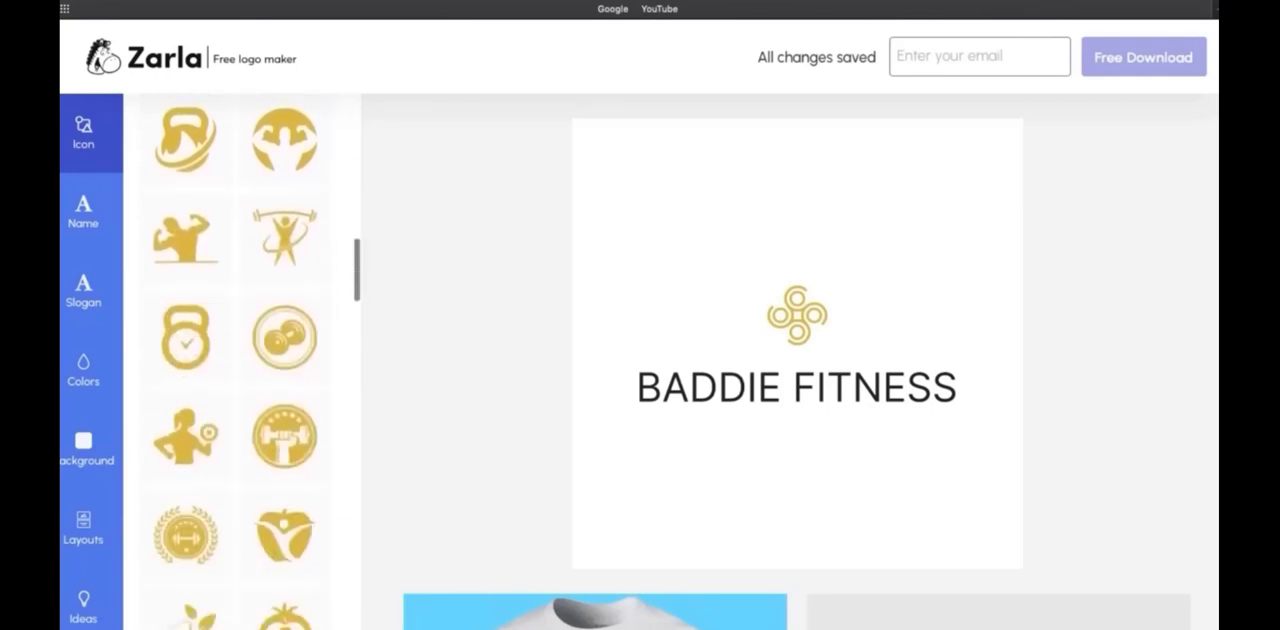
scroll(284, 271, "down", 10)
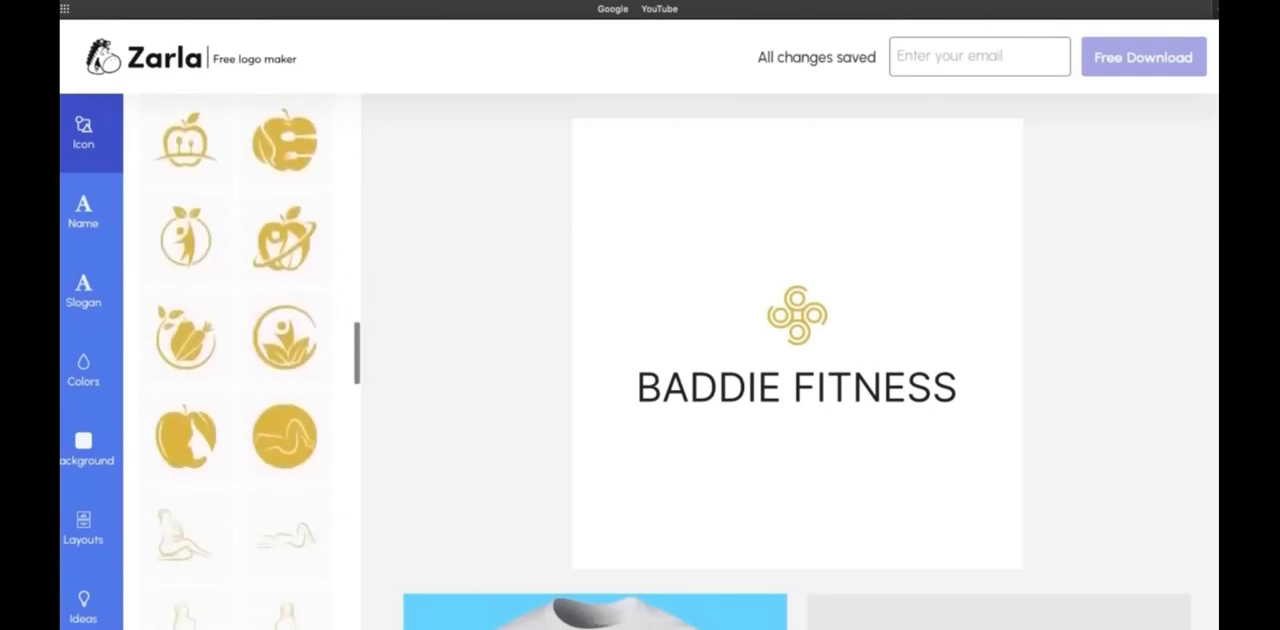
scroll(284, 271, "down", 10)
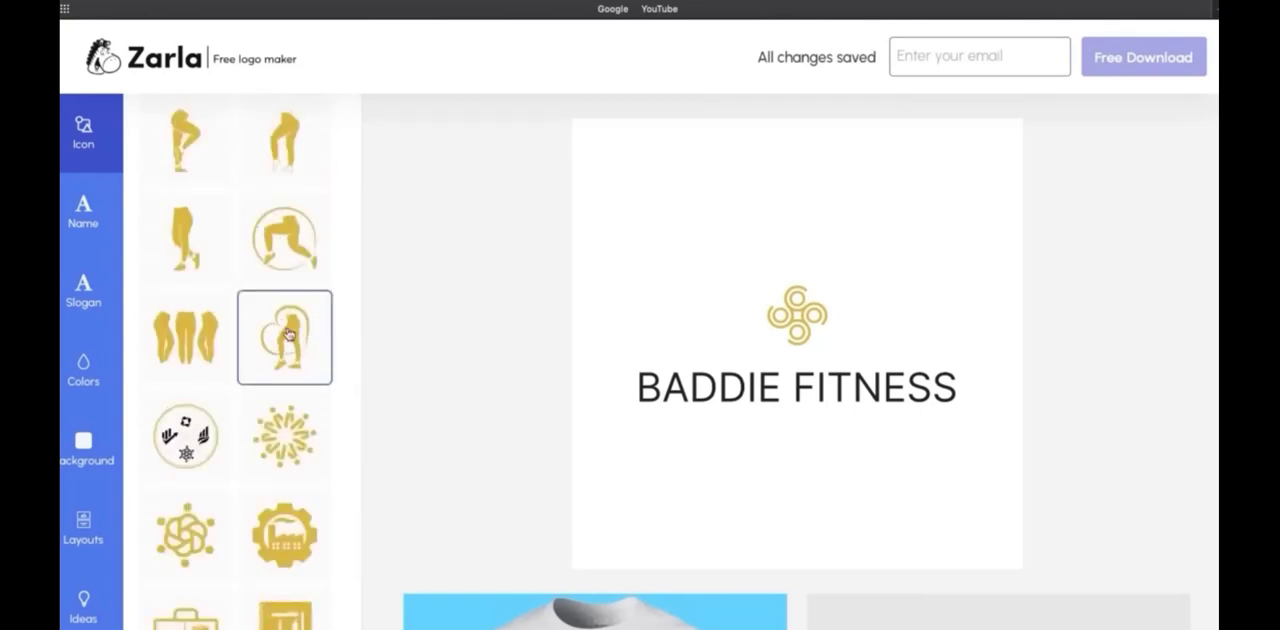
left_click(291, 342)
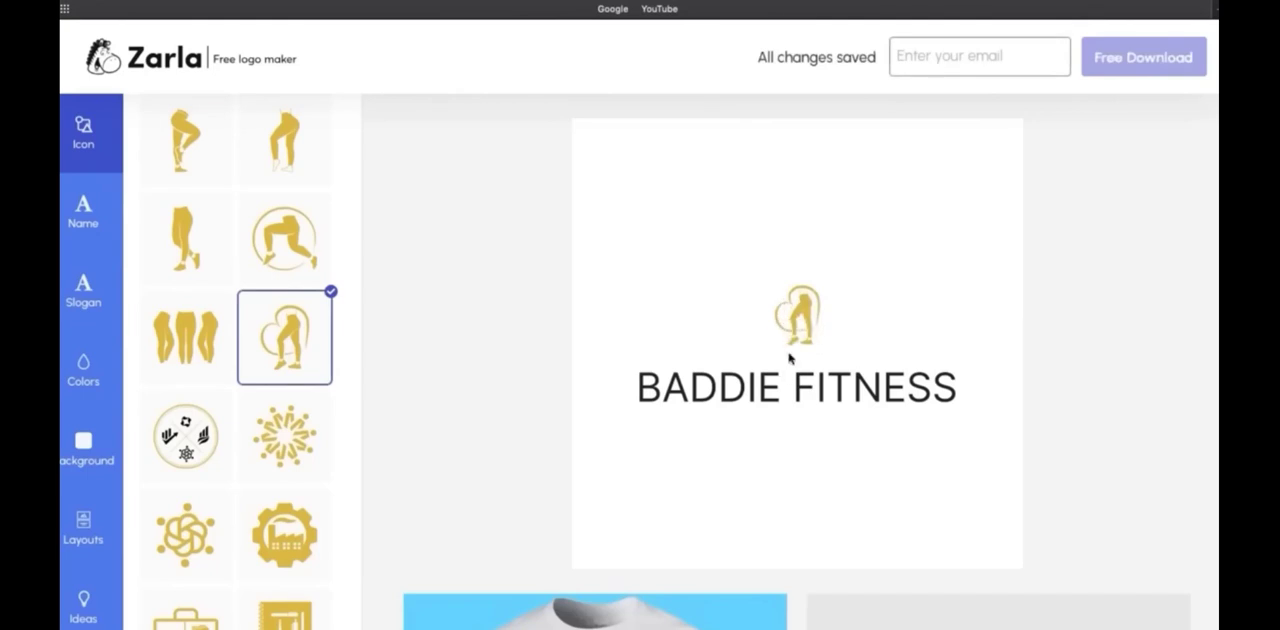
Try the slogan "Get Your Leggings On!" under the brand name and clear it again
left_click(83, 212)
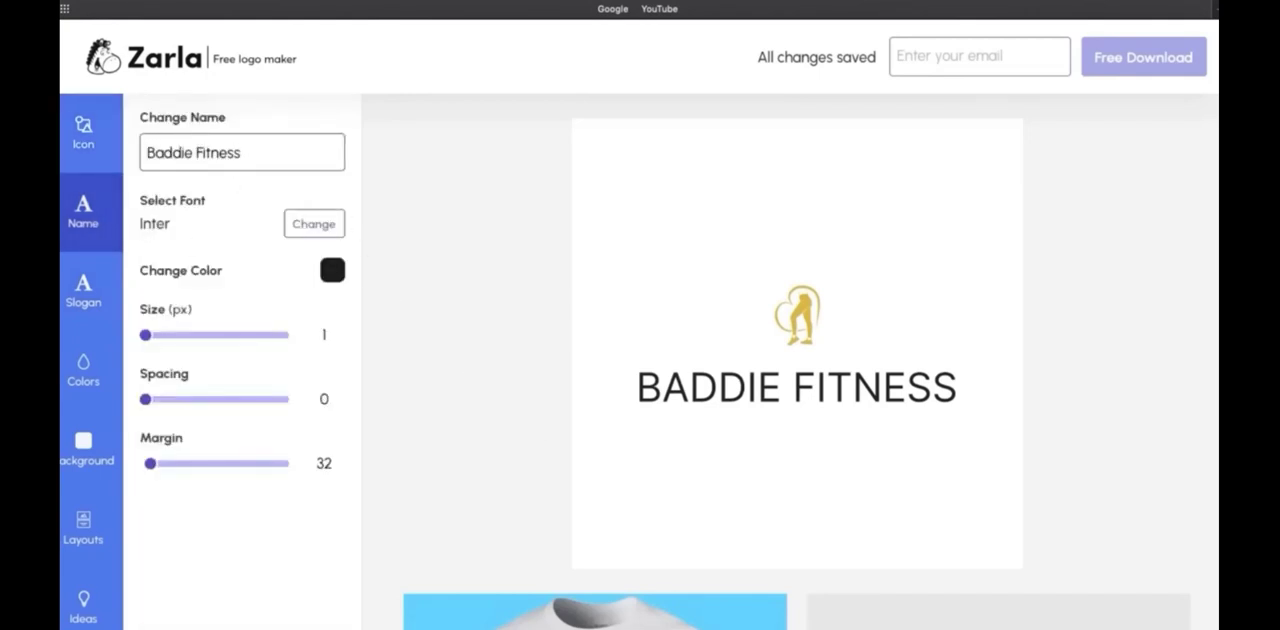
mouse_move(246, 150)
left_mouse_down()
mouse_move(196, 151)
mouse_move(268, 156)
left_mouse_up()
left_click(83, 290)
left_click(190, 155)
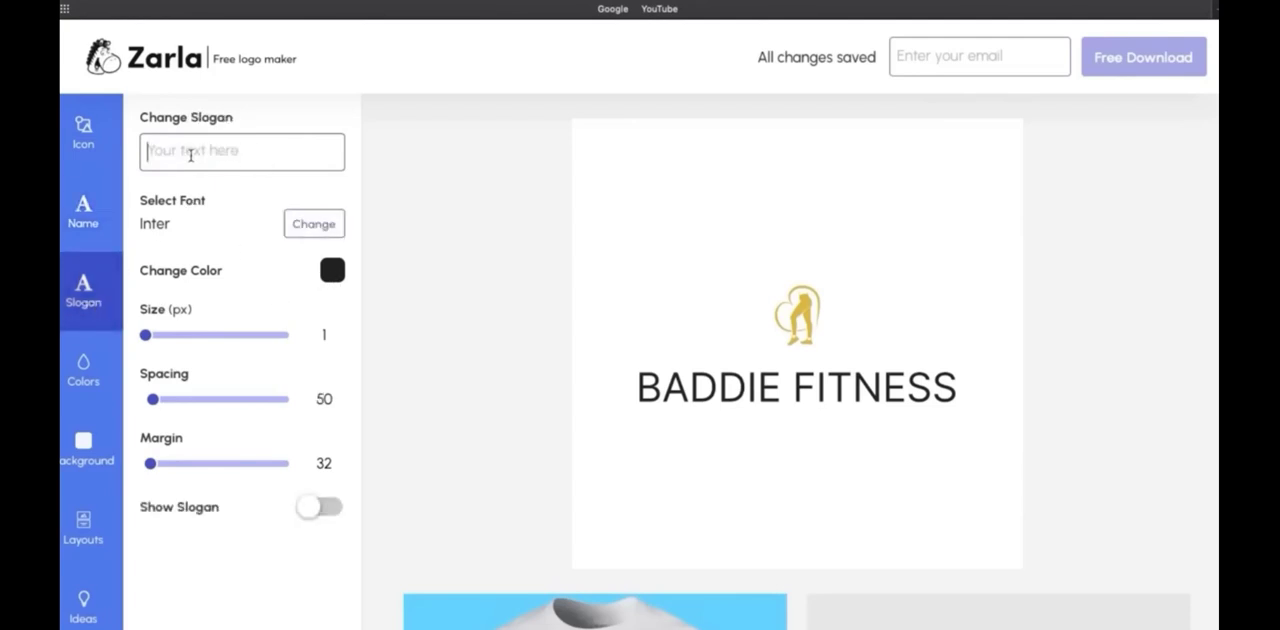
type("Get Your")
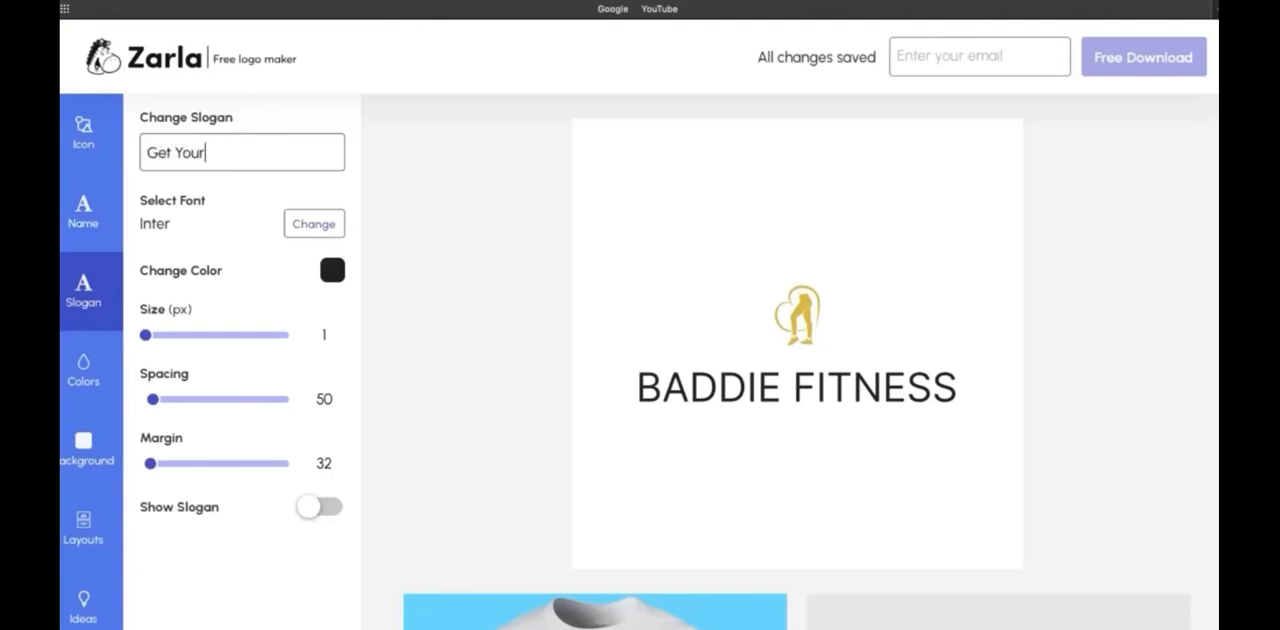
type(" Leggins O")
type("On!")
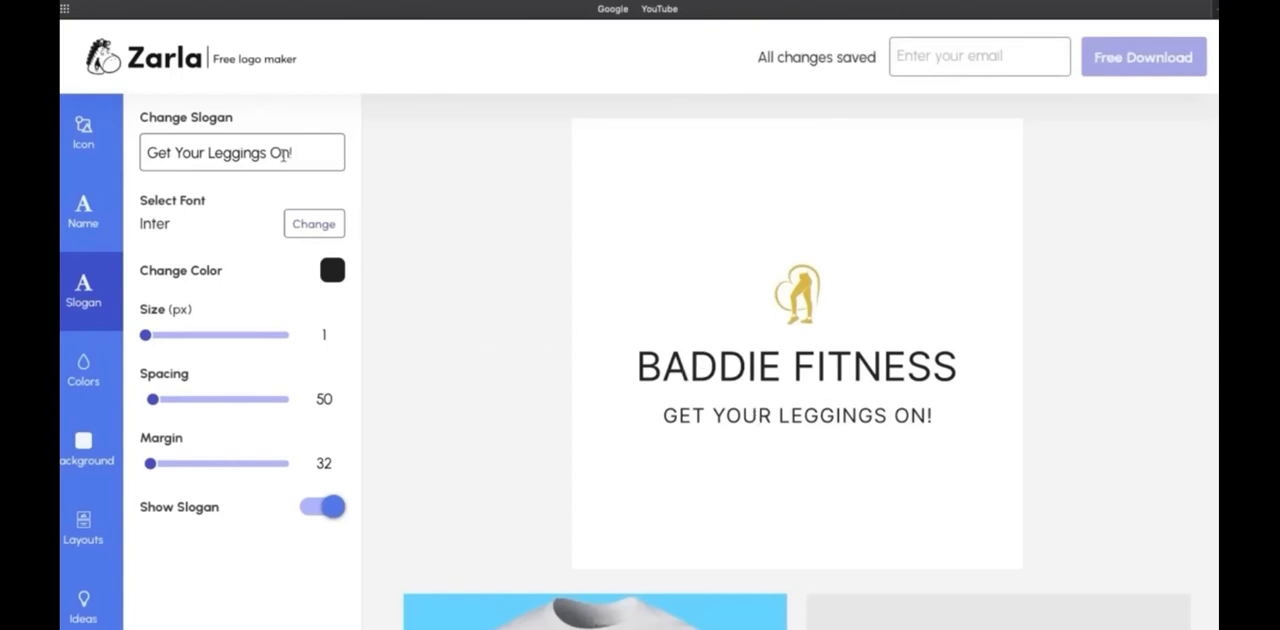
left_click_drag(296, 152, 143, 153)
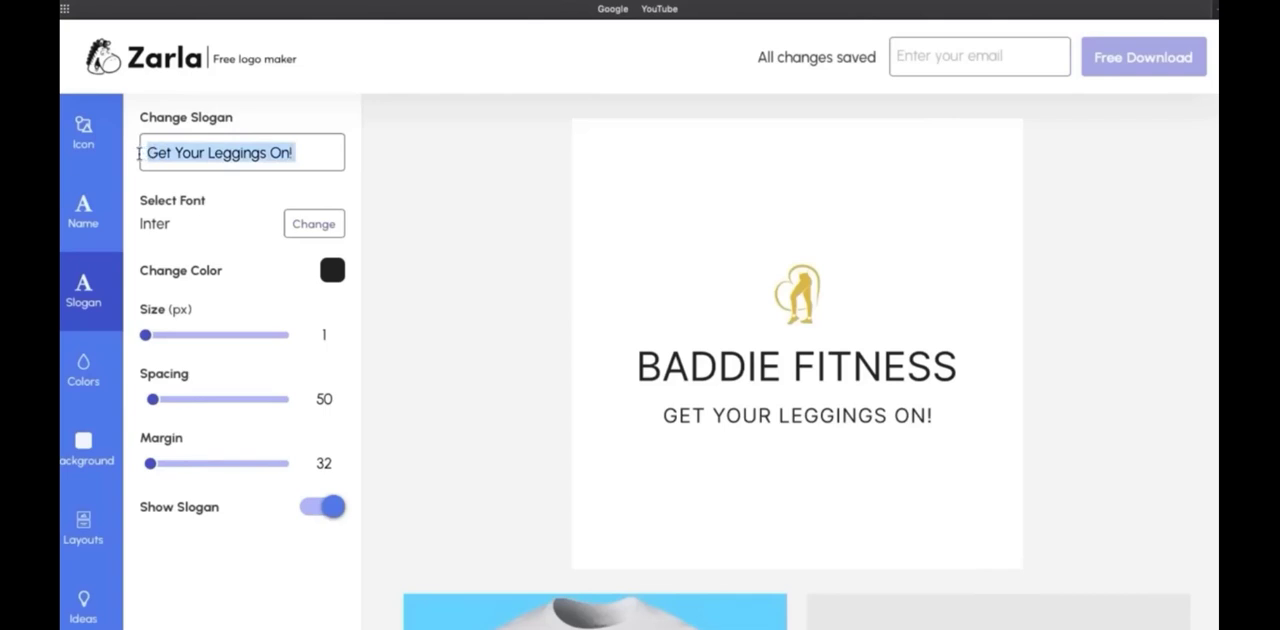
key("BackSpace")
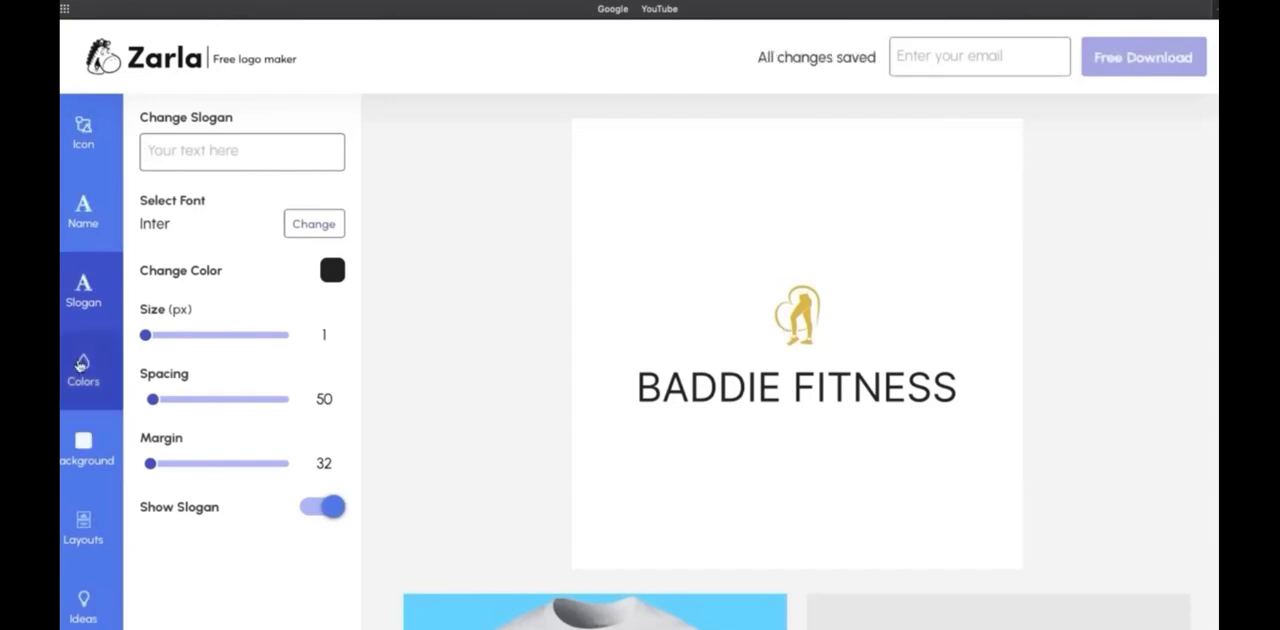
Turn on the logo's background and try the Reddish White color palette
left_click(83, 442)
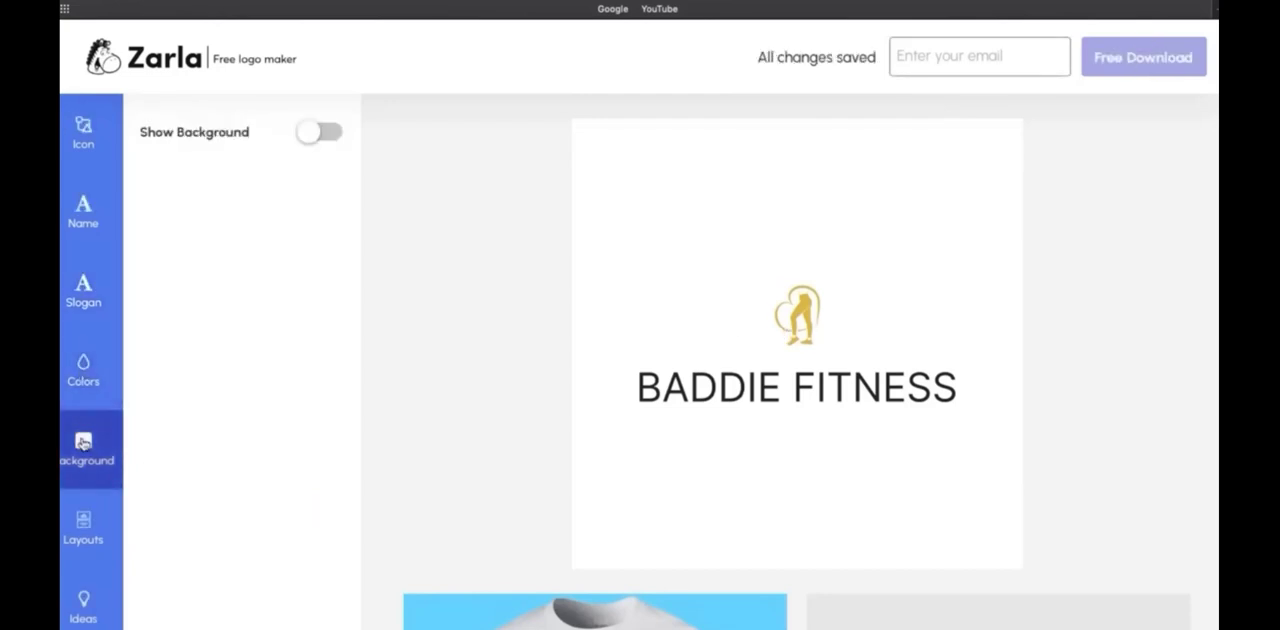
left_click(323, 134)
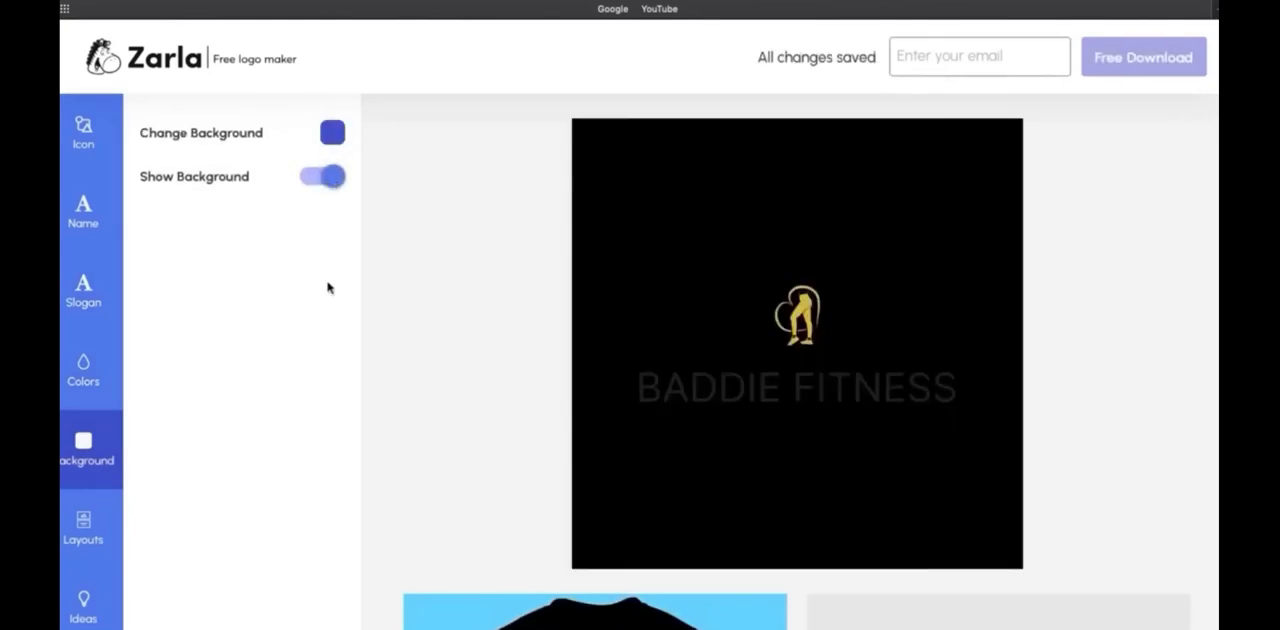
left_click(83, 370)
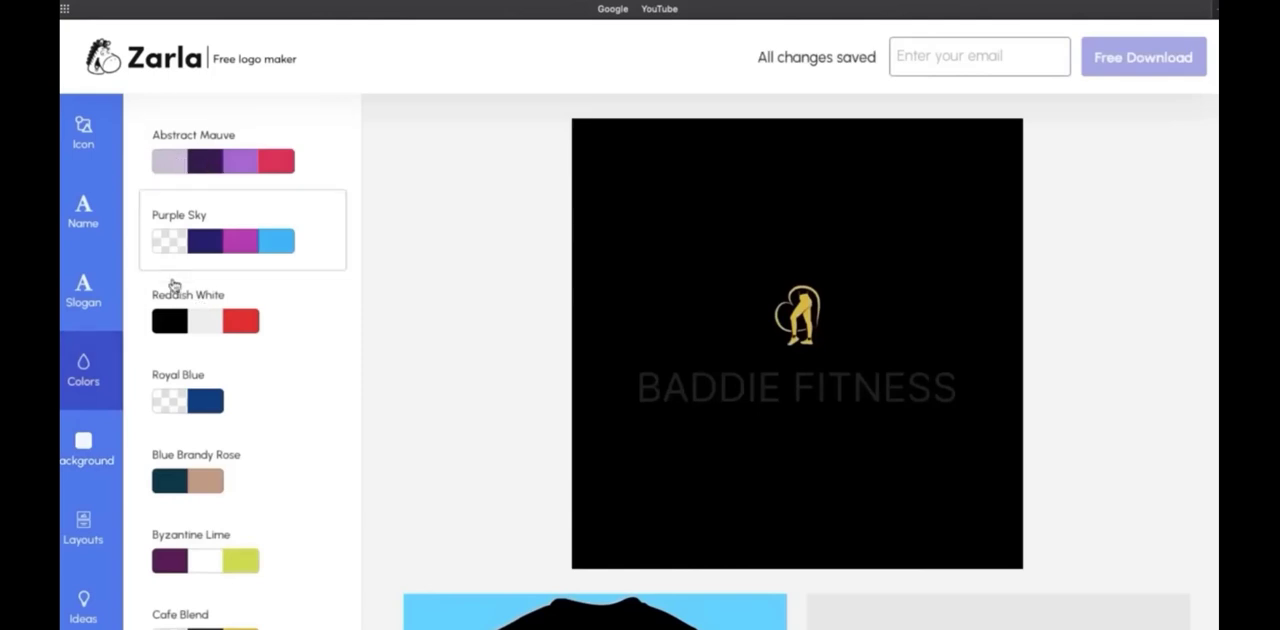
left_click(191, 310)
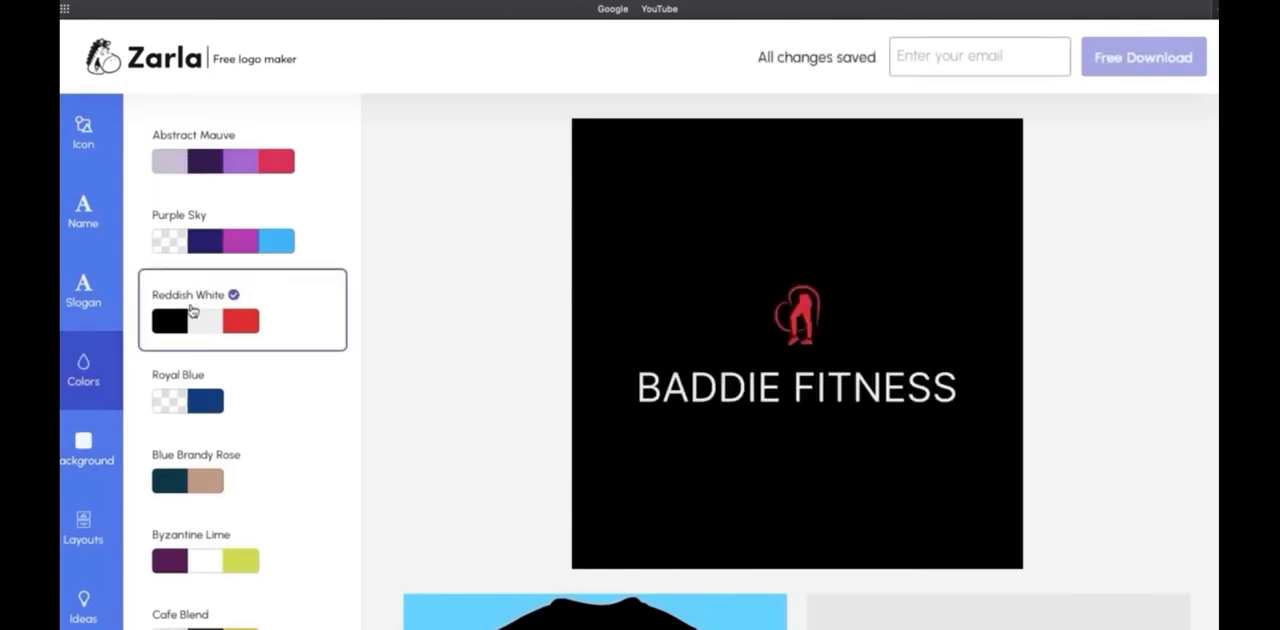
Try the Purple Sky, Abstract Mauve, Royal Blue and Blue Brandy Rose palettes and apply Byzantine Lime to the logo
left_click(239, 239)
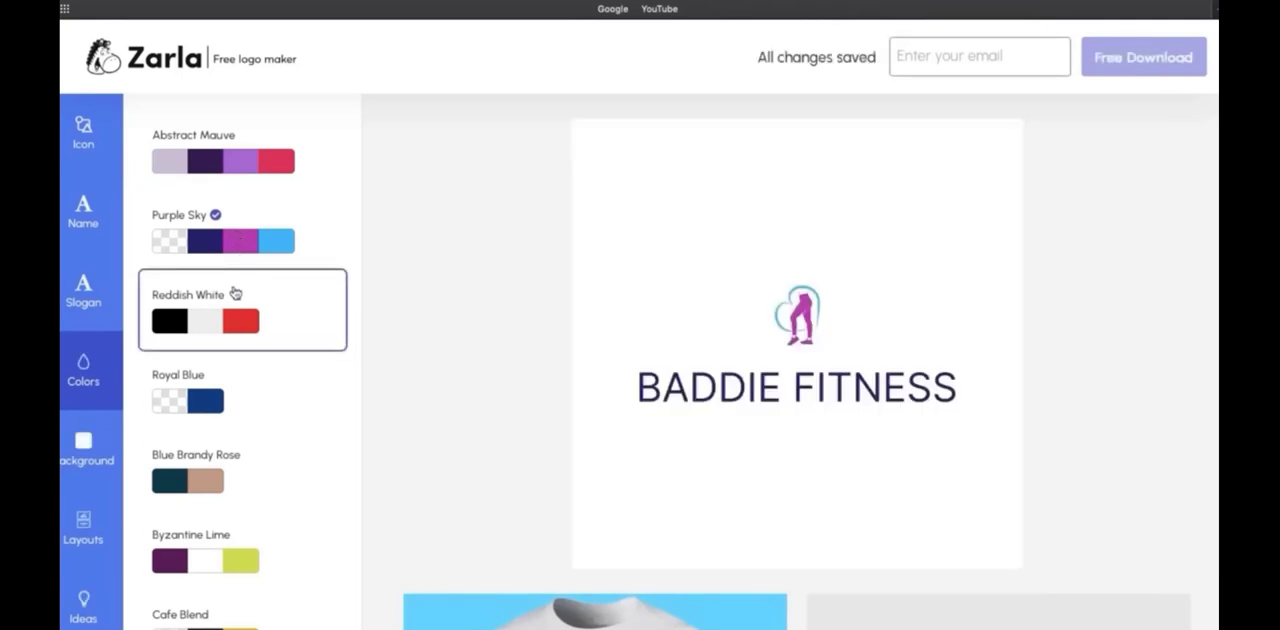
left_click(222, 163)
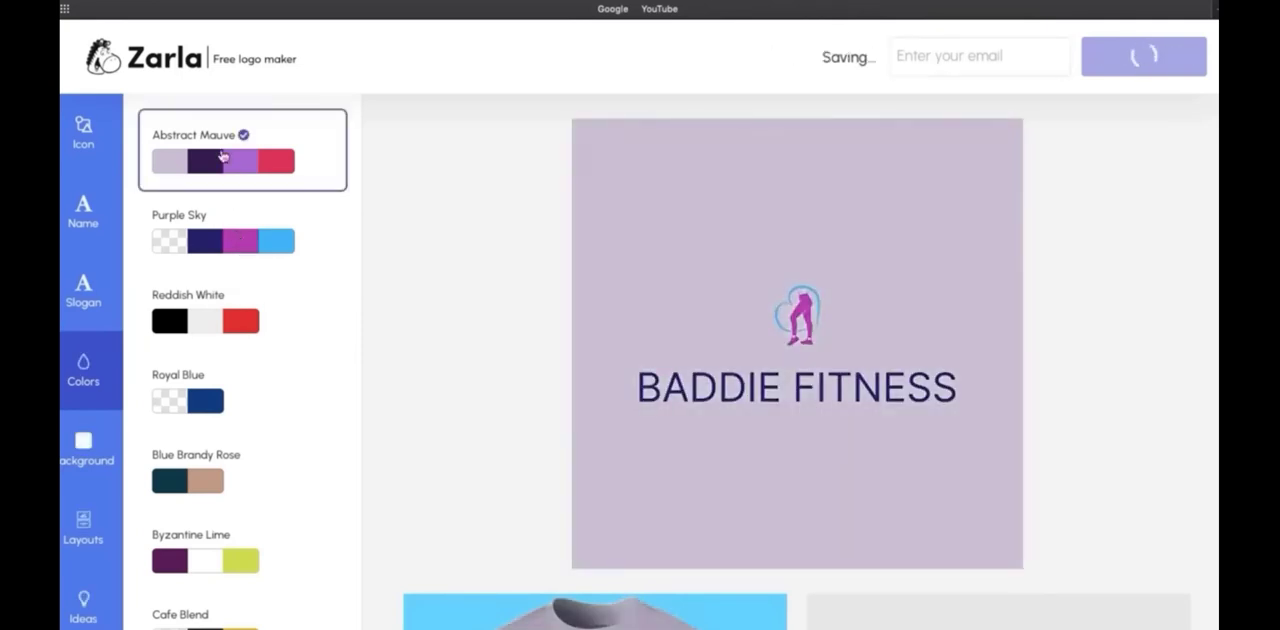
left_click(222, 404)
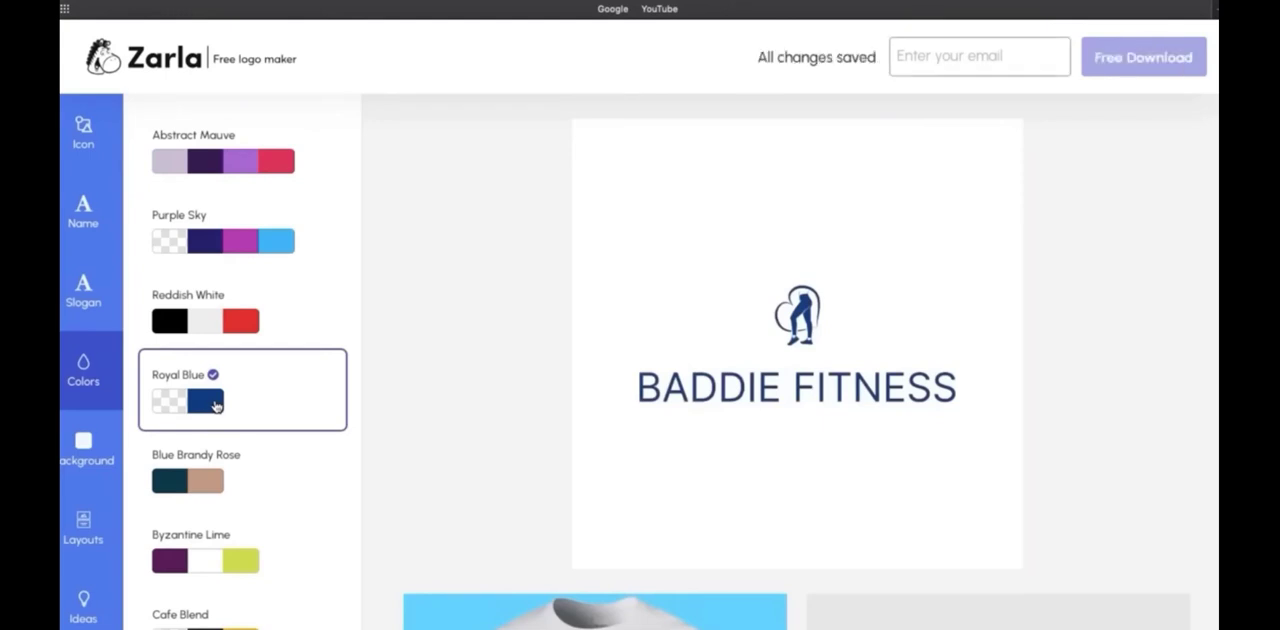
left_click(203, 490)
left_click(214, 563)
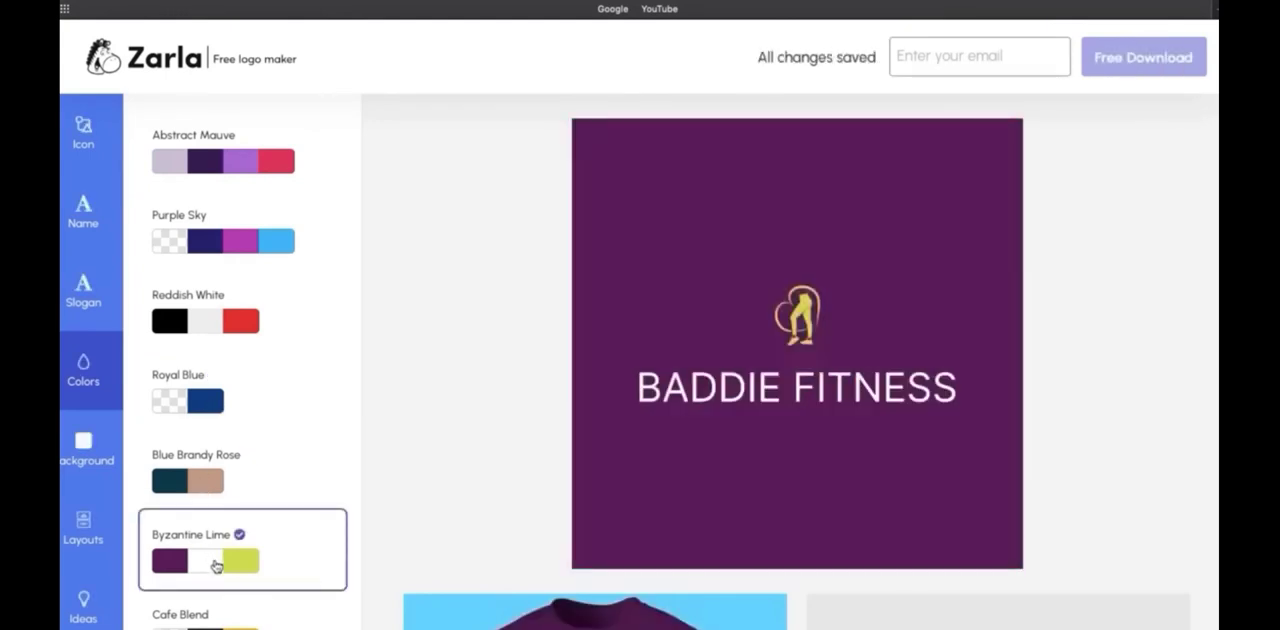
scroll(300, 503, "down", 1)
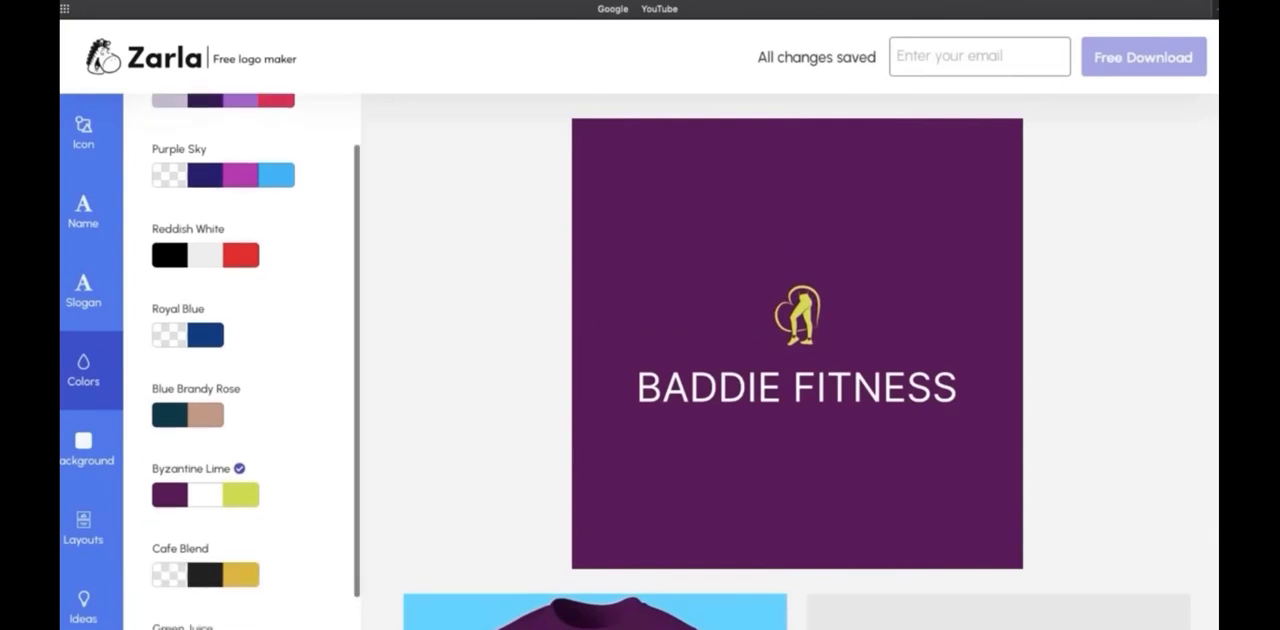
Examine how the logo looks on the T-shirt, business card, phone, packaging, bag, Facebook and Instagram mockups
scroll(438, 502, "down", 1)
scroll(611, 190, "down", 3)
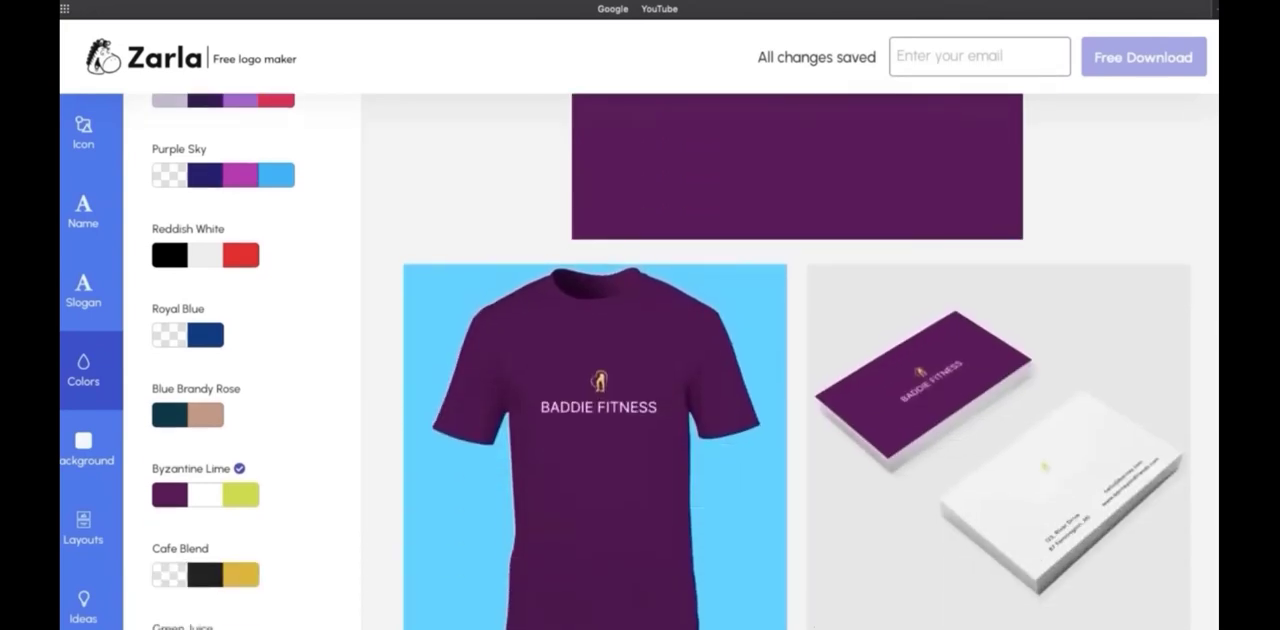
scroll(703, 352, "down", 5)
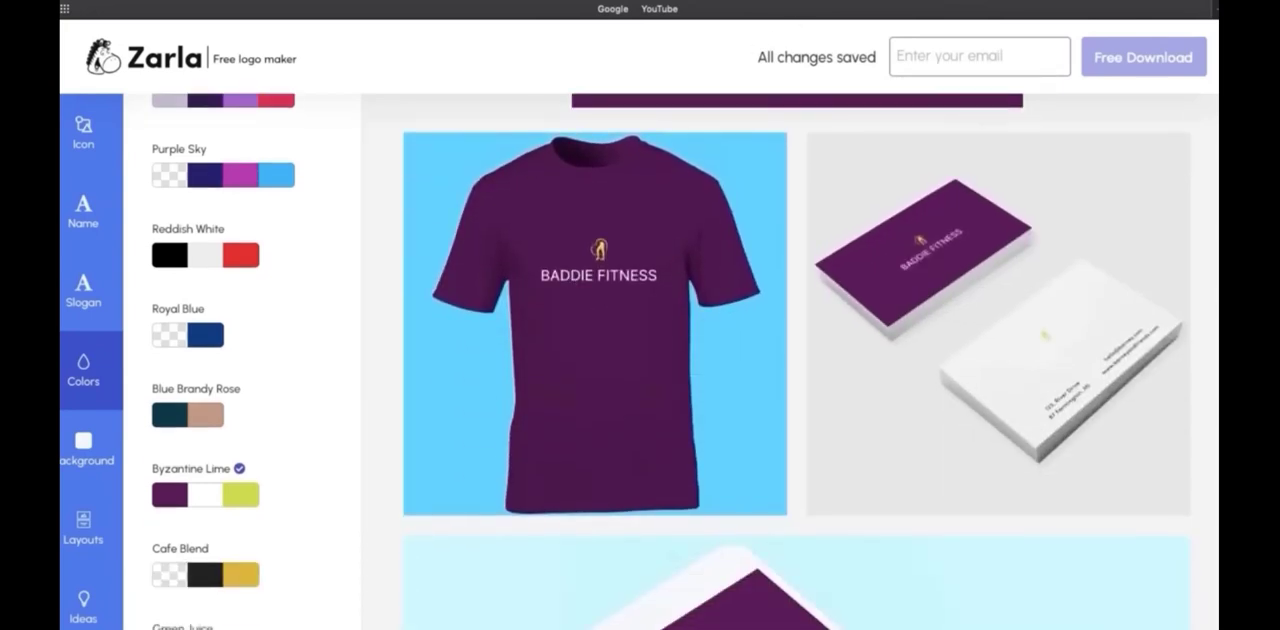
scroll(797, 361, "down", 4)
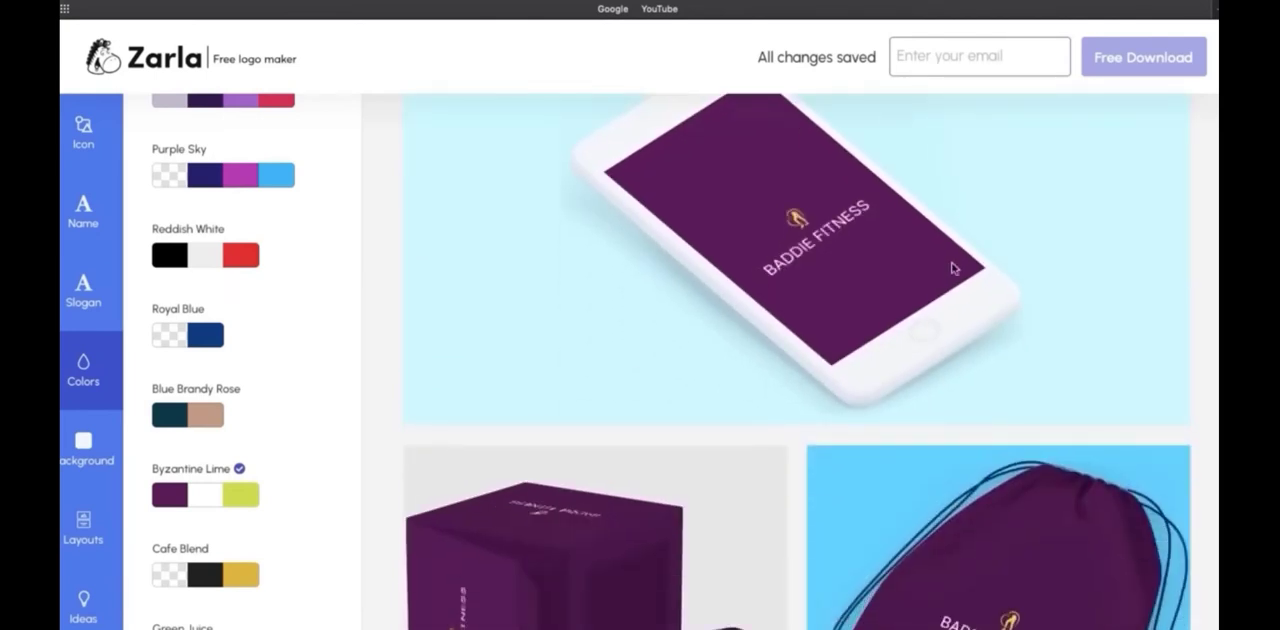
scroll(797, 361, "down", 4)
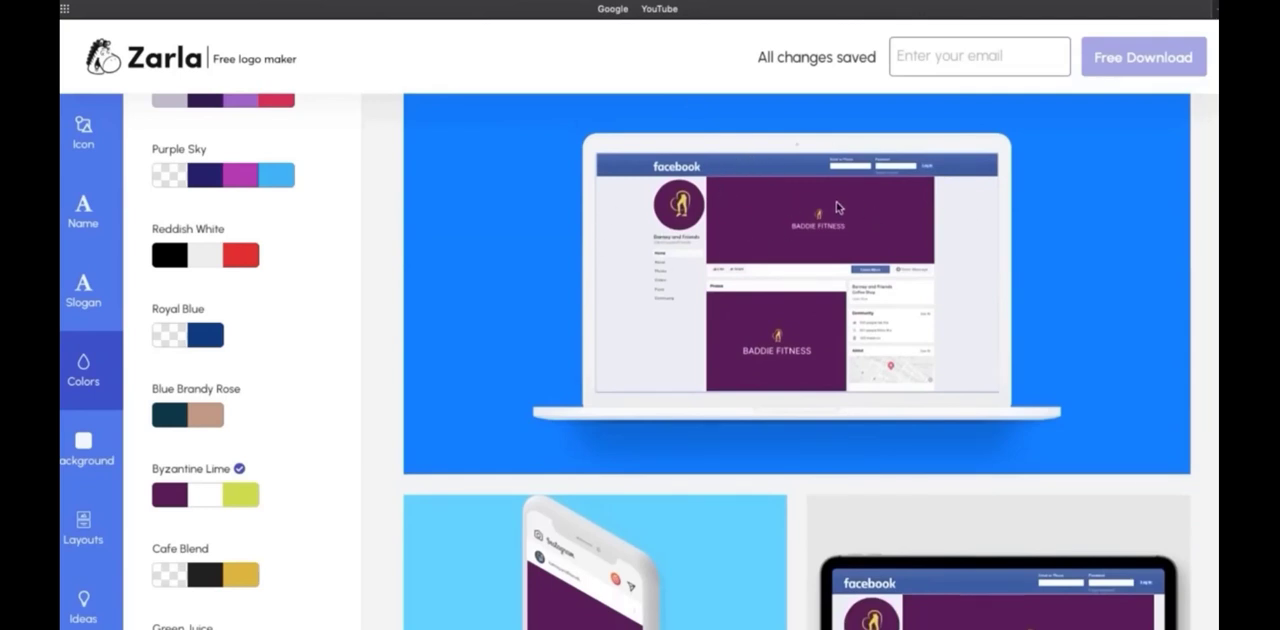
scroll(854, 236, "down", 1)
scroll(797, 361, "down", 2)
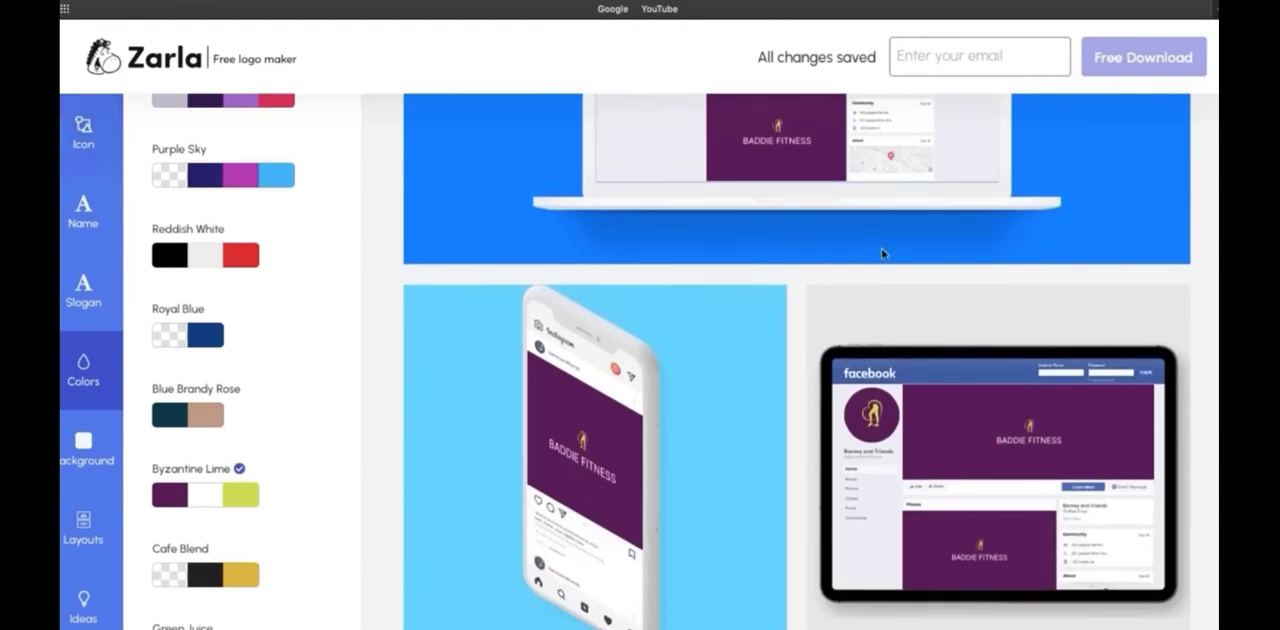
scroll(772, 371, "up", 1)
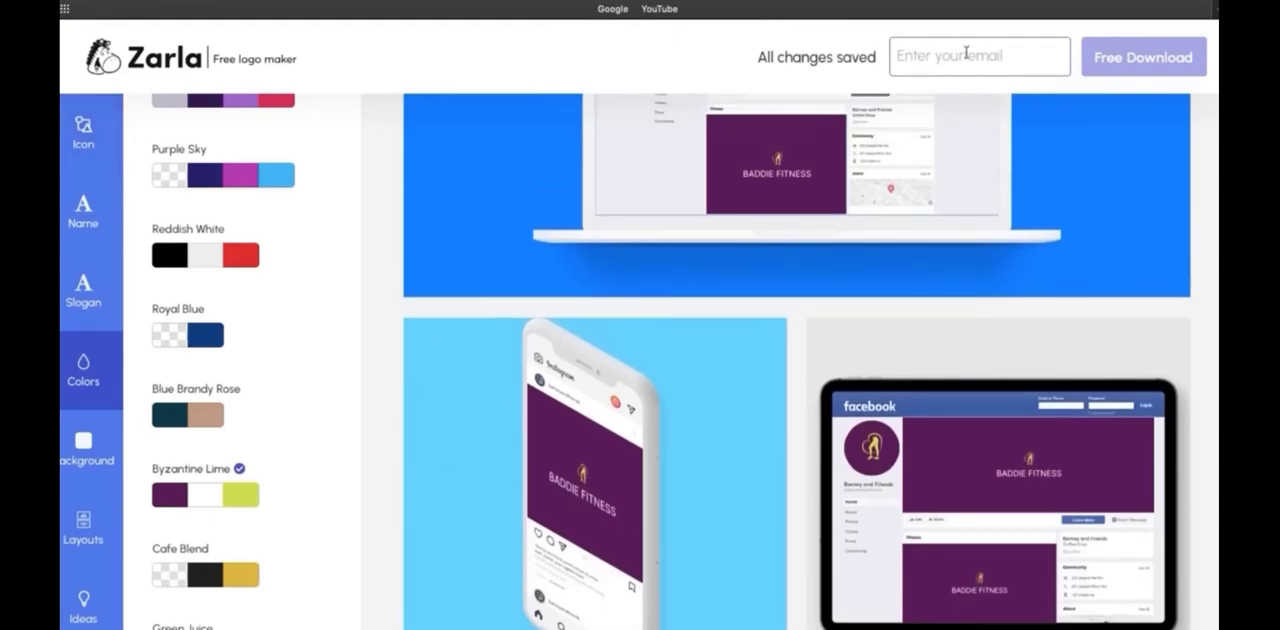
left_click(966, 53)
scroll(1217, 150, "up", 3)
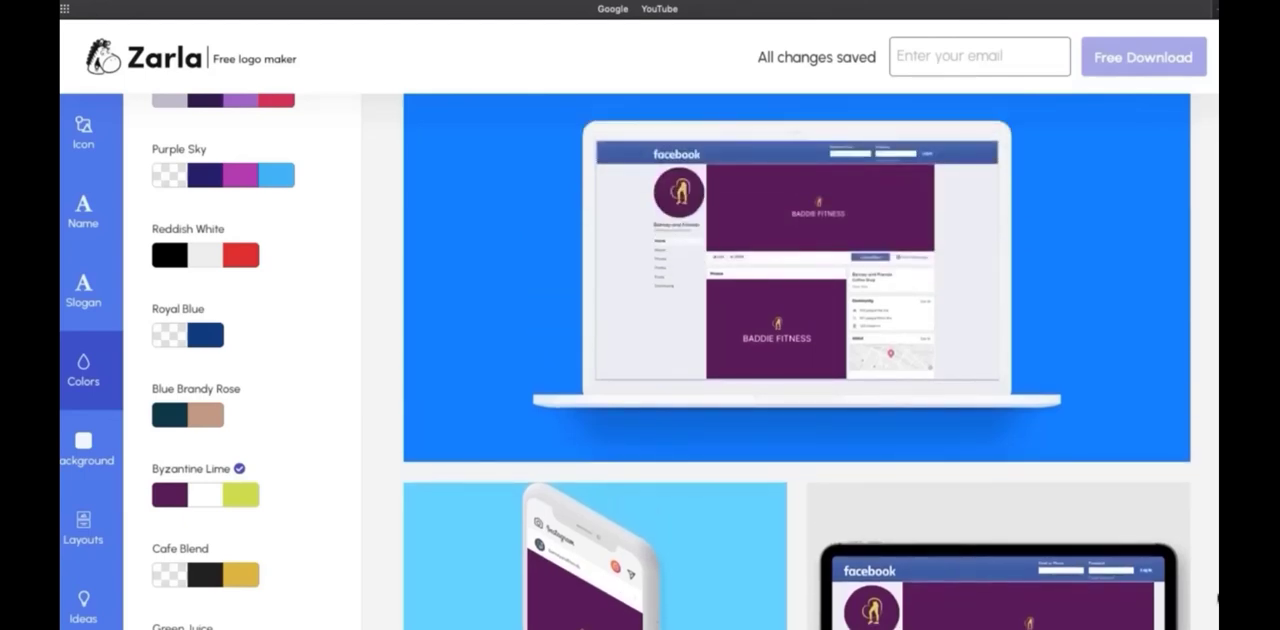
scroll(1217, 497, "up", 10)
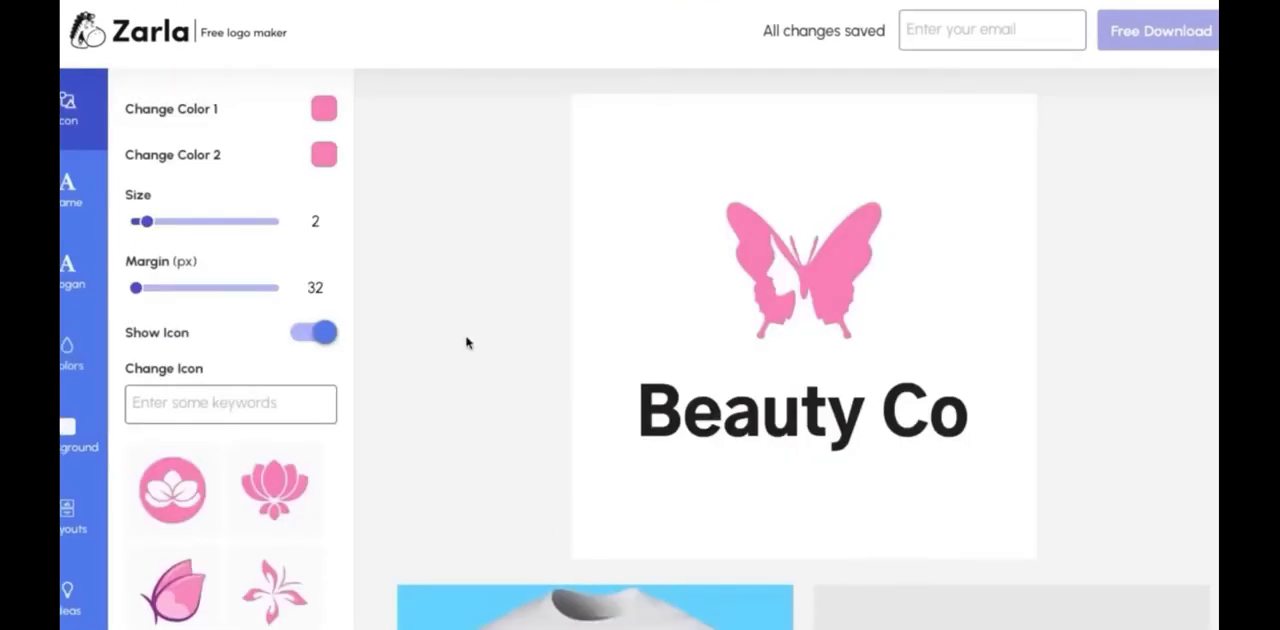
Replace the Beauty Co logo's butterfly with the icon of two closed eyes with eyebrows and check the result on the logo
scroll(303, 366, "down", 1)
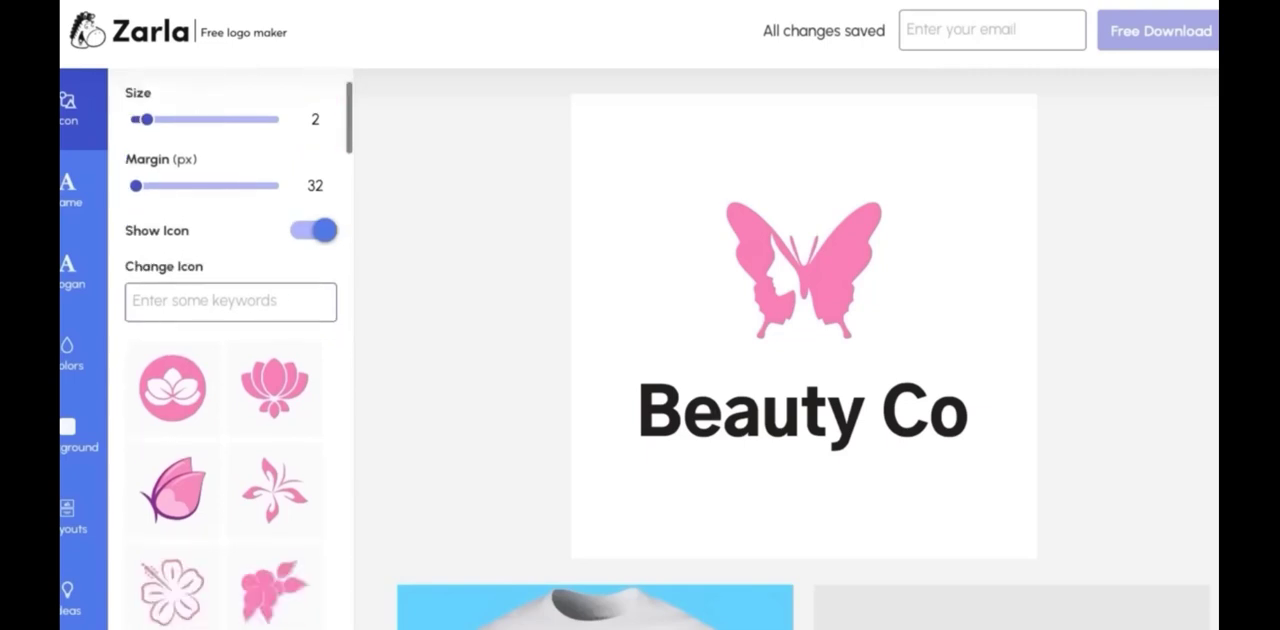
scroll(303, 364, "down", 1)
scroll(350, 134, "down", 1)
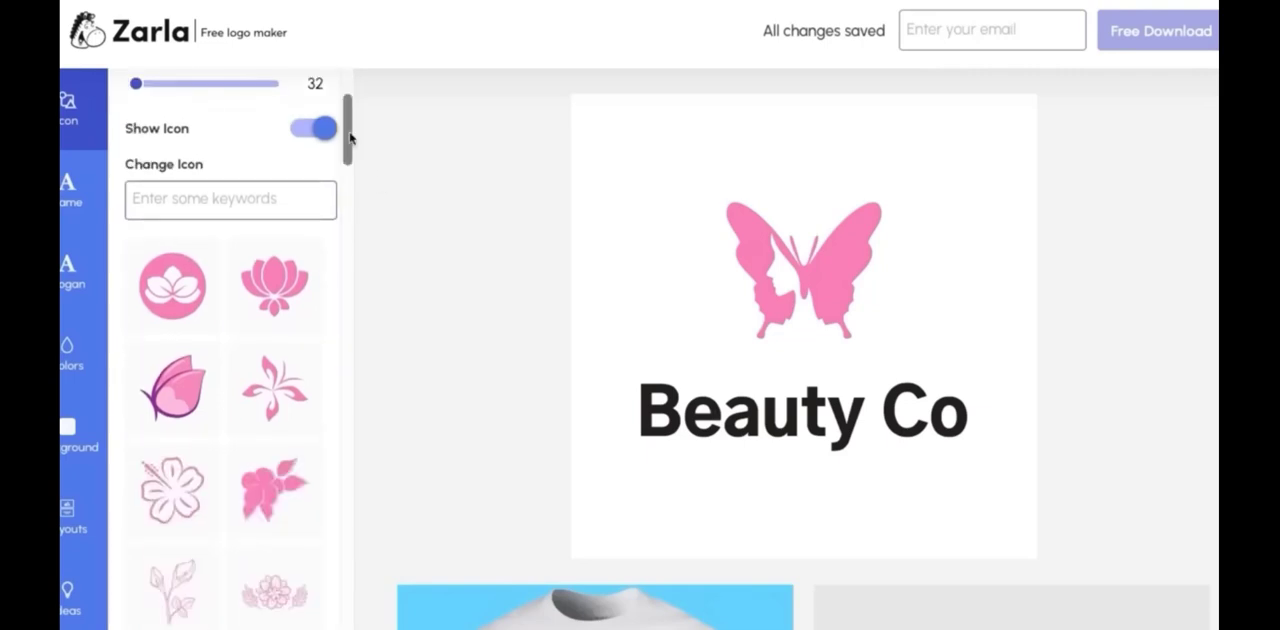
left_click_drag(350, 136, 350, 160)
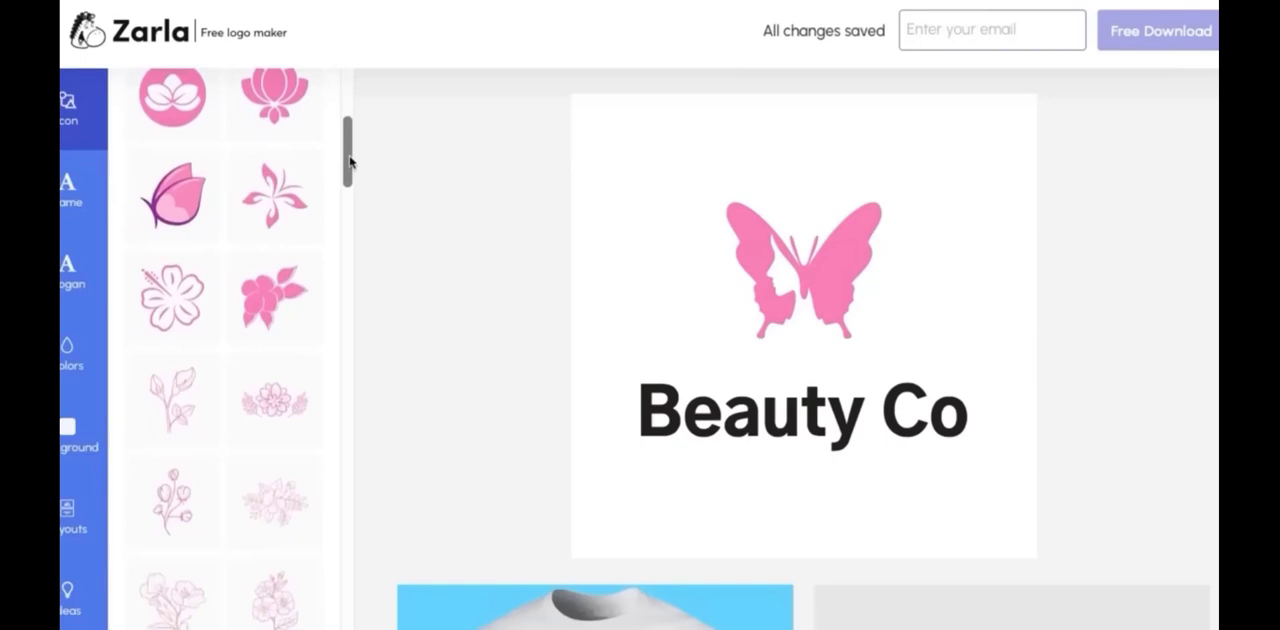
left_click_drag(350, 162, 357, 366)
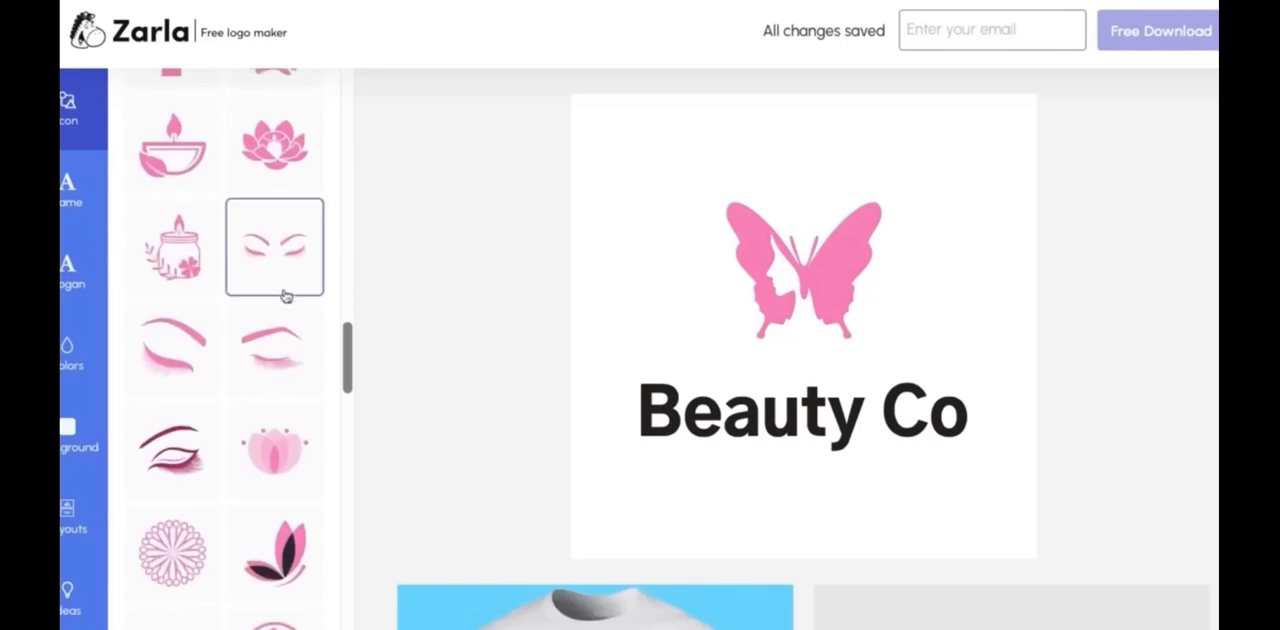
left_click(256, 364)
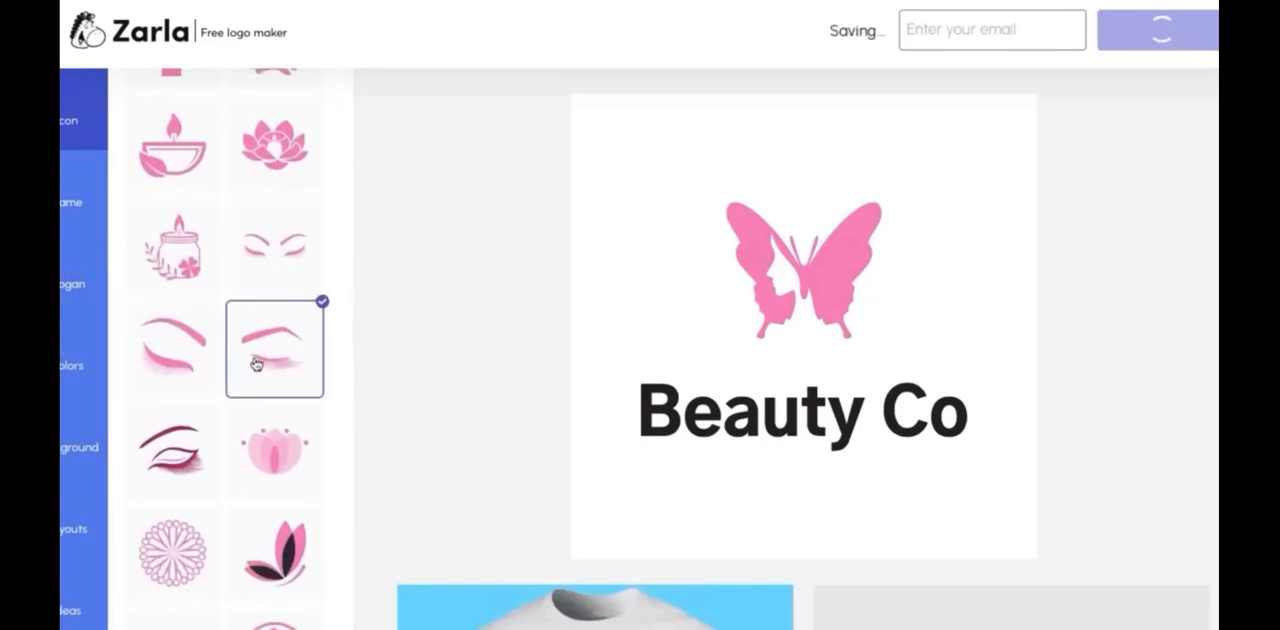
left_click(281, 267)
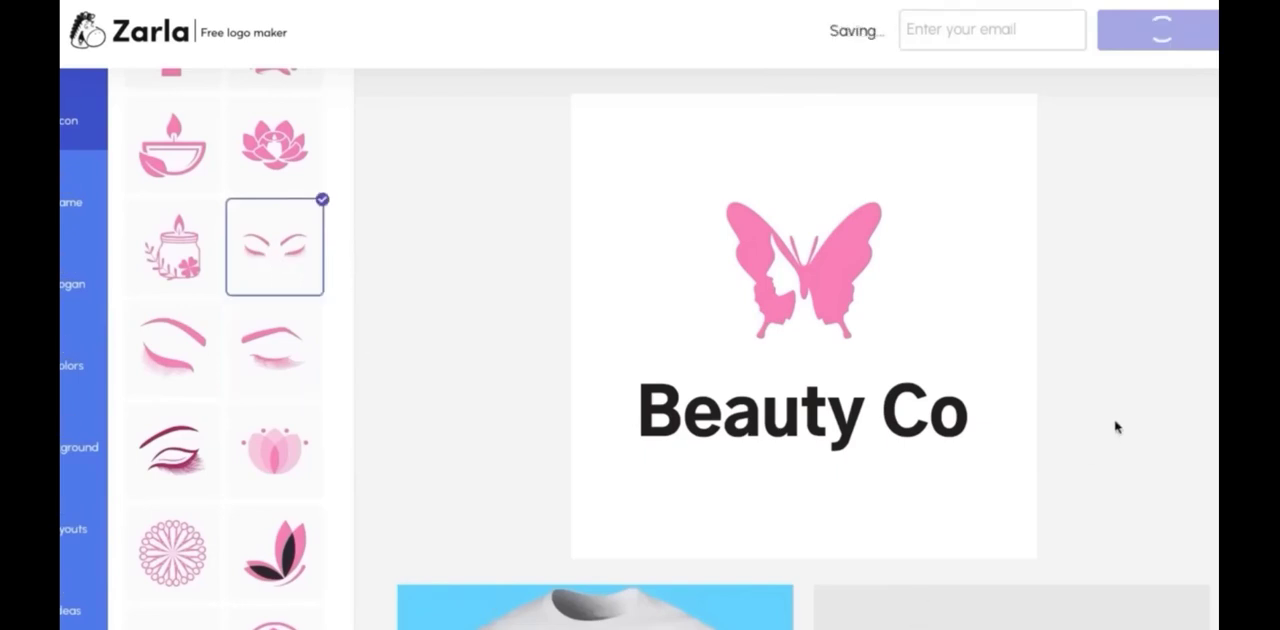
scroll(433, 361, "down", 2)
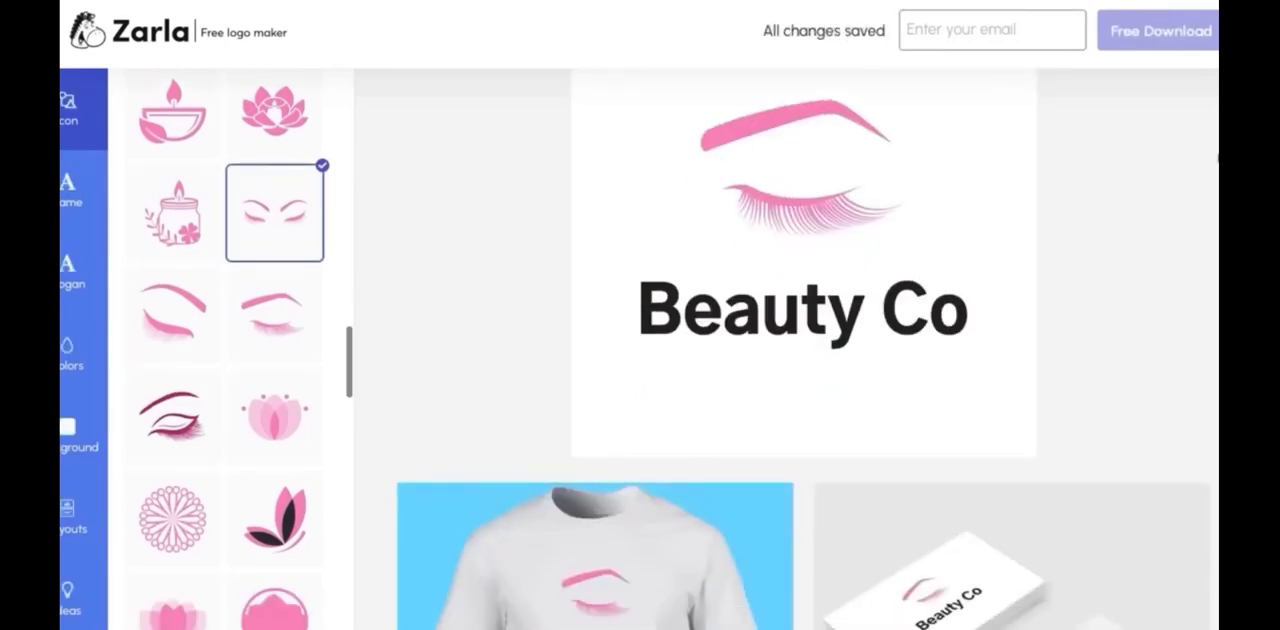
scroll(803, 350, "down", 5)
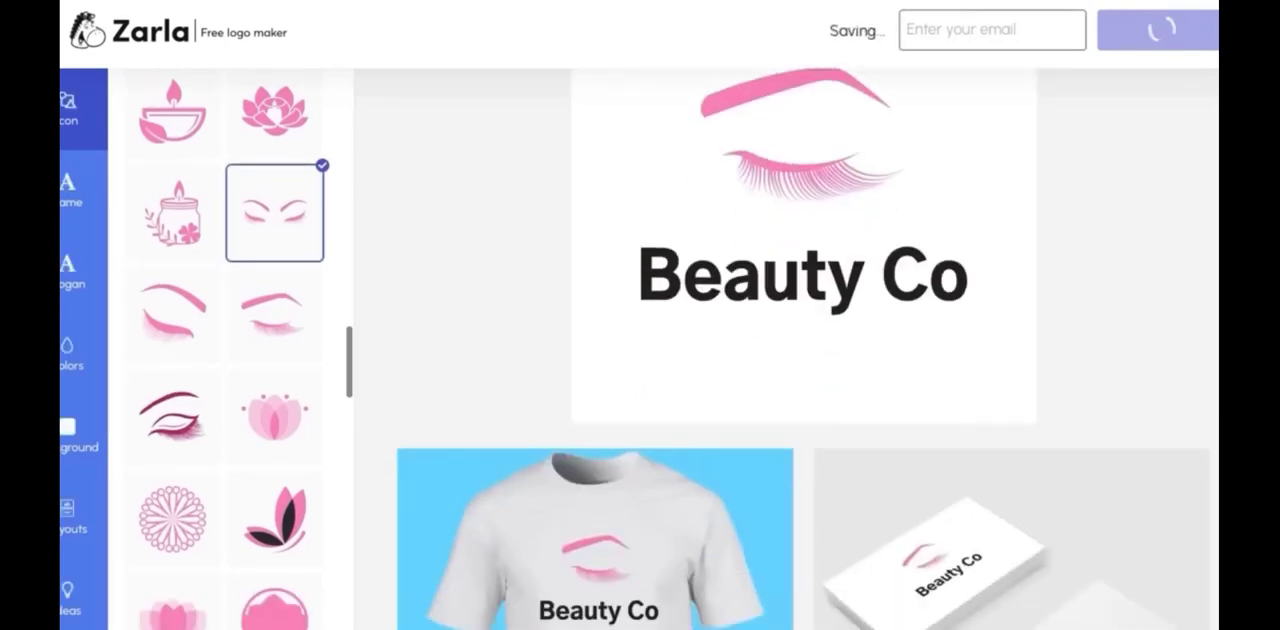
scroll(803, 350, "down", 1)
scroll(803, 350, "up", 10)
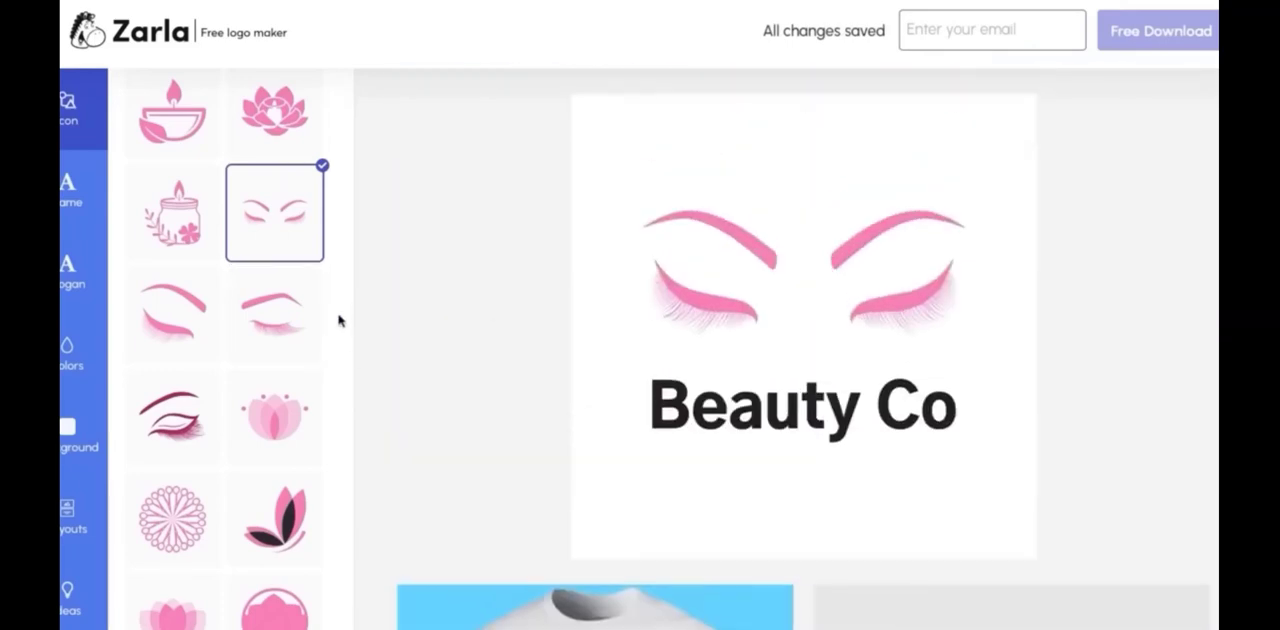
Browse the ready-made logo ideas for Beauty Co to compare alternative designs
scroll(337, 321, "down", 1)
left_click_drag(350, 372, 346, 92)
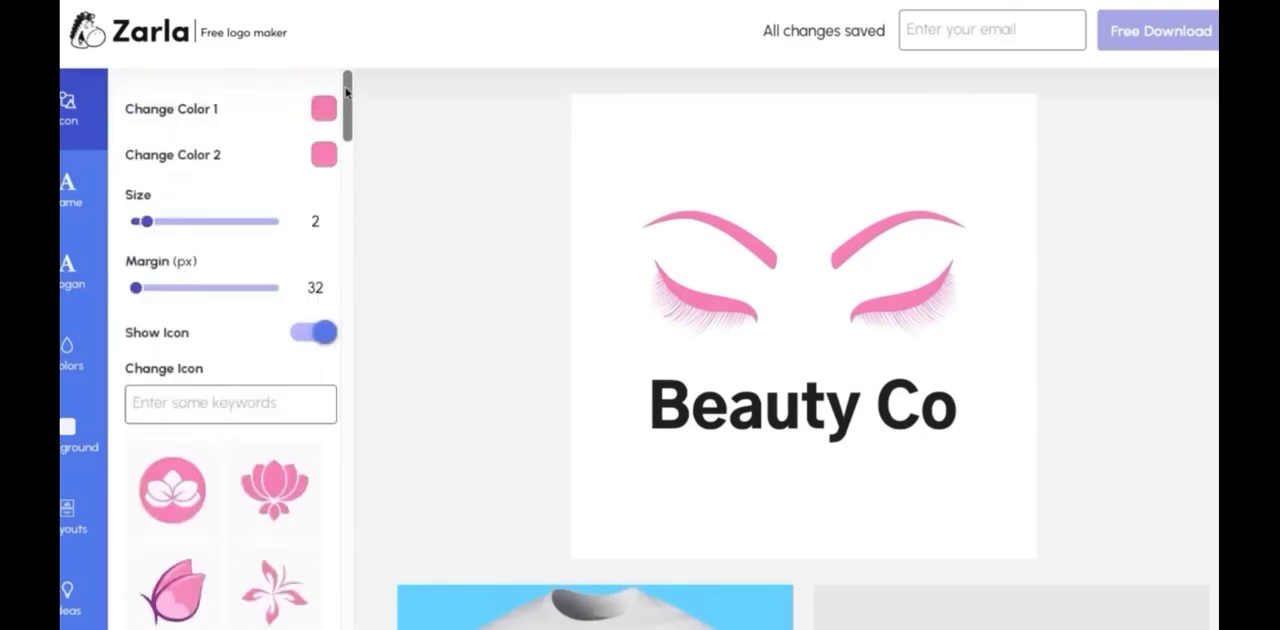
left_click(72, 600)
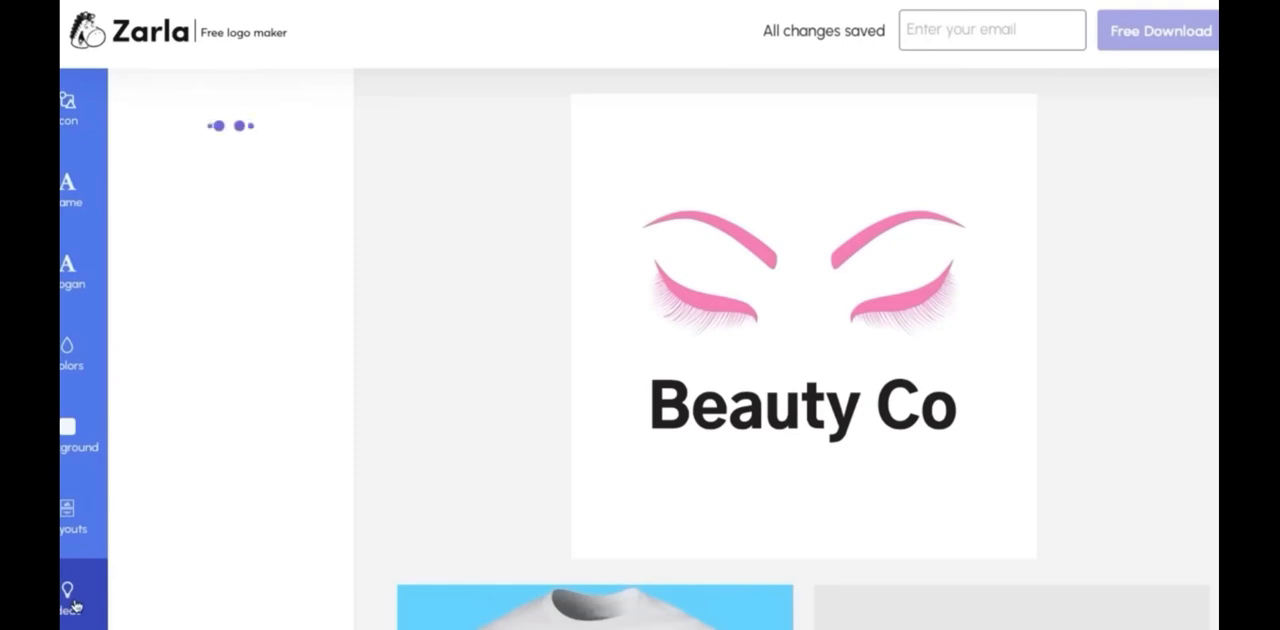
left_click_drag(348, 192, 341, 406)
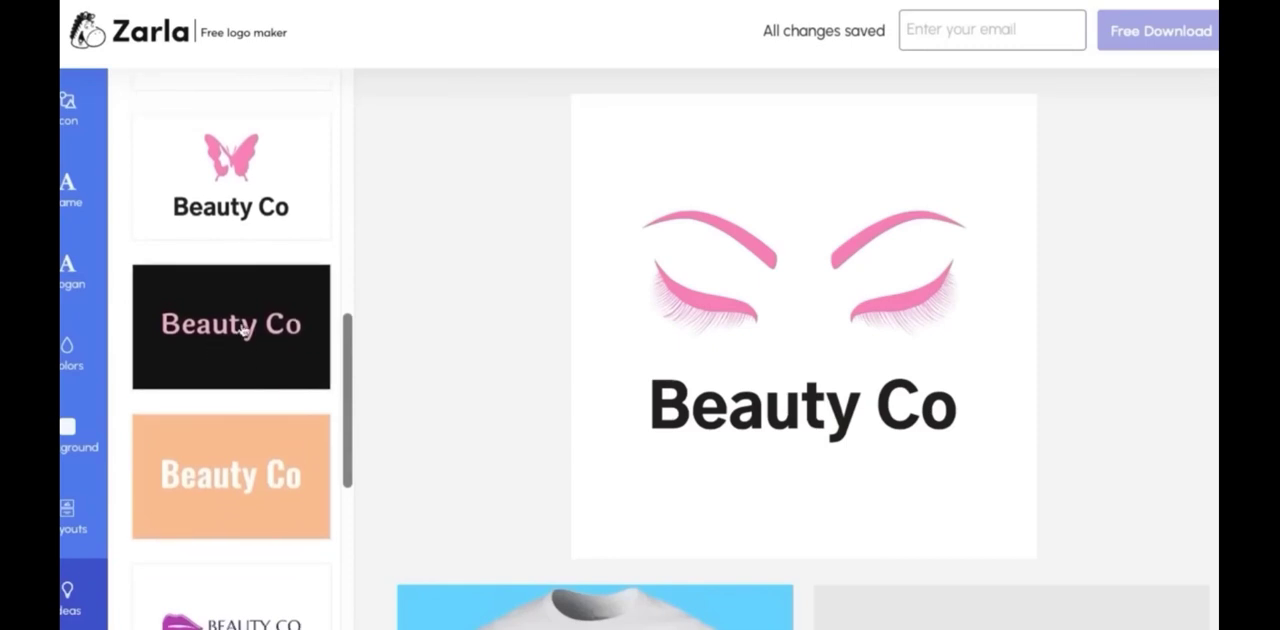
left_click_drag(343, 329, 332, 597)
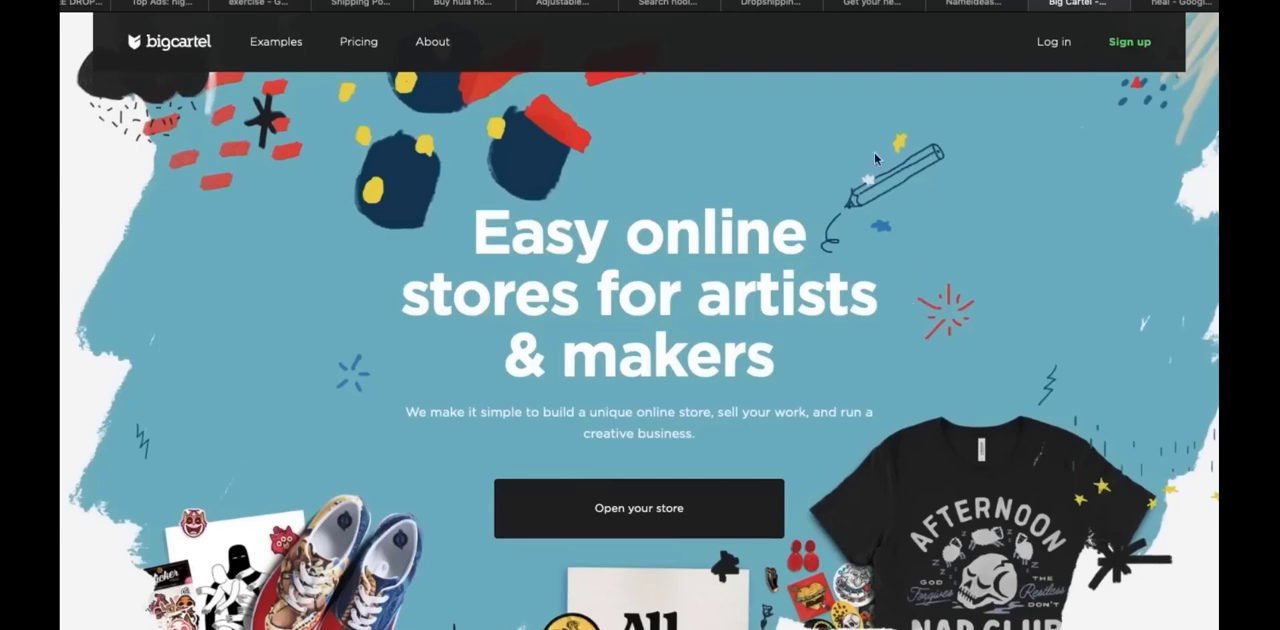
Sign up for a free Big Cartel store with the account email, the account password and the shop name HulaHeal
left_click(1140, 42)
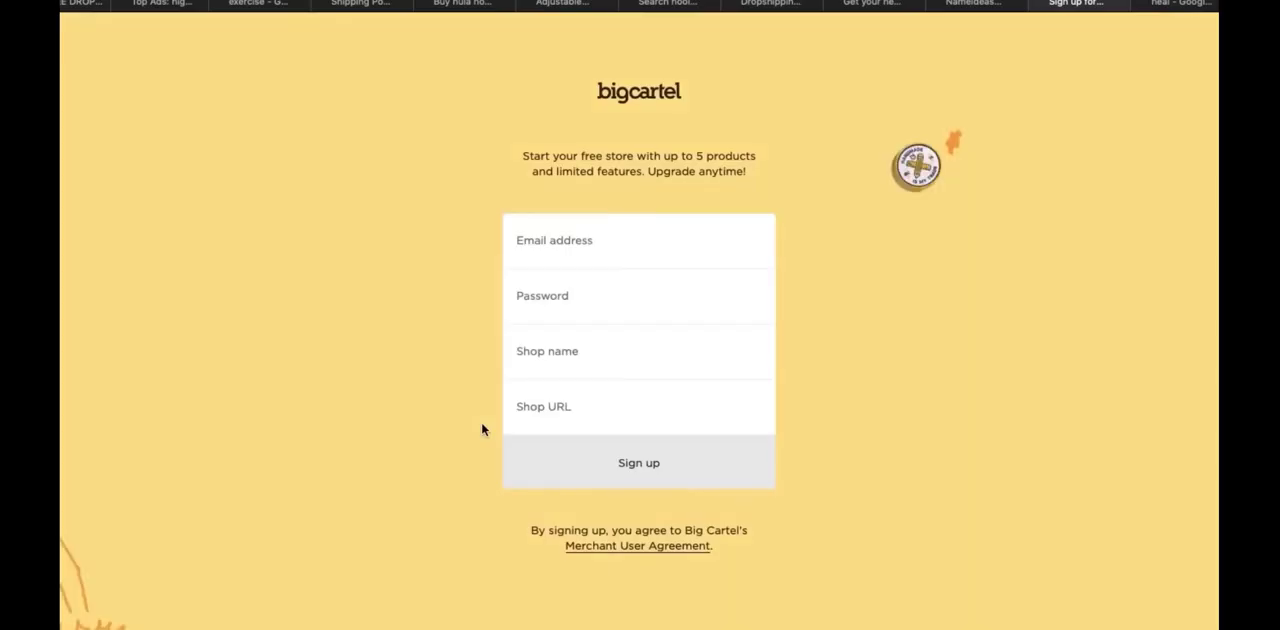
left_click(624, 250)
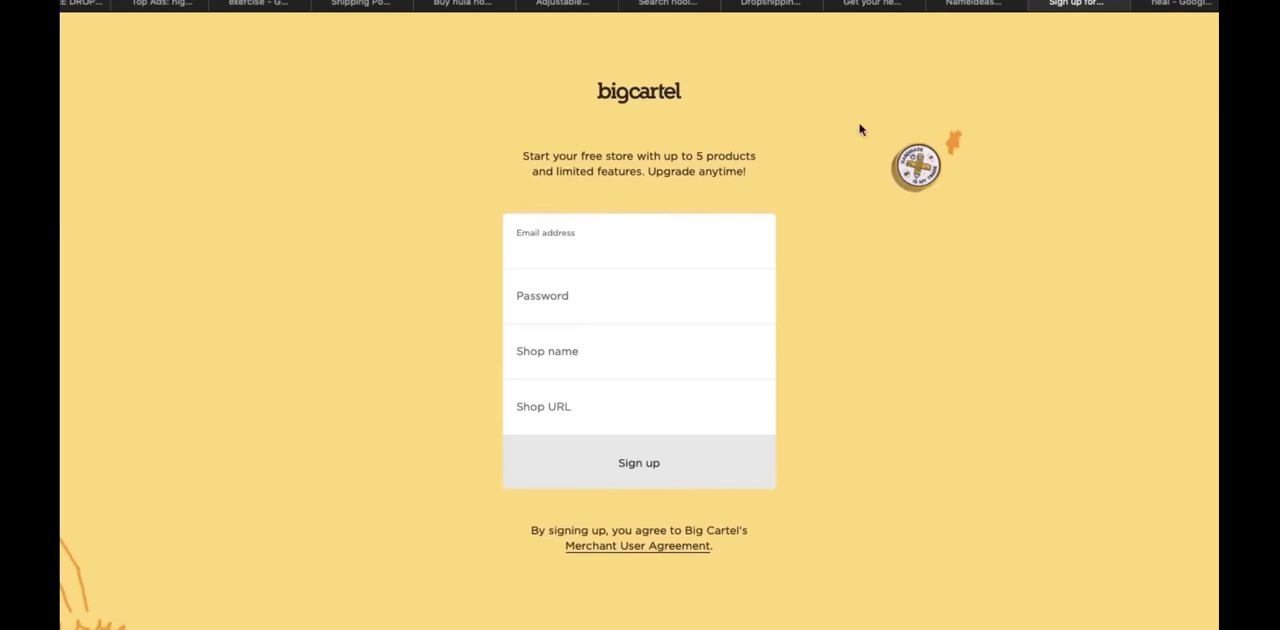
left_click(584, 358)
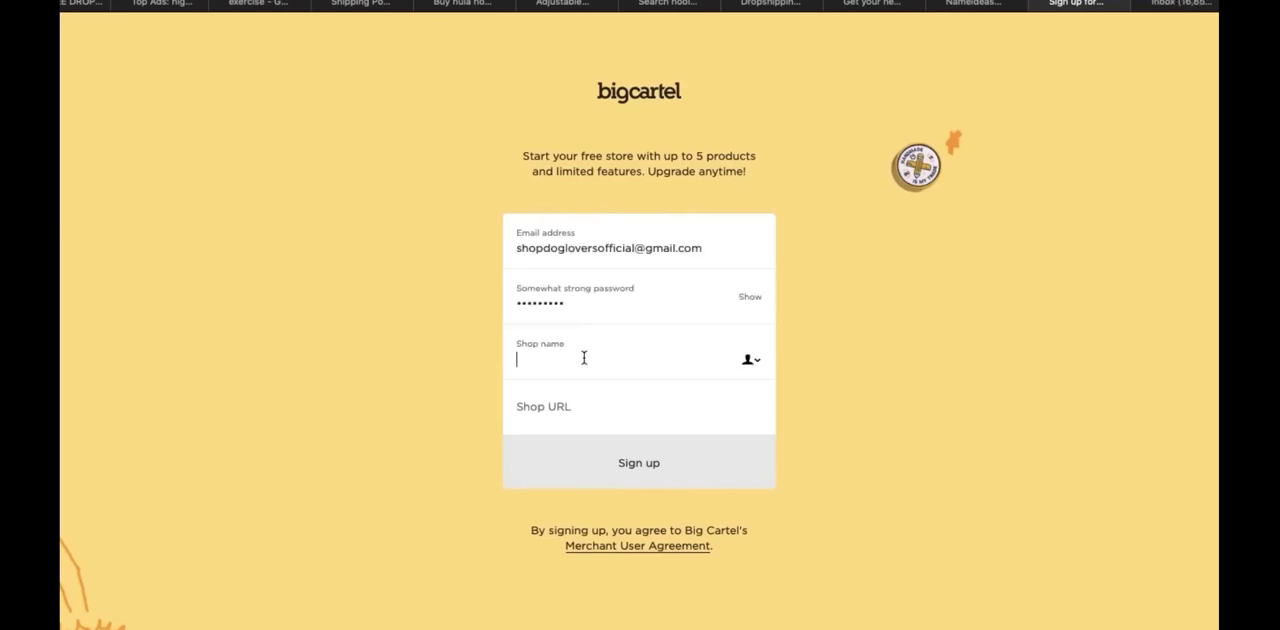
type("HulaHeal")
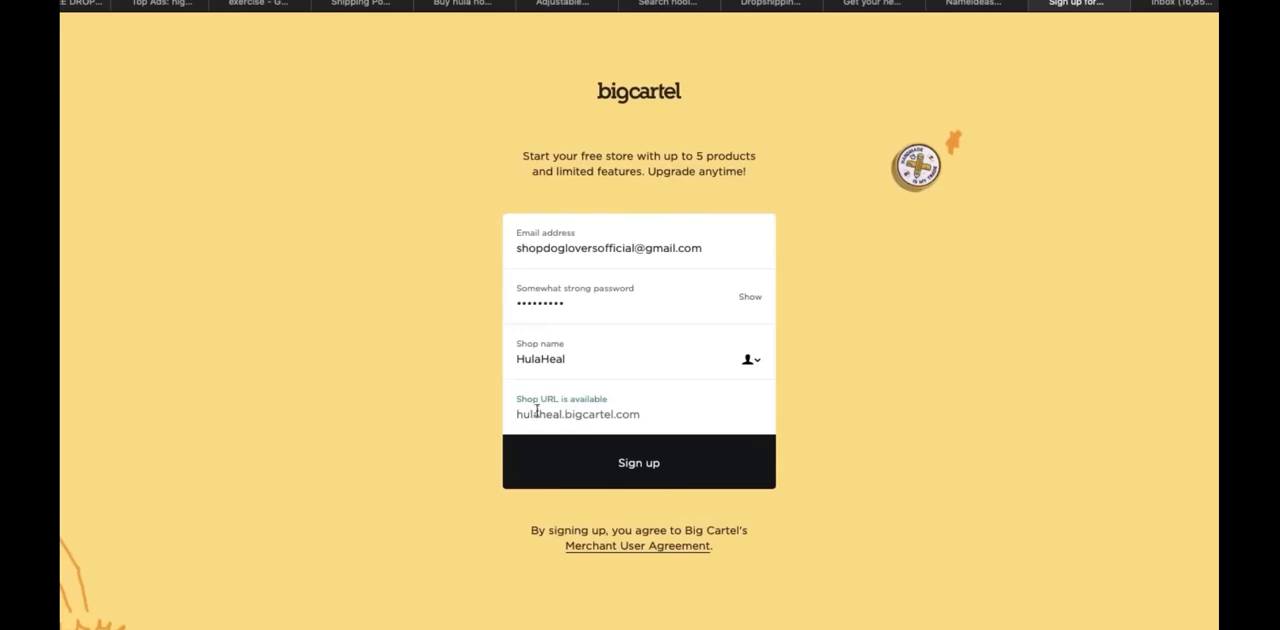
left_click(630, 413)
left_click(637, 458)
Review the getting started checklist and the shop details on the HulaHeal account page
scroll(651, 146, "down", 1)
scroll(640, 320, "down", 4)
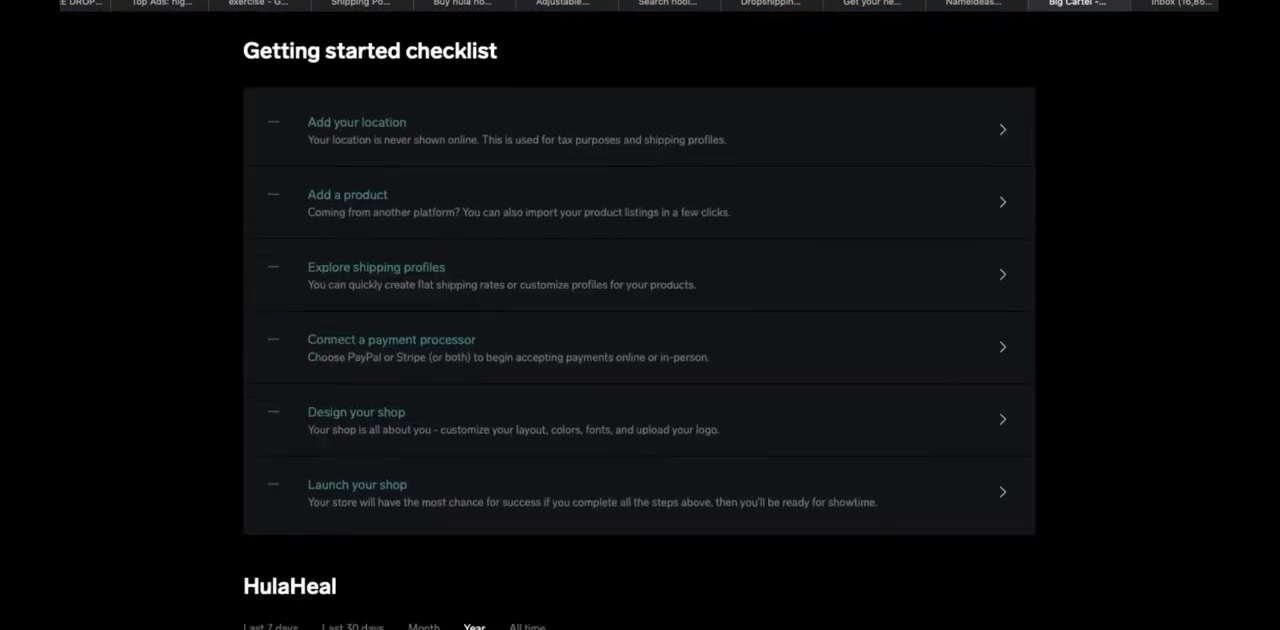
scroll(553, 220, "up", 5)
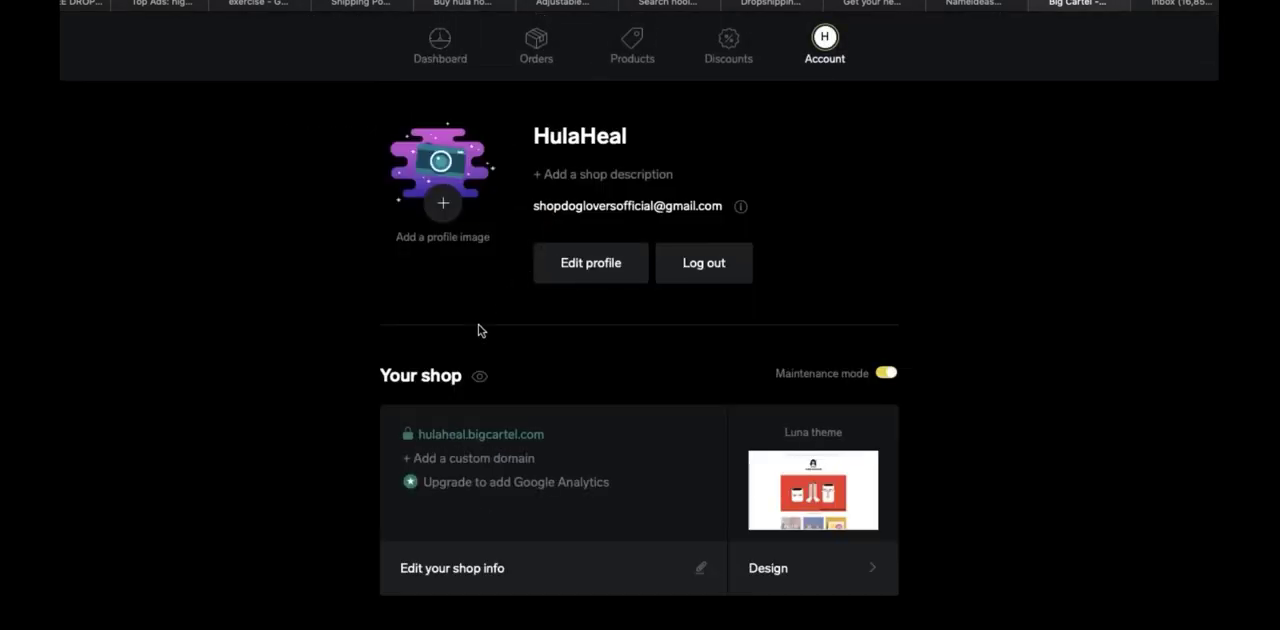
left_click(917, 102)
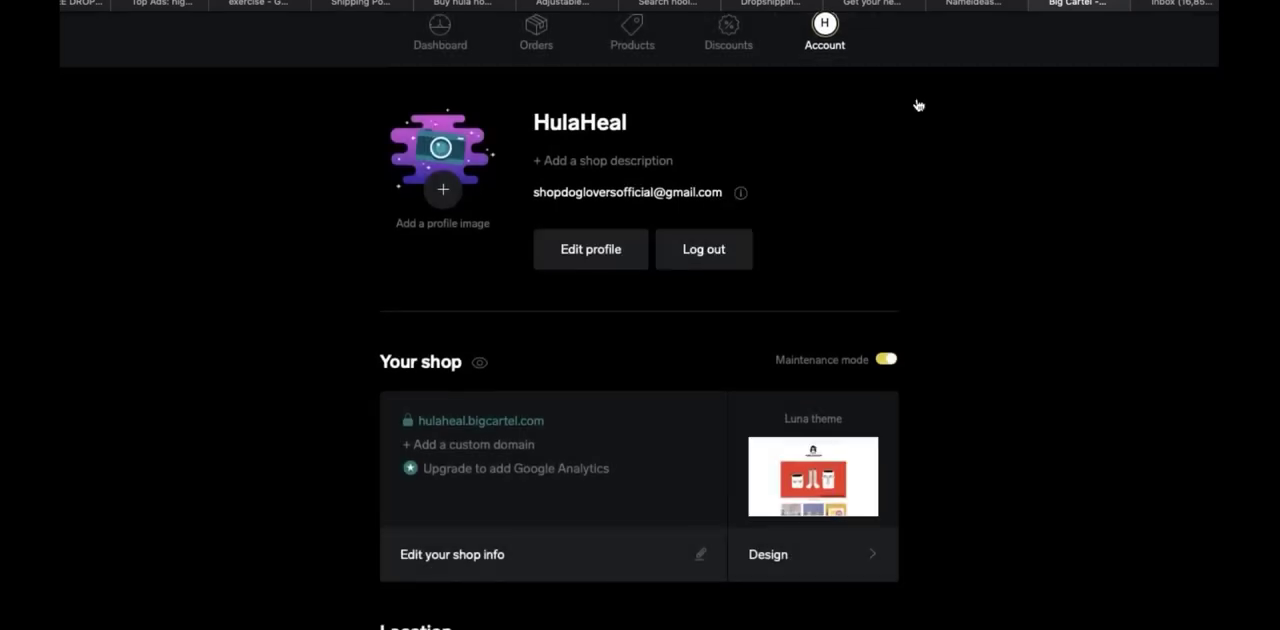
scroll(918, 105, "down", 2)
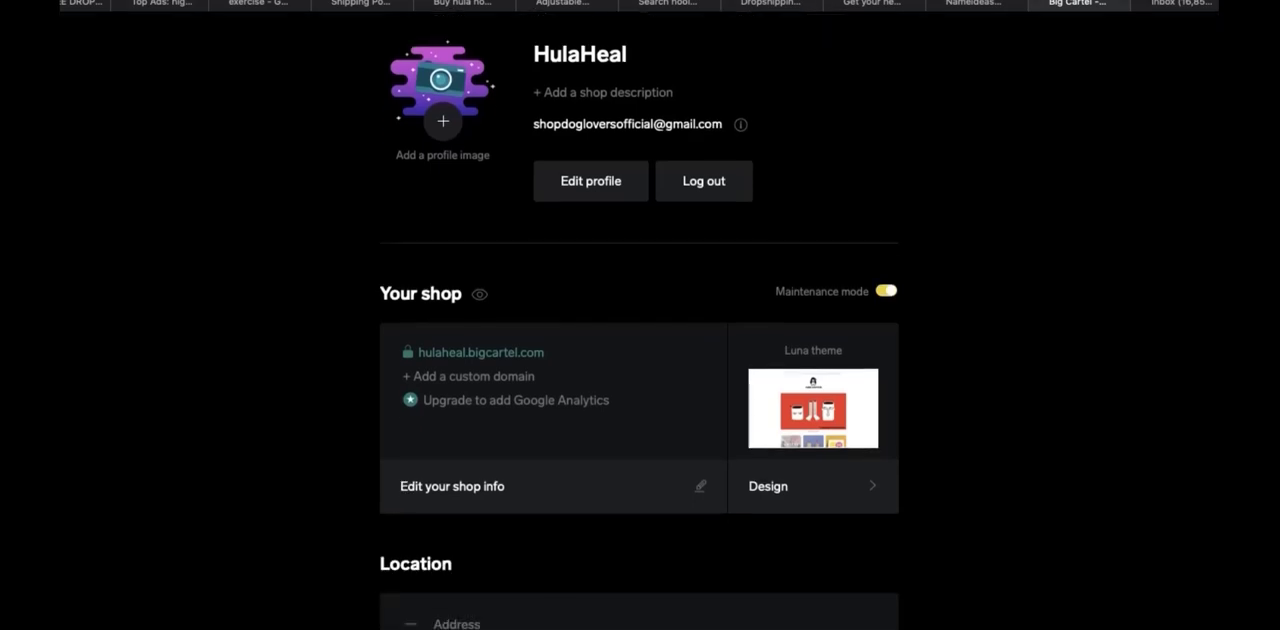
scroll(640, 320, "up", 2)
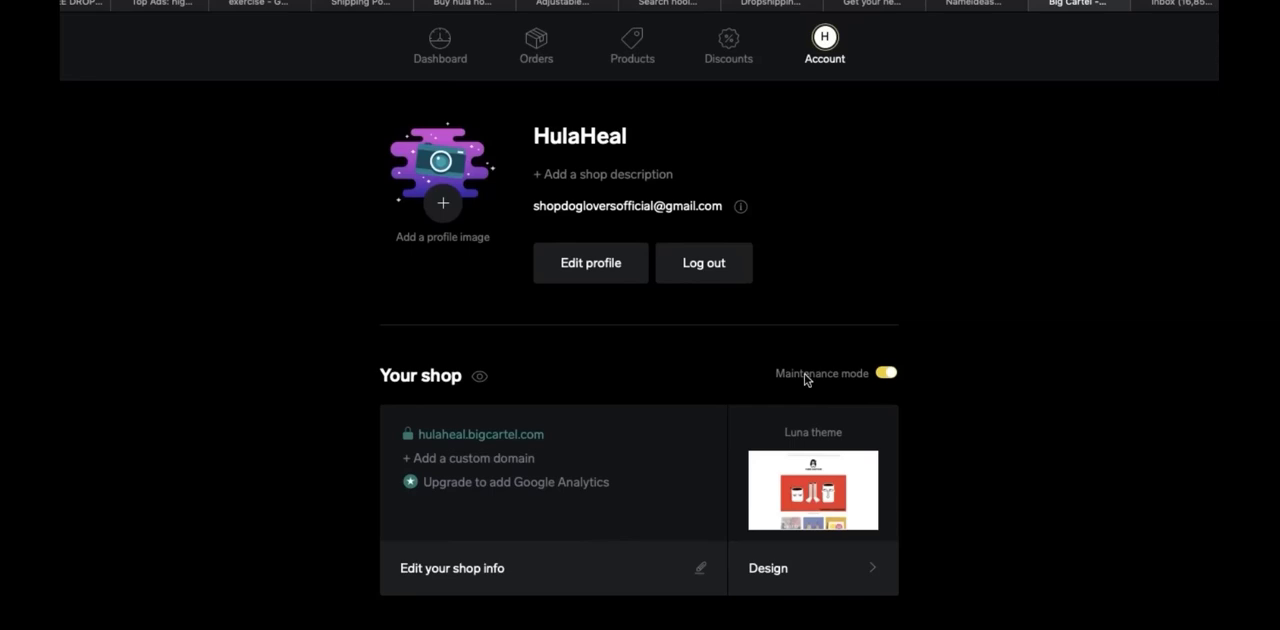
Open the shop's location details for editing and go to the street address
scroll(820, 452, "down", 5)
left_click(819, 453)
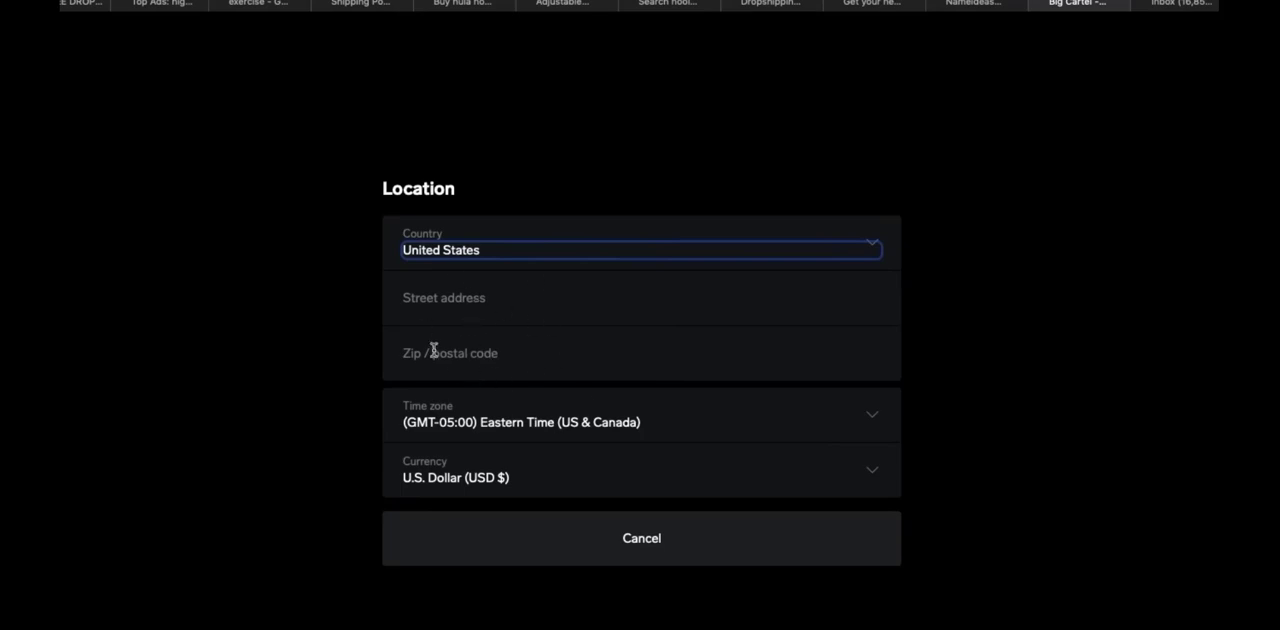
left_click(480, 307)
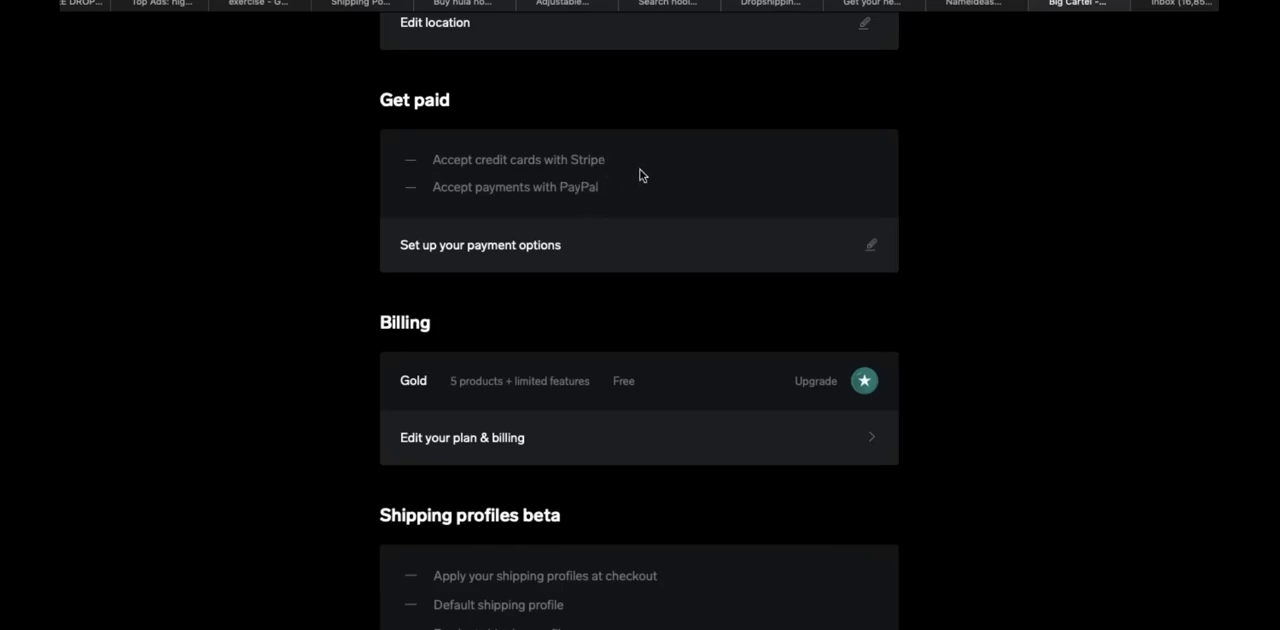
Review the payment and billing sections of the account and open the shop's shipping profiles
scroll(650, 204, "down", 3)
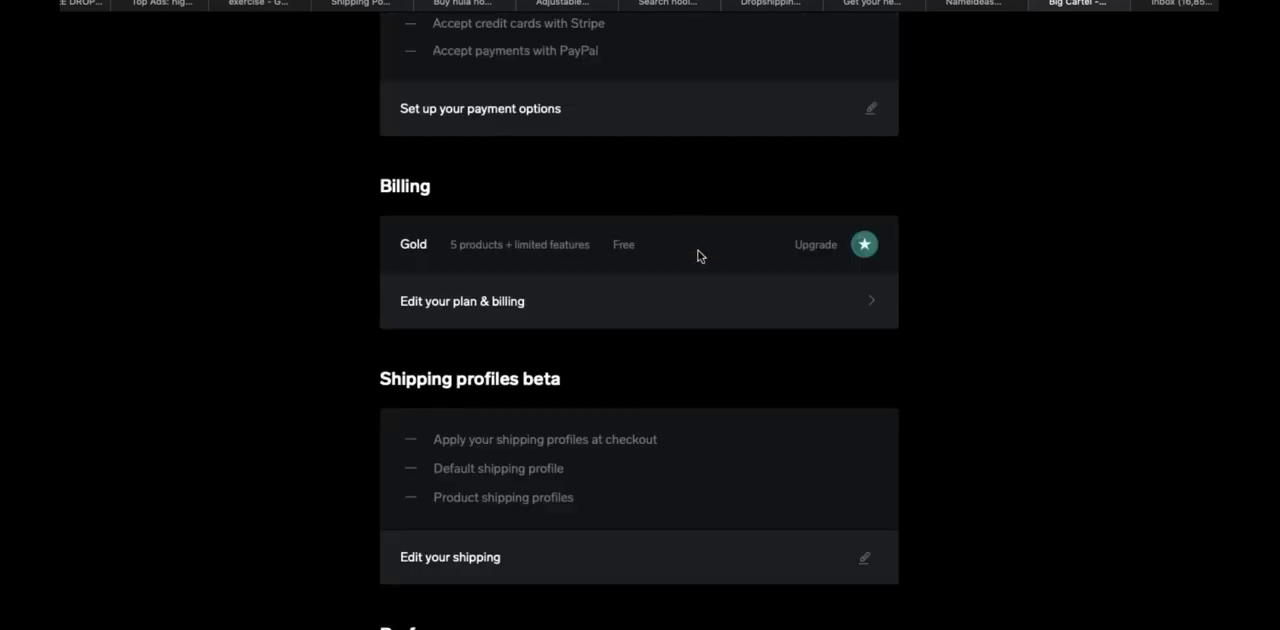
scroll(698, 256, "down", 4)
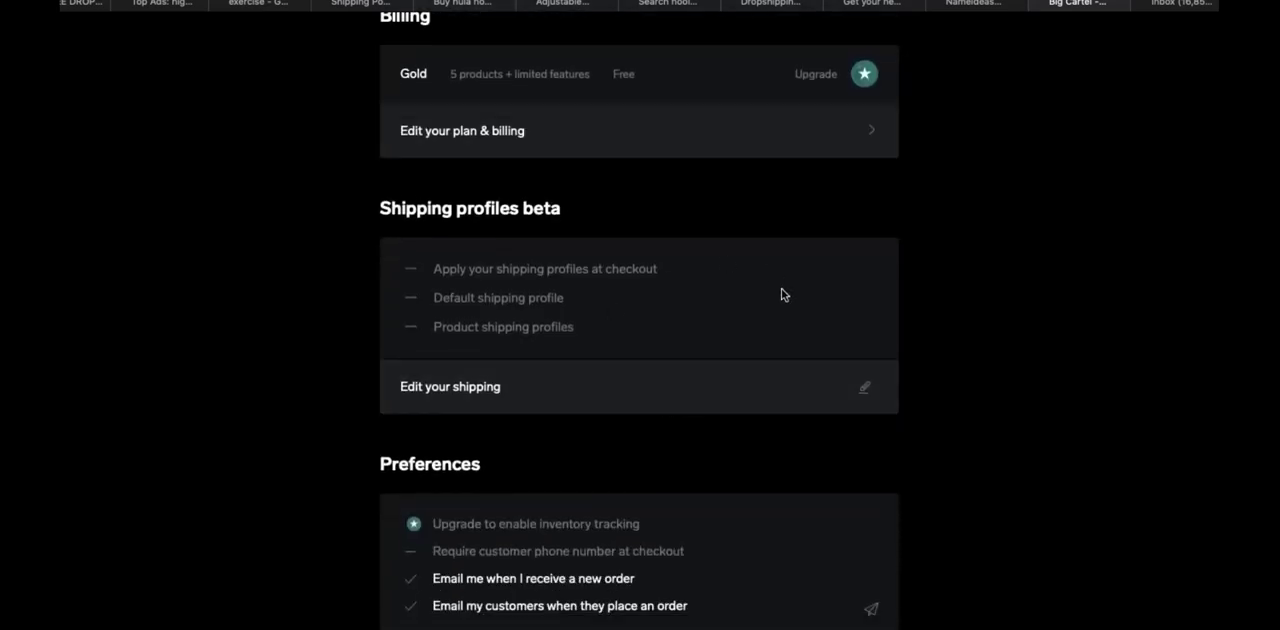
left_click(625, 385)
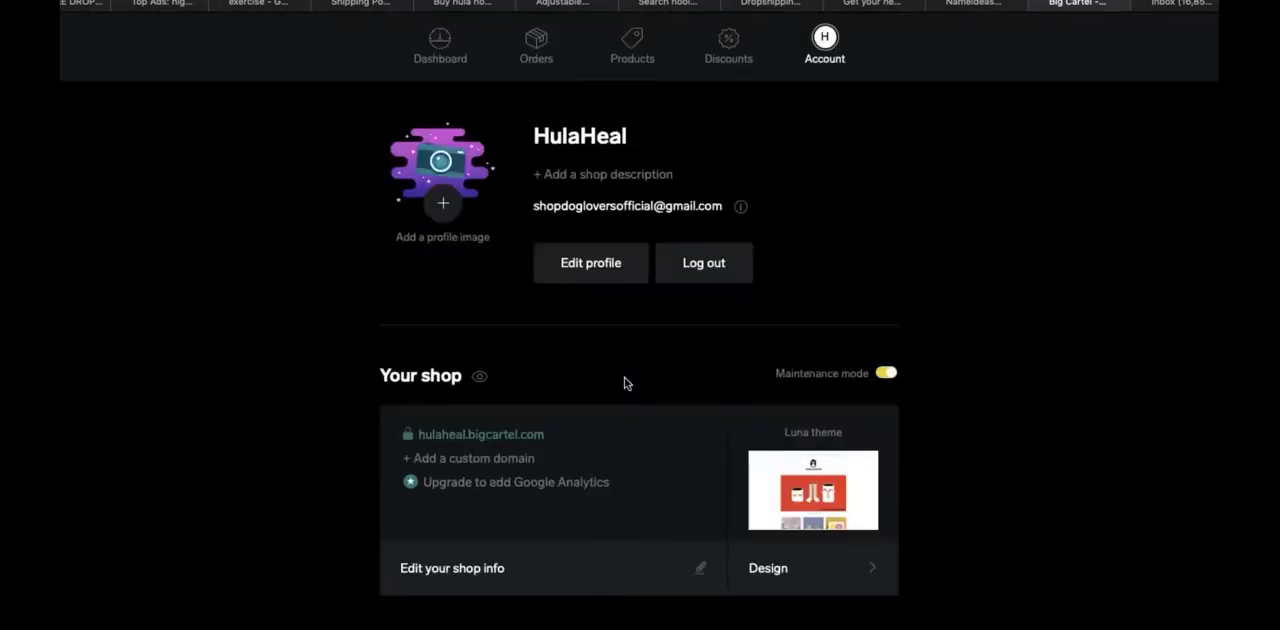
scroll(624, 377, "down", 3)
scroll(631, 380, "down", 3)
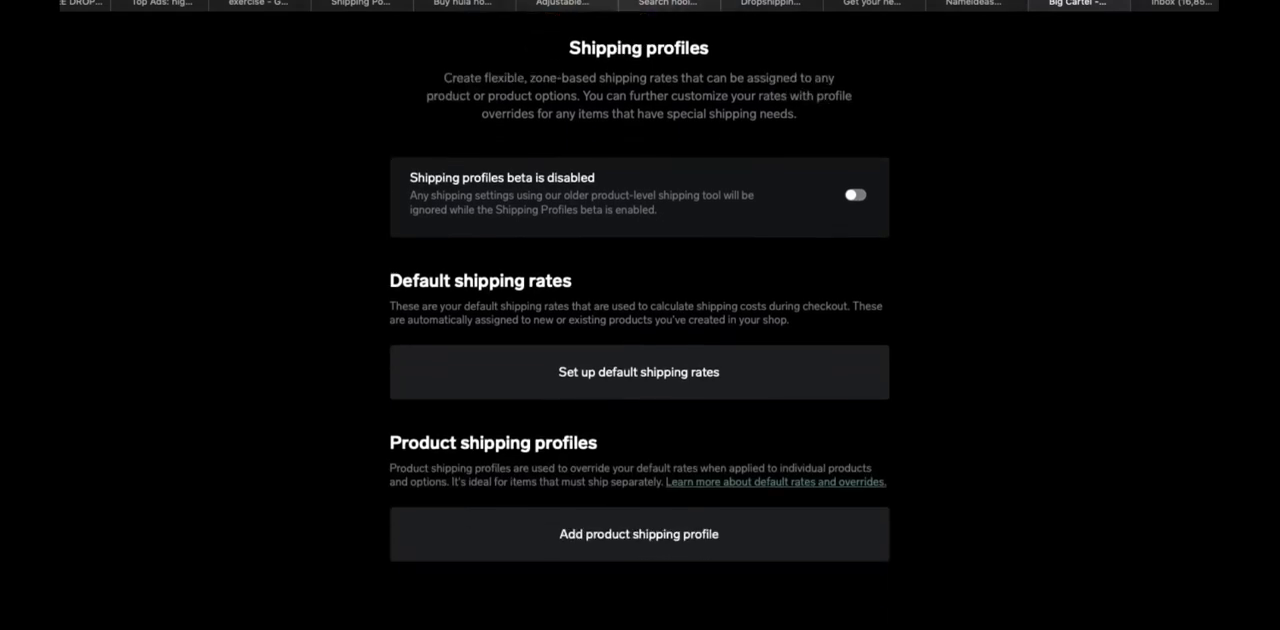
Try to save a default shipping profile charging $6.50 for the first item under Standard (with tracking), and cancel it
left_click(633, 353)
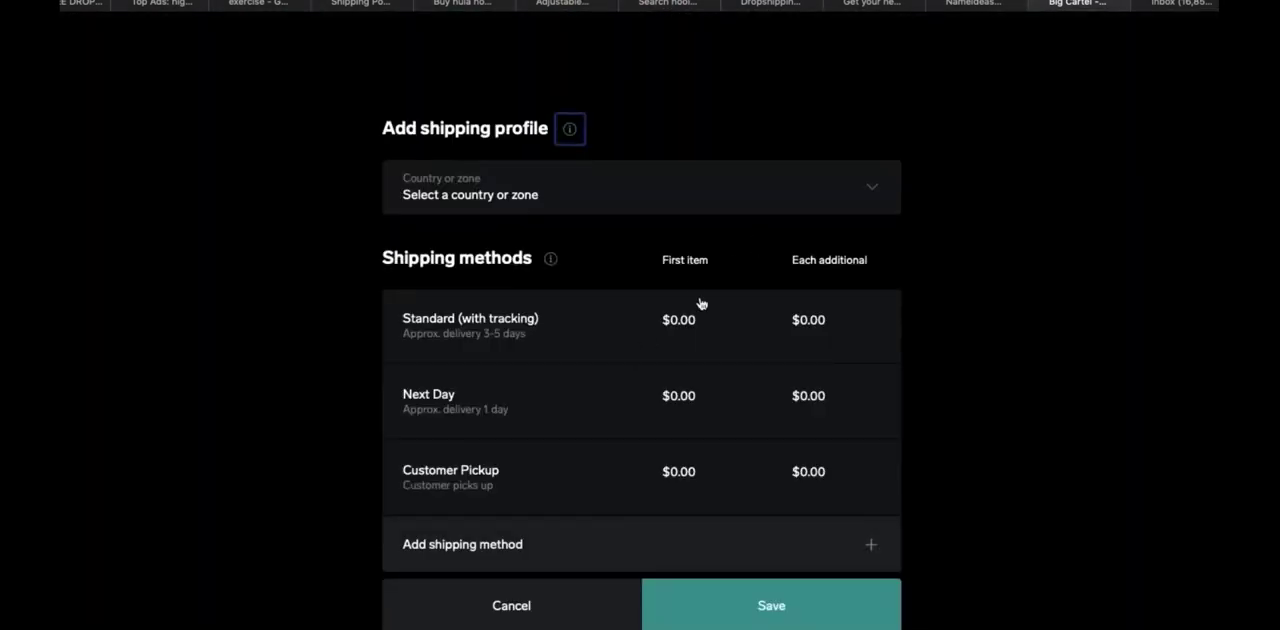
left_click(682, 328)
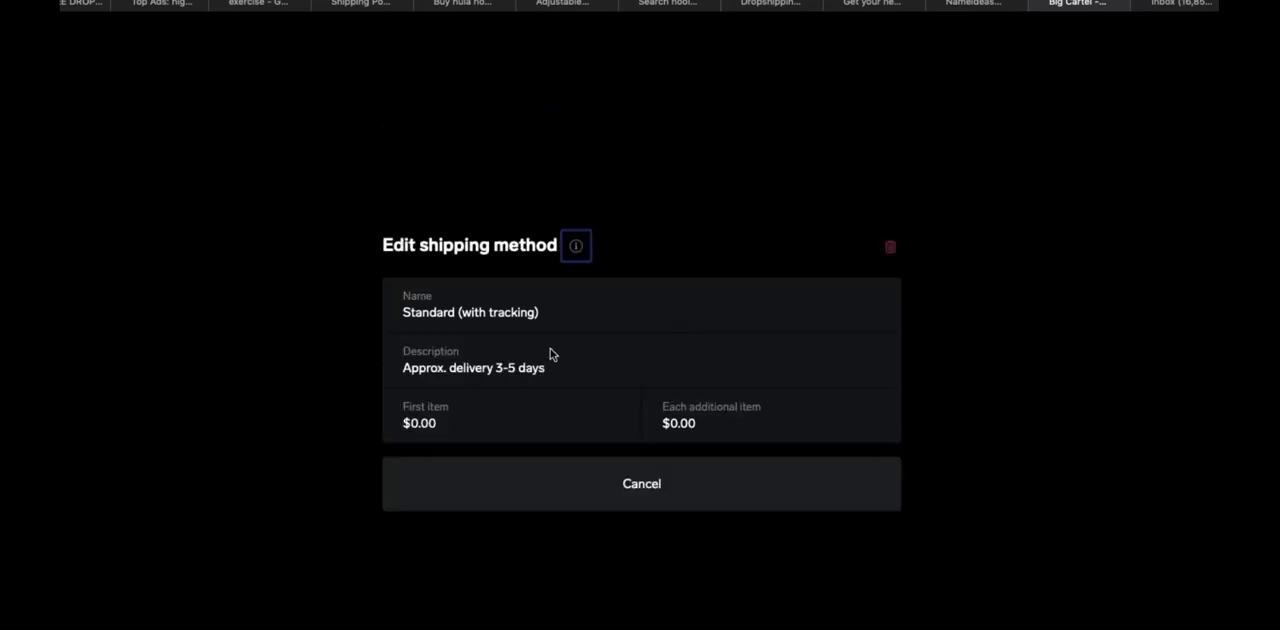
left_click(475, 424)
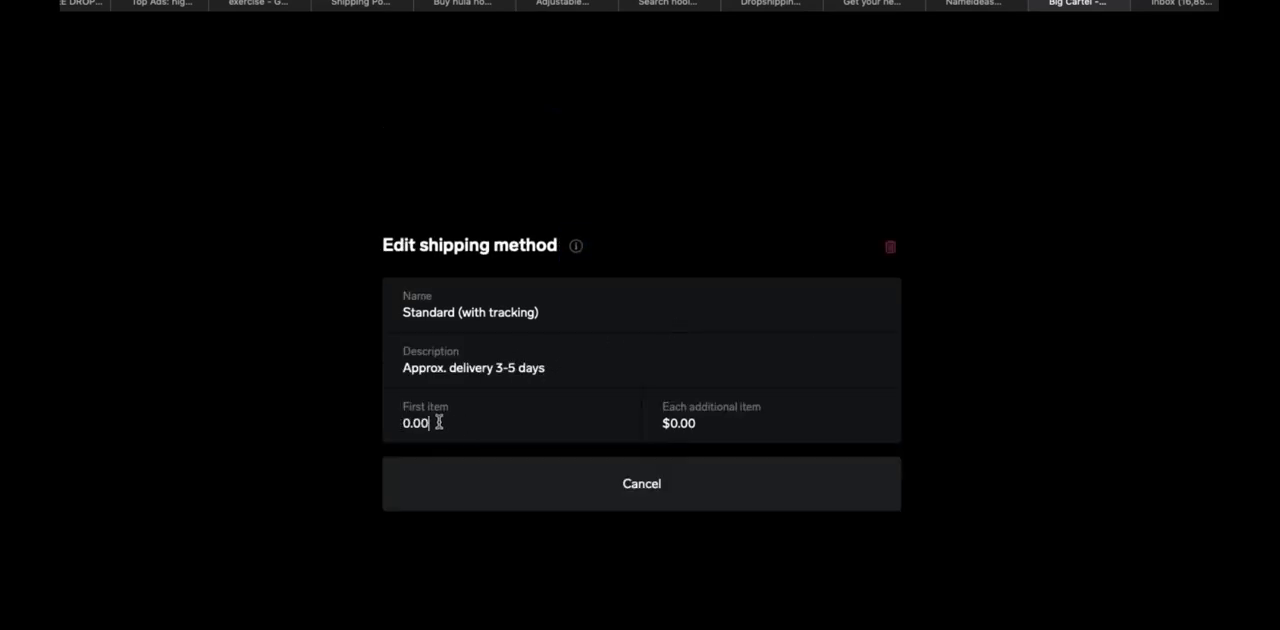
left_click_drag(439, 421, 376, 418)
type("6.50")
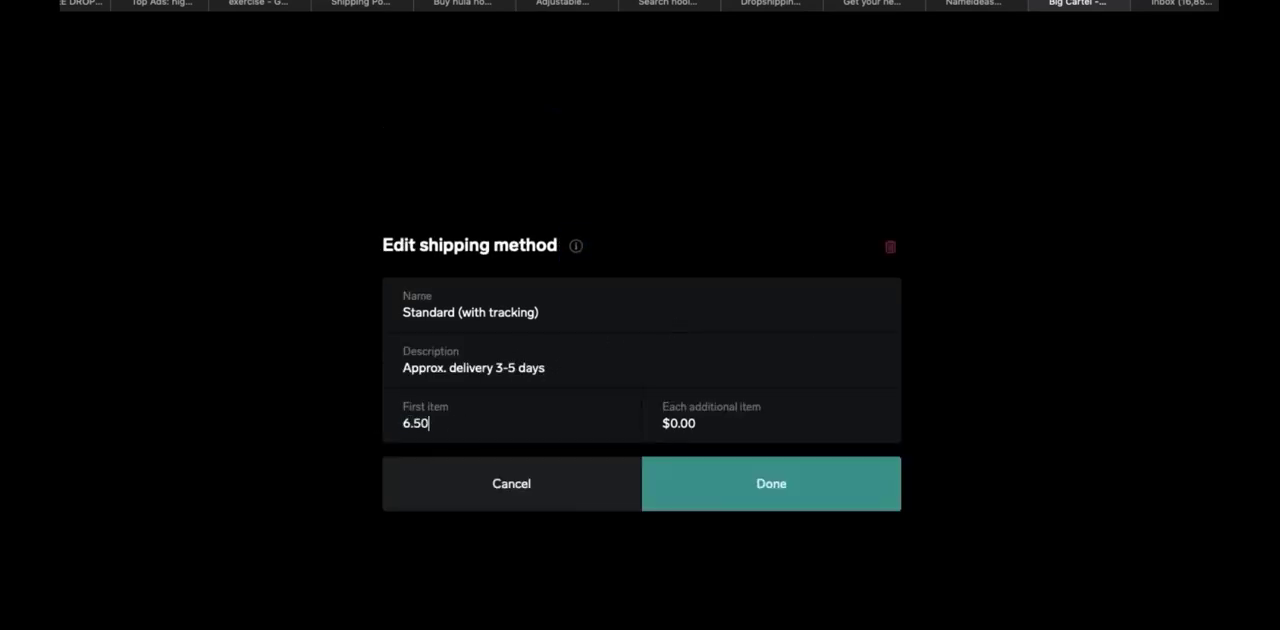
left_click(566, 384)
left_click(770, 459)
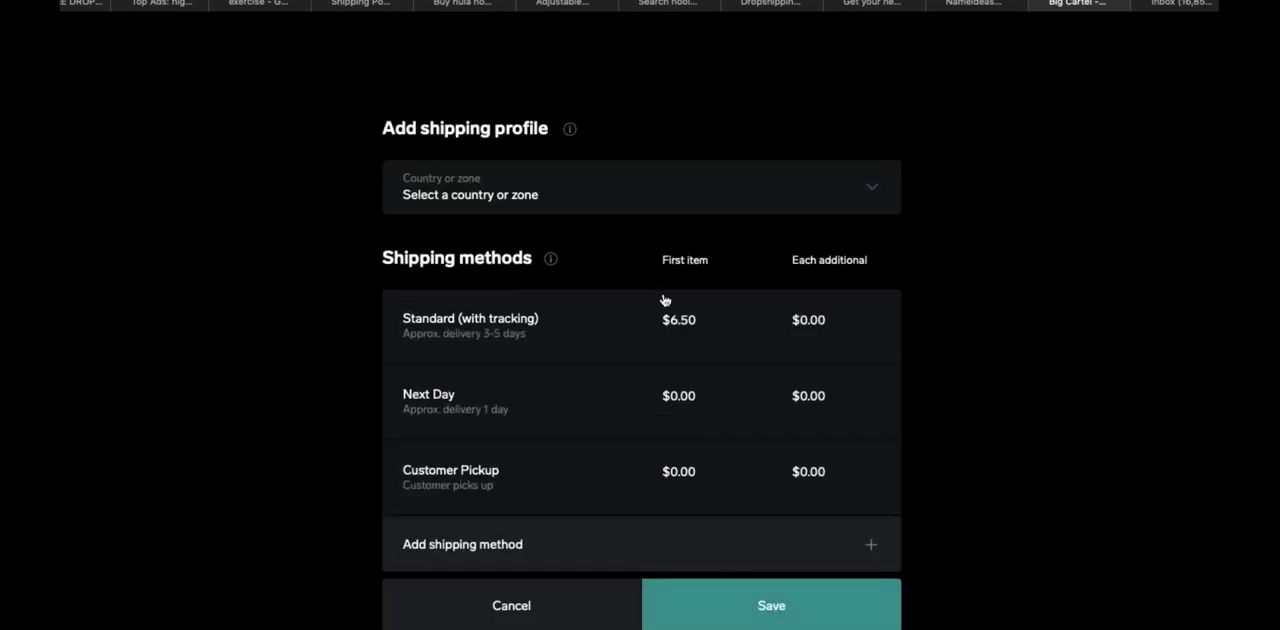
left_click(748, 610)
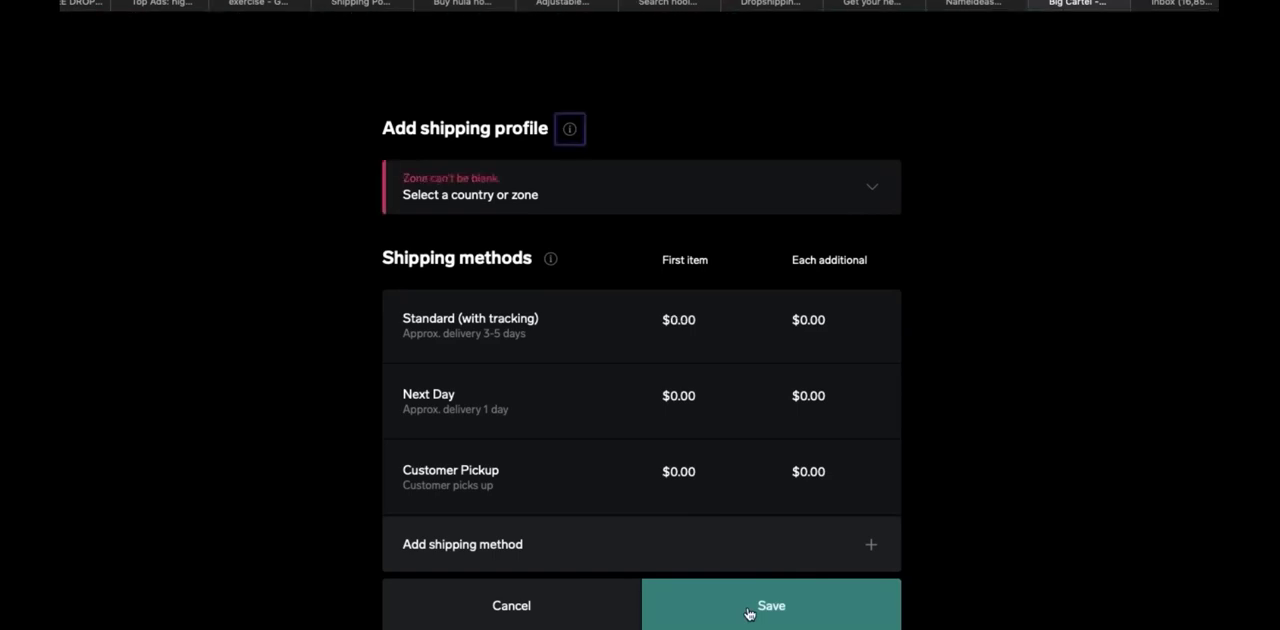
left_click(537, 603)
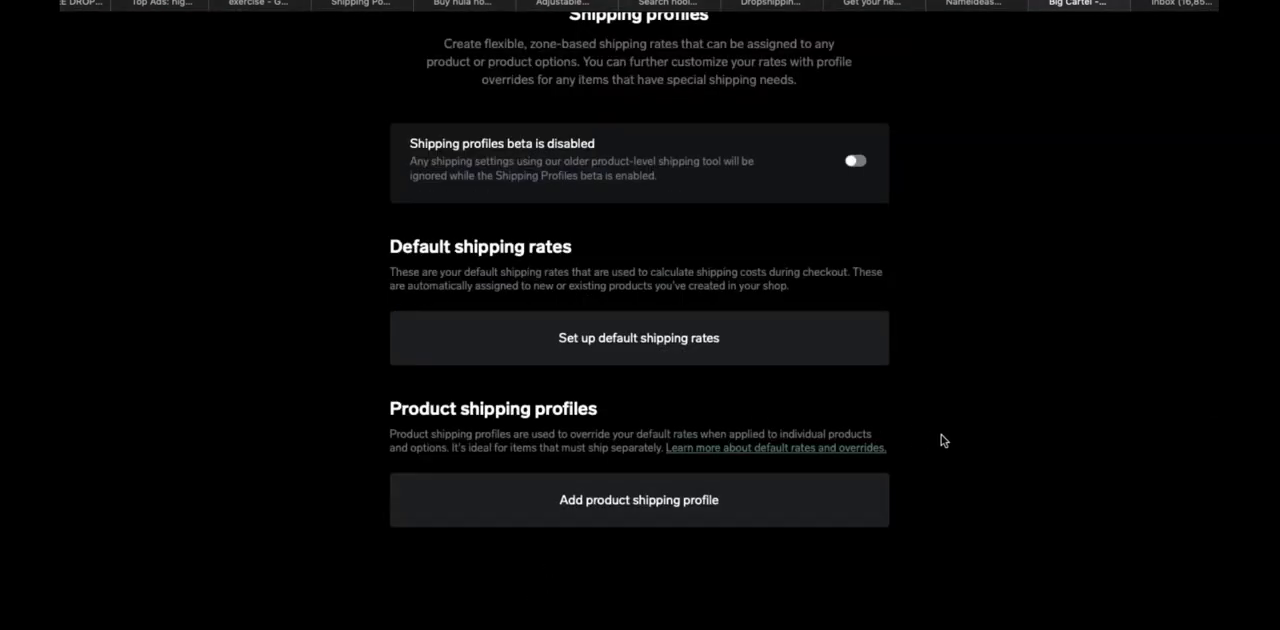
scroll(640, 330, "up", 2)
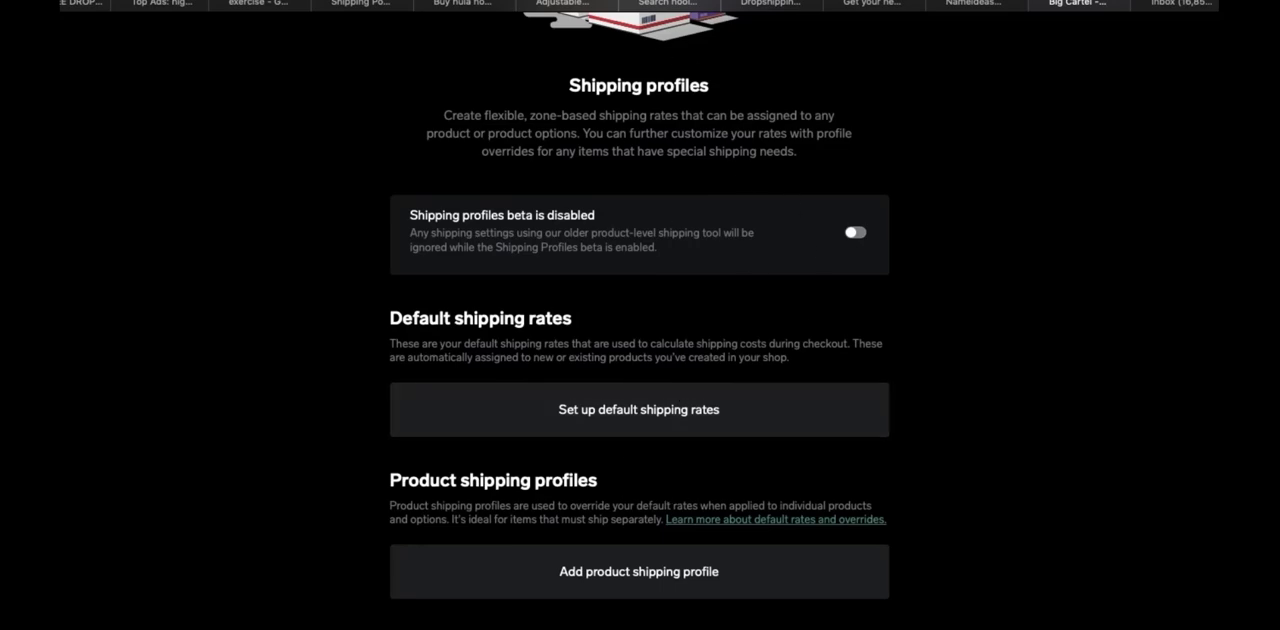
Return from the shipping profiles to the account page and open the HulaHeal shop's design editor
scroll(640, 350, "up", 3)
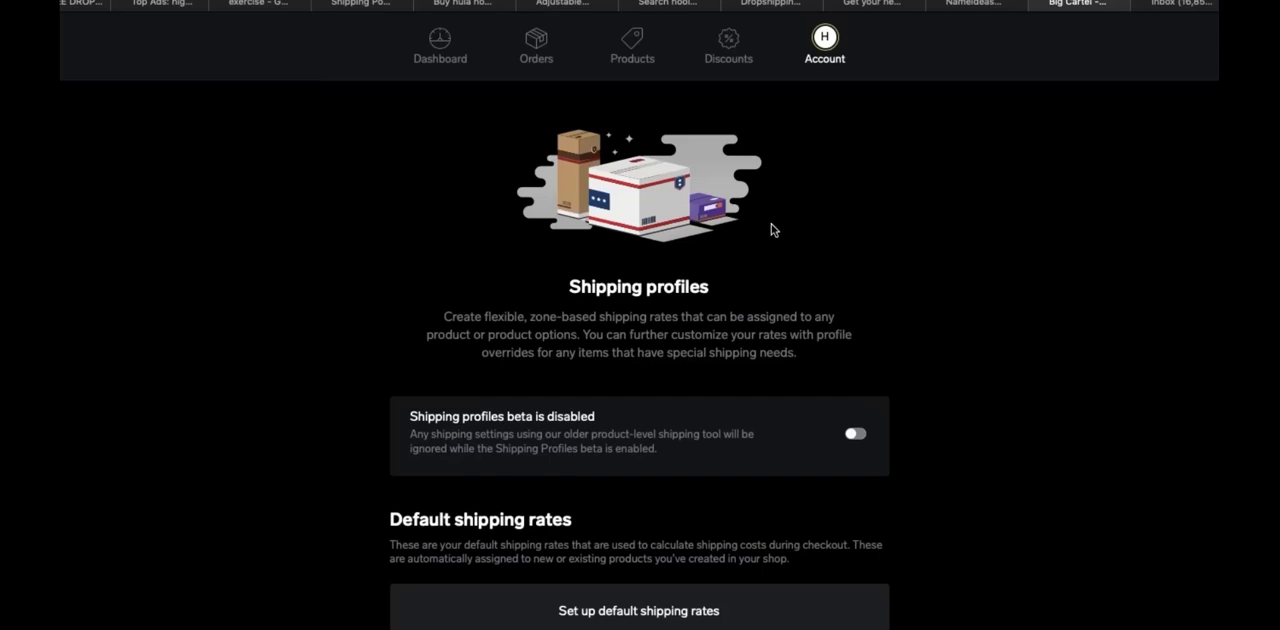
left_click(825, 44)
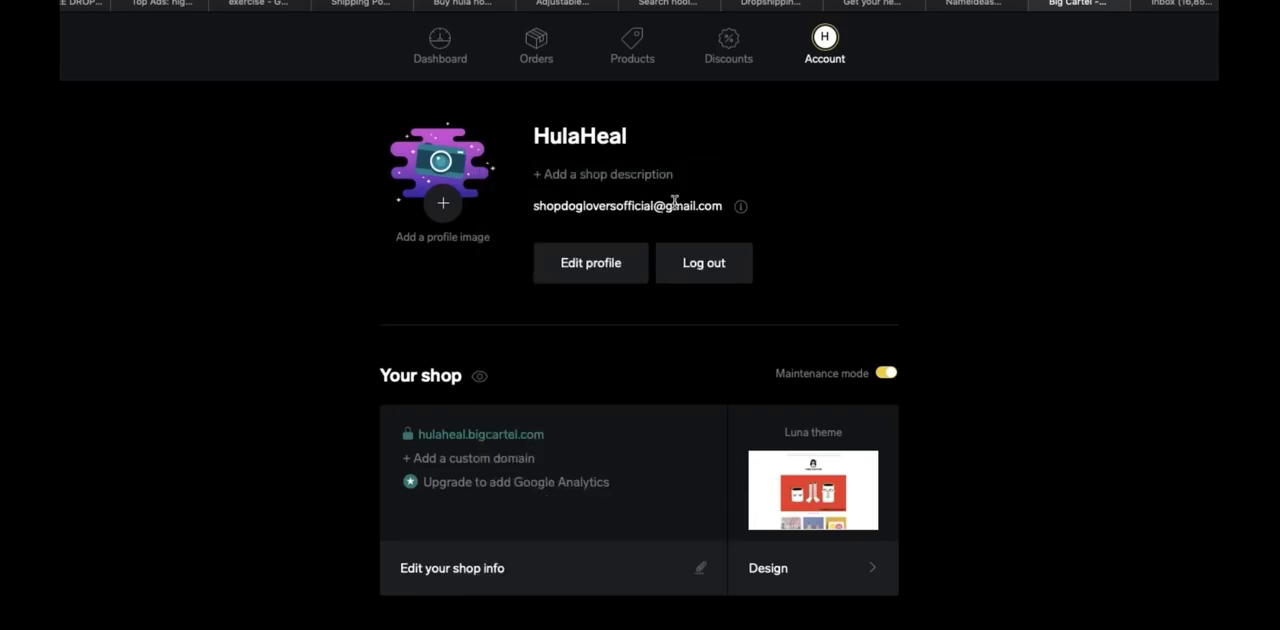
left_click(815, 575)
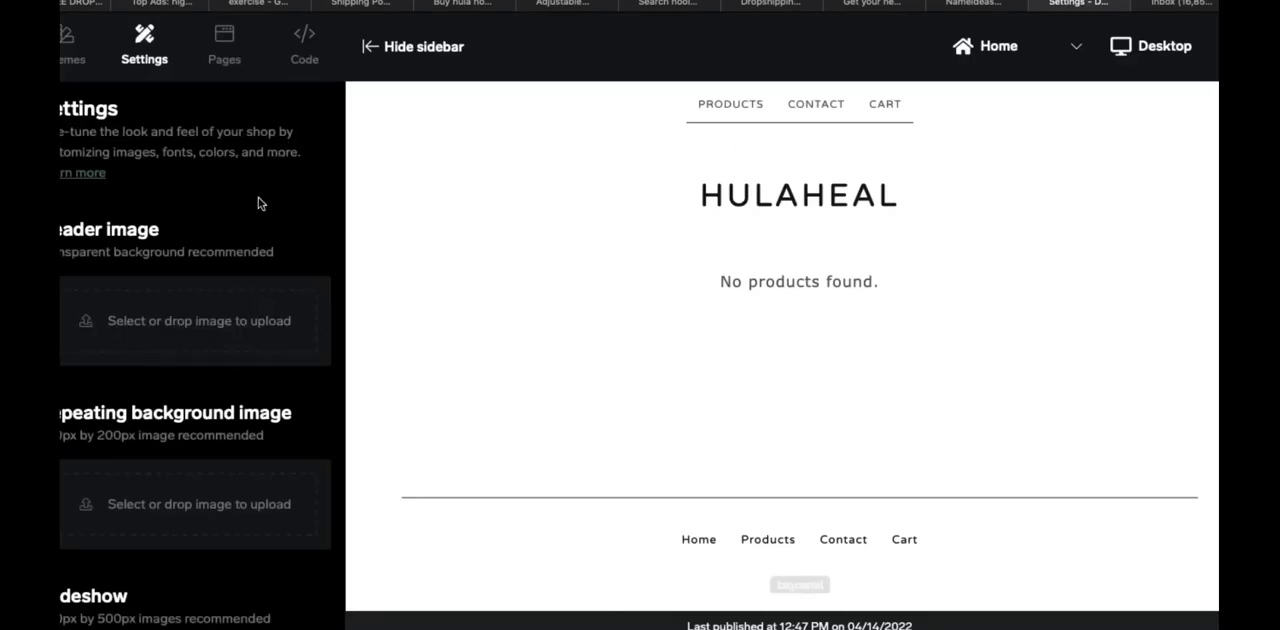
Review the shop's design settings, from the background image and slideshow uploads to the theme, text and button colors
scroll(258, 203, "down", 5)
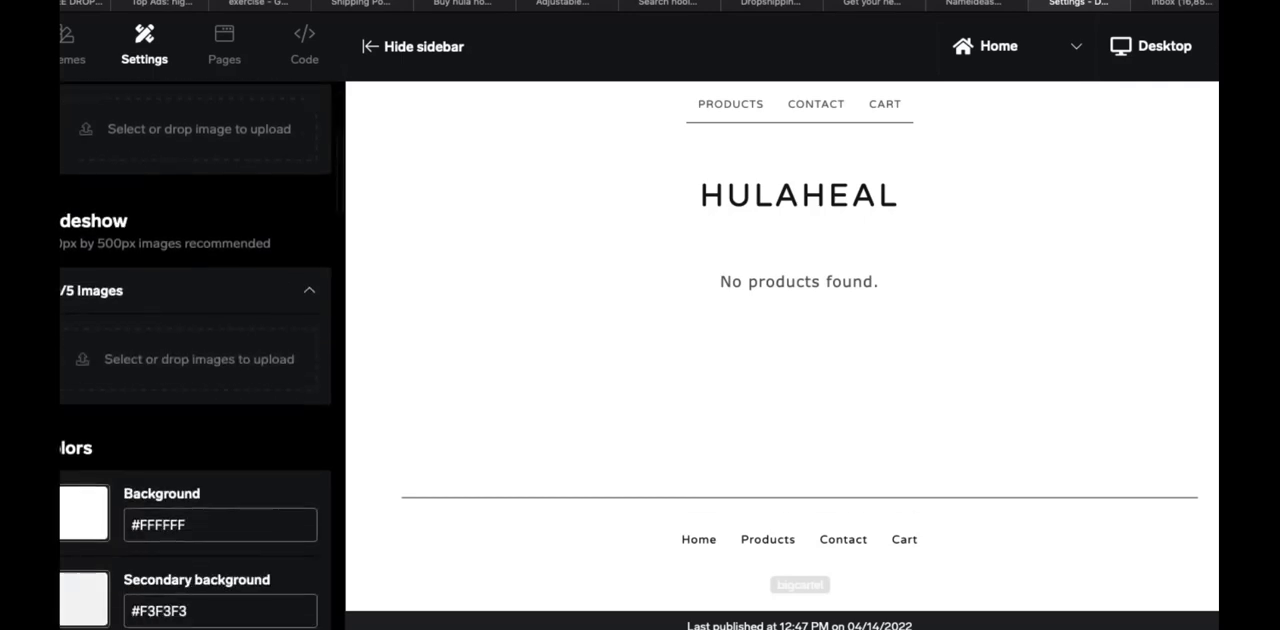
scroll(195, 360, "down", 1)
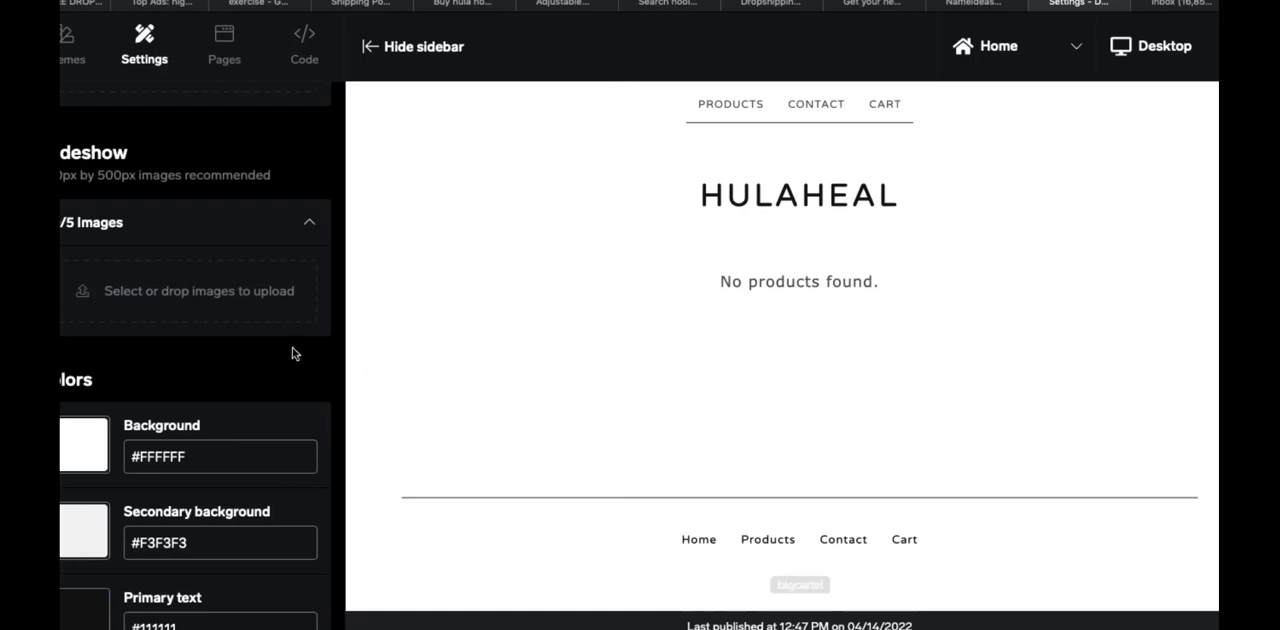
scroll(292, 352, "down", 1)
scroll(195, 330, "down", 3)
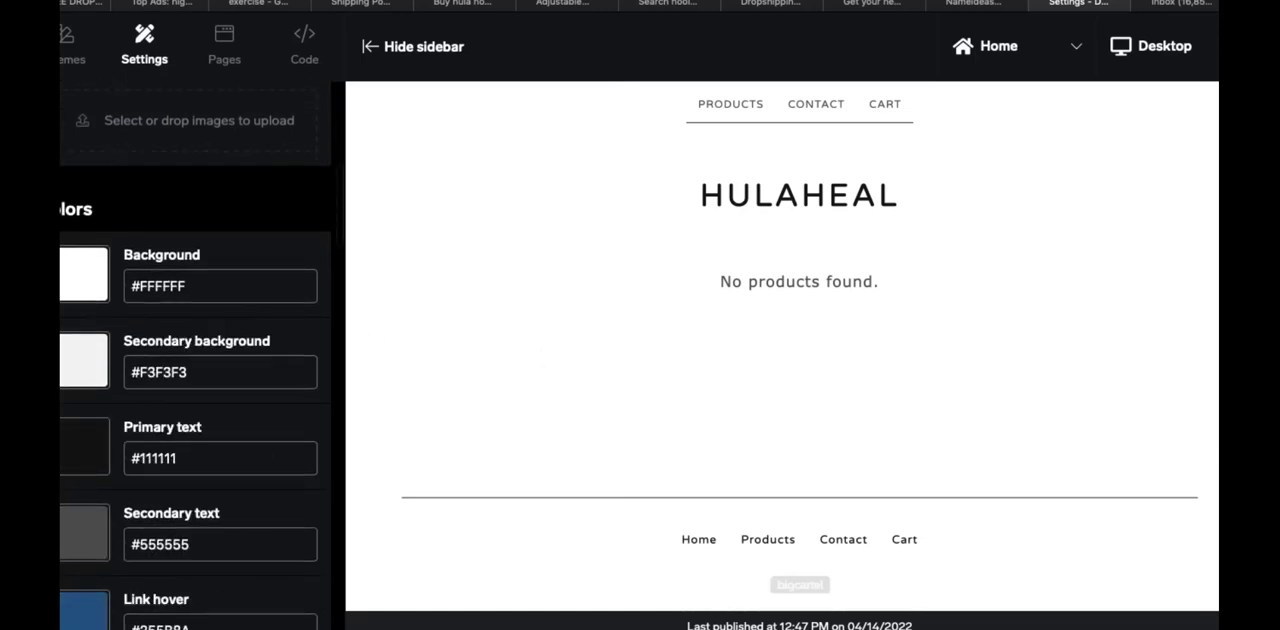
scroll(195, 330, "up", 5)
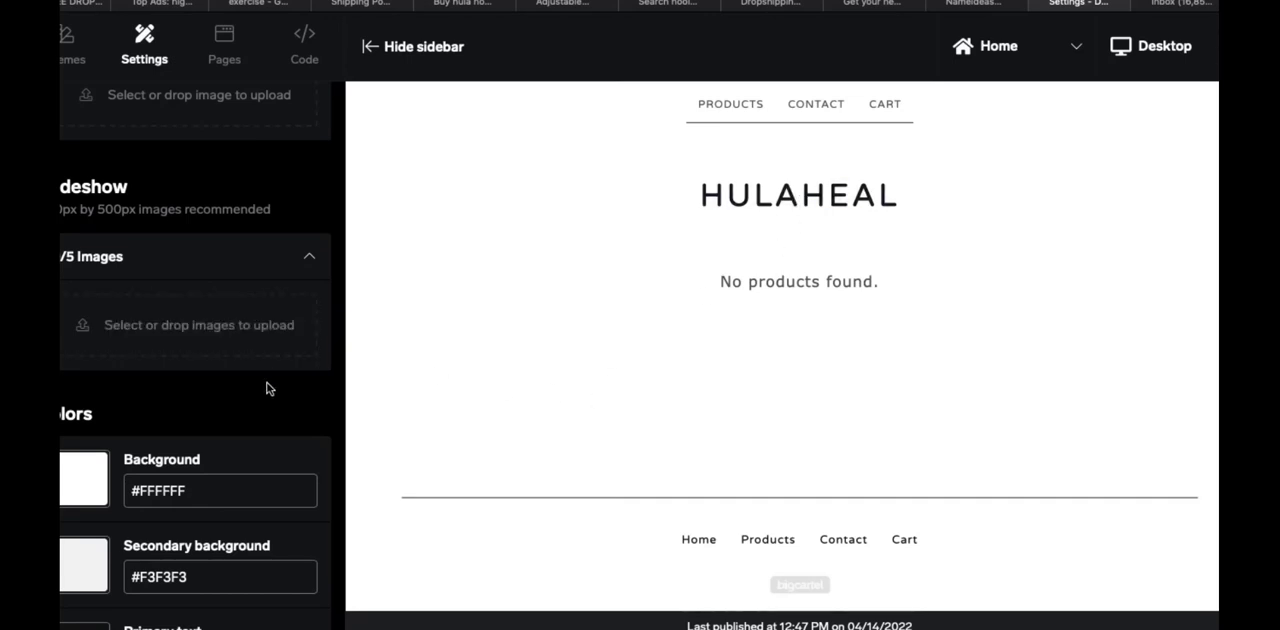
scroll(270, 386, "down", 1)
scroll(195, 360, "down", 5)
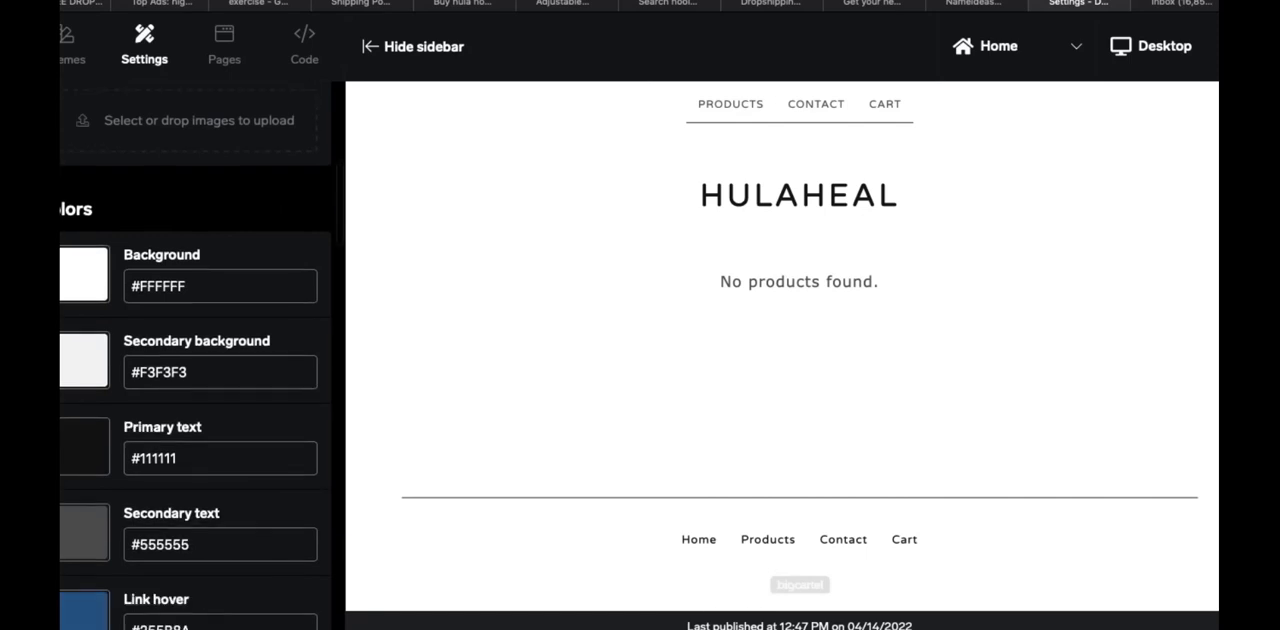
scroll(195, 360, "down", 7)
scroll(195, 360, "up", 4)
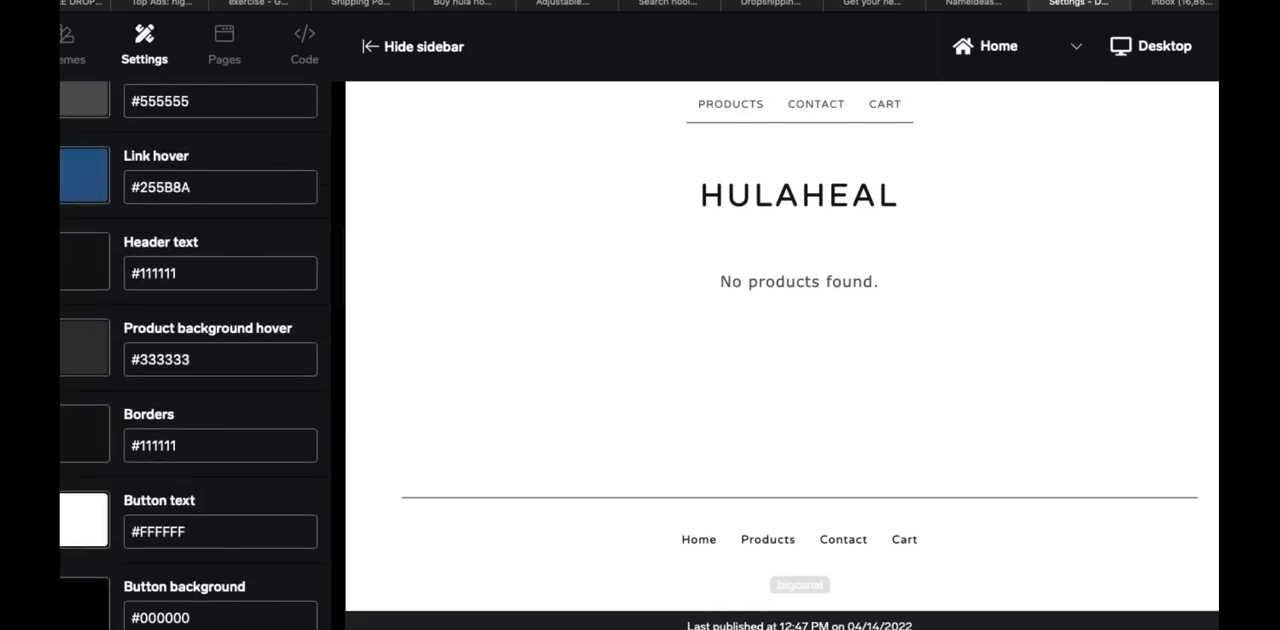
Browse the themes available for the shop, including Roadie and Netizen
left_click(66, 47)
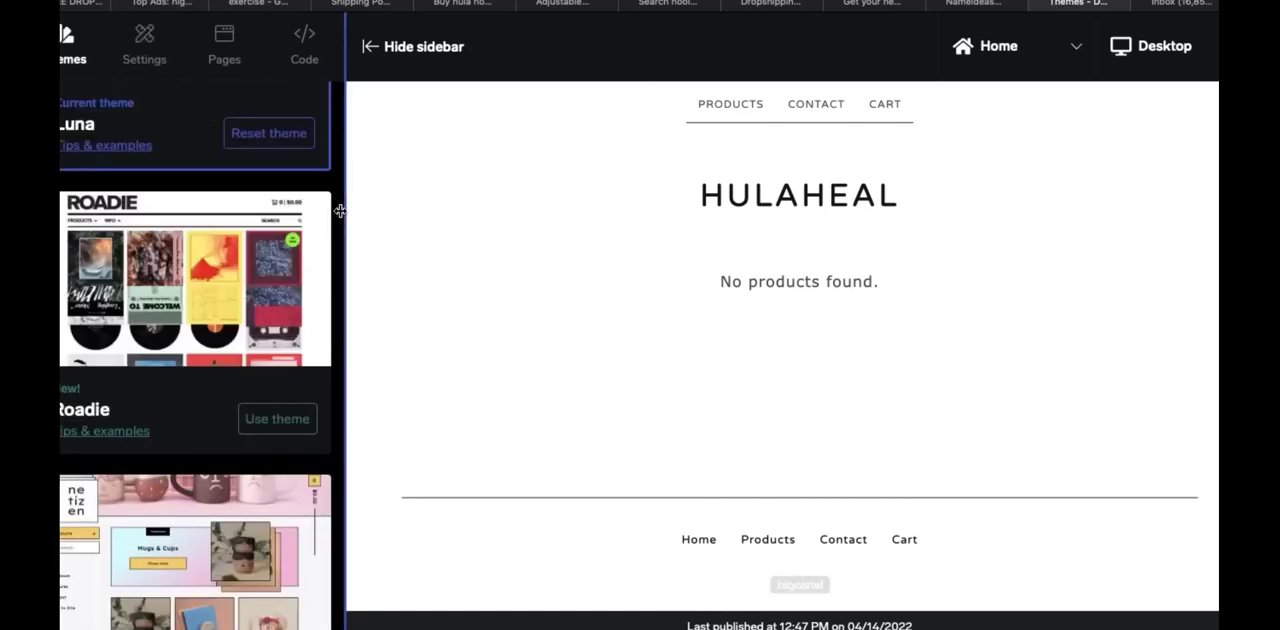
scroll(337, 205, "down", 2)
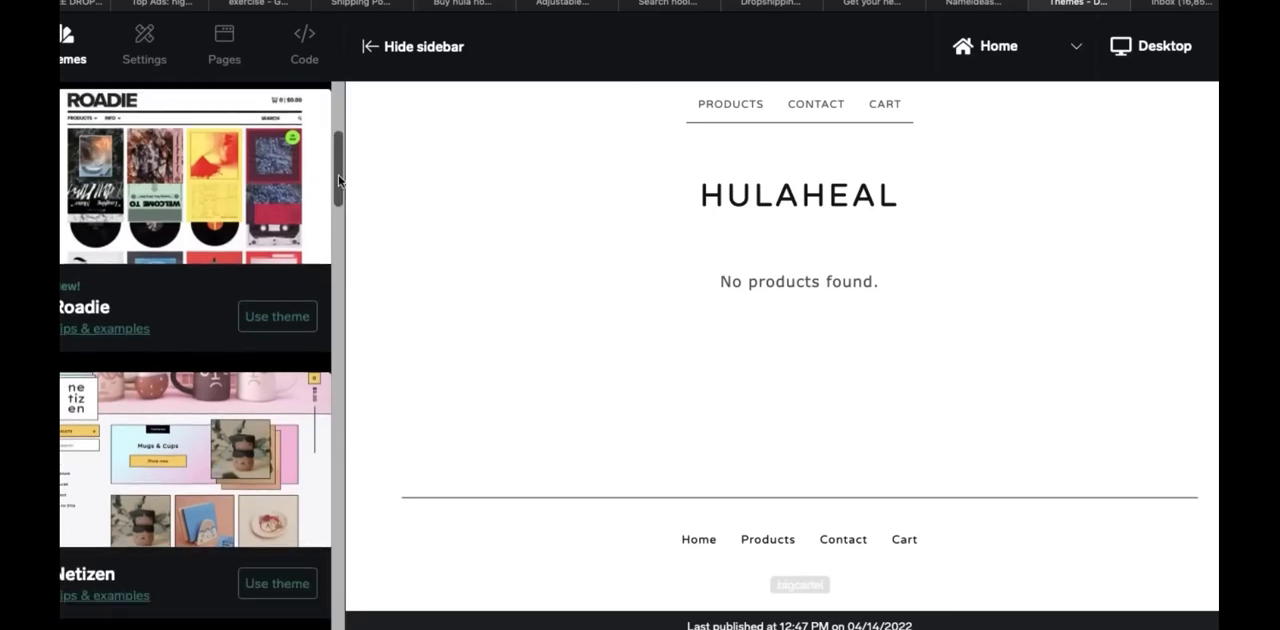
mouse_move(338, 180)
left_mouse_down()
mouse_move(338, 629)
mouse_move(349, 120)
left_mouse_up()
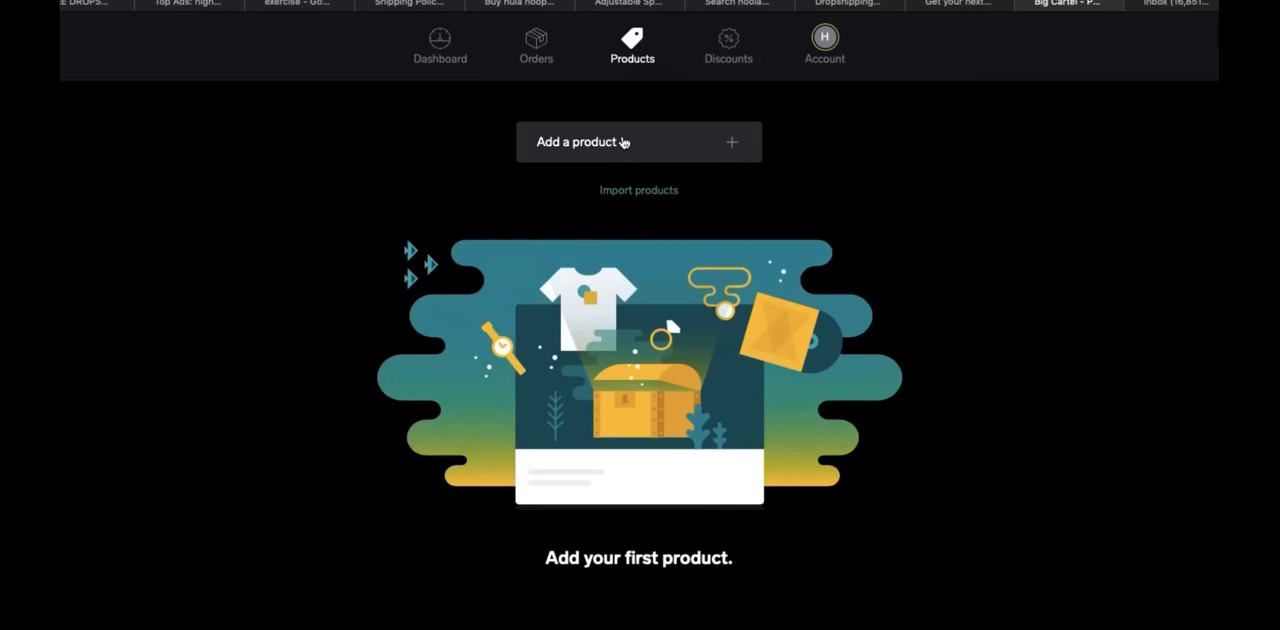
Check the CSV product import option, dismiss it, and start a new product manually
left_click(628, 196)
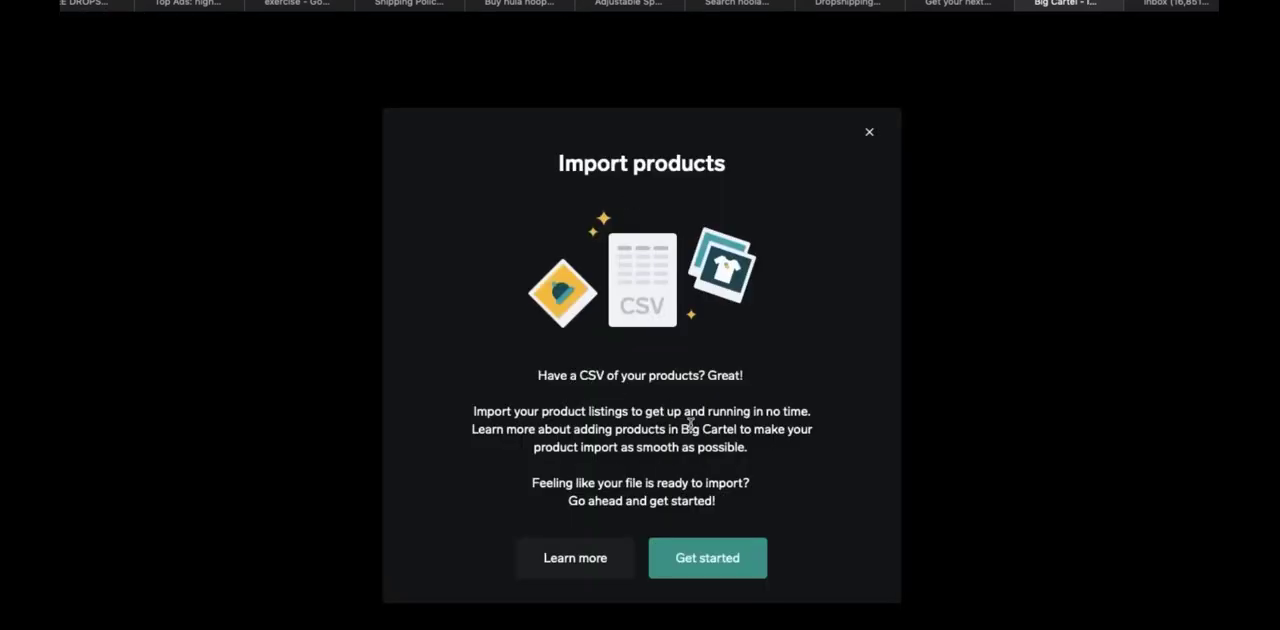
key("Escape")
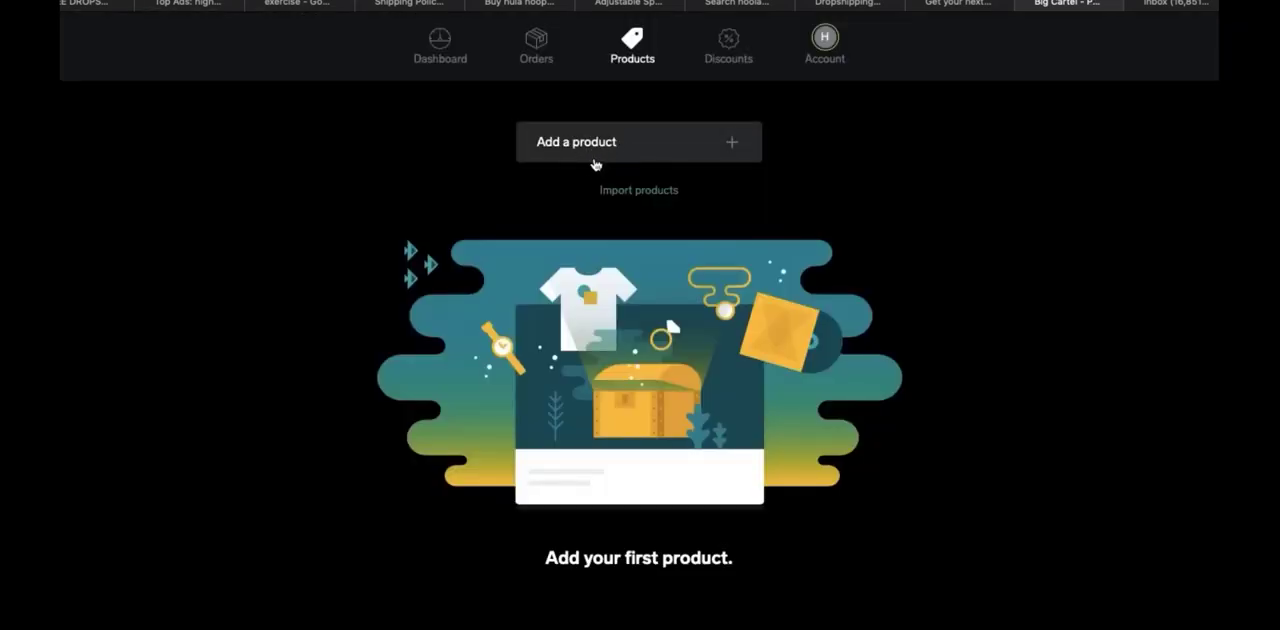
left_click(592, 152)
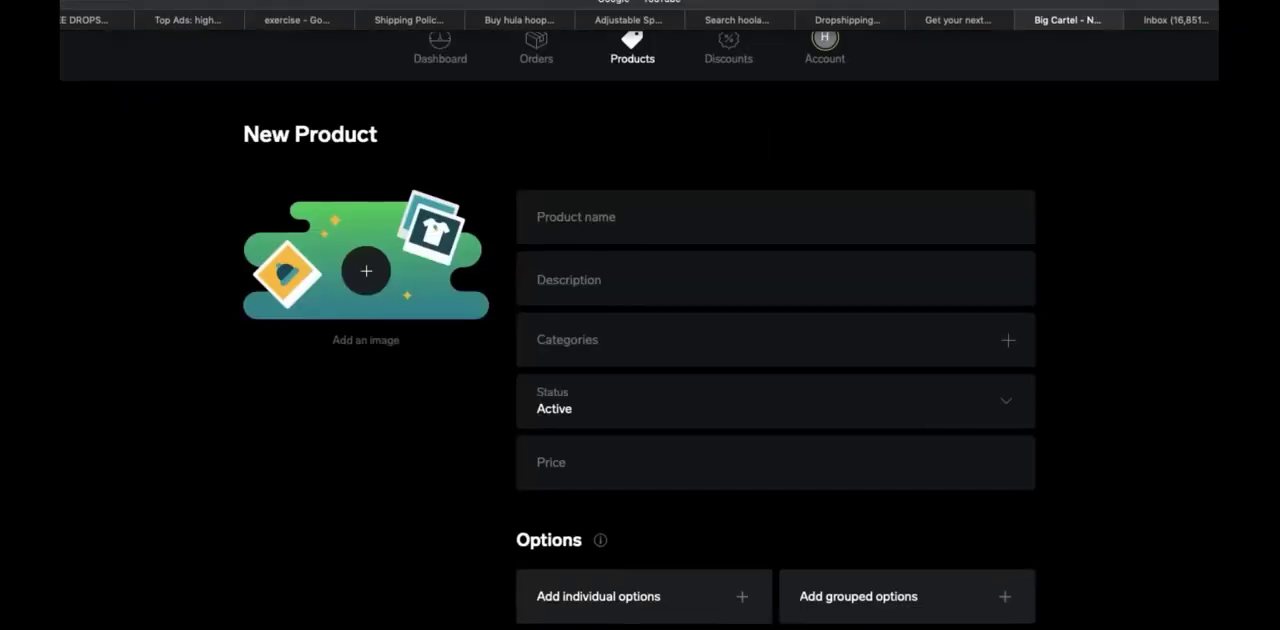
Show the AliExpress hoop listing beside the new product form and capture a screenshot of its main photo
key("ctrl+super+f")
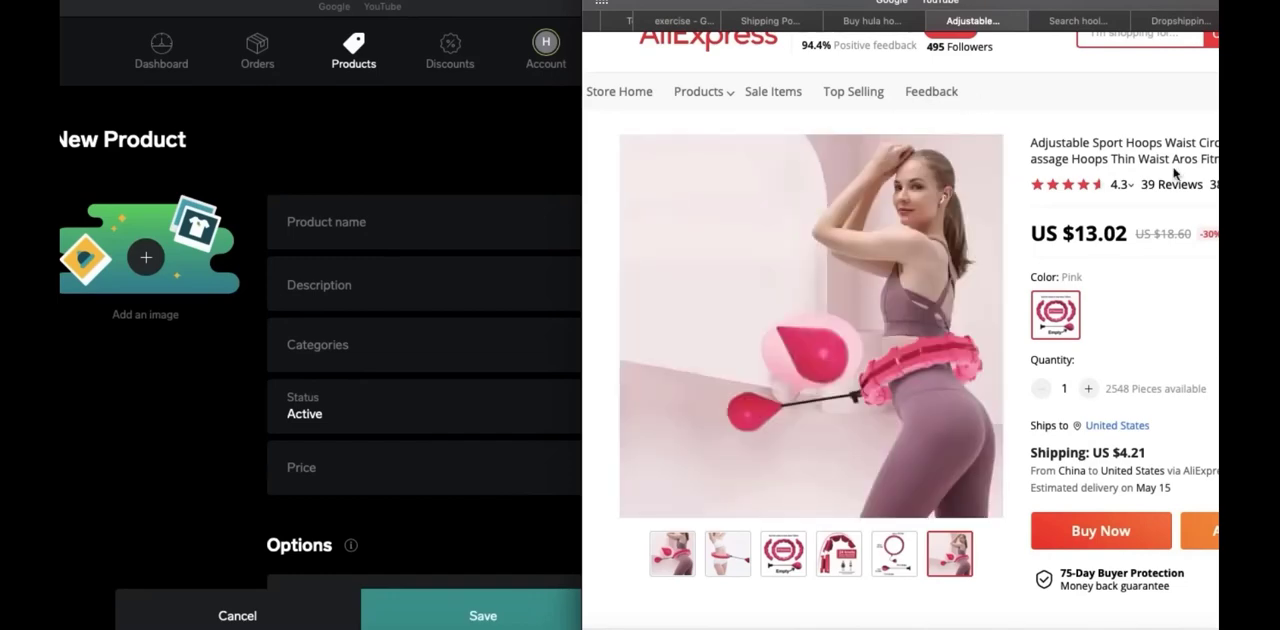
scroll(1142, 157, "right", 5)
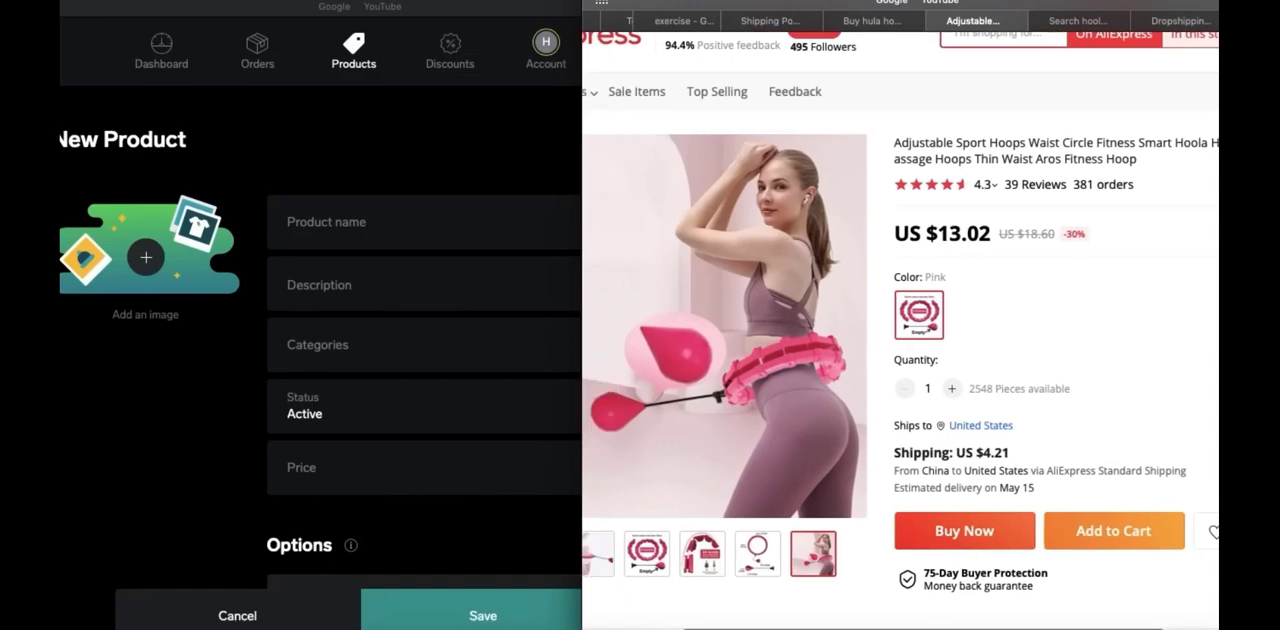
scroll(1140, 160, "left", 1)
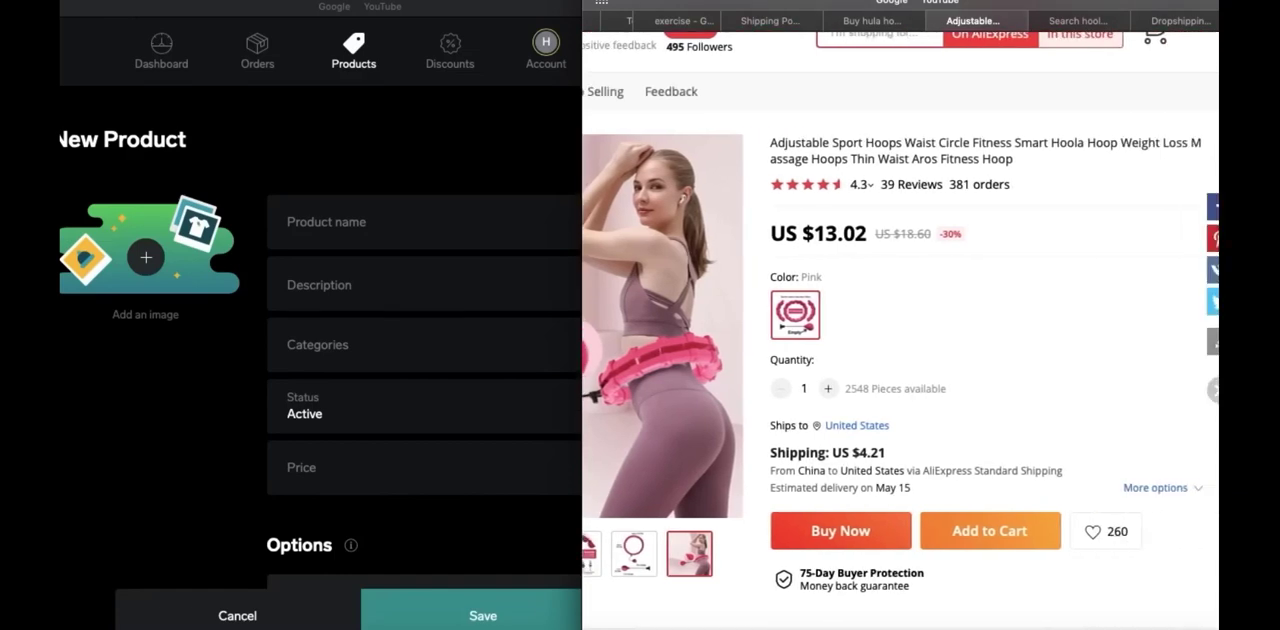
scroll(1054, 143, "left", 4)
scroll(1188, 304, "left", 1)
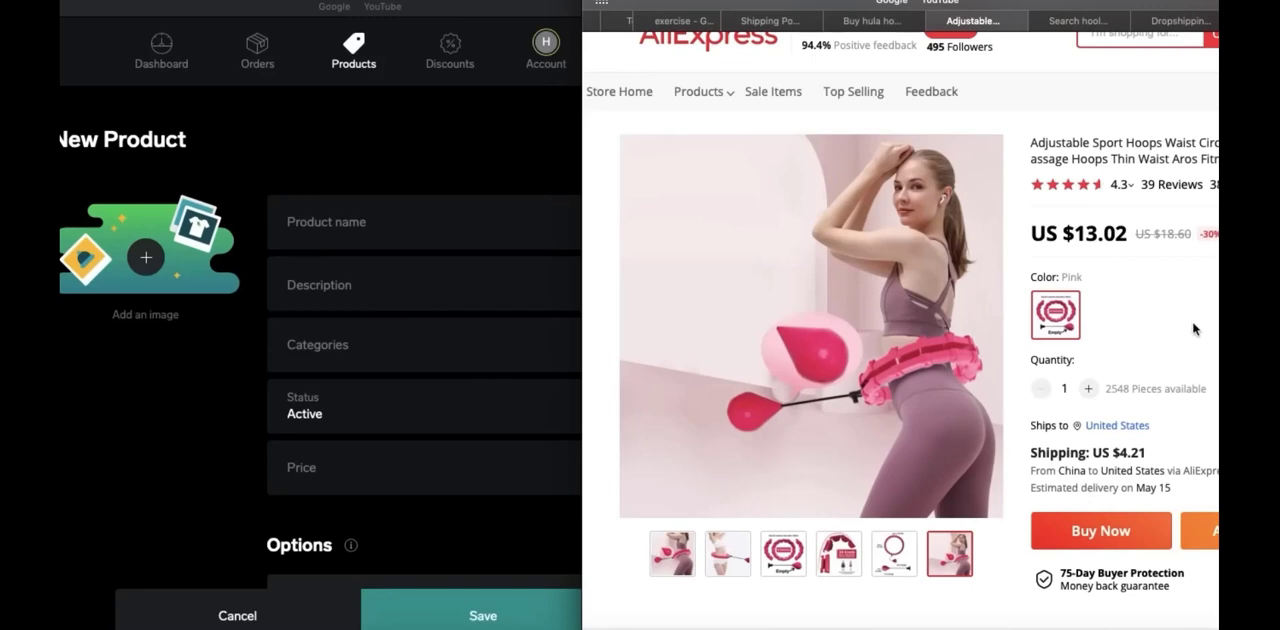
key("super+shift+4")
left_click_drag(622, 136, 1003, 524)
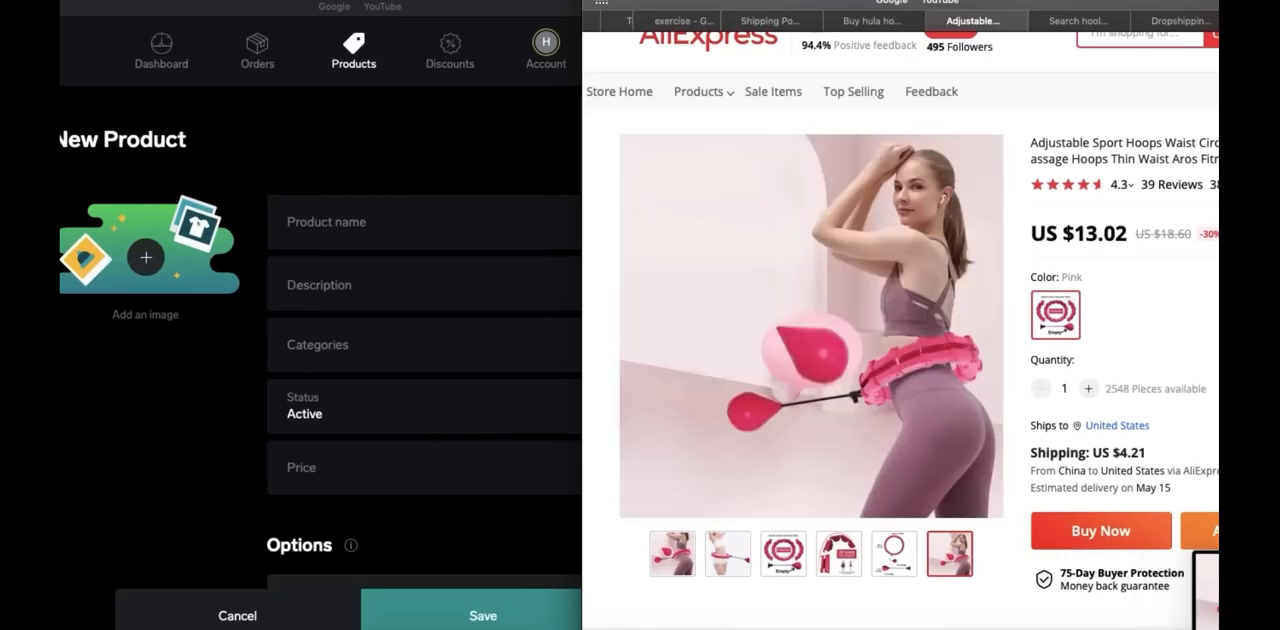
Add the captured hula hoop photo as the new product's image
left_click_drag(1203, 583, 1219, 586)
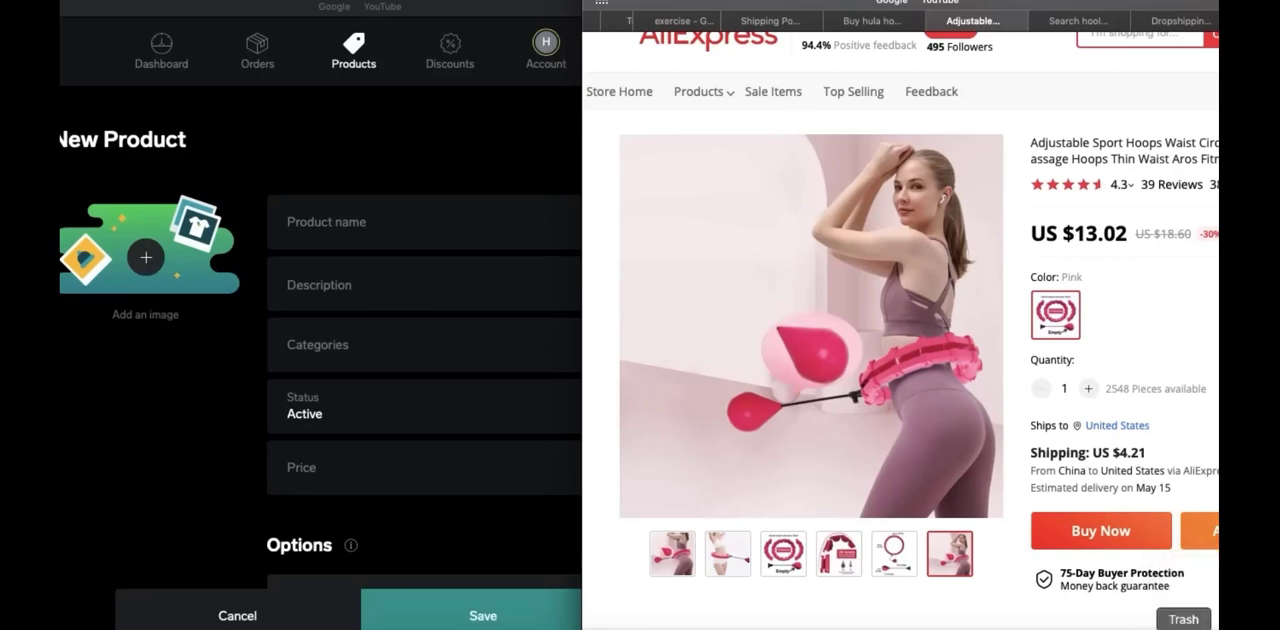
left_click(1145, 440)
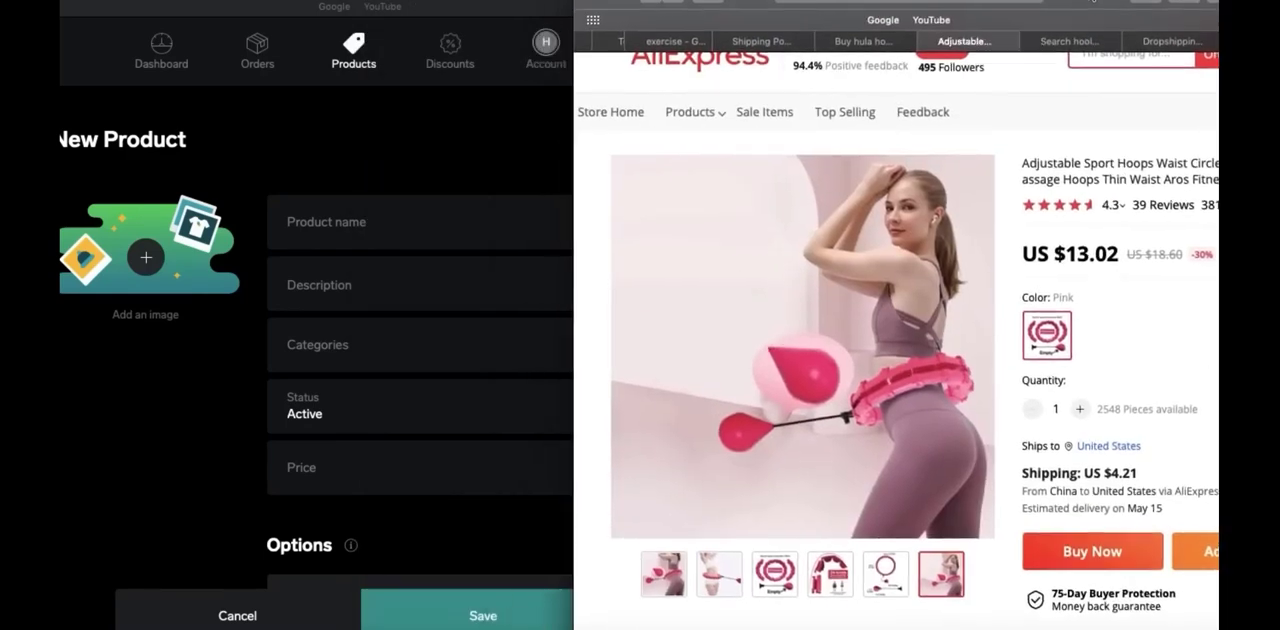
left_click_drag(1093, 1, 1101, 0)
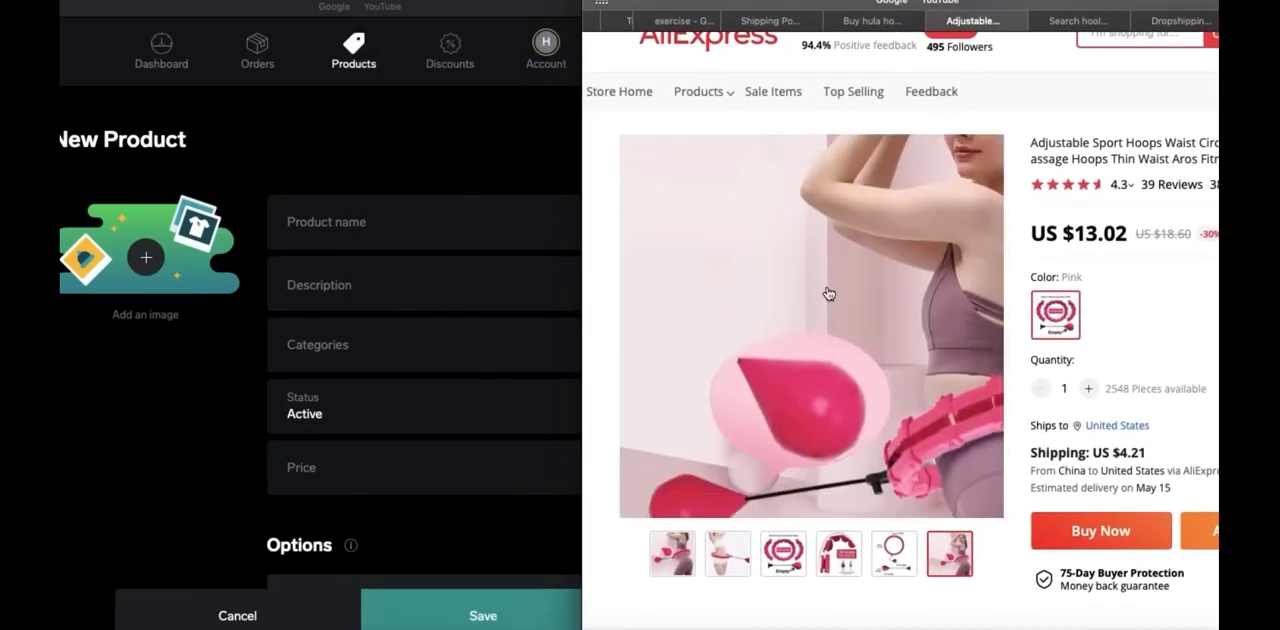
left_click(146, 258)
left_click(146, 260)
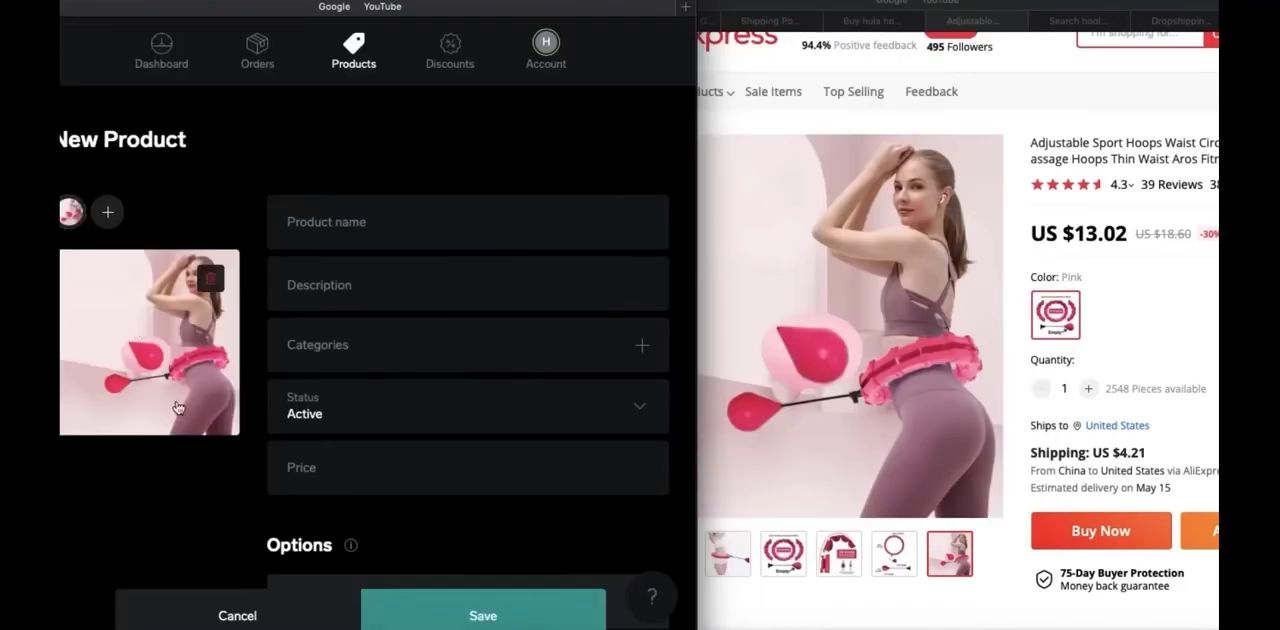
Examine the hoop's full title on the AliExpress listing for wording to use in the product name
left_click(1177, 198)
scroll(1175, 197, "right", 2)
scroll(900, 330, "right", 2)
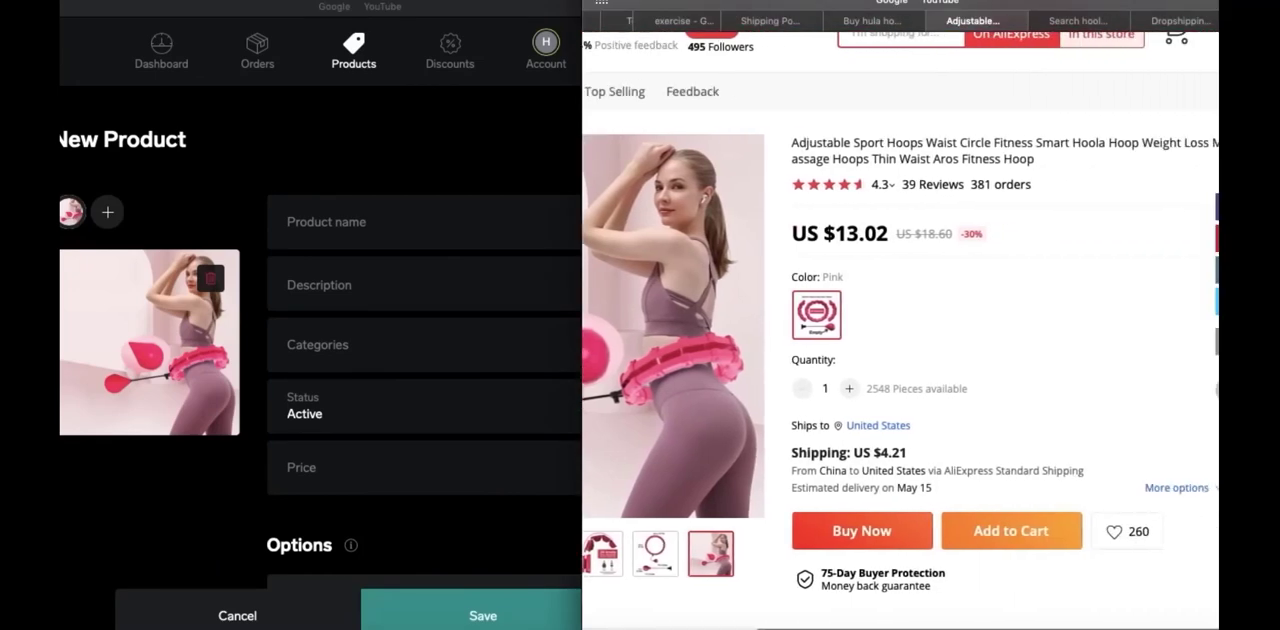
scroll(900, 330, "up", 1)
scroll(900, 330, "right", 2)
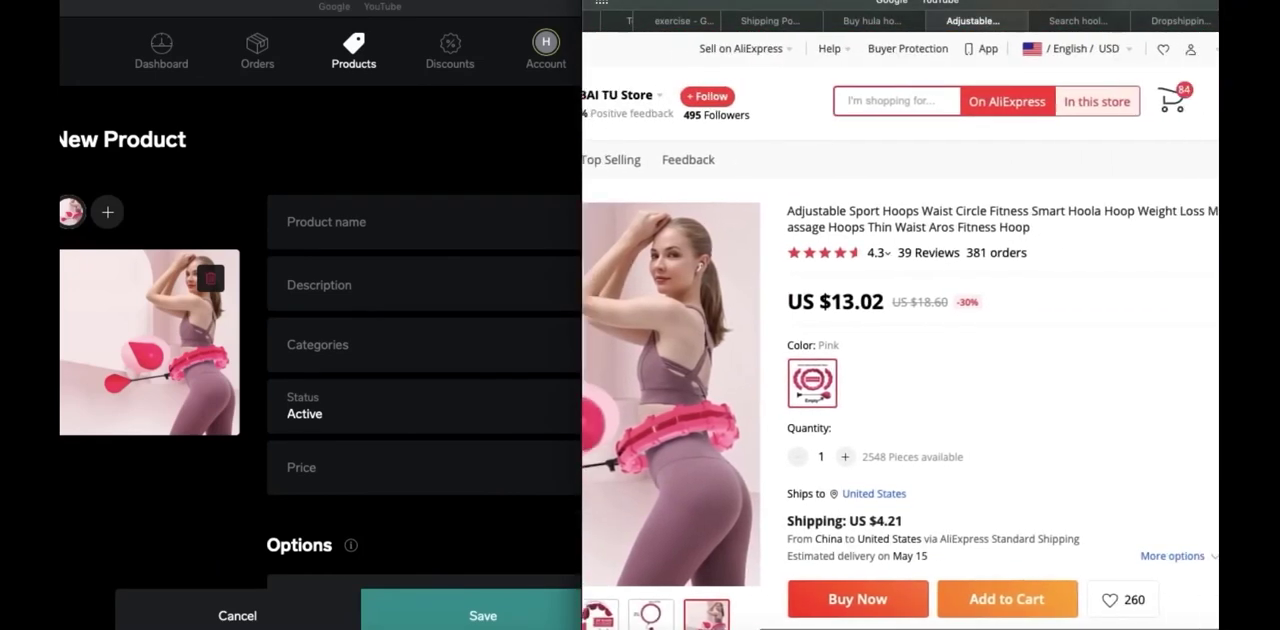
scroll(900, 330, "down", 1)
left_click_drag(1028, 165, 936, 160)
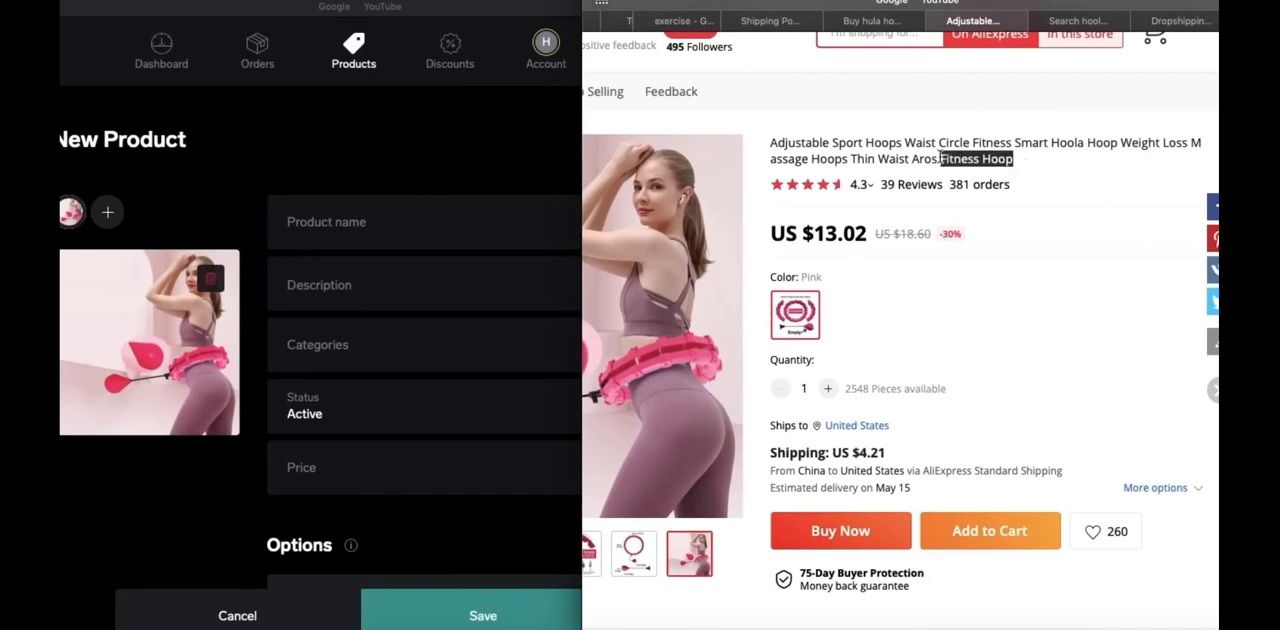
left_click(837, 141)
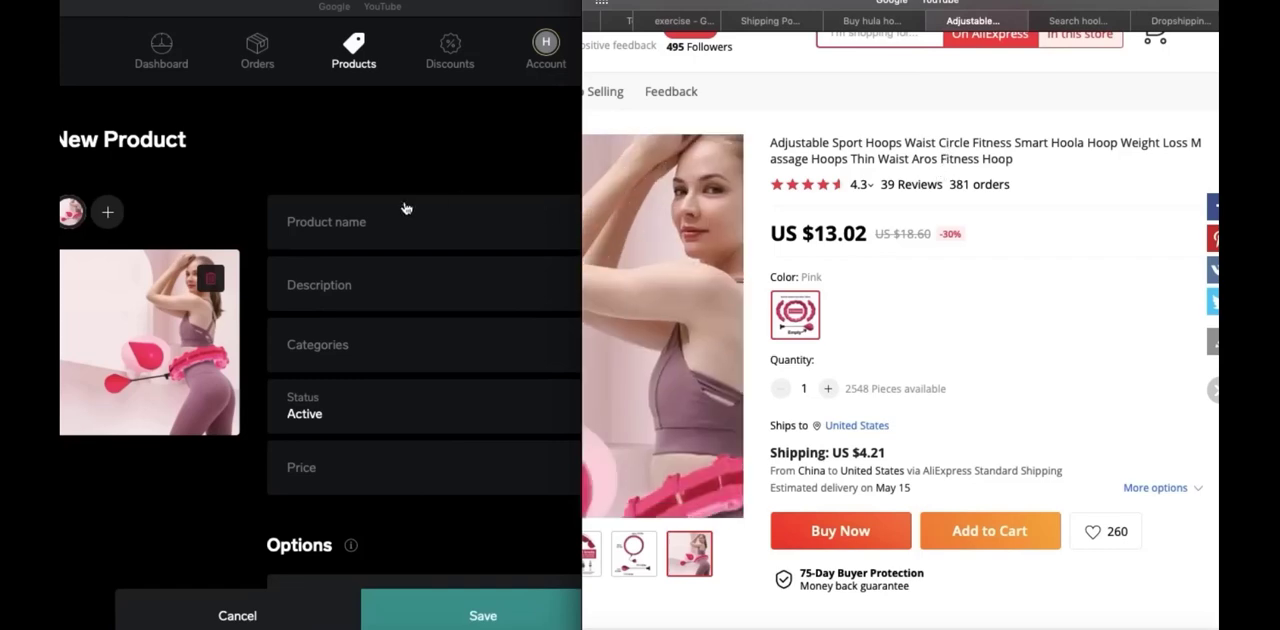
Name the new product "Adjustable Hula Hoop Waist Fitness Hoop"
left_click(343, 215)
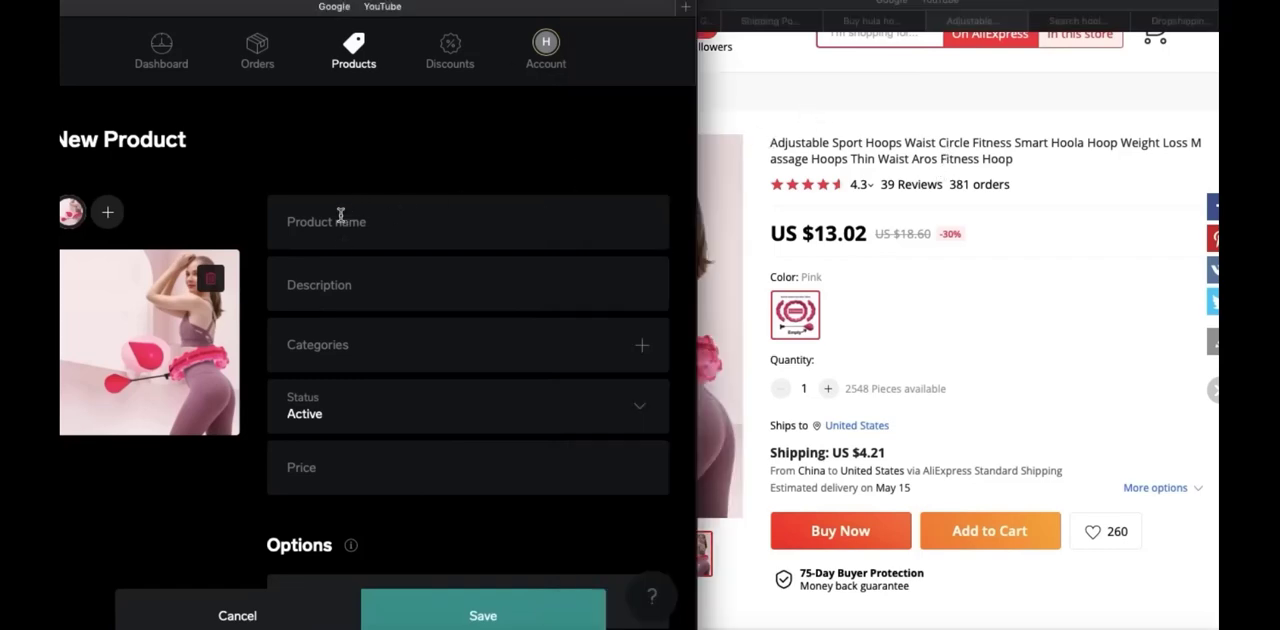
left_click(340, 216)
type("Ad")
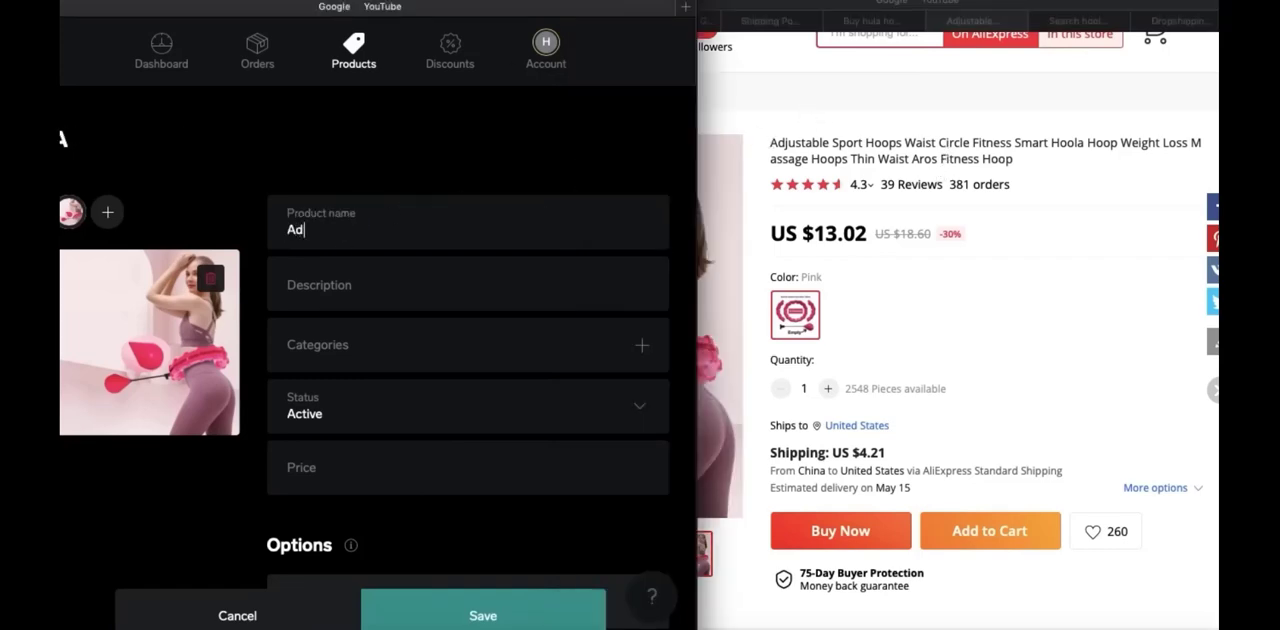
type("justable Hula H")
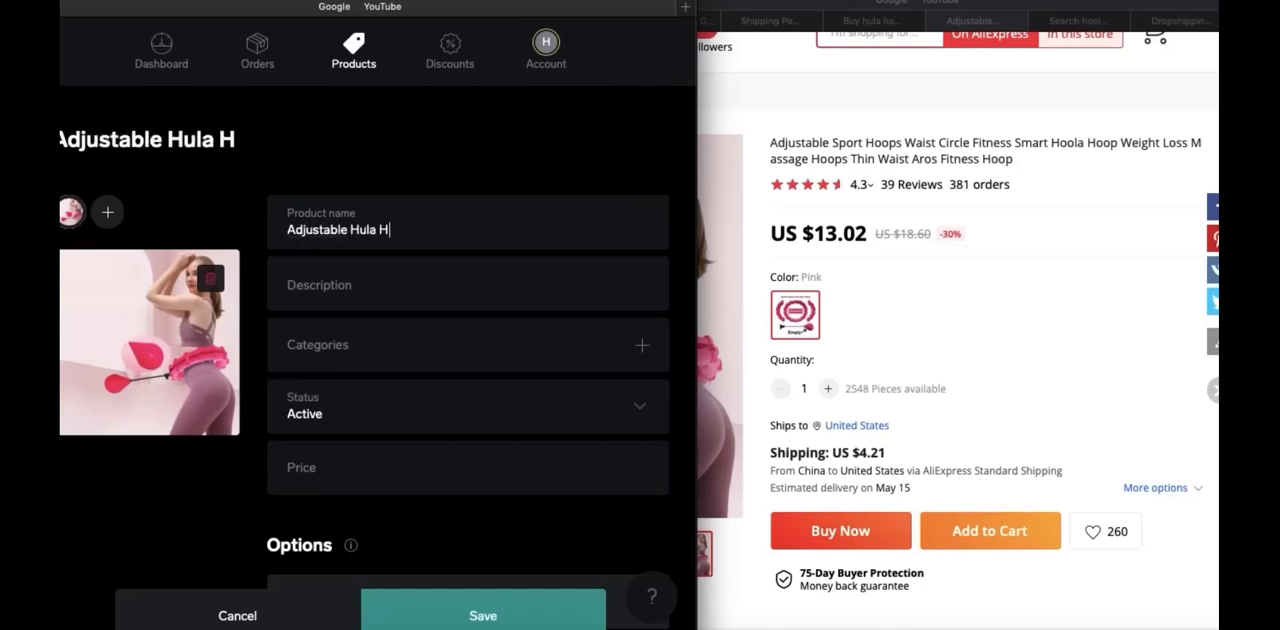
type("oop Waist ")
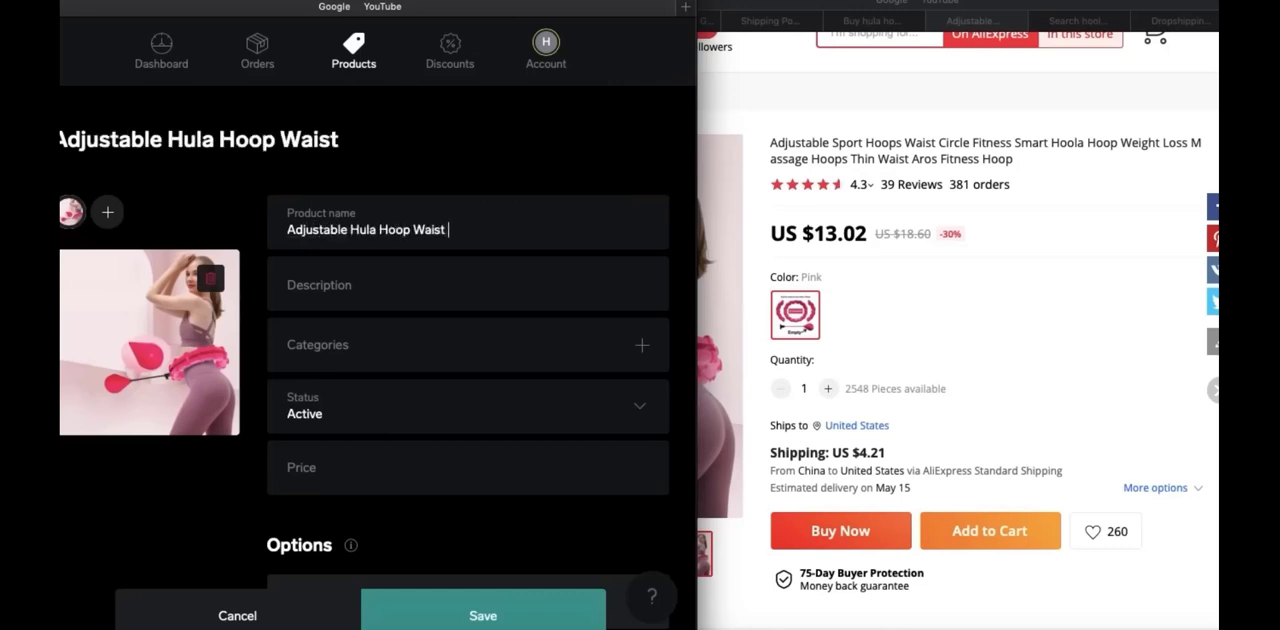
type("Fitness Hoop")
scroll(357, 214, "down", 1)
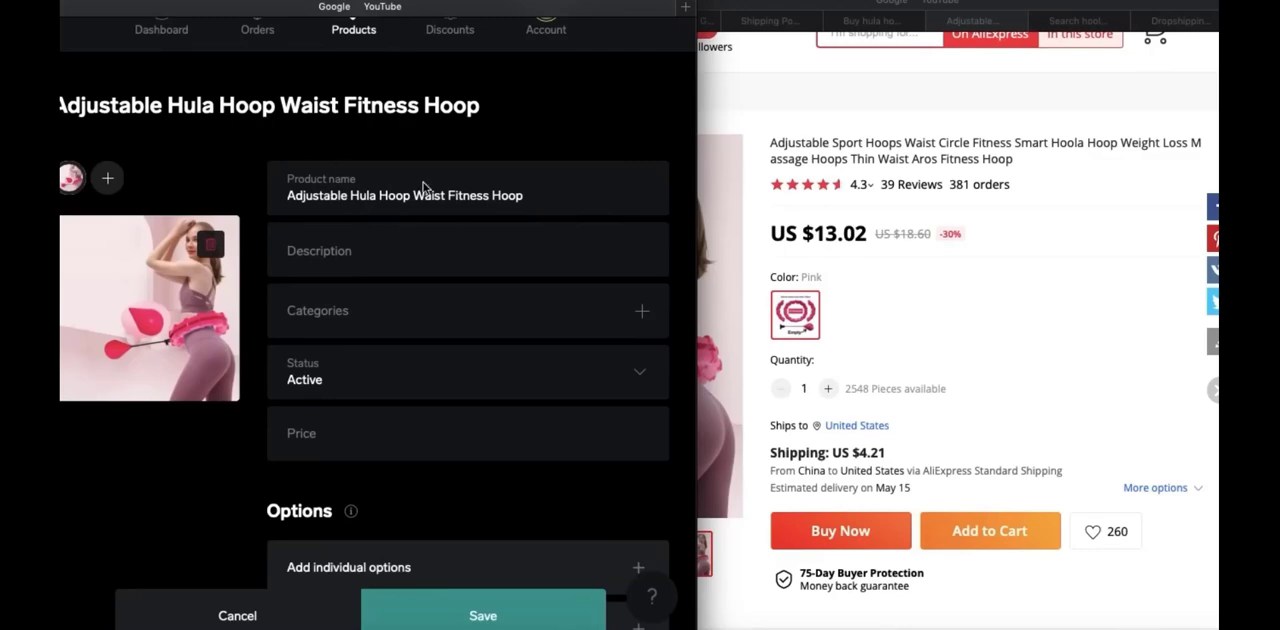
Look through the AliExpress hoop listing's photos, dimensions, installation steps and reviews for details to use in the product description
left_click(961, 192)
scroll(961, 192, "down", 3)
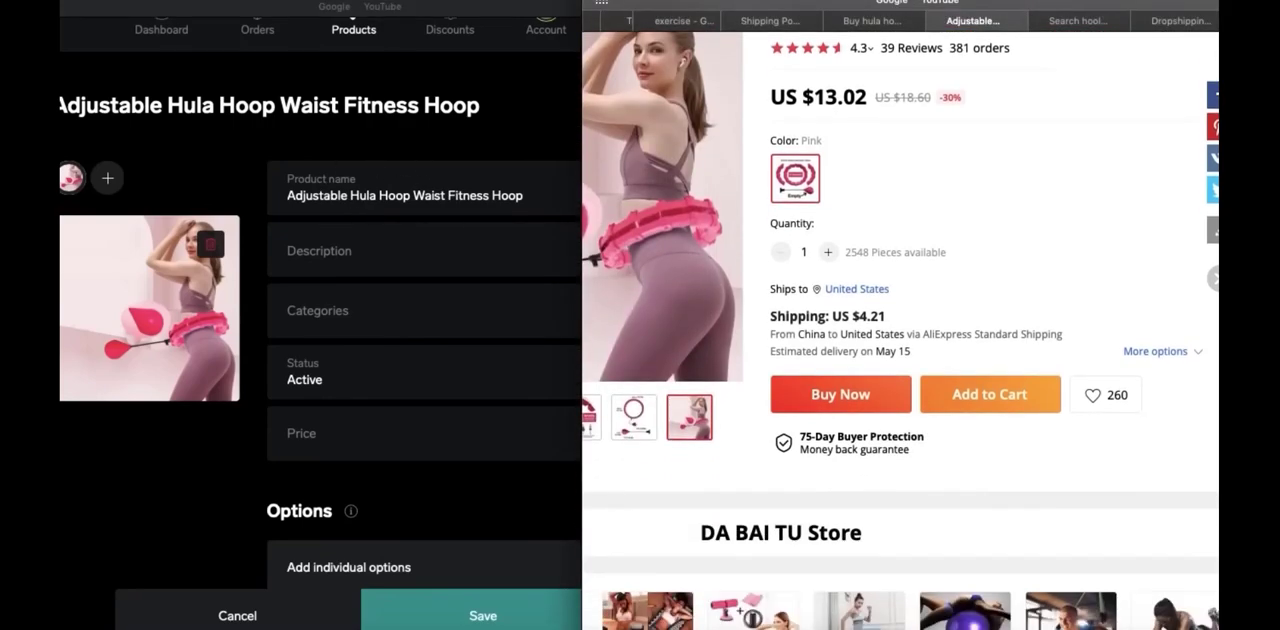
scroll(900, 330, "down", 15)
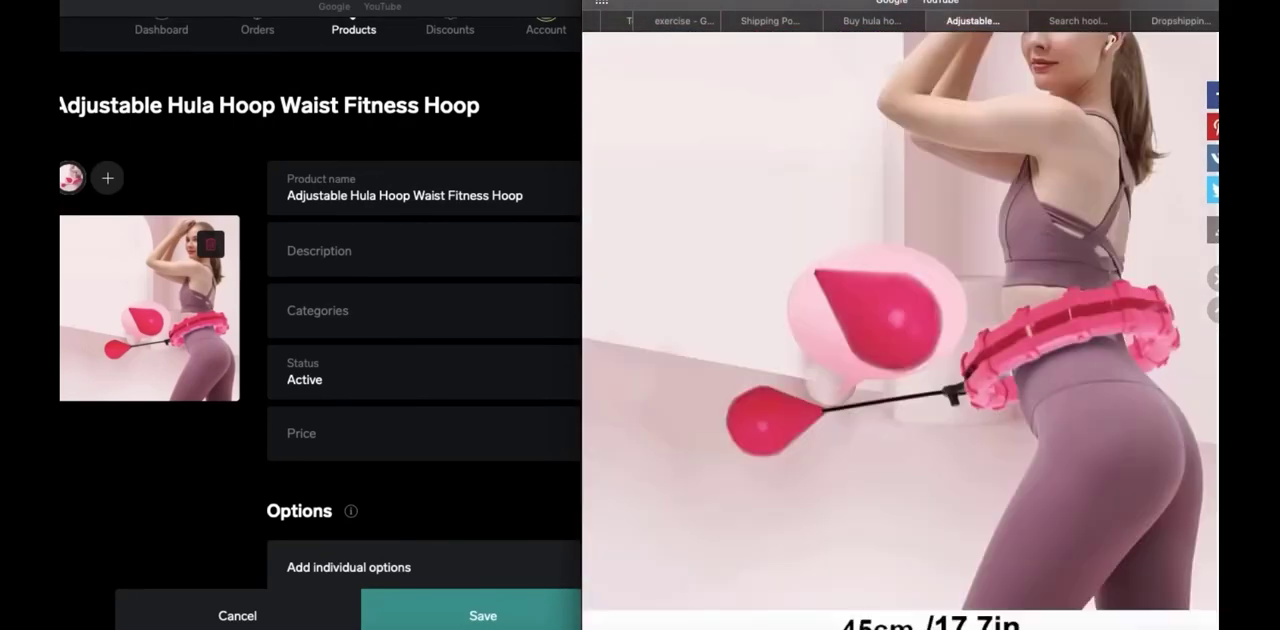
scroll(900, 330, "up", 5)
scroll(900, 330, "down", 12)
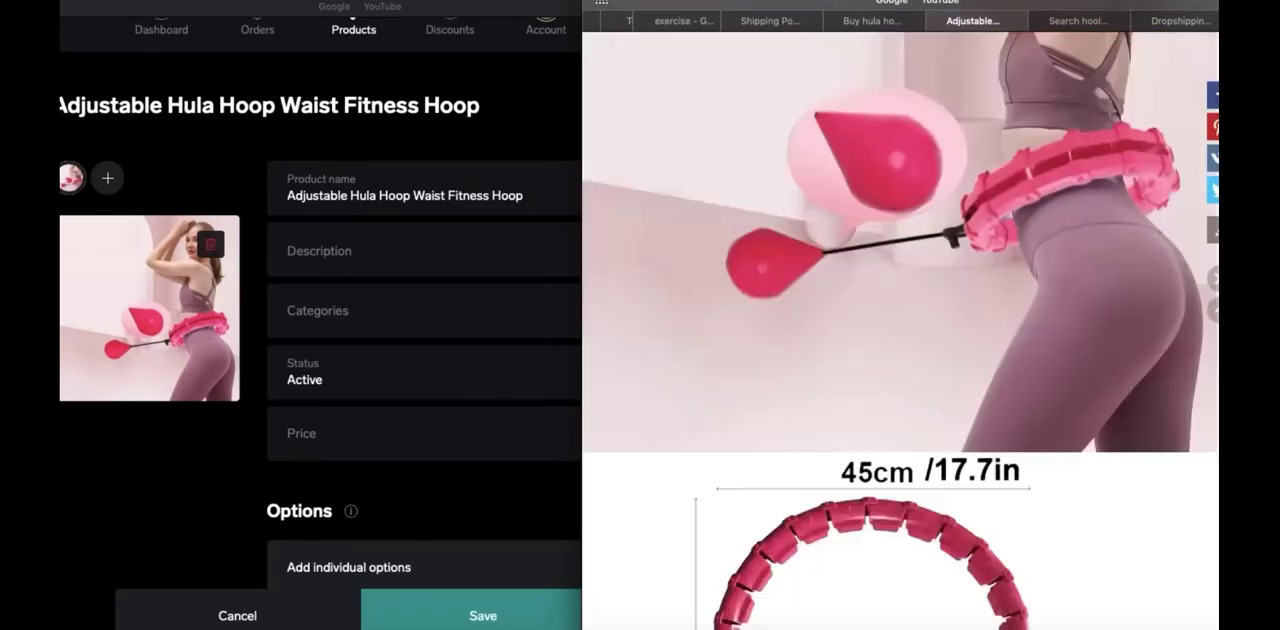
scroll(900, 330, "down", 20)
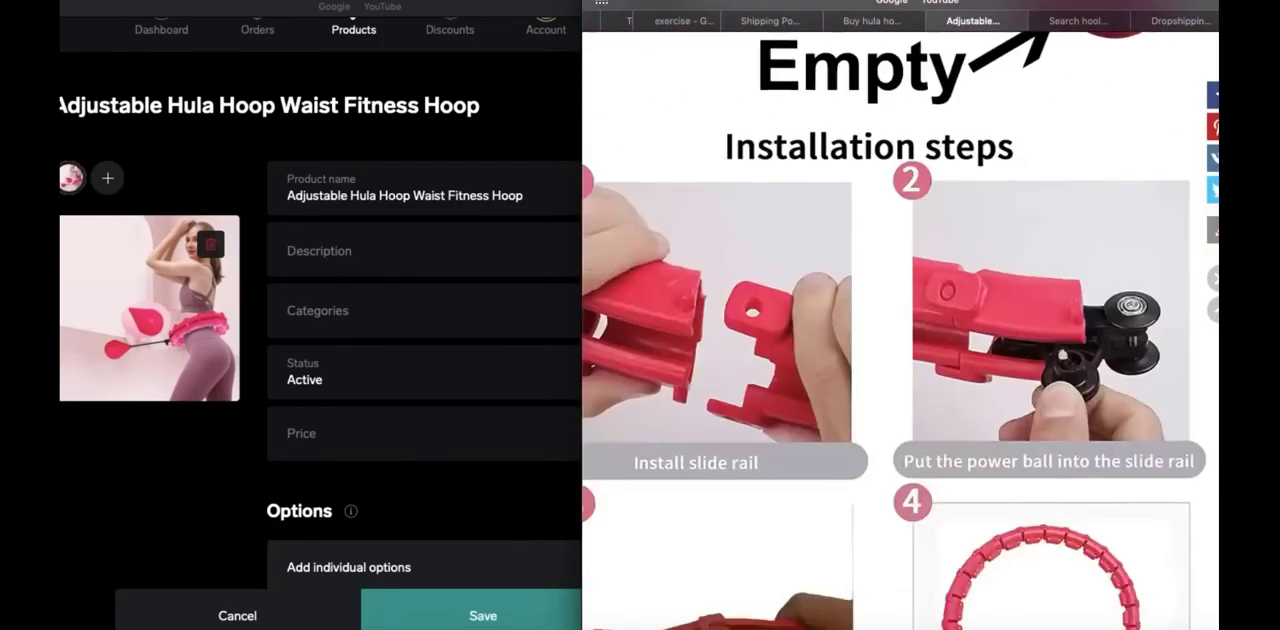
scroll(900, 330, "up", 20)
scroll(900, 330, "down", 15)
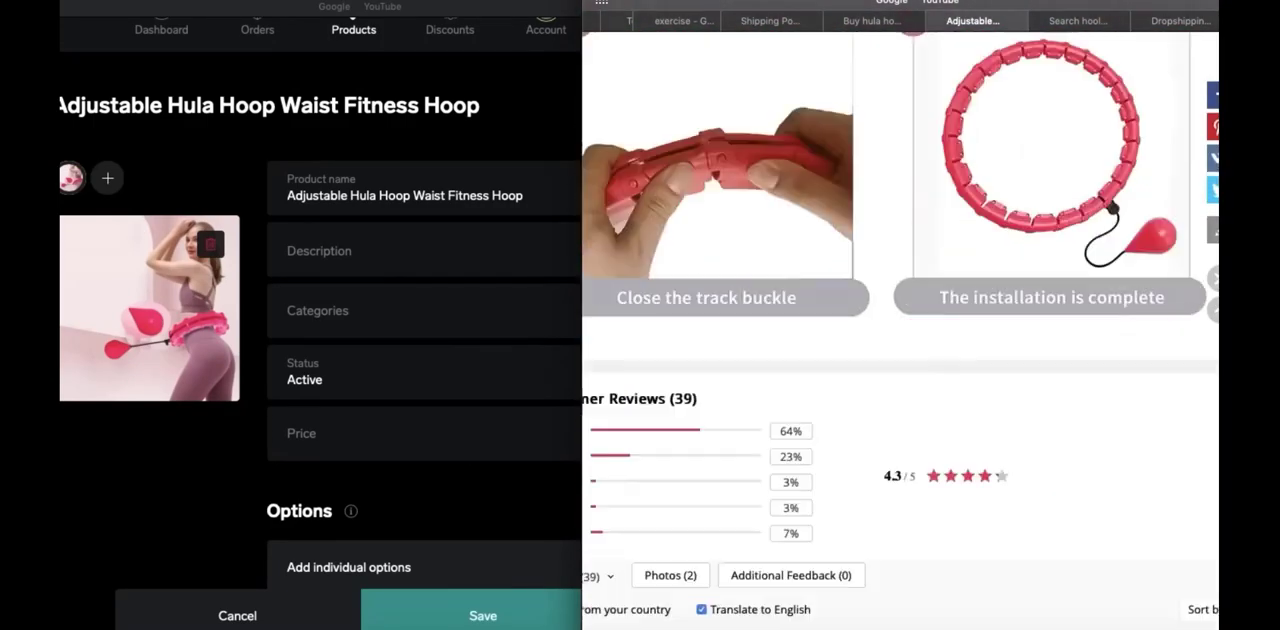
scroll(900, 330, "up", 20)
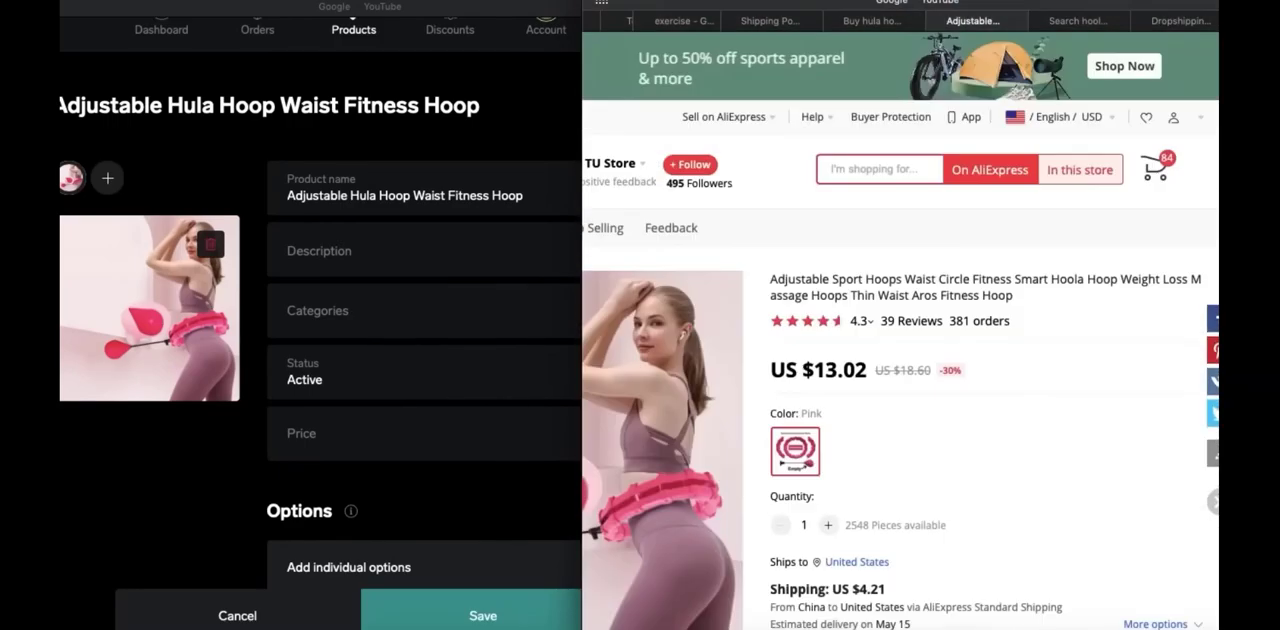
Open the Hula Hoopy competitor store and examine the Weighted Hula Hoopy product's description and feature list
left_click(688, 22)
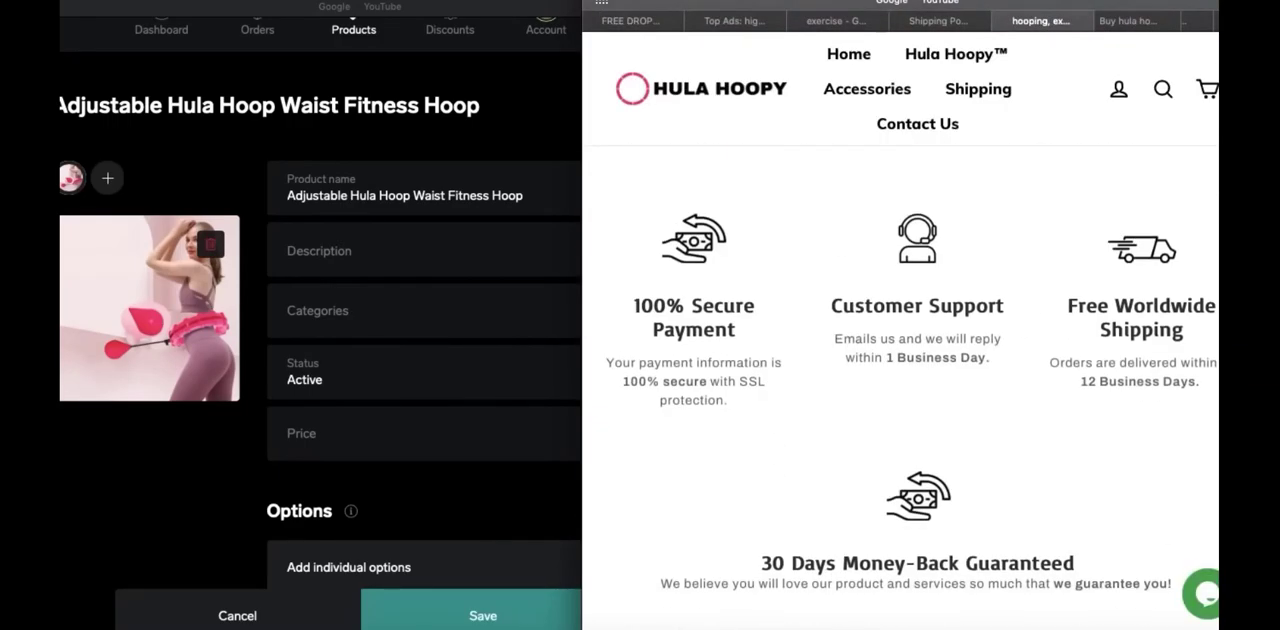
scroll(900, 380, "down", 10)
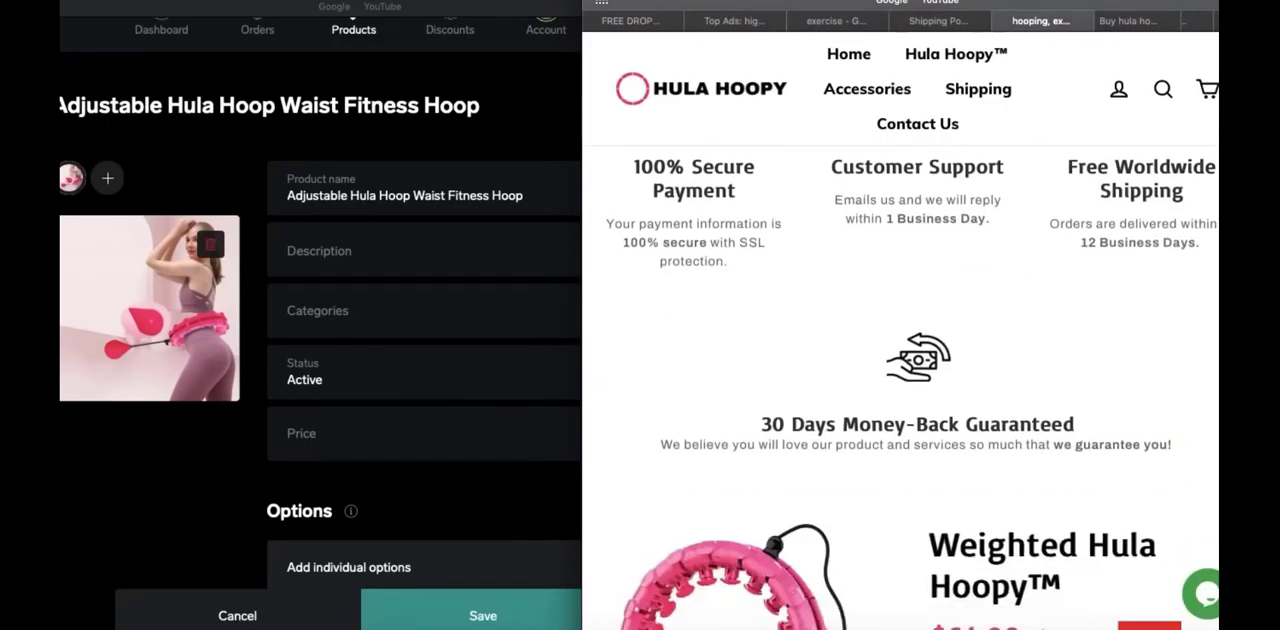
scroll(900, 380, "down", 1)
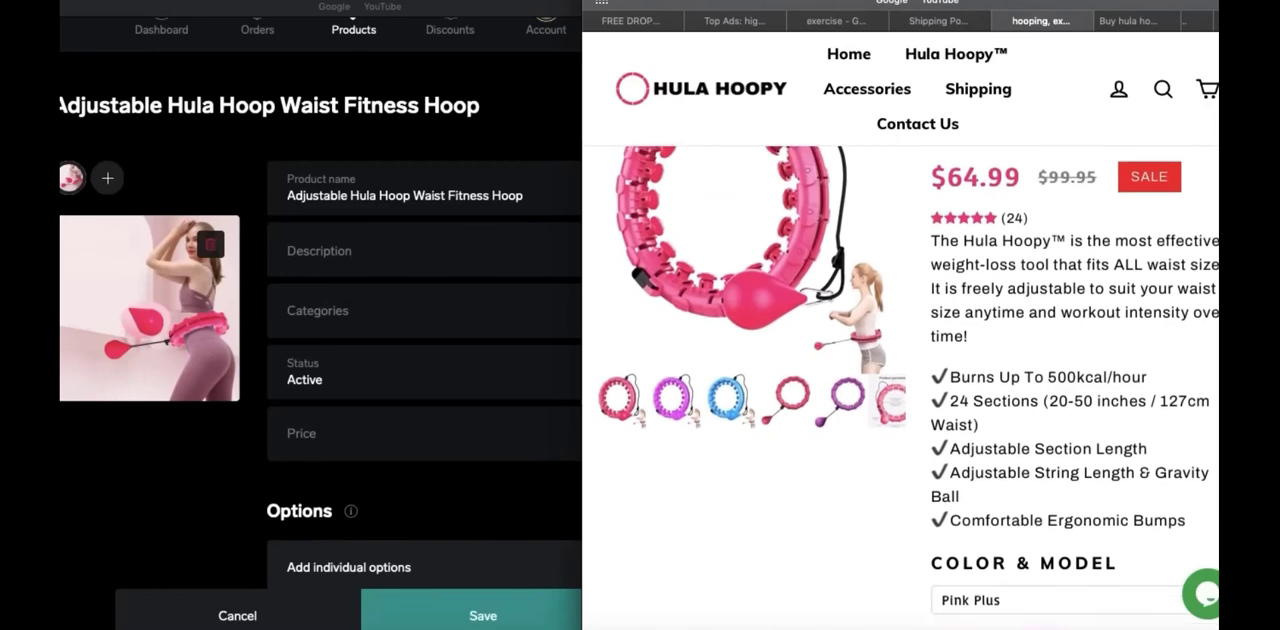
left_click_drag(929, 242, 1009, 268)
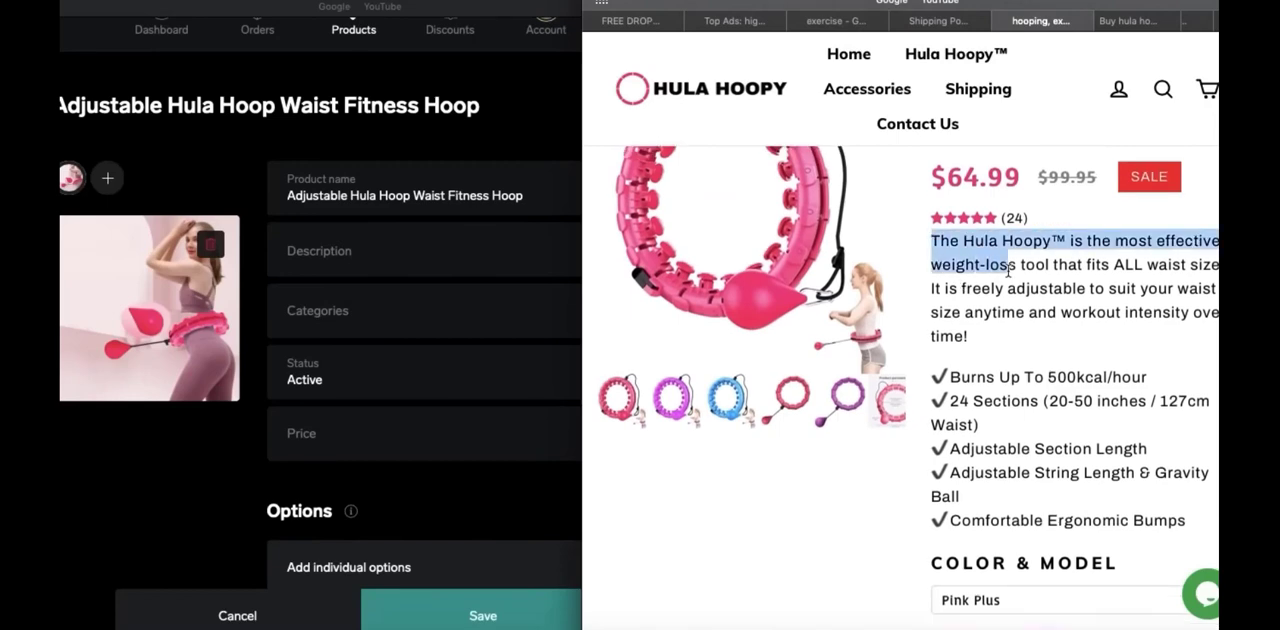
left_click(1009, 272)
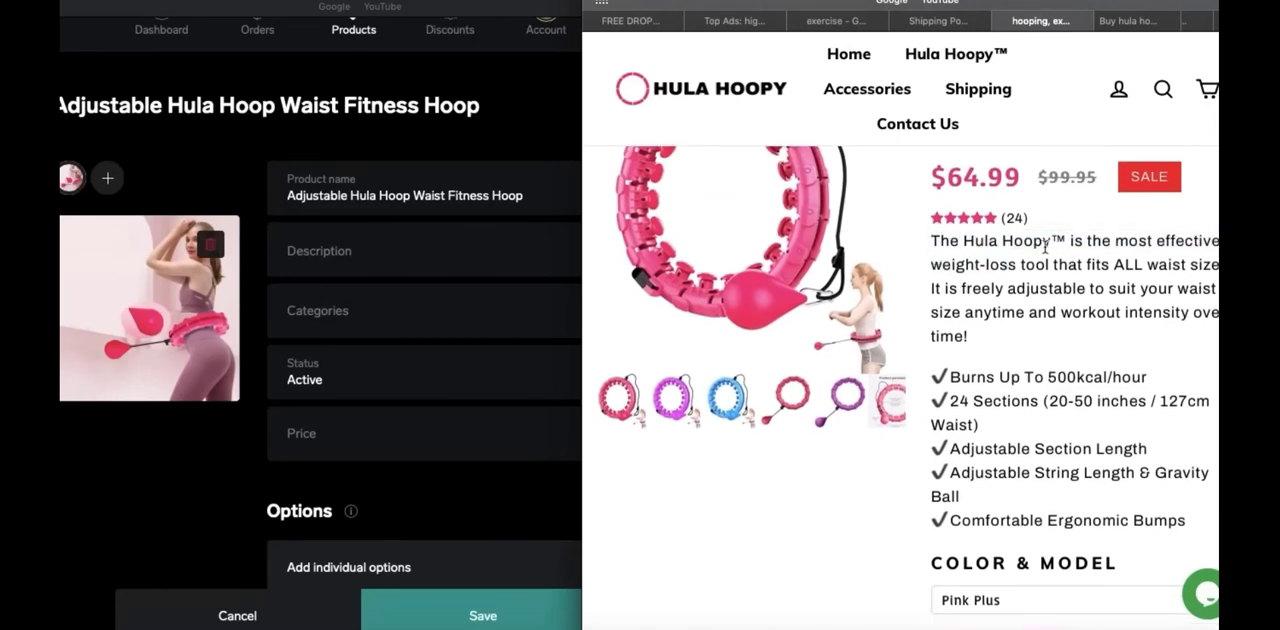
scroll(1046, 246, "up", 1)
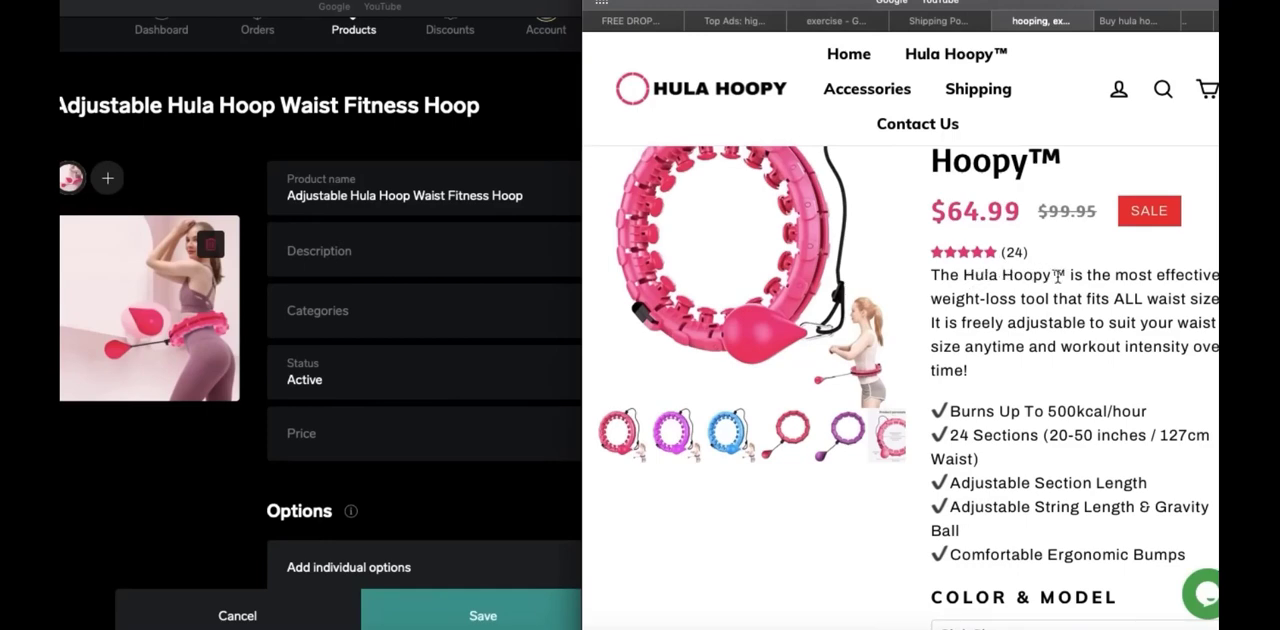
scroll(1057, 277, "up", 2)
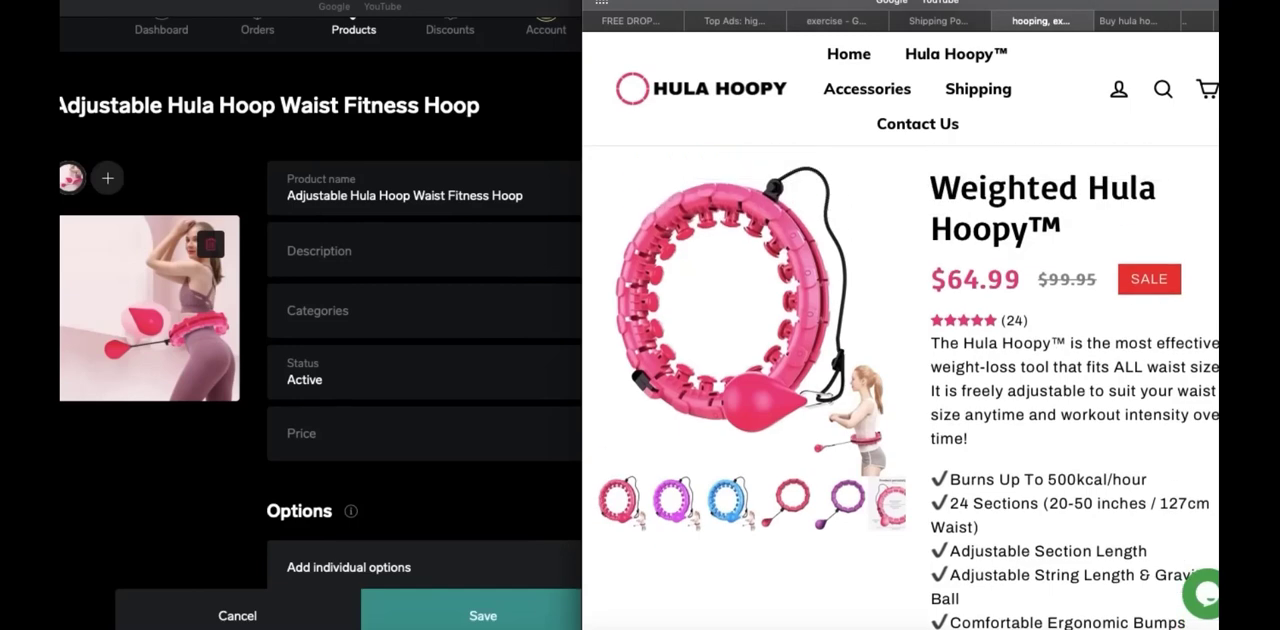
scroll(909, 388, "down", 2)
scroll(909, 388, "down", 2)
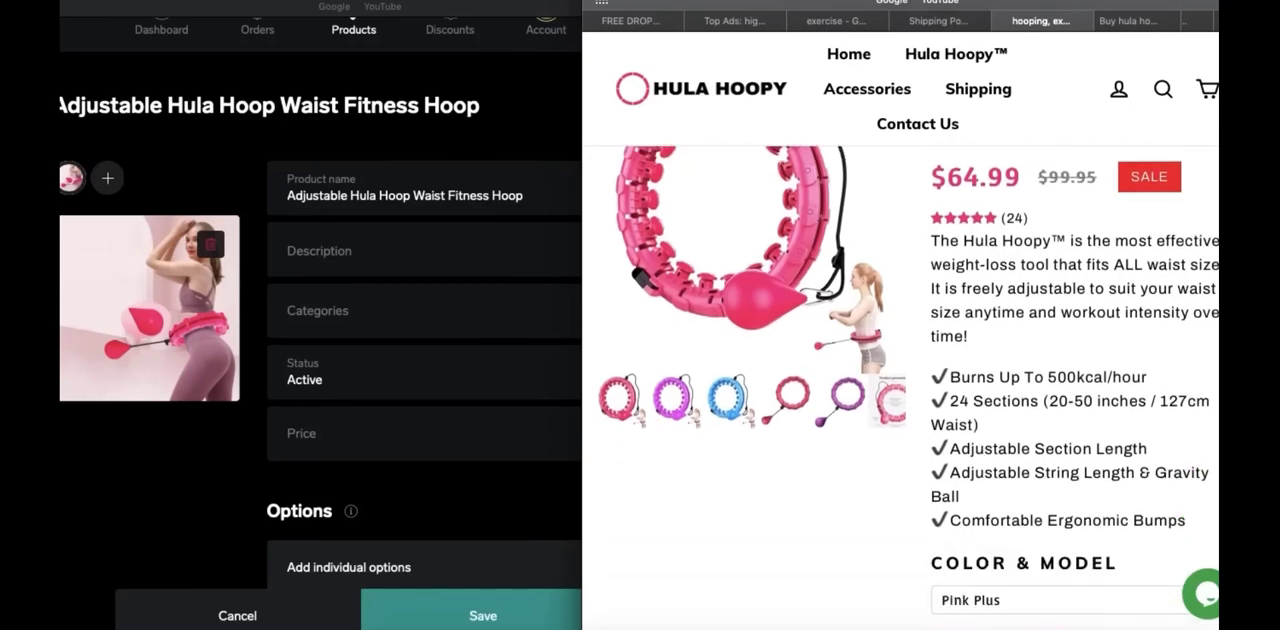
scroll(909, 388, "up", 1)
Copy the Hula Hoopy description with its feature list into the new product's description
left_click_drag(933, 240, 1188, 520)
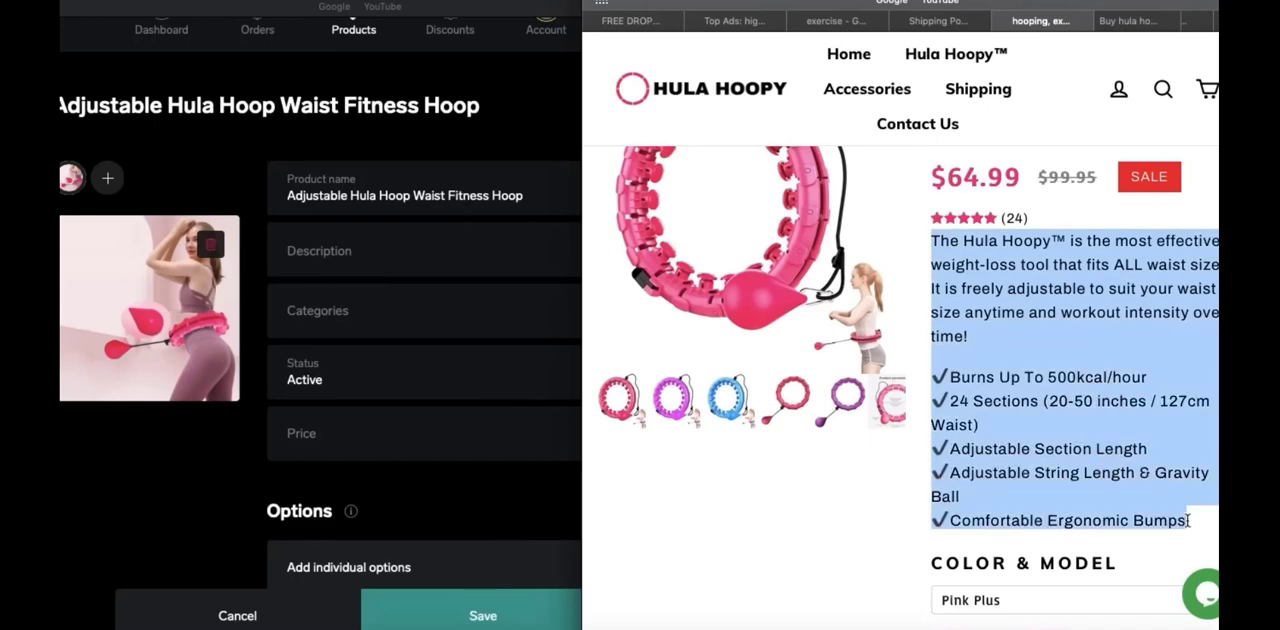
right_click(1037, 455)
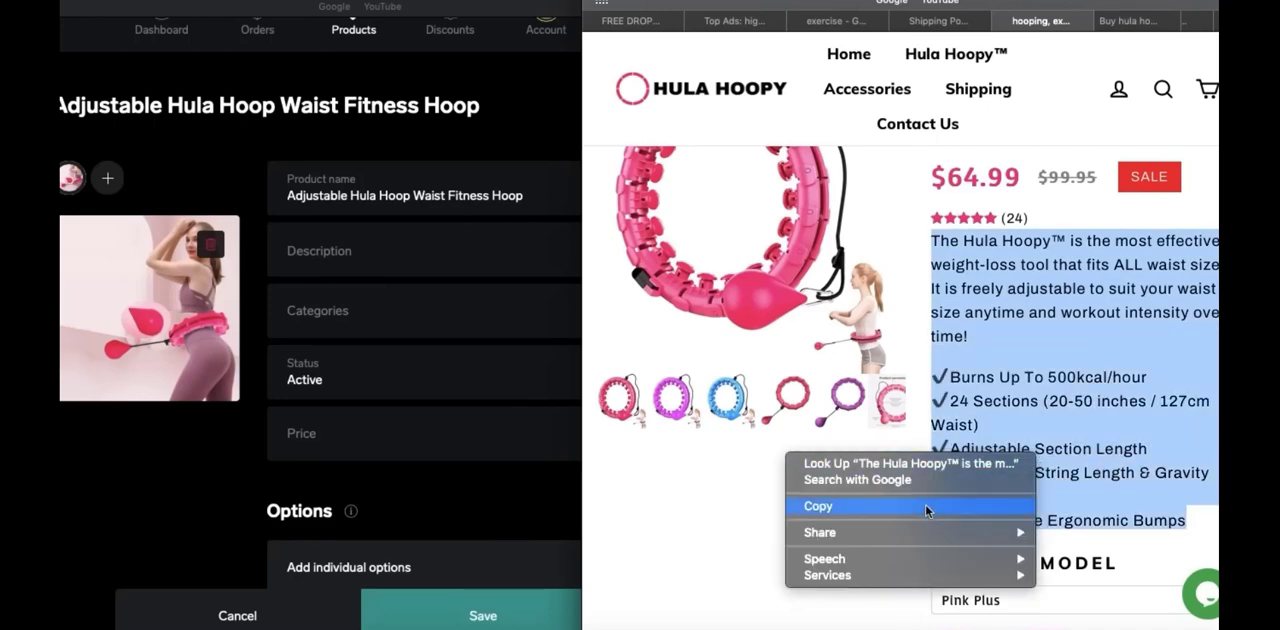
left_click(946, 506)
left_click(370, 265)
left_click(340, 251)
key("super+v")
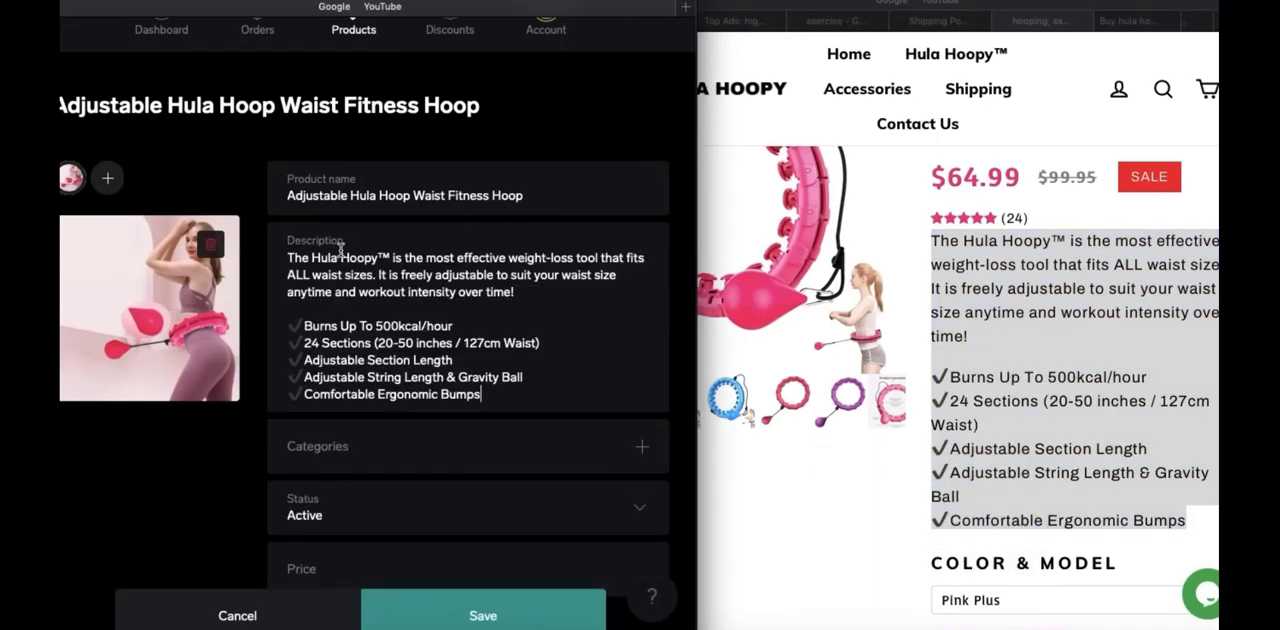
Remove the opening words "The Hula Hoopy™" and the "Burns Up To 500kcal/hour" line from the product description
left_click_drag(392, 259, 283, 249)
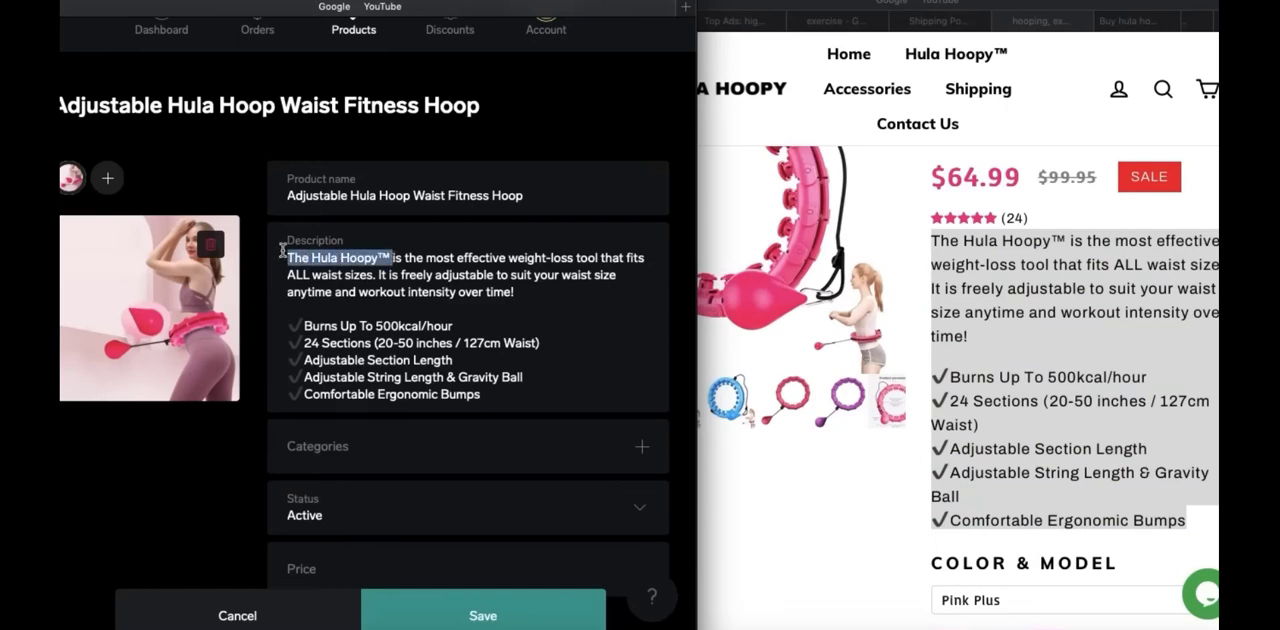
key("BackSpace")
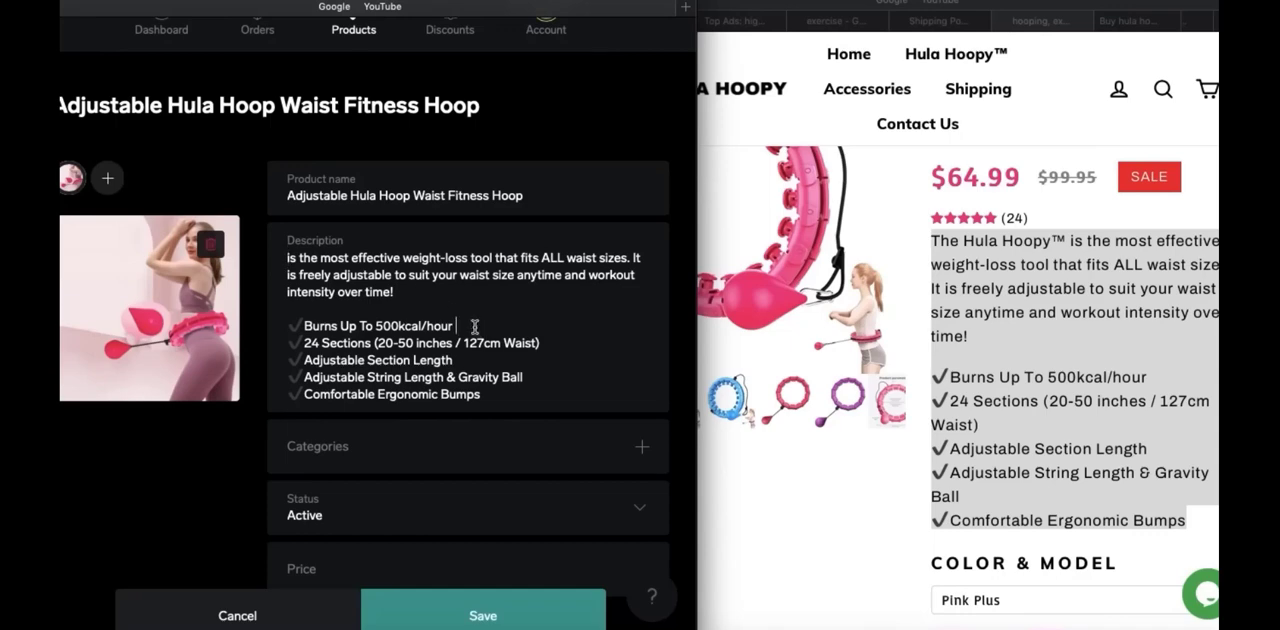
left_click_drag(456, 326, 293, 326)
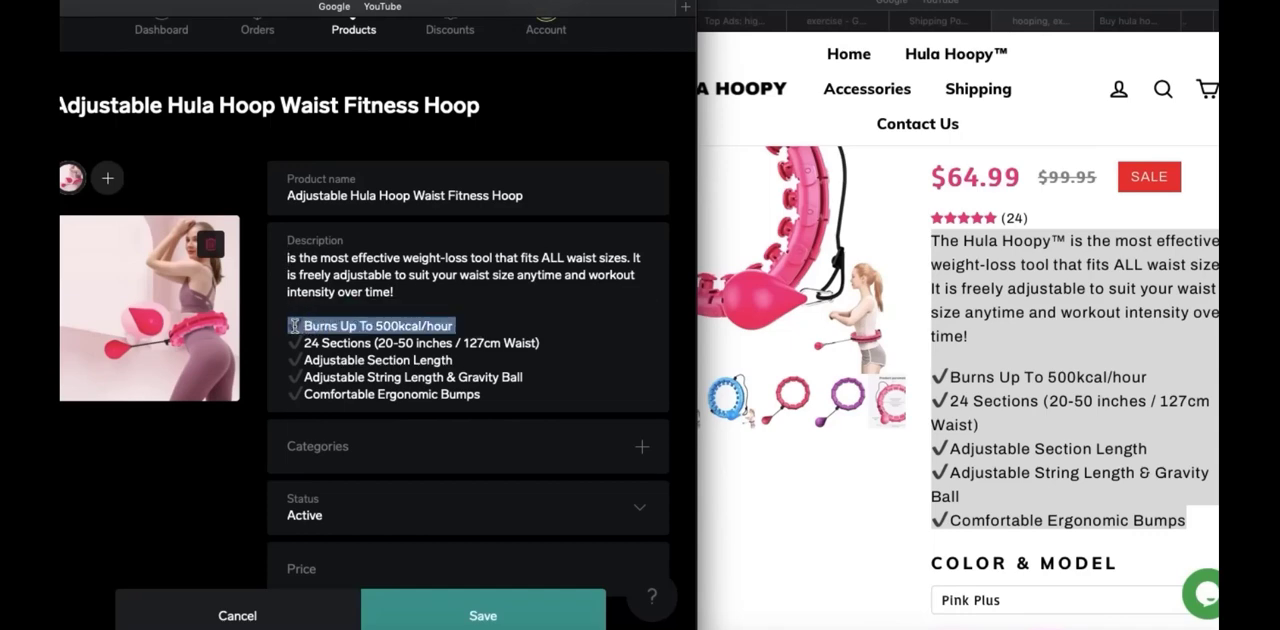
key("BackSpace")
key("BackSpace")
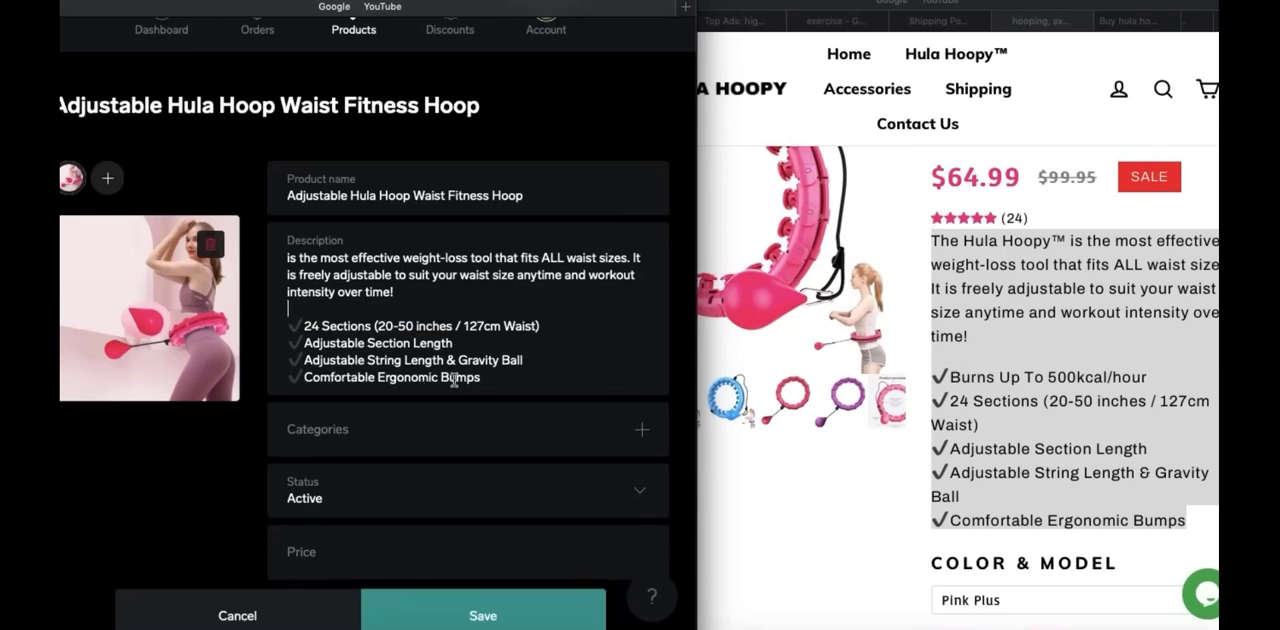
mouse_move(488, 377)
left_mouse_down()
mouse_move(312, 375)
mouse_move(479, 361)
left_mouse_up()
left_click(481, 360)
Begin the product description's first sentence with "Our fitness Hula Hoop"
left_click(990, 338)
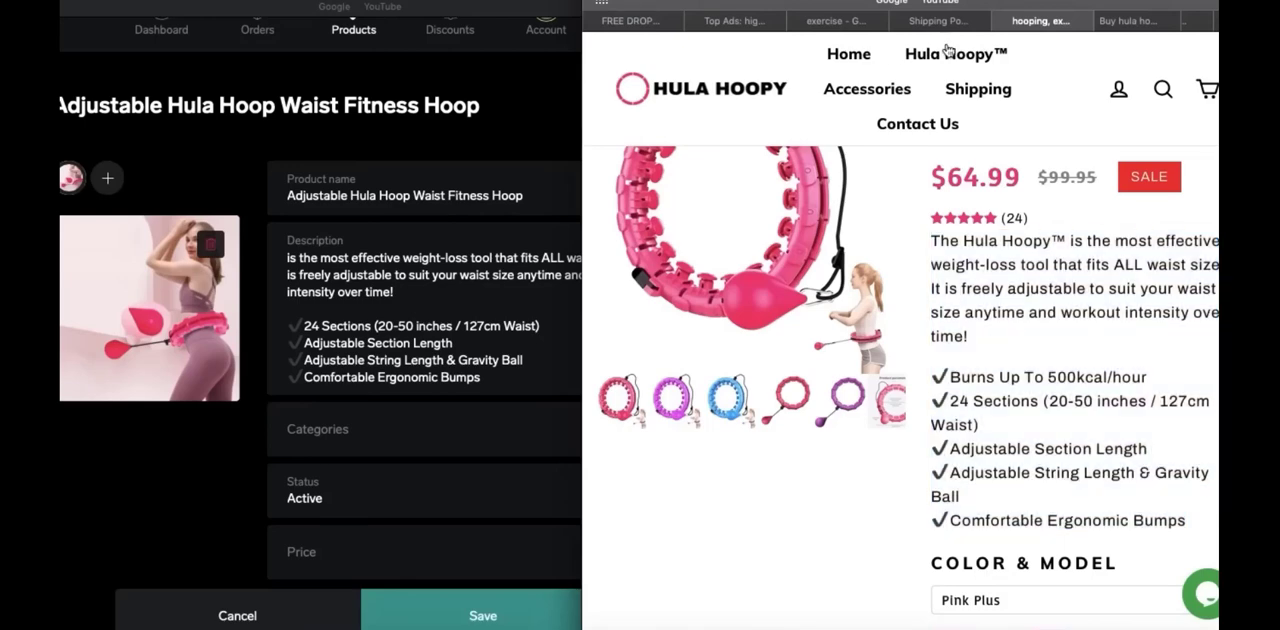
left_click(440, 255)
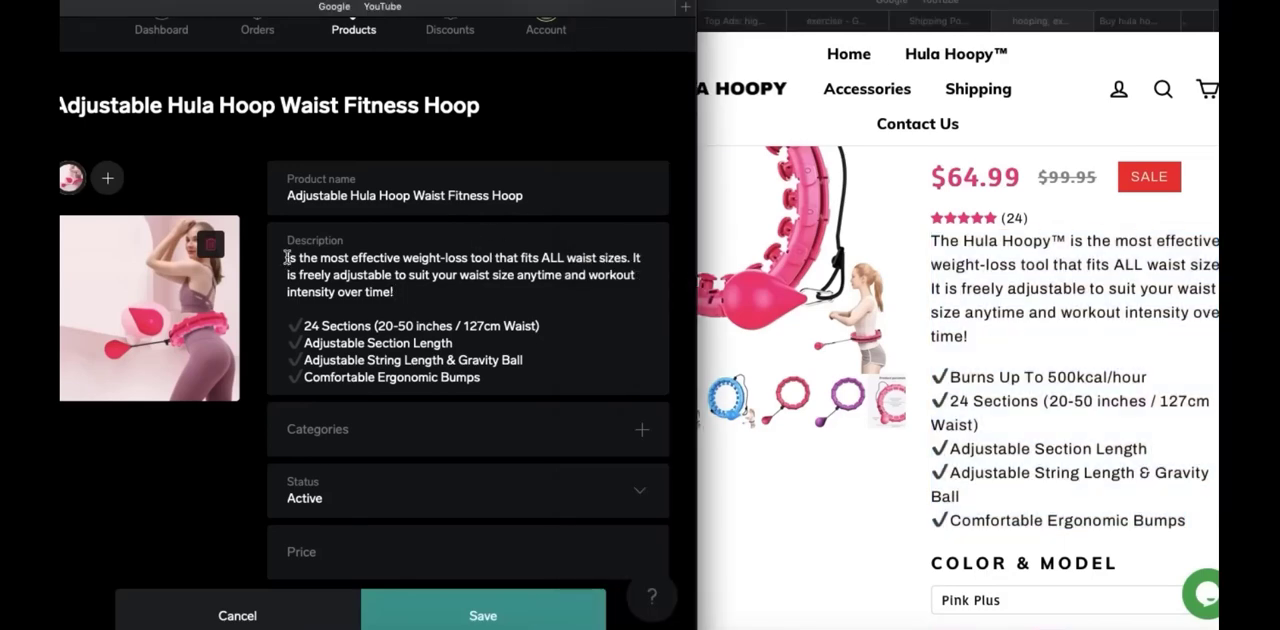
type("Our fit")
type("ness Hula Ho")
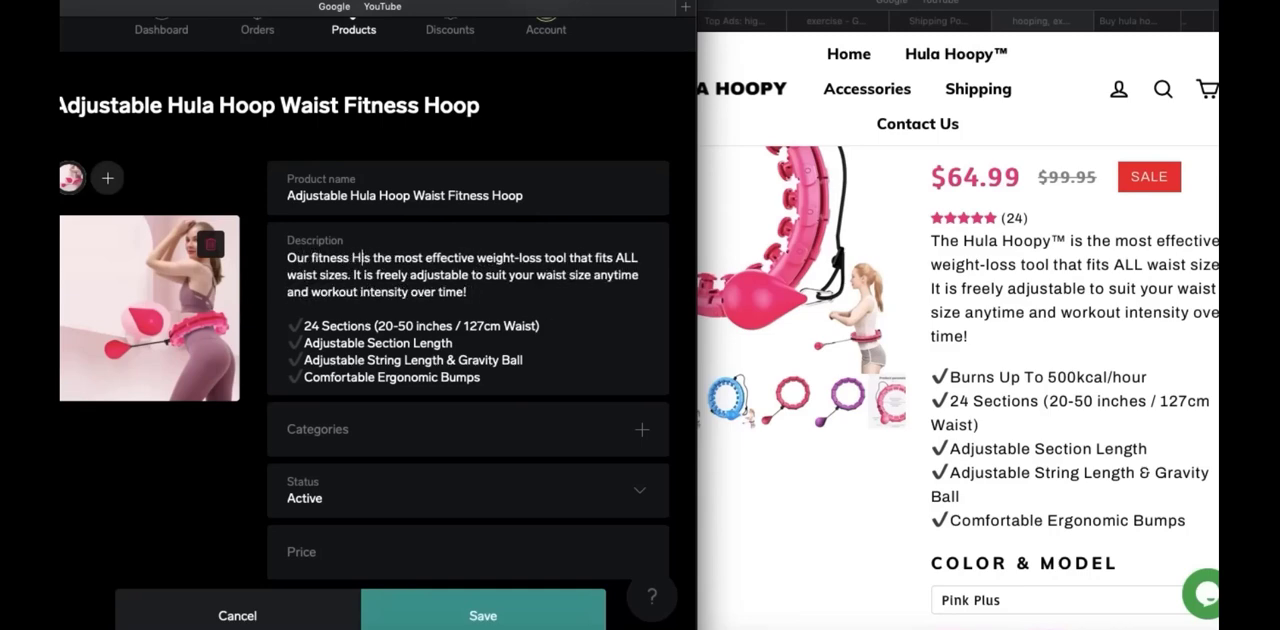
type("op")
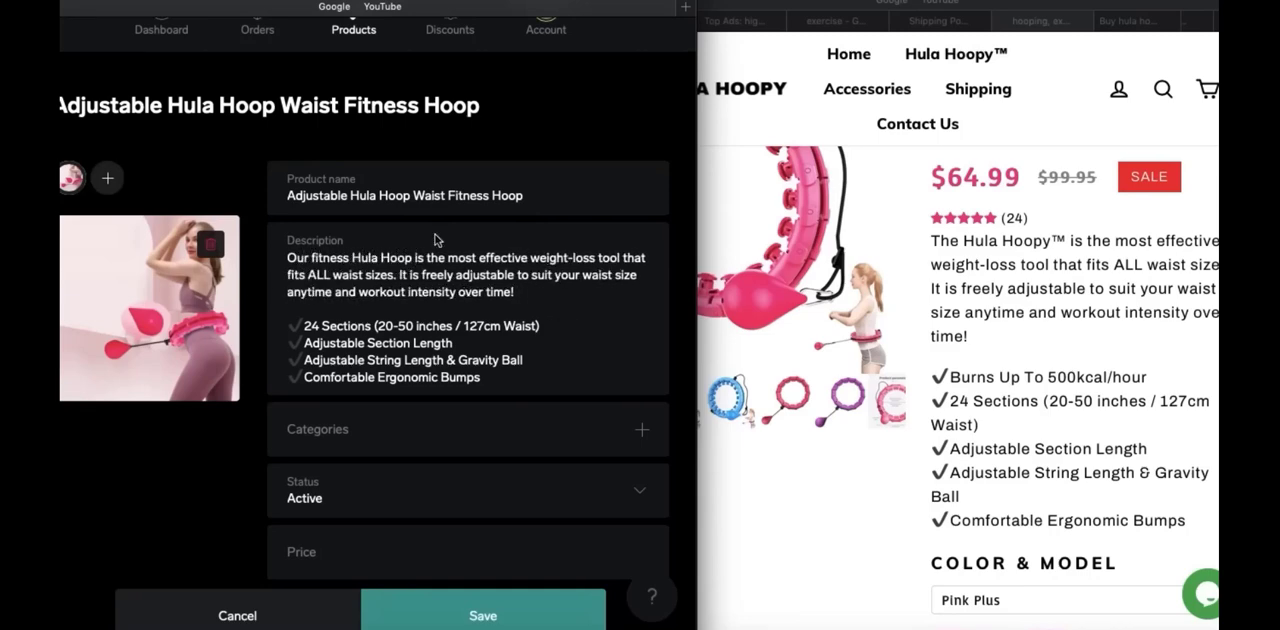
Replace "the most" with "an" in the description's first sentence
left_click_drag(476, 258, 448, 258)
key("BackSpace")
key("BackSpace")
key("BackSpace")
key("BackSpace")
key("BackSpace")
type("an")
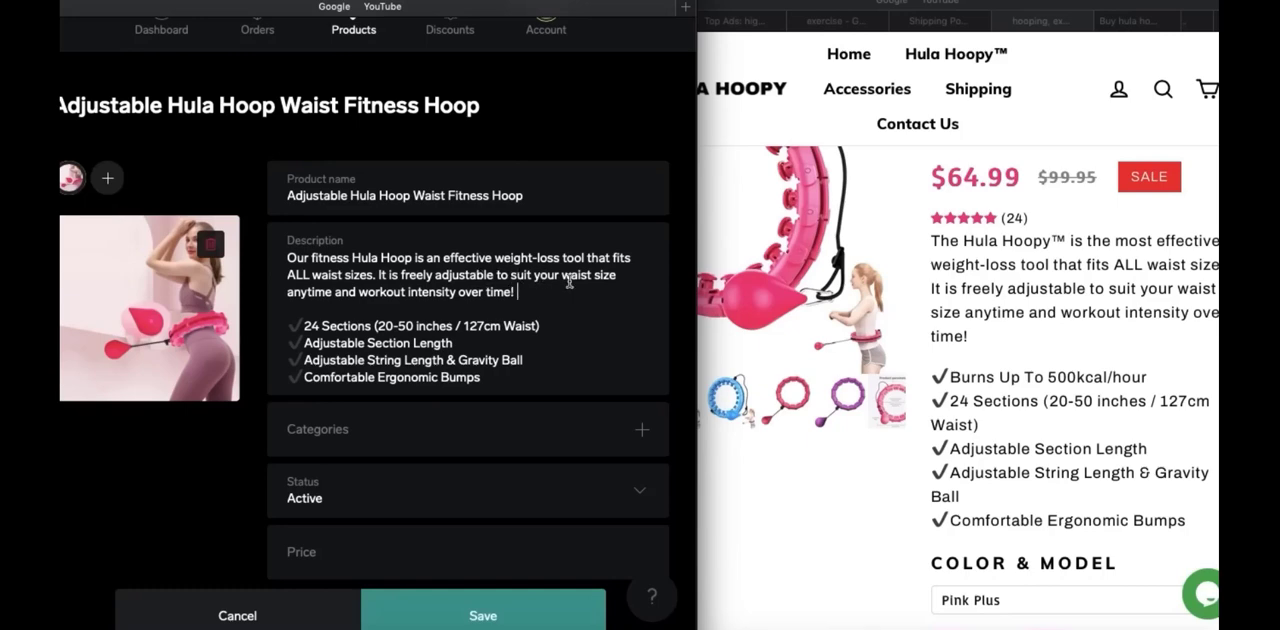
Reword the end of the description's second sentence, after "freely adjustable", as "TO ANY WAIST SIZE!"
left_click_drag(534, 276, 511, 280)
key("BackSpace")
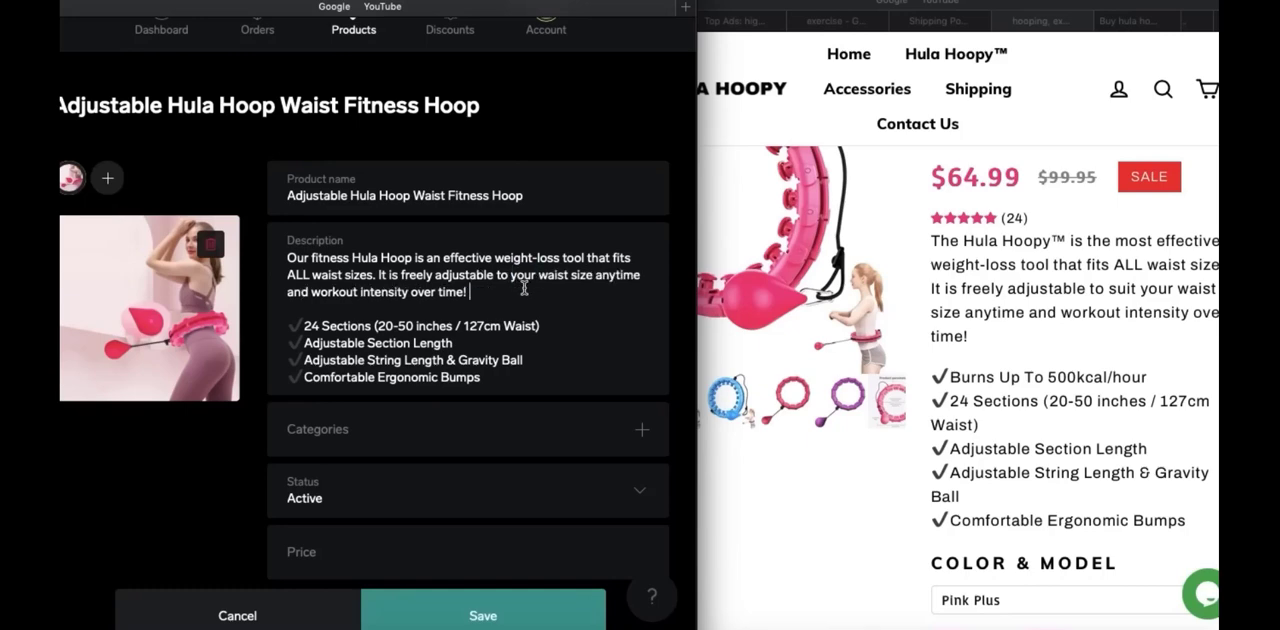
left_click_drag(524, 288, 500, 277)
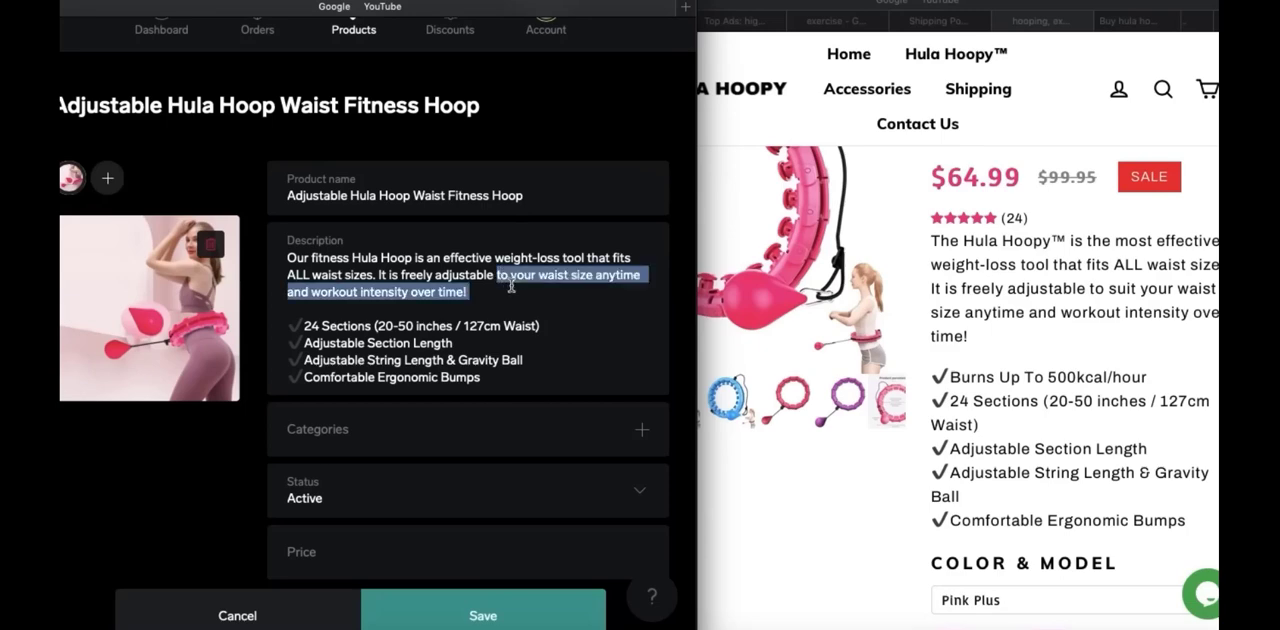
type("TO A")
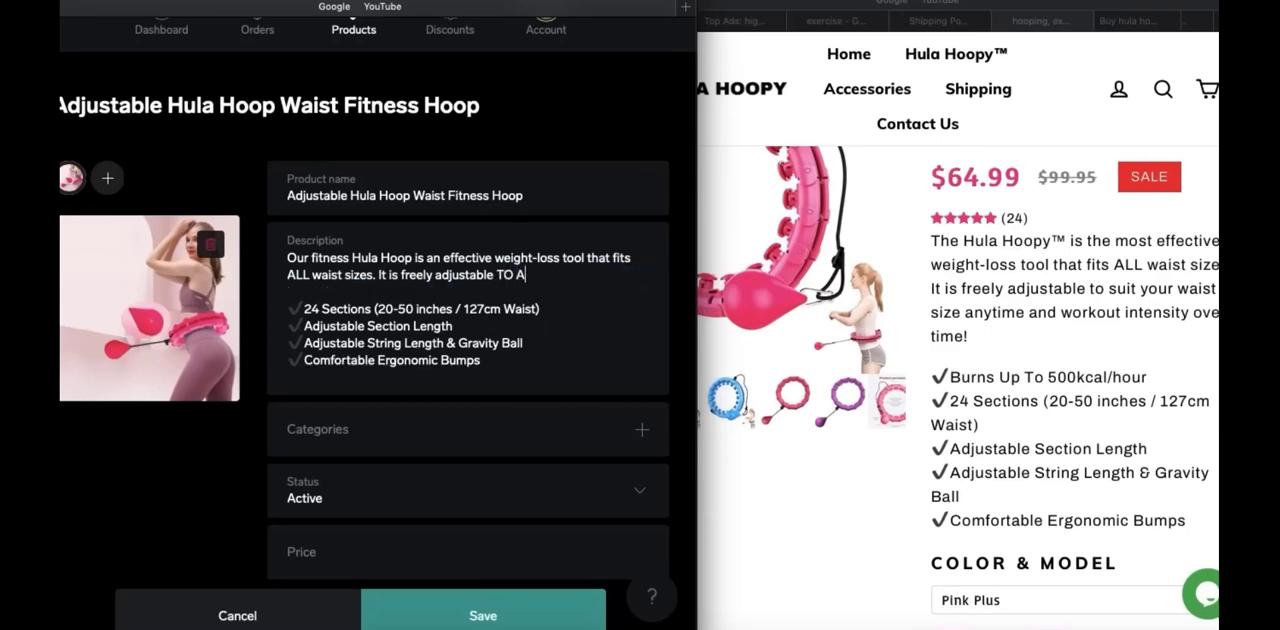
type("NY WAIST SIZE!")
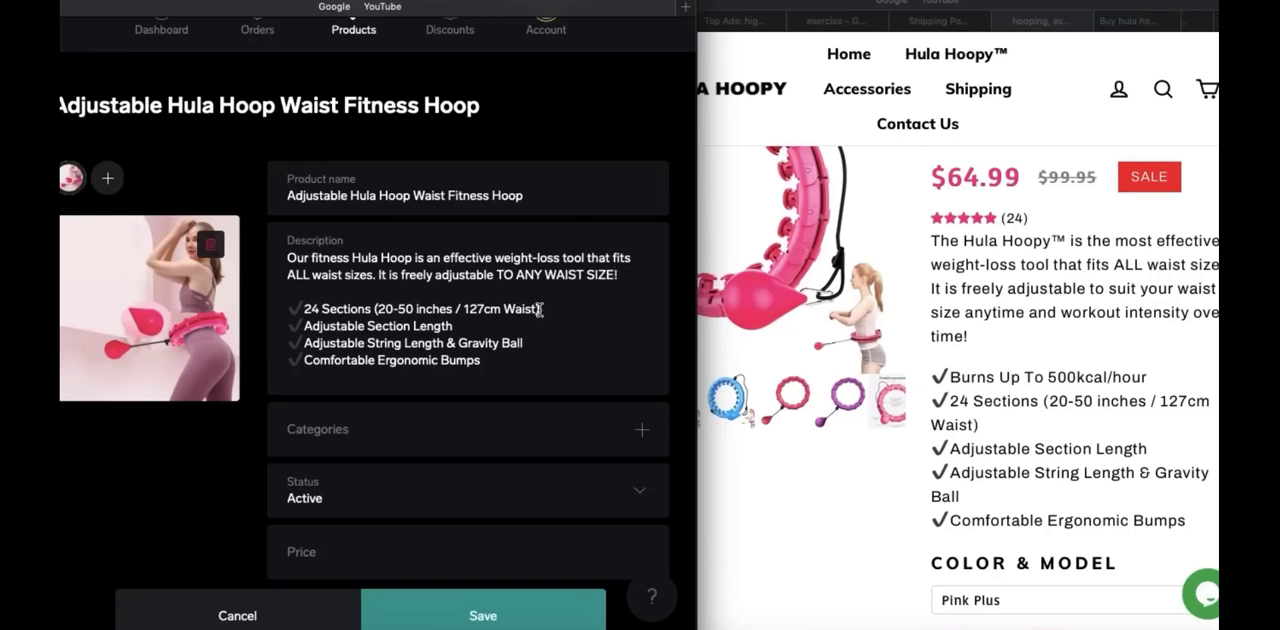
Check the new product's category management dialog and its available status options without changing either one
scroll(548, 165, "down", 2)
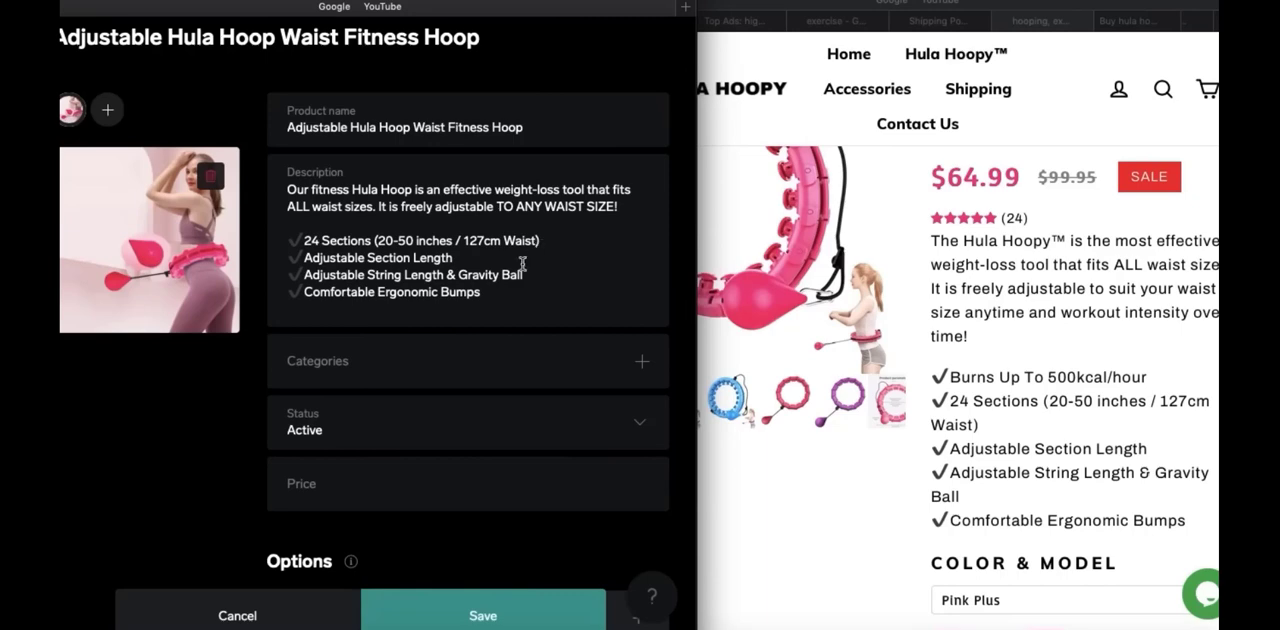
left_click(452, 368)
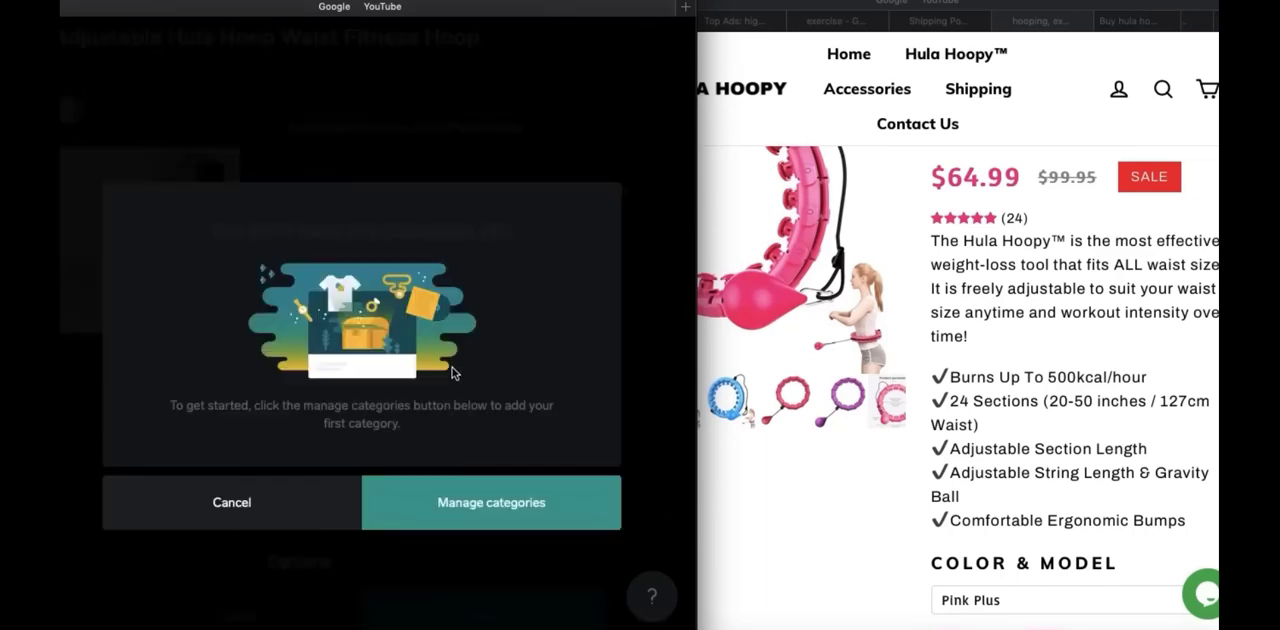
left_click(245, 500)
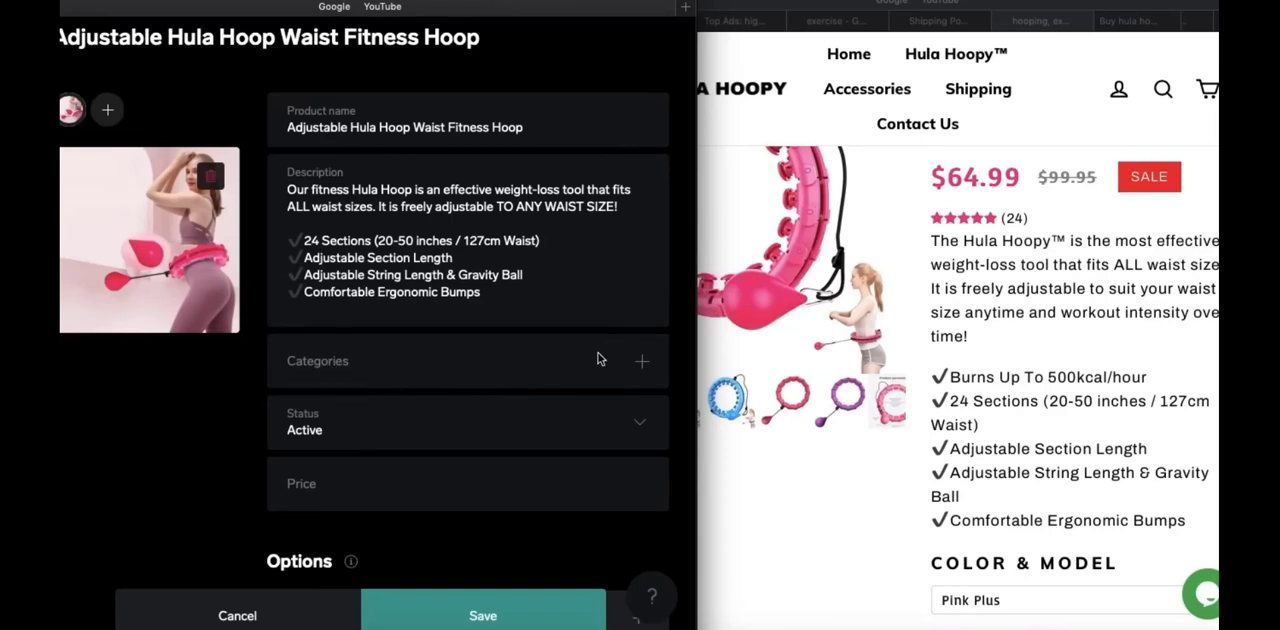
scroll(252, 446, "down", 2)
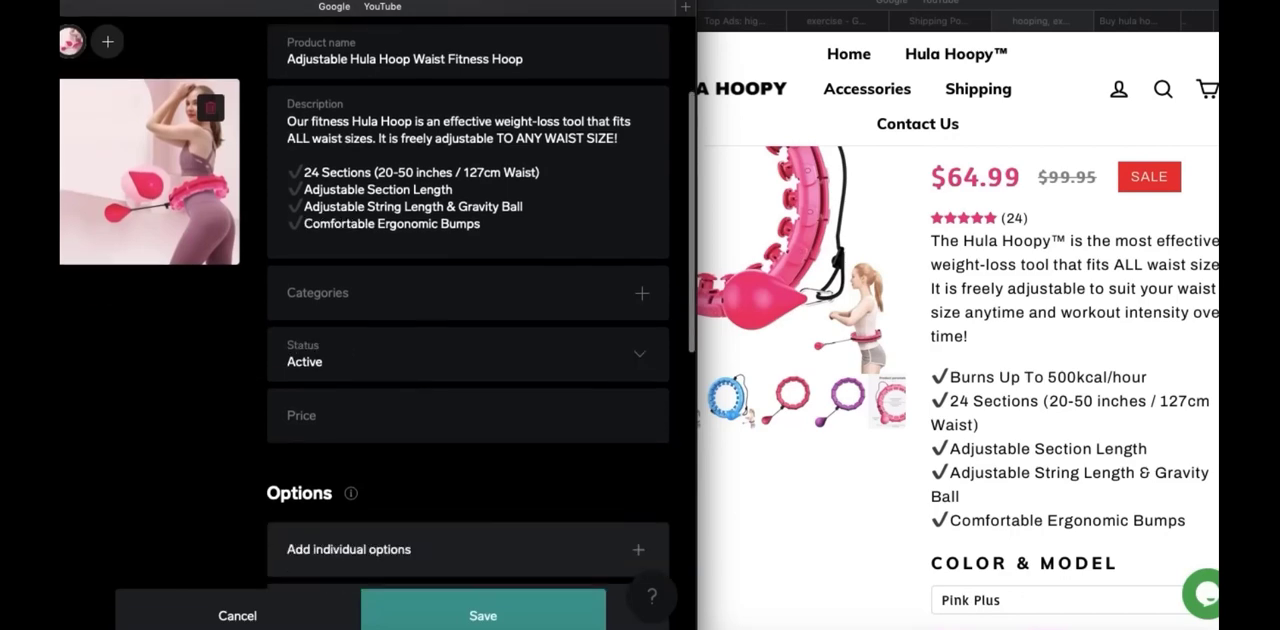
left_click(641, 360)
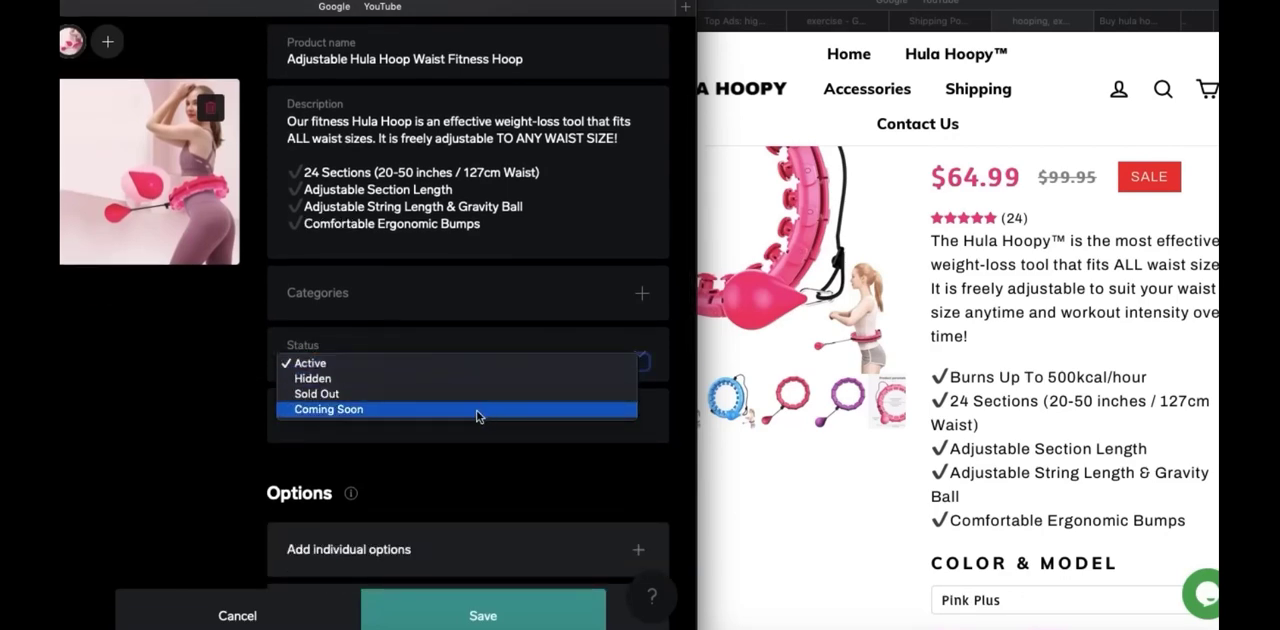
left_click(197, 417)
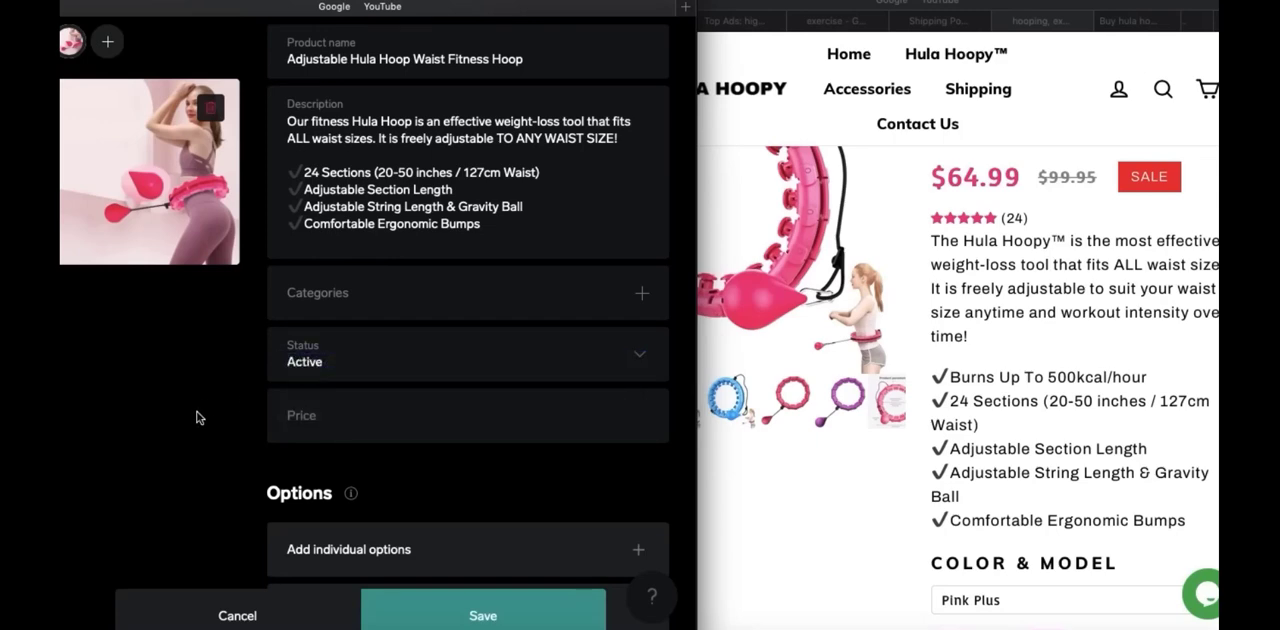
Add the prefix "PRE-ORDER:" to the beginning of the product name
scroll(197, 418, "up", 3)
left_click(289, 195)
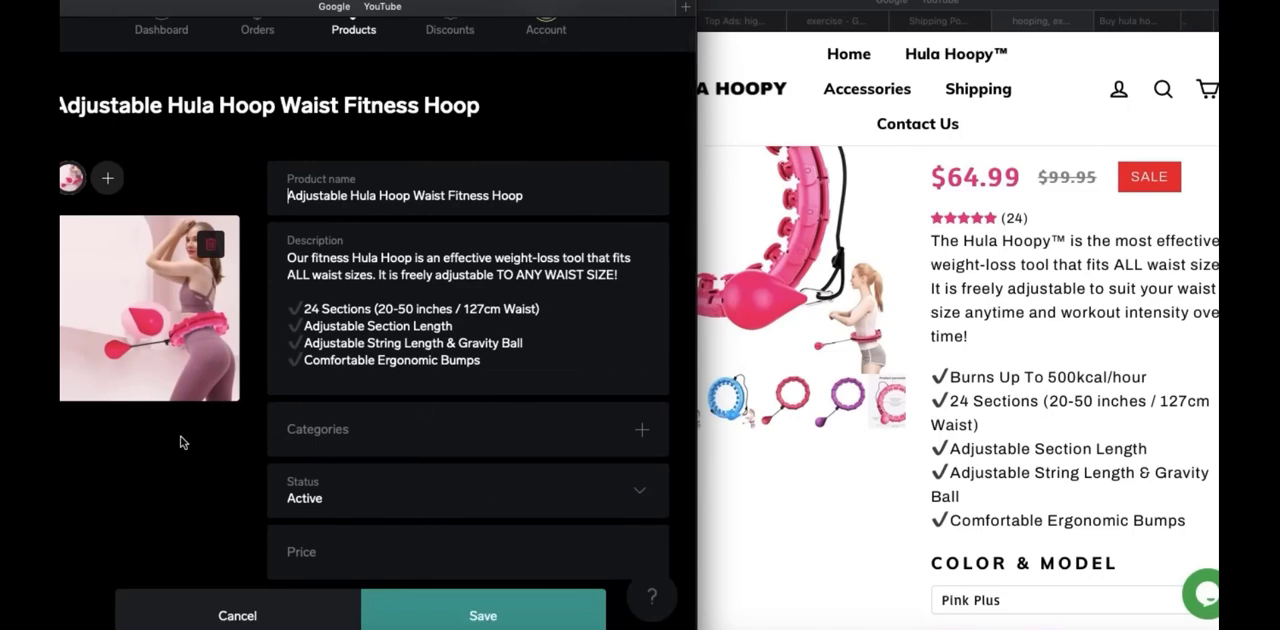
type("PRE-ORDER")
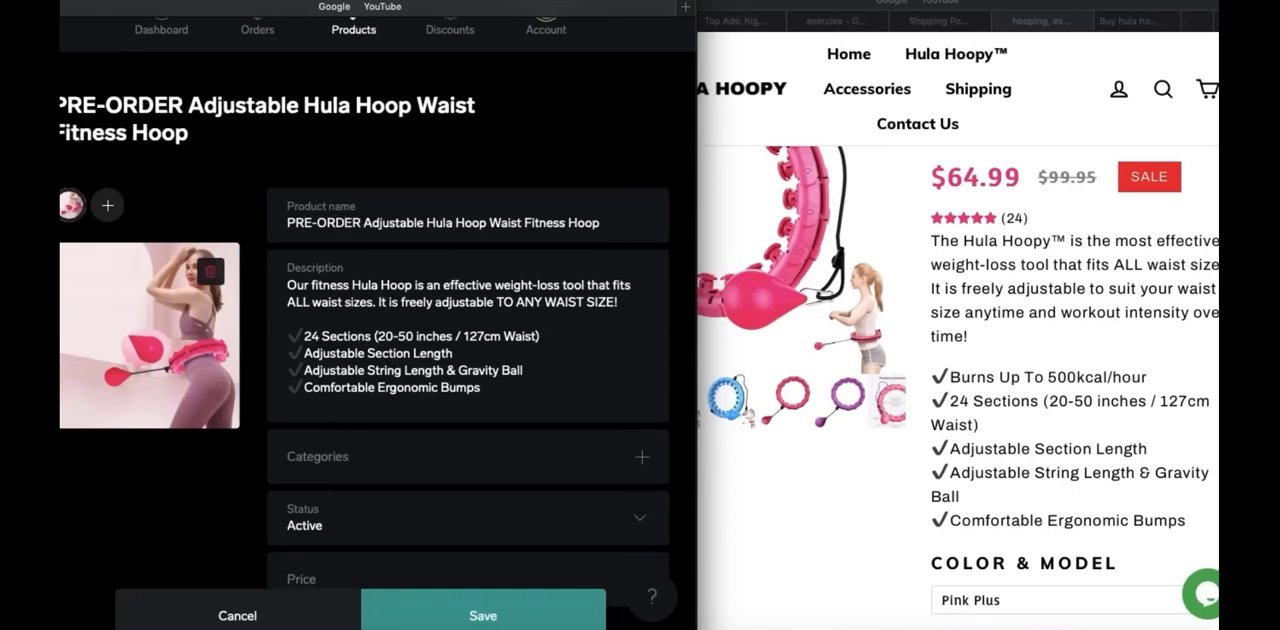
key("BackSpace")
type(":")
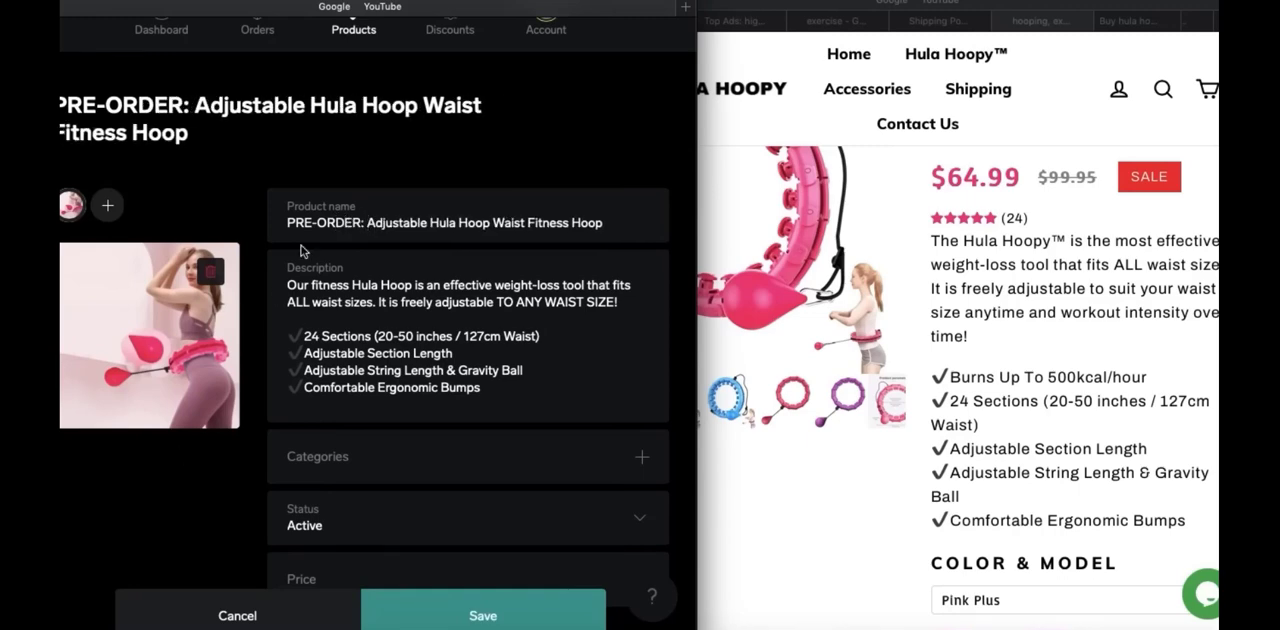
Insert "ALL ORDERS WILL BE SHIPPED IN 1-2 WEEKS AND TYPICALLY TAKE 1-3 WEEKS TO ARRIVE." at the start of the description
left_click(288, 285)
type("ALL ORD")
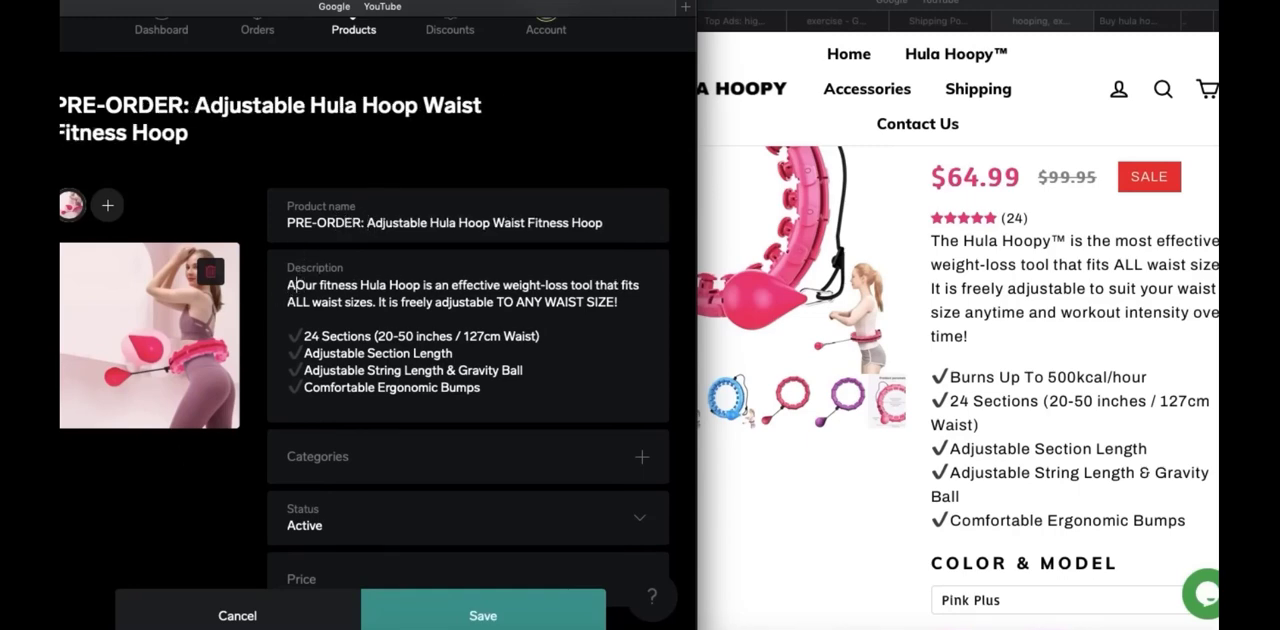
type("ERS WILL BE SHI")
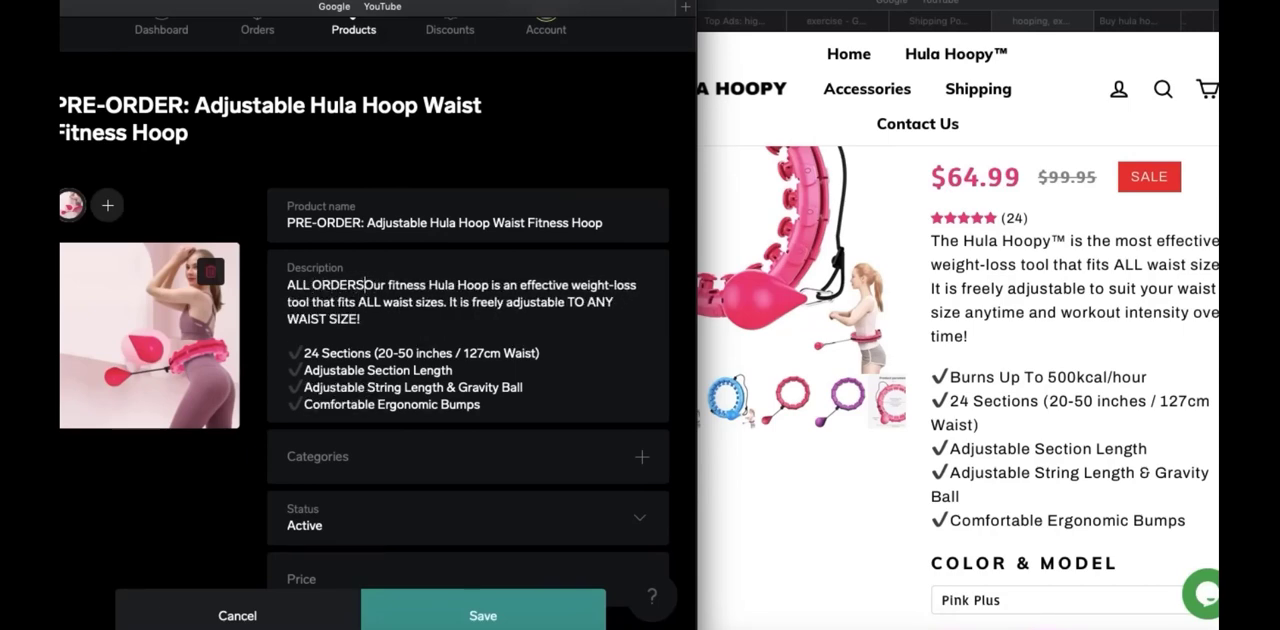
type("PPED IN 1-2")
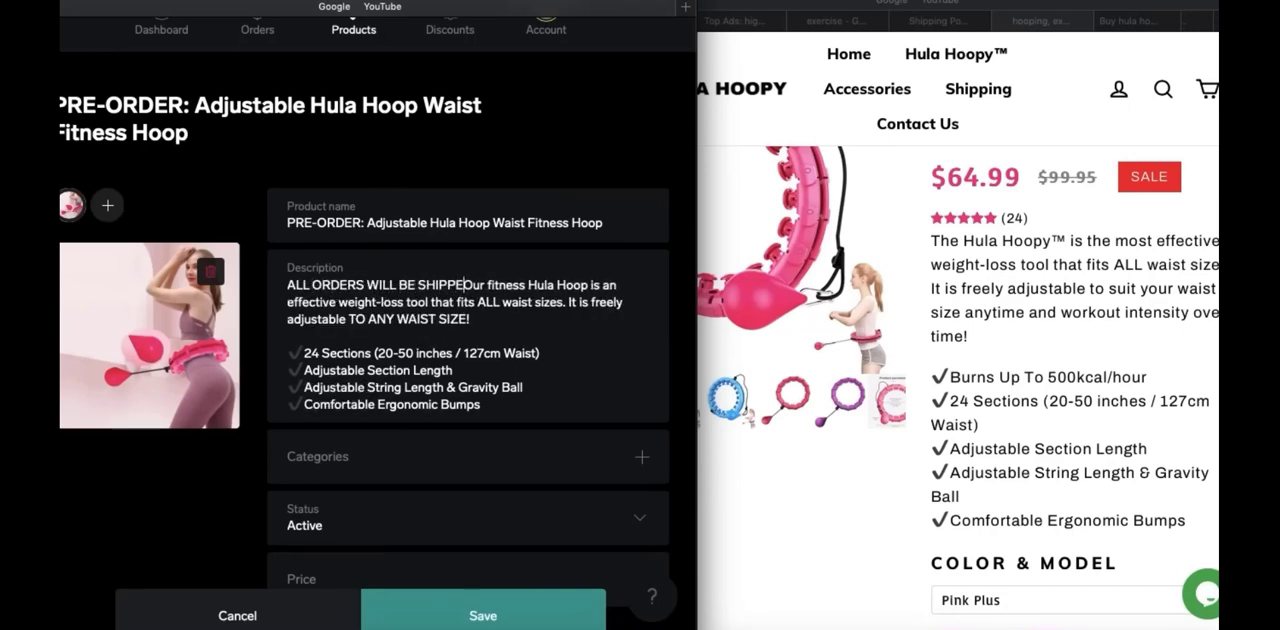
type(" WEEKS A")
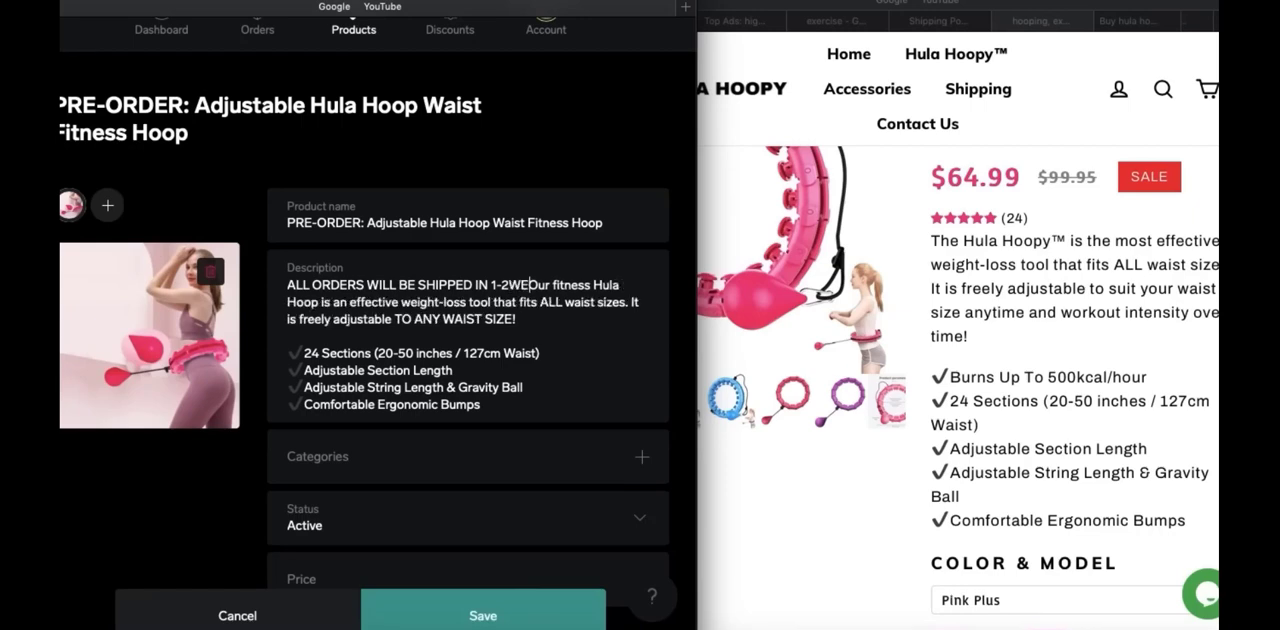
type("ND TYP")
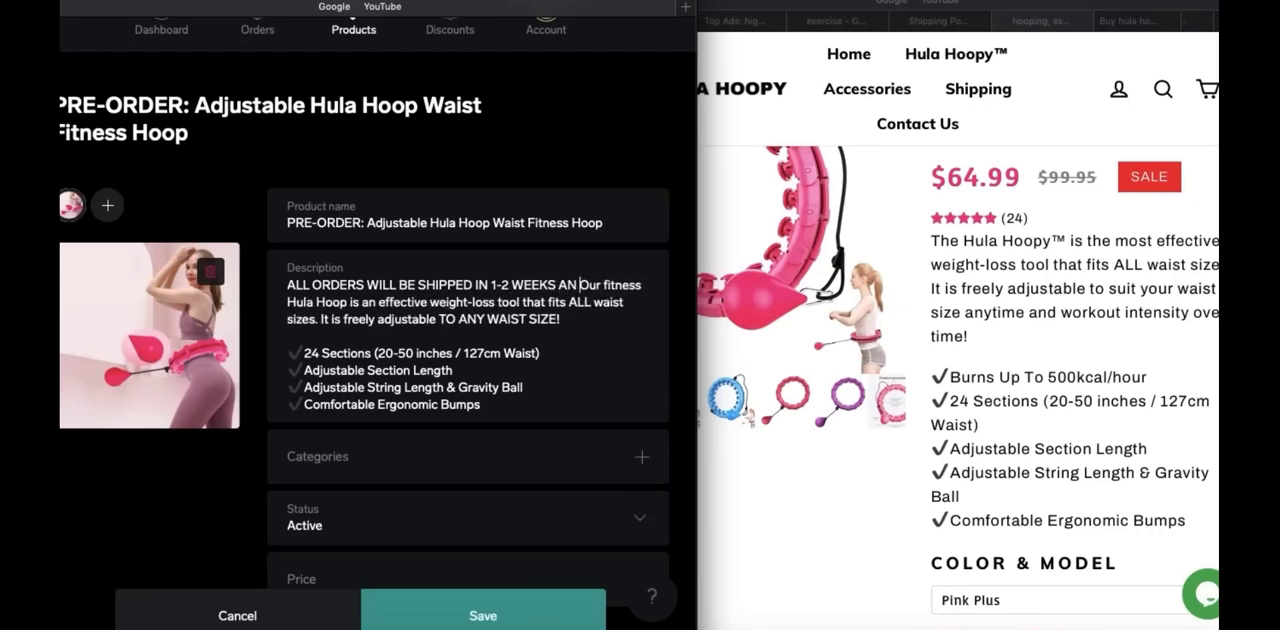
type("ICALLY TAKE ")
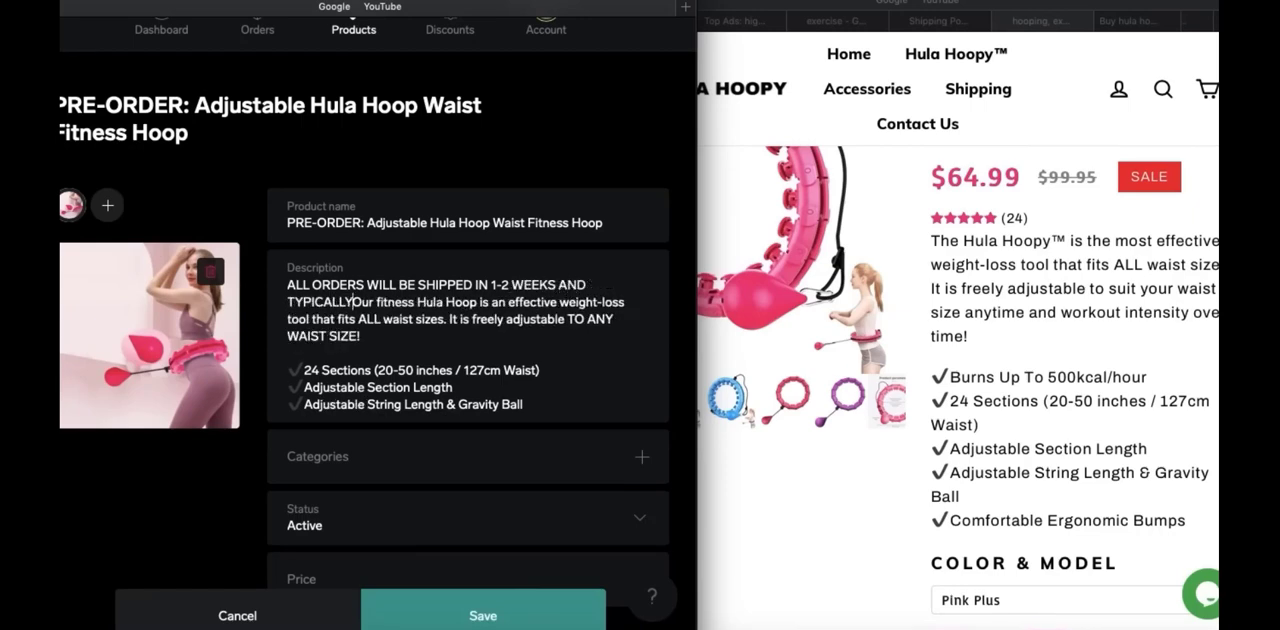
type("1-")
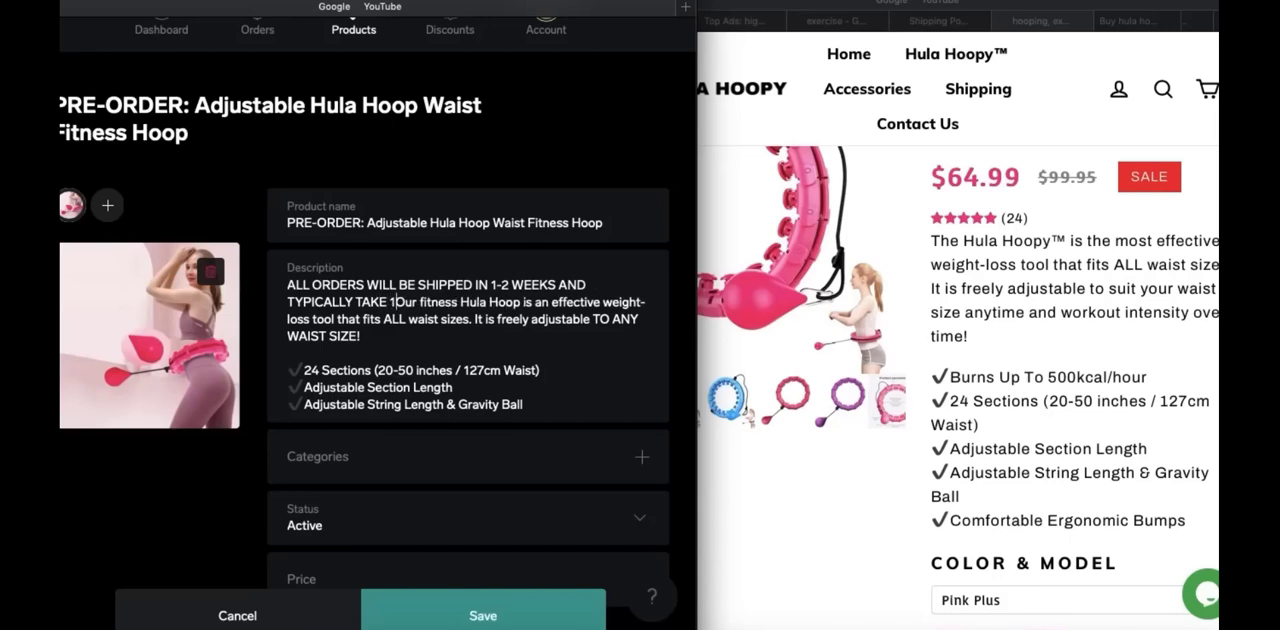
type("3 WEEKS")
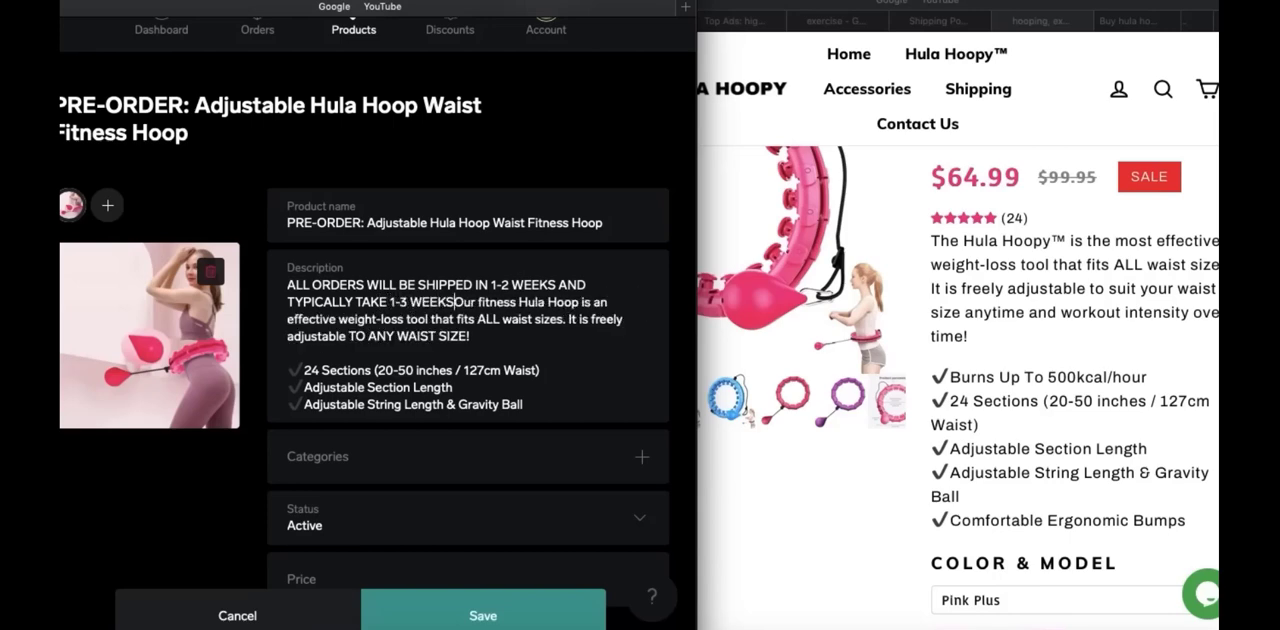
type(" TO ARRIVE.")
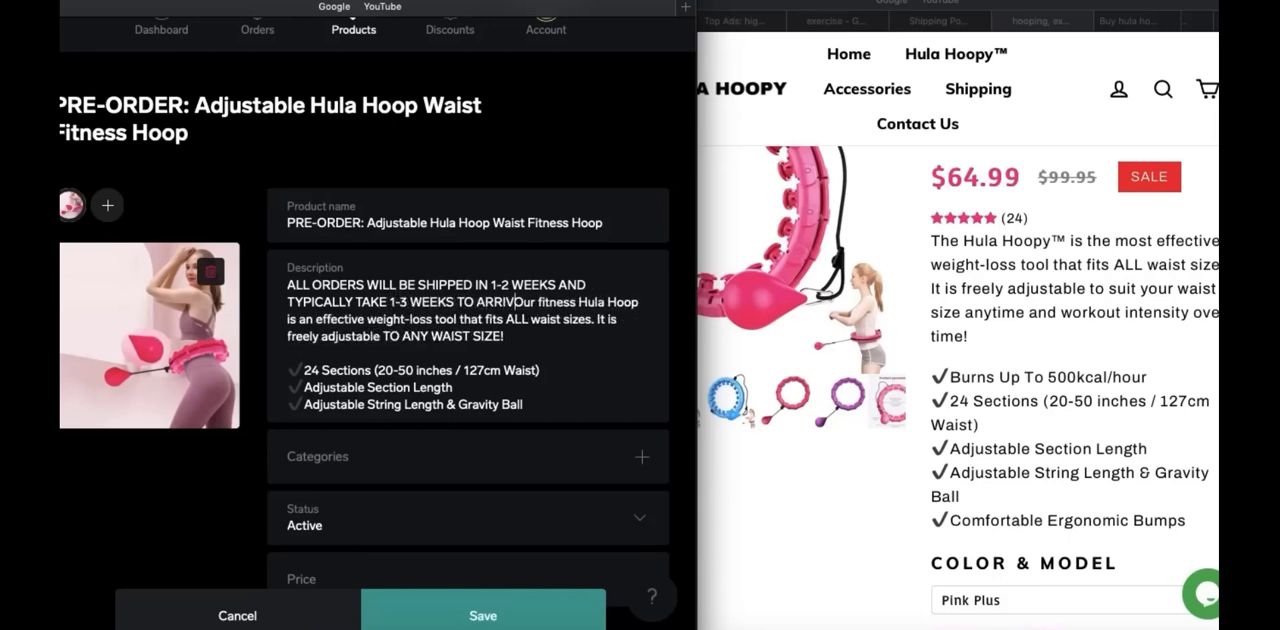
Change "ORDERS" to "PRE-ORDERS" in the shipping notice and separate the notice from the product text with a blank line
left_click(312, 287)
type("PRE-")
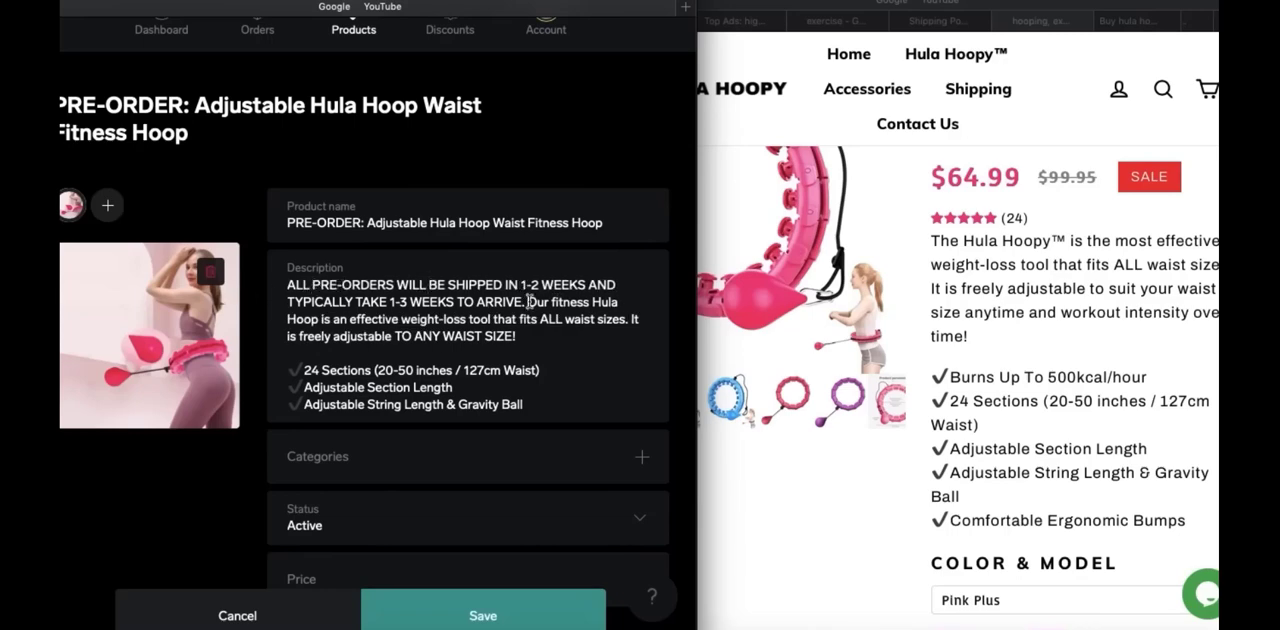
left_click(528, 301)
key("Return")
key("Return")
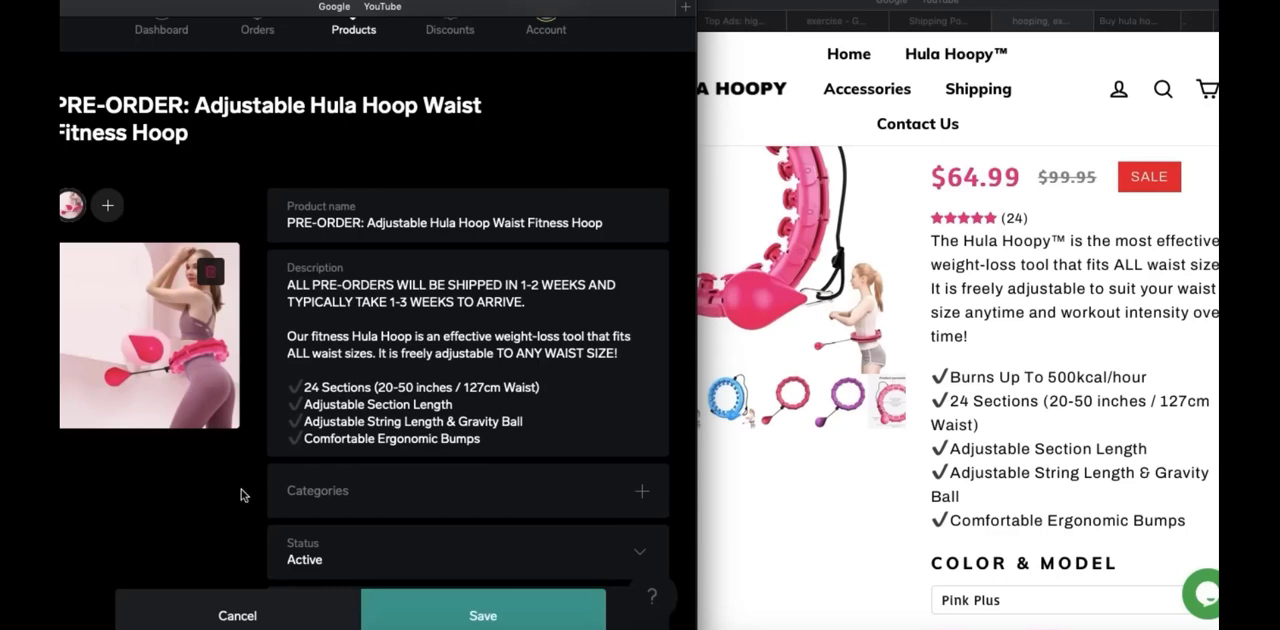
Set the product's price to $65.99
scroll(241, 494, "down", 3)
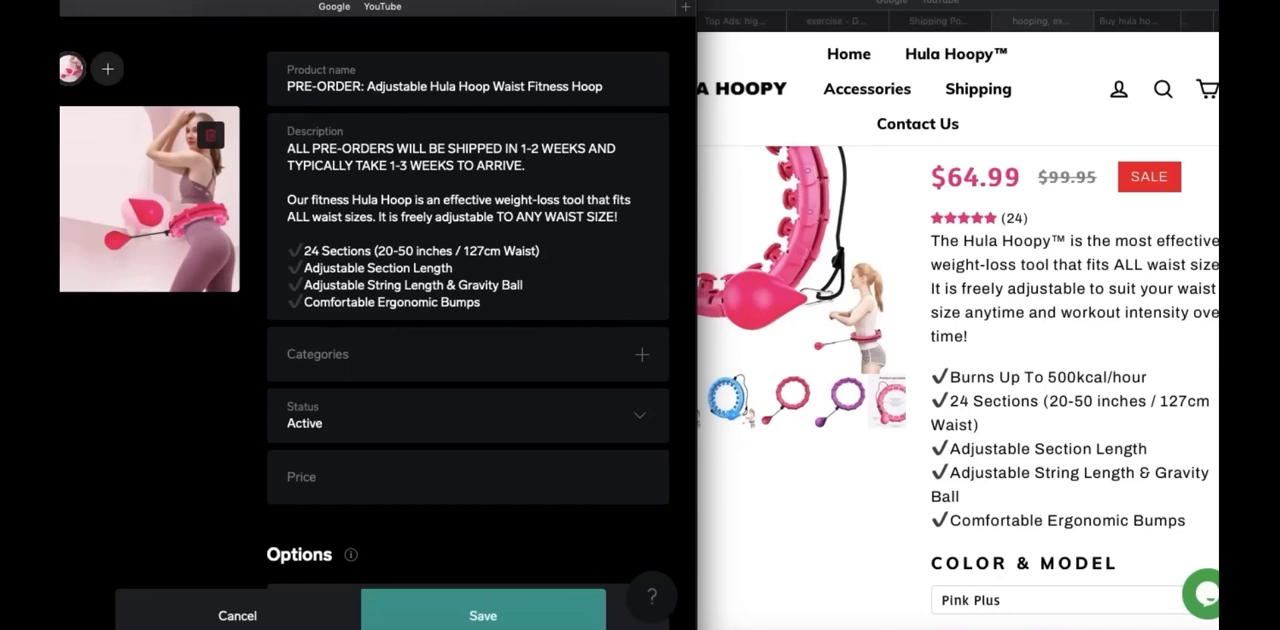
scroll(468, 300, "up", 2)
scroll(468, 300, "down", 2)
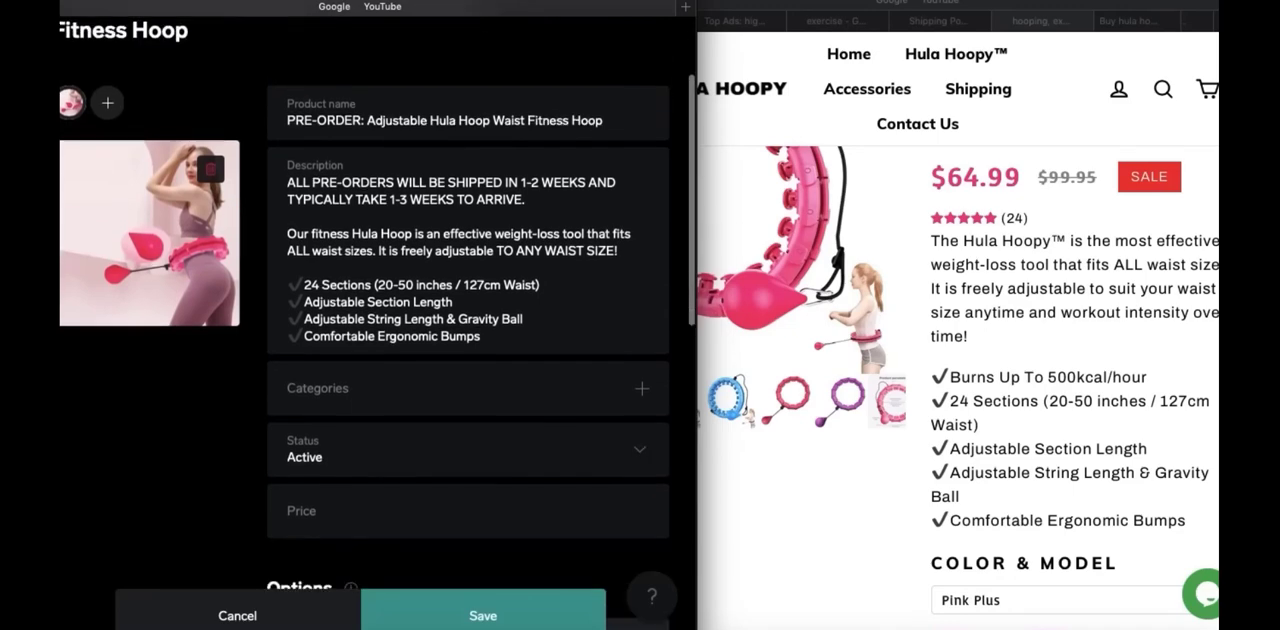
scroll(324, 445, "down", 1)
left_click(324, 445)
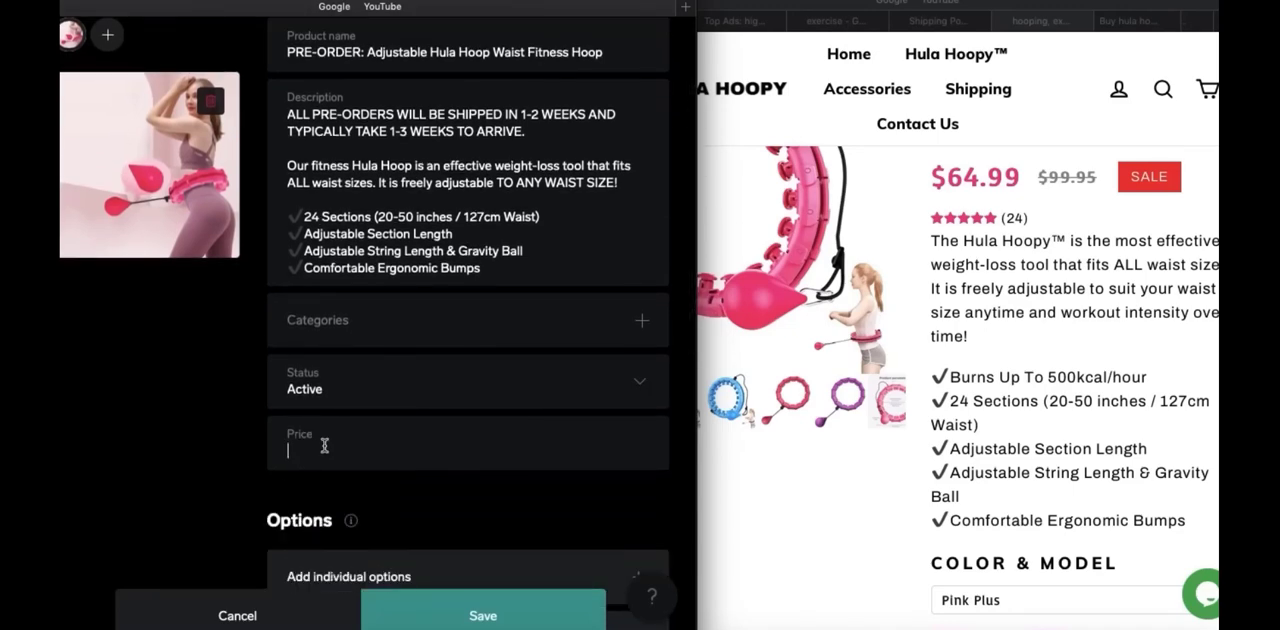
type("65.99")
left_click(190, 461)
Add shipping to the United States for the product, charging $7.00 when it ships alone
scroll(190, 461, "down", 6)
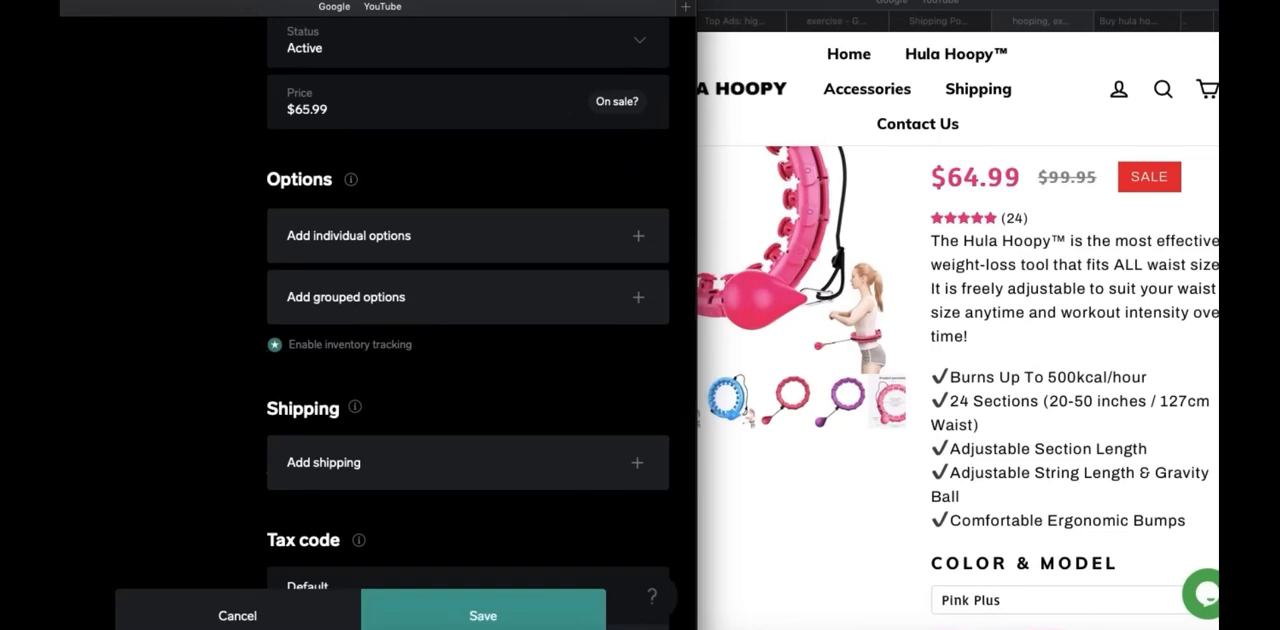
scroll(372, 400, "down", 1)
left_click(372, 400)
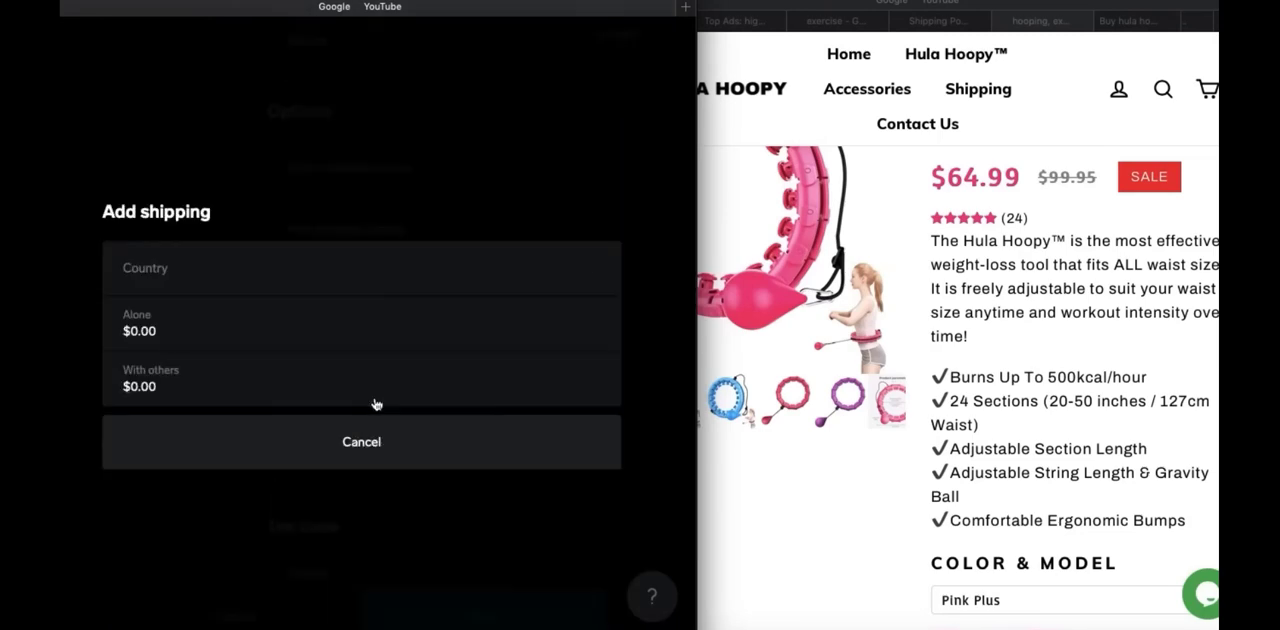
left_click(187, 271)
left_click(180, 289)
left_click(171, 273)
left_click(170, 277)
left_click(174, 330)
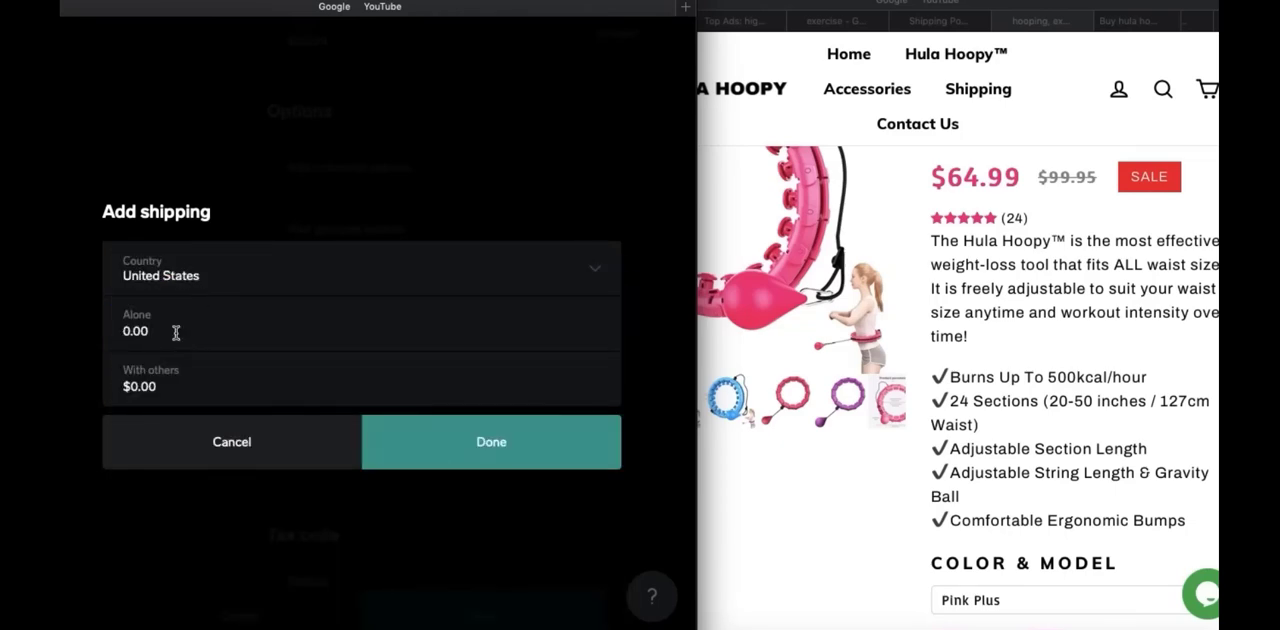
left_click_drag(174, 330, 98, 333)
type("7.00")
left_click(509, 412)
scroll(468, 330, "up", 3)
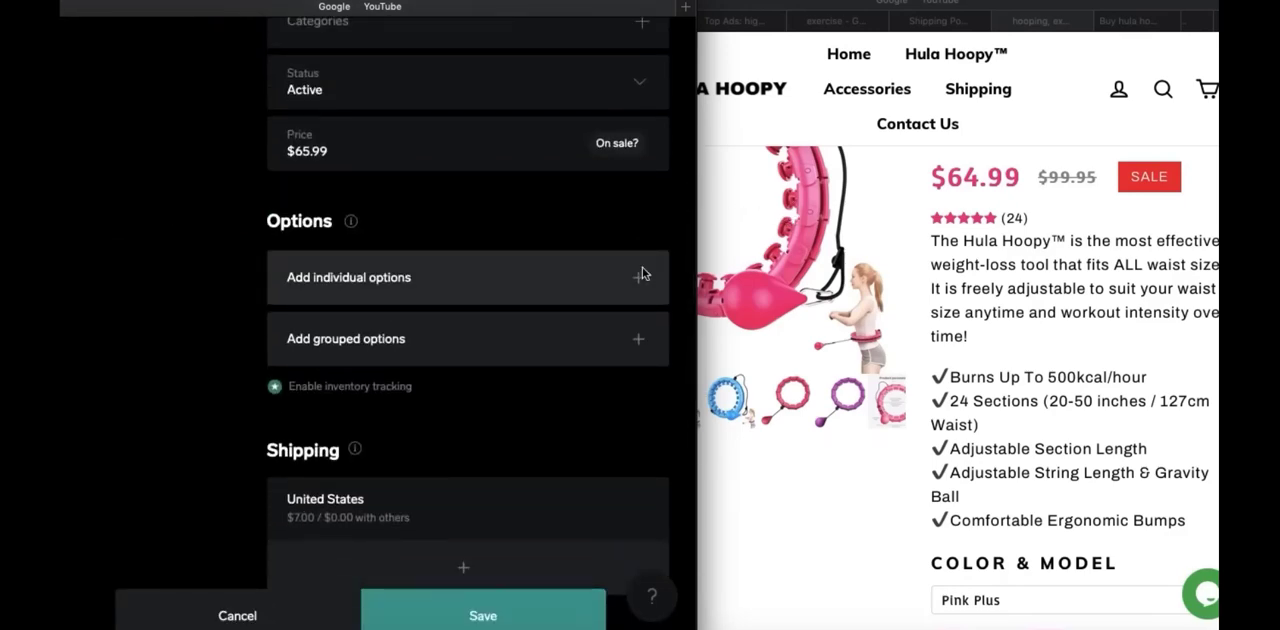
left_click(638, 276)
left_click(233, 424)
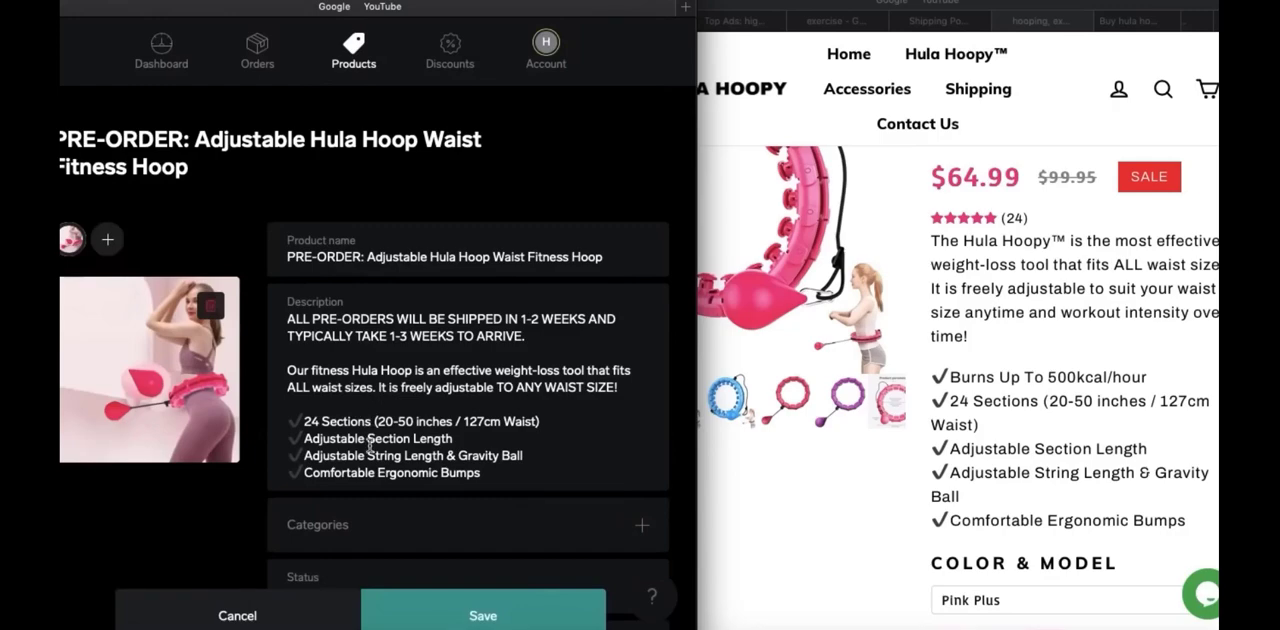
Add an individual product option named "BLUE"
scroll(426, 609, "down", 5)
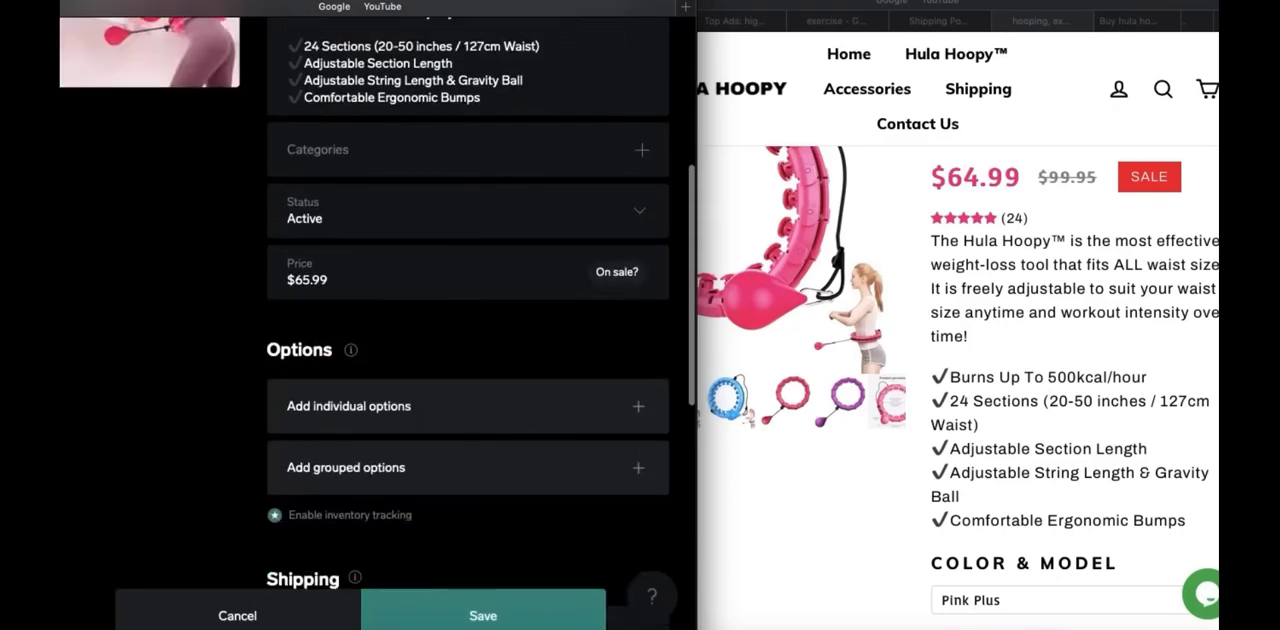
left_click(535, 335)
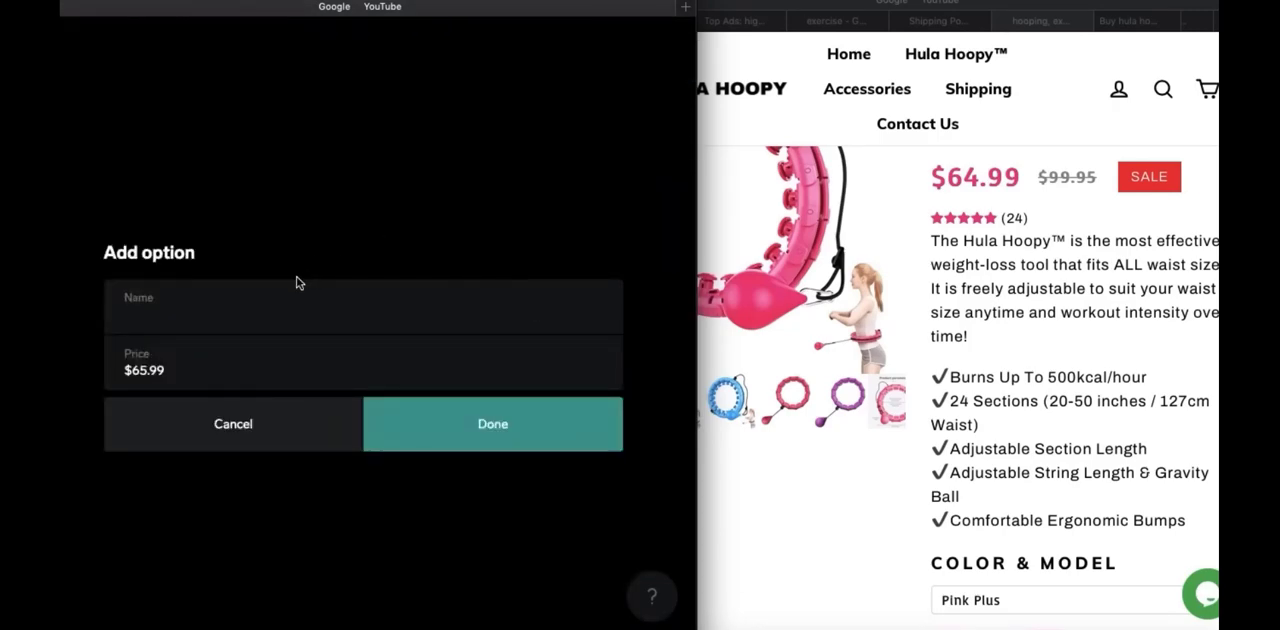
type("BLUE")
left_click(478, 437)
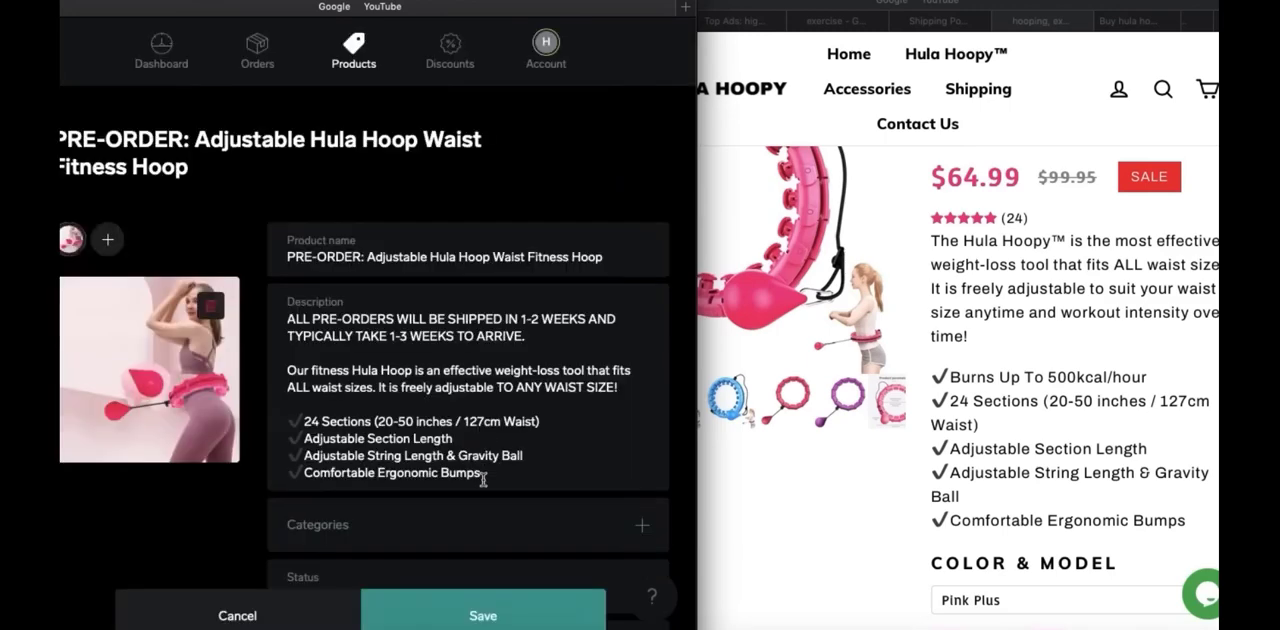
Add a second individual product option named "PINK"
scroll(482, 490, "down", 5)
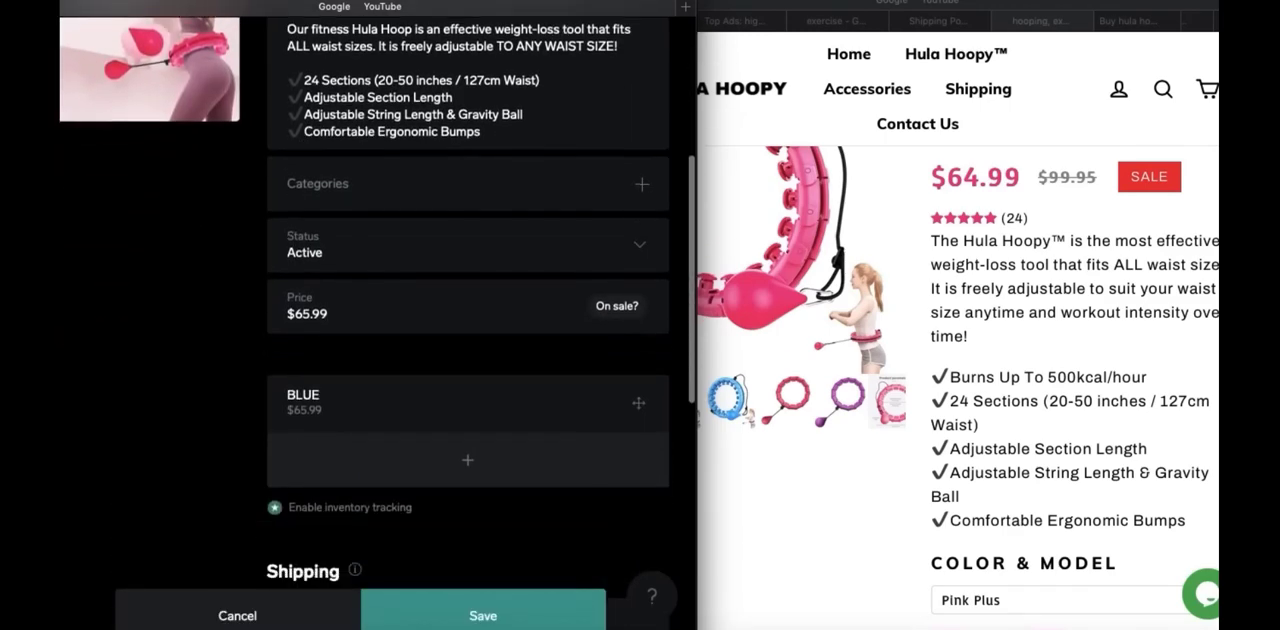
left_click(460, 428)
type("PINK")
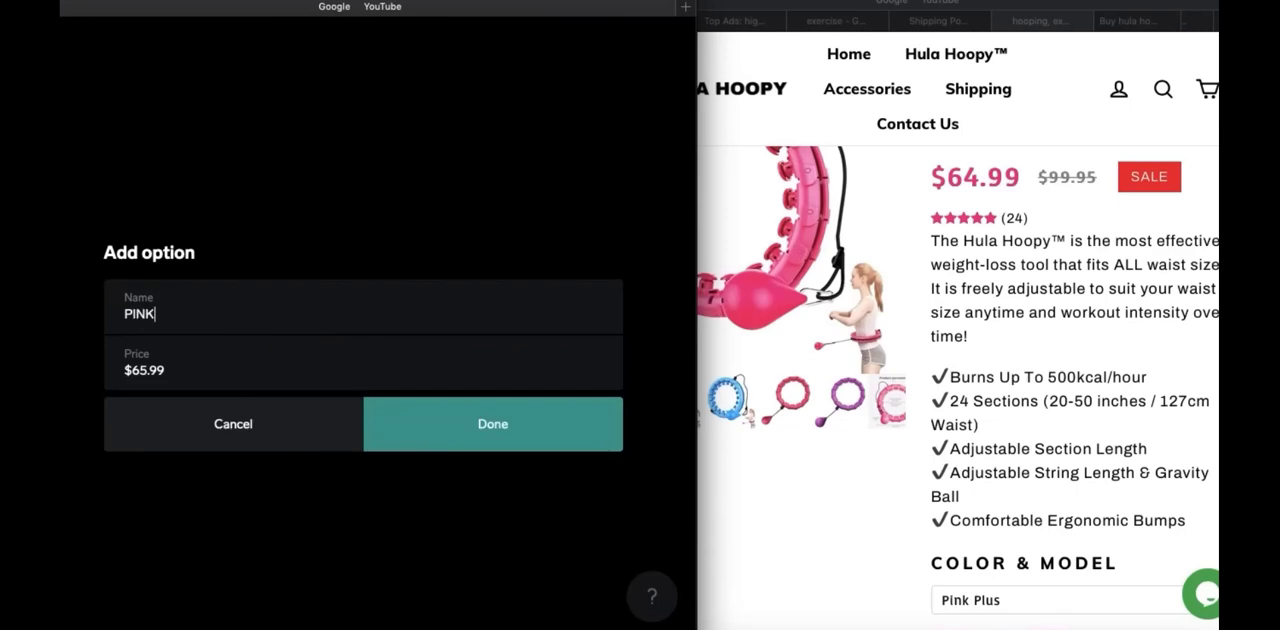
left_click(449, 402)
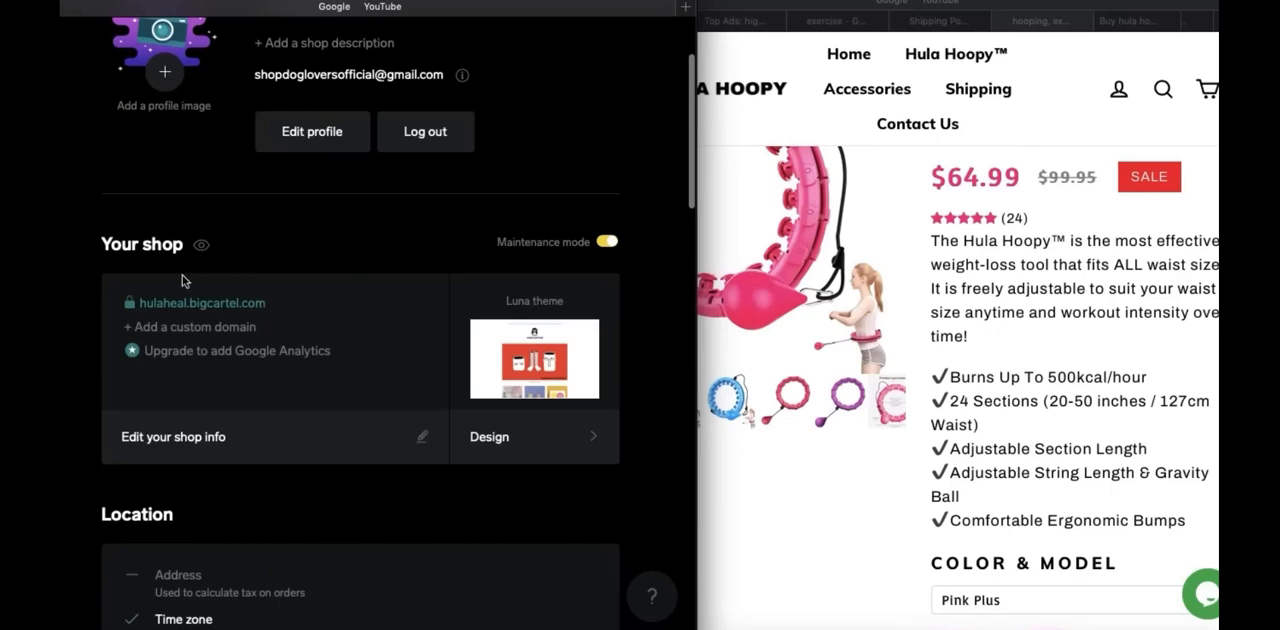
Open the hulaheal.bigcartel.com storefront and review its home page with the new pre-order hula hoop listing
left_click(230, 302)
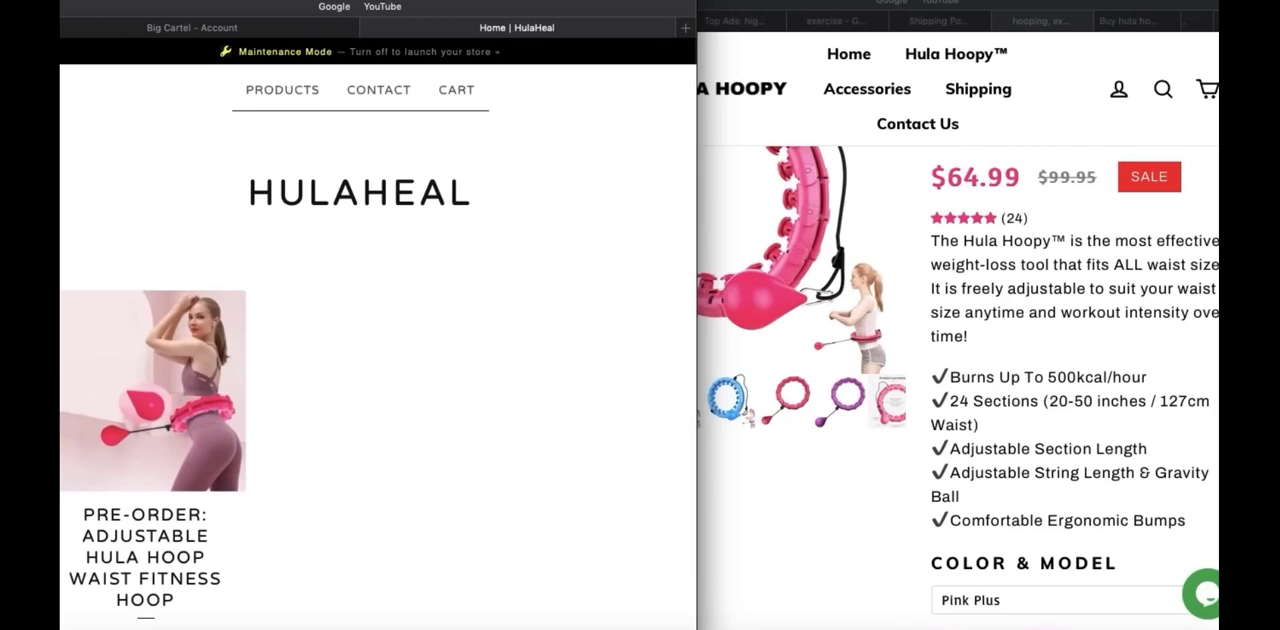
scroll(378, 350, "down", 1)
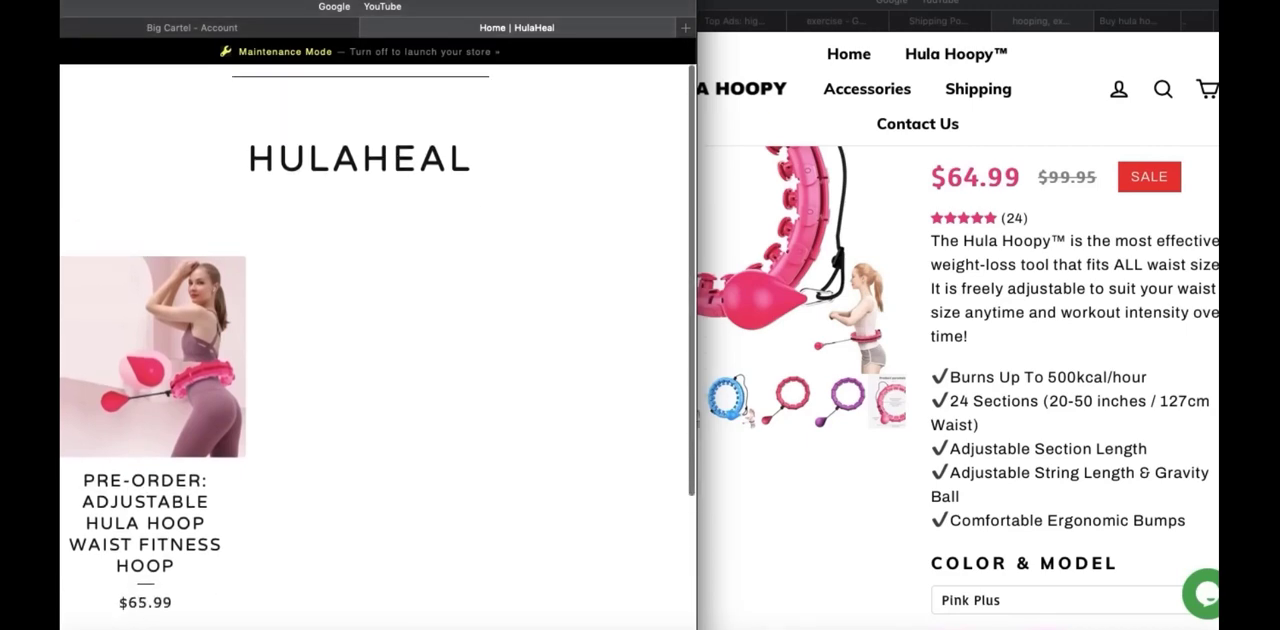
scroll(378, 340, "up", 1)
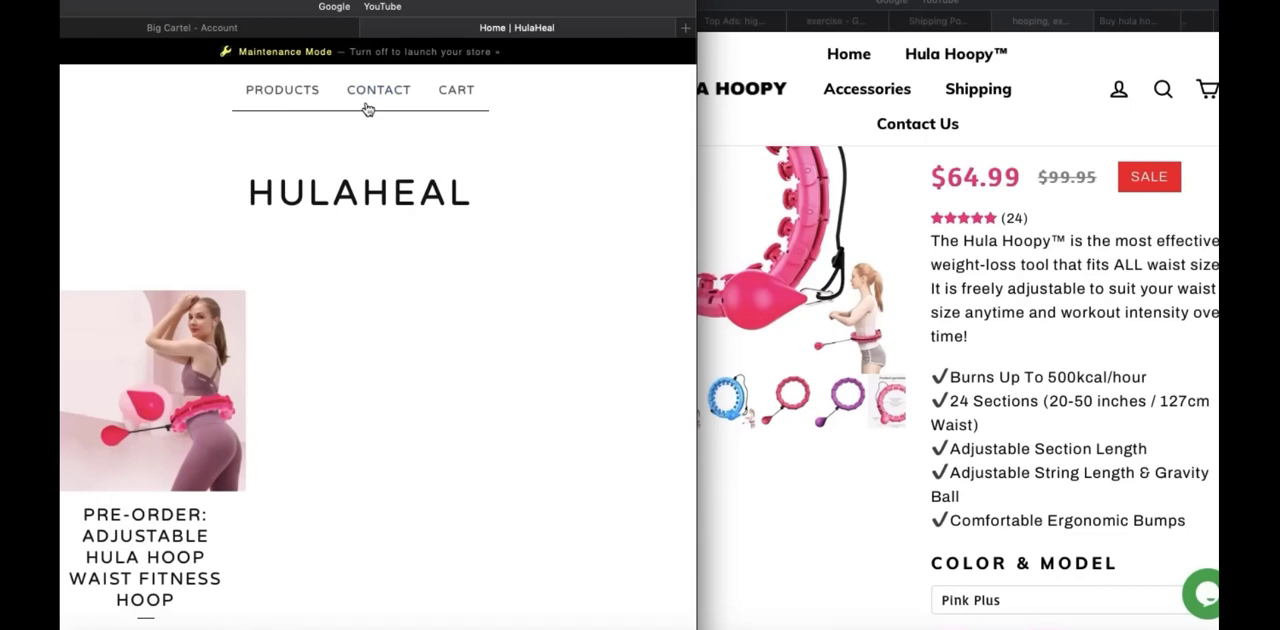
scroll(330, 266, "down", 3)
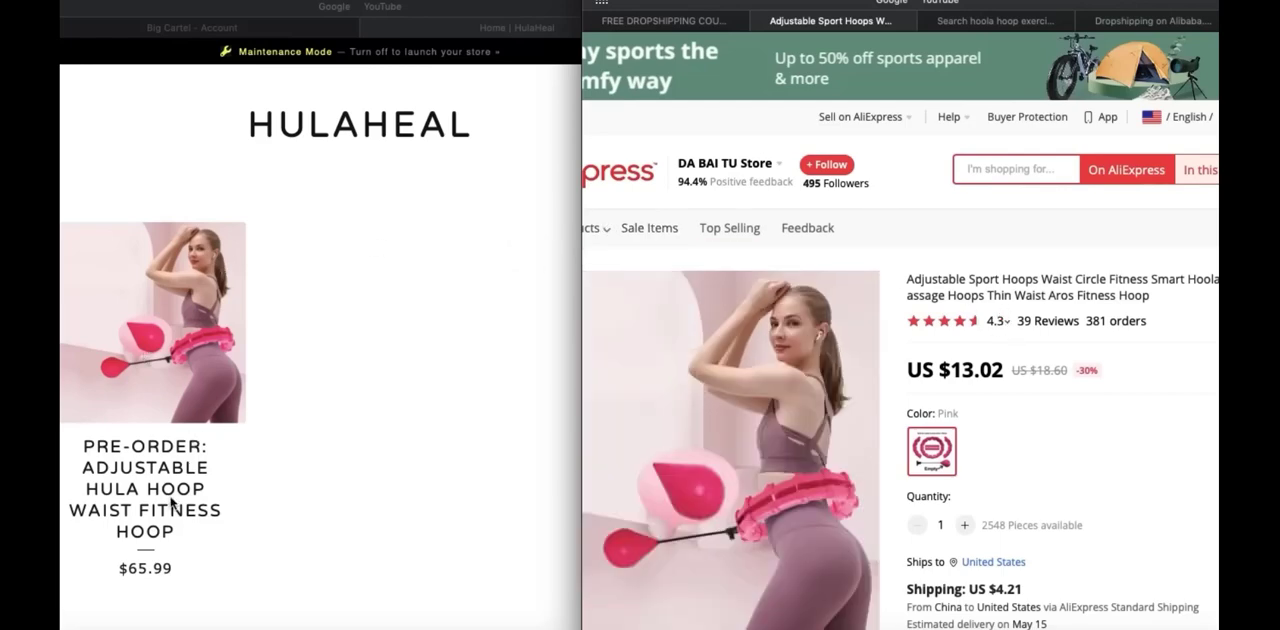
Compare the supplier's AliExpress hoop listing, including its price and shipping details, with the HulaHeal storefront's product listing
scroll(1065, 292, "down", 1)
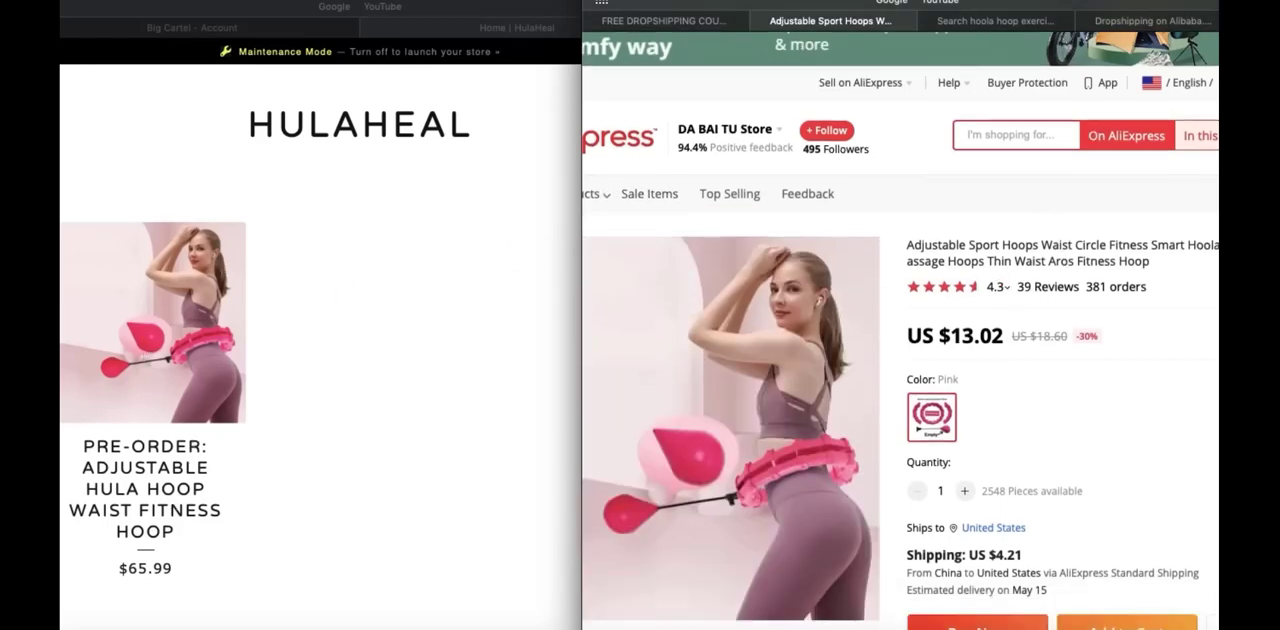
scroll(1063, 285, "down", 3)
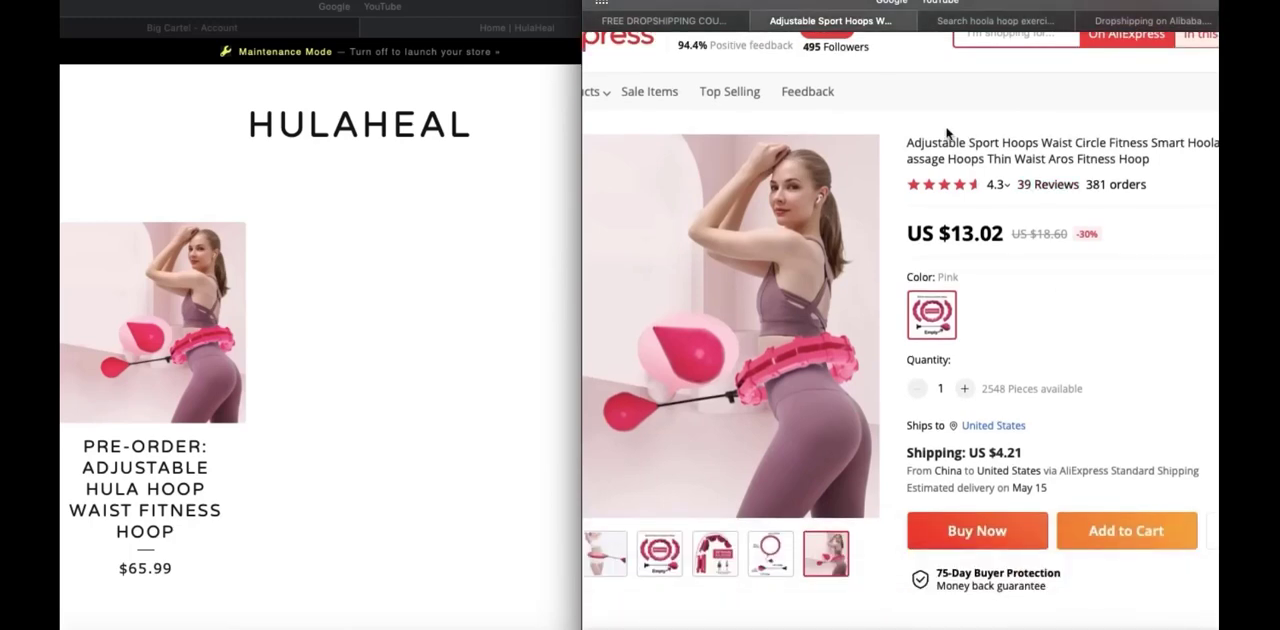
left_click(316, 312)
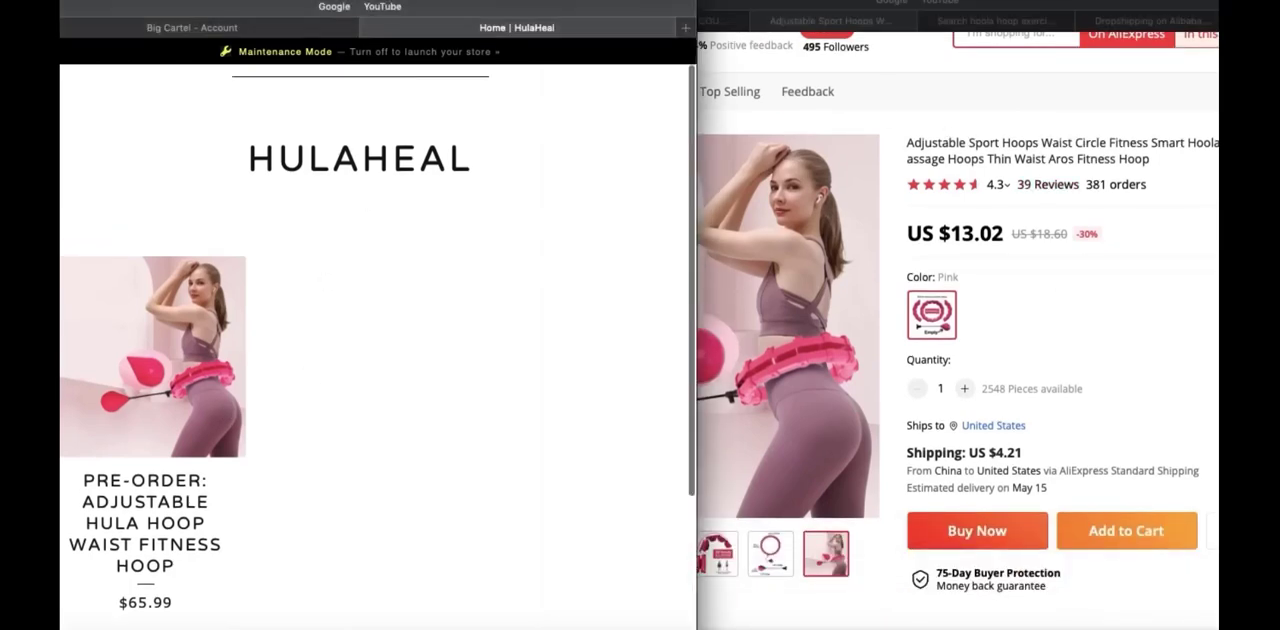
scroll(320, 340, "up", 1)
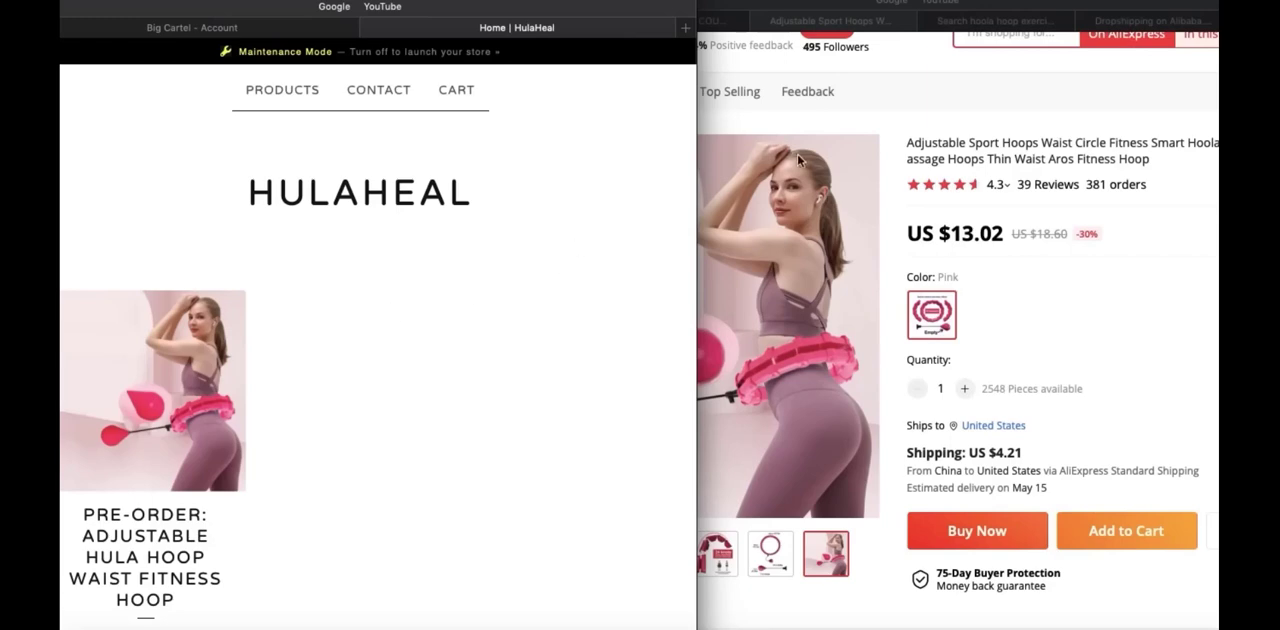
left_click(885, 130)
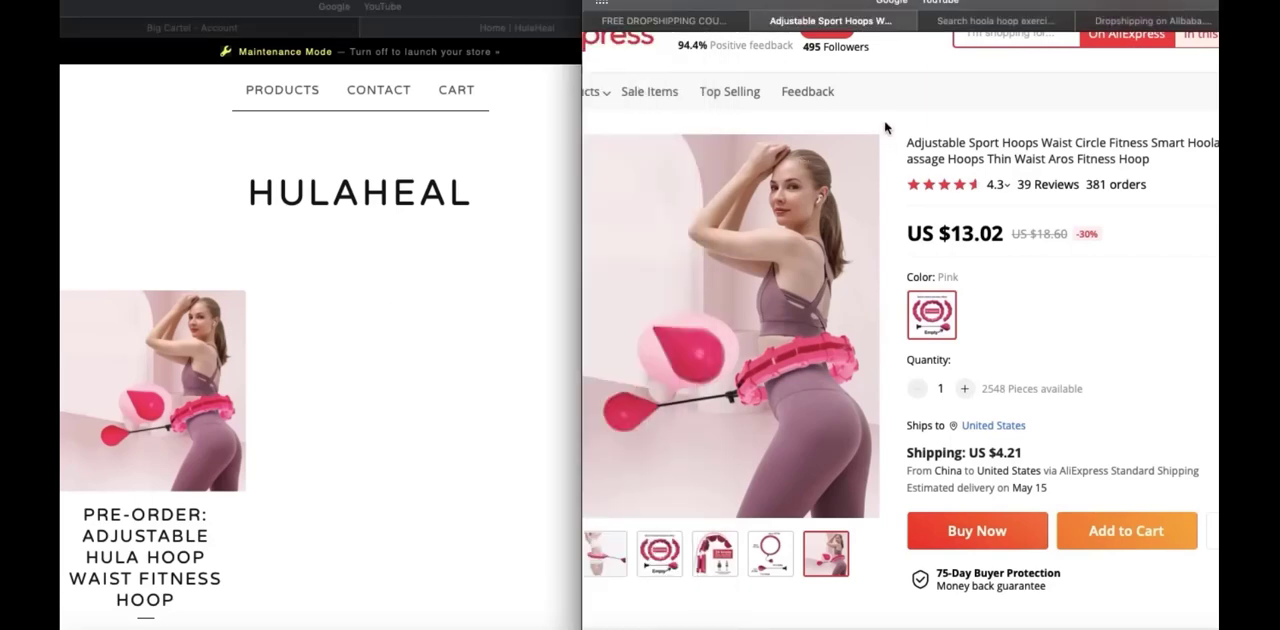
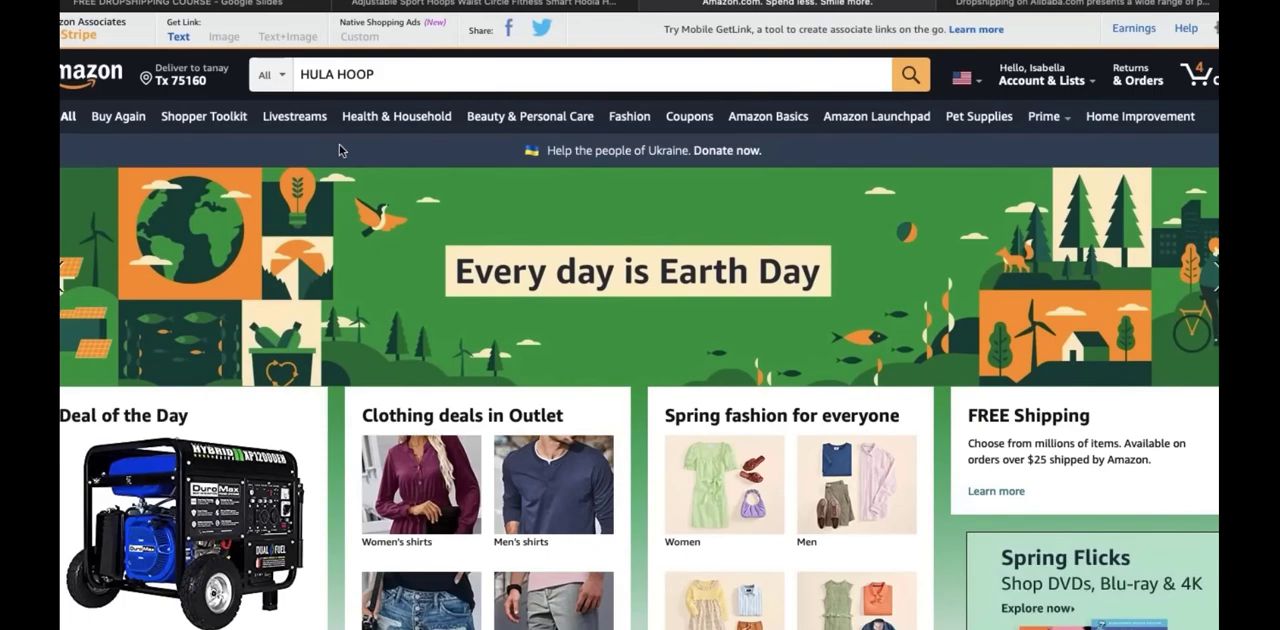
Switch to Amazon and search the store for "HULA HOOP"
scroll(312, 150, "down", 1)
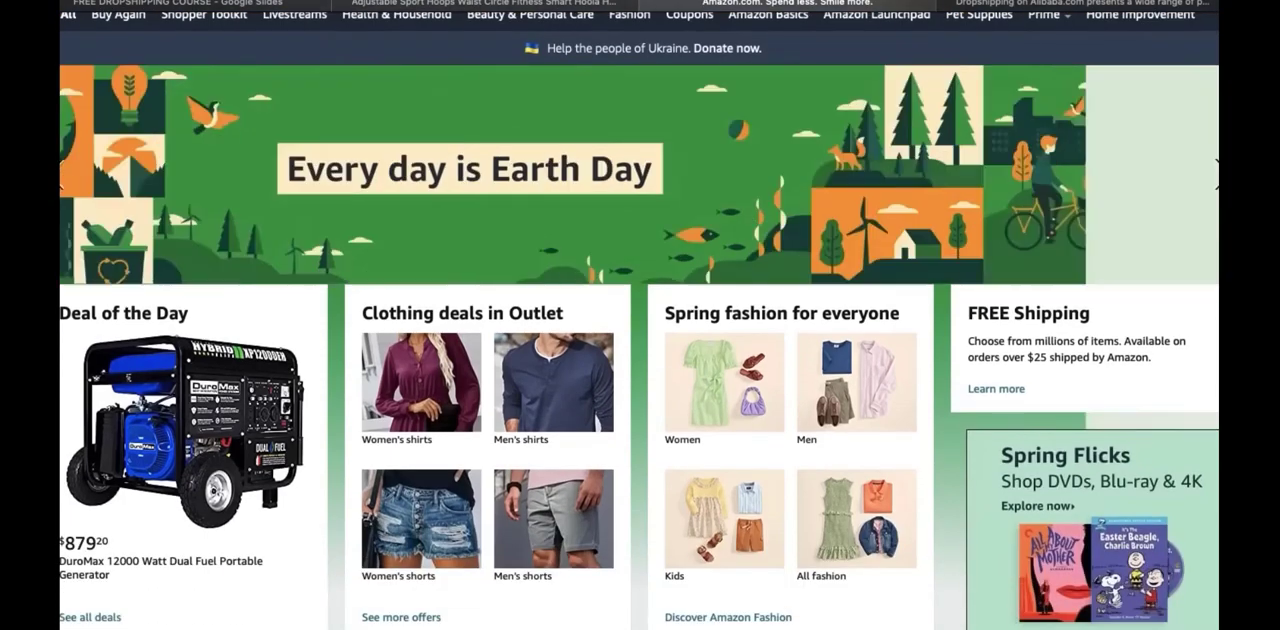
scroll(640, 320, "down", 6)
scroll(640, 320, "down", 4)
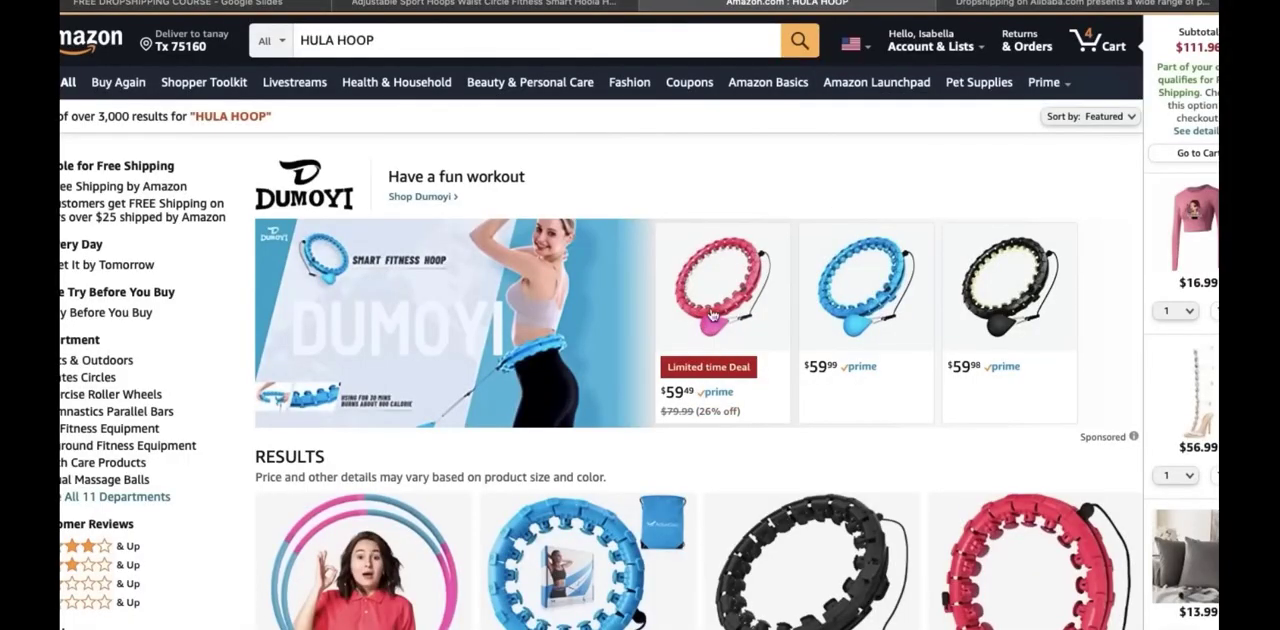
Review the prices, coupons, ratings and delivery dates of the sponsored weighted hoops and other listings in the Amazon results
scroll(703, 313, "down", 3)
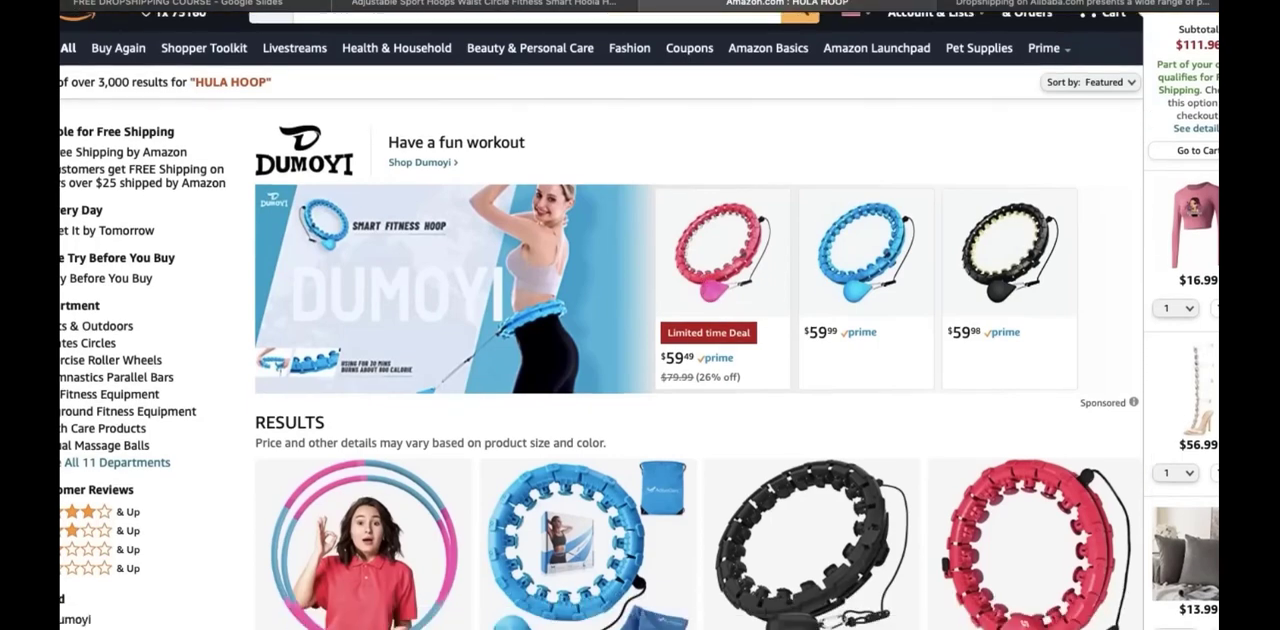
scroll(700, 320, "up", 3)
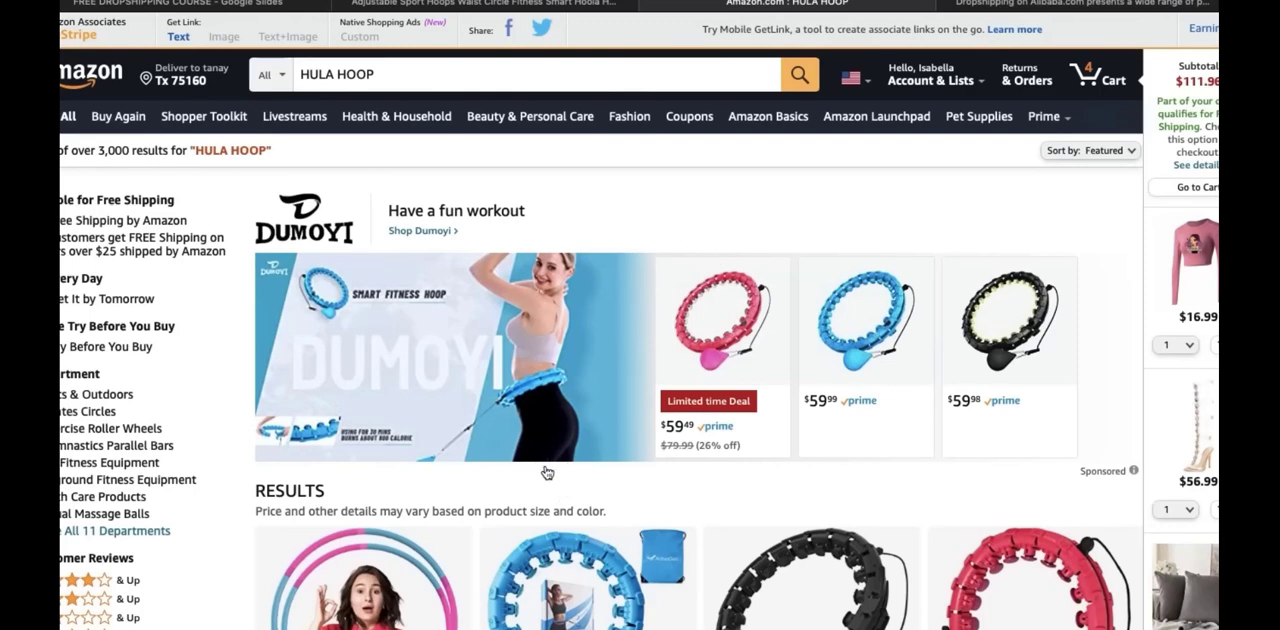
scroll(547, 472, "down", 1)
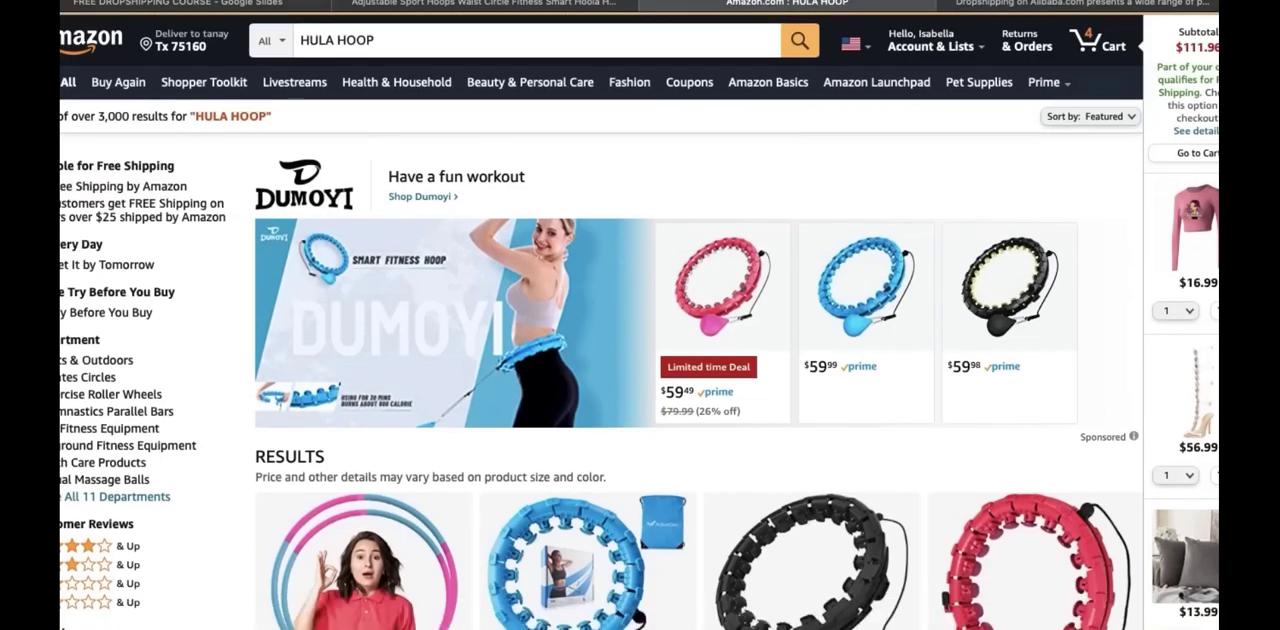
scroll(600, 370, "down", 3)
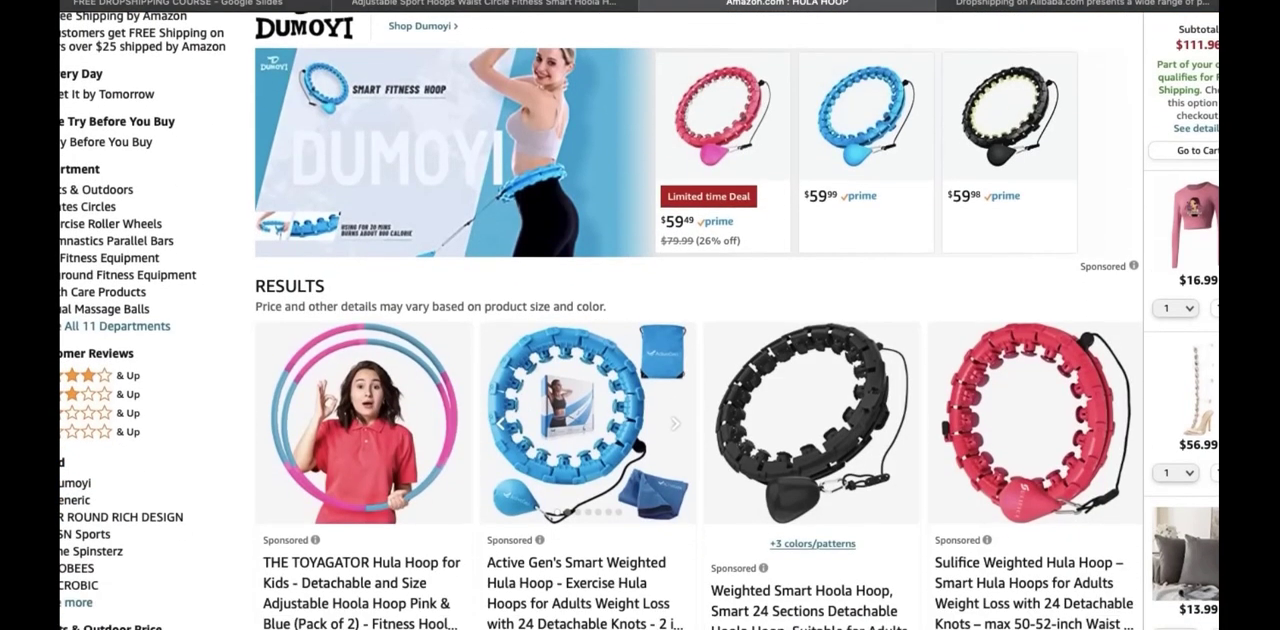
scroll(600, 321, "down", 1)
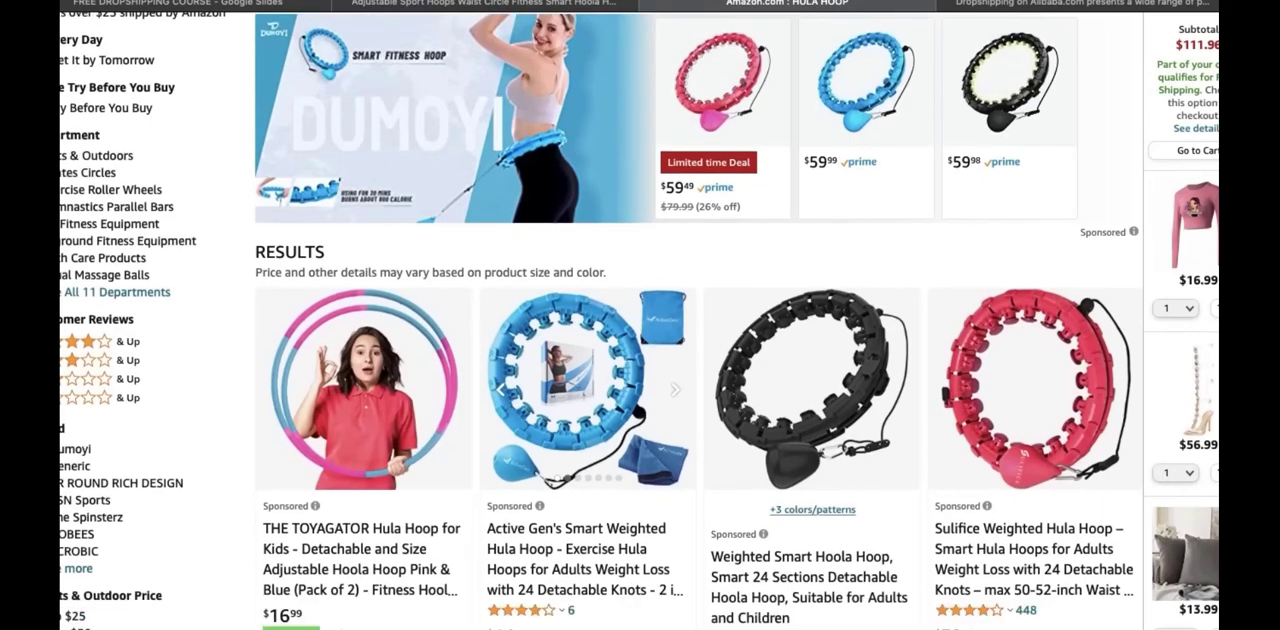
scroll(600, 320, "down", 2)
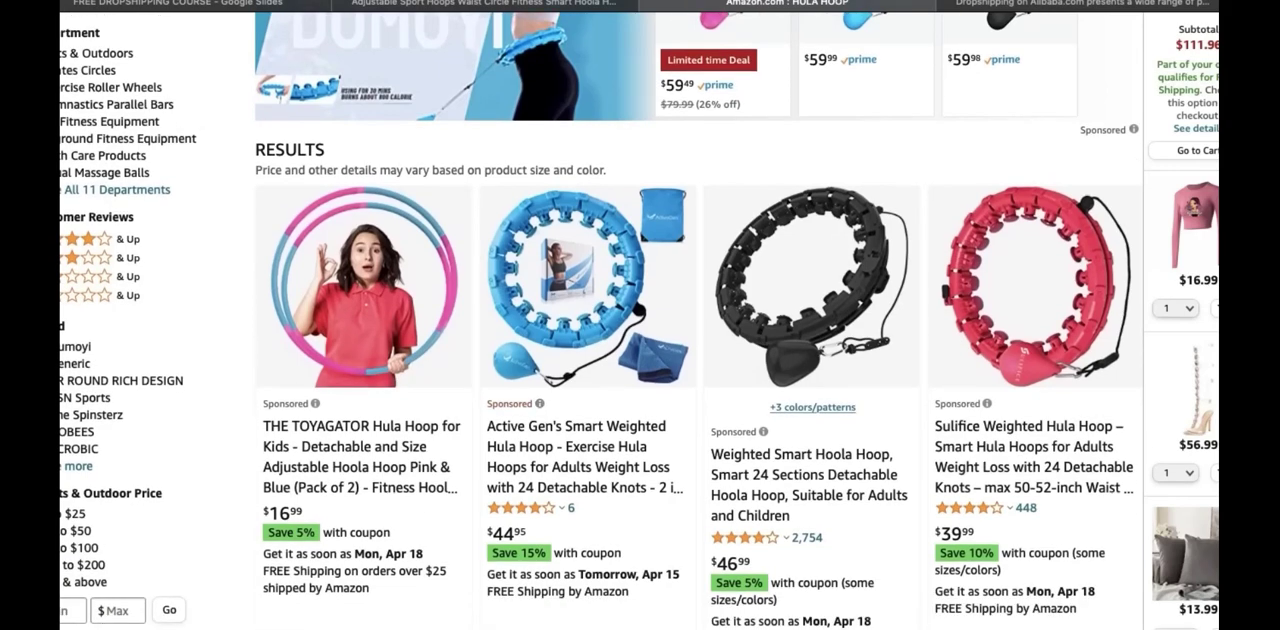
scroll(600, 320, "up", 3)
scroll(600, 320, "down", 3)
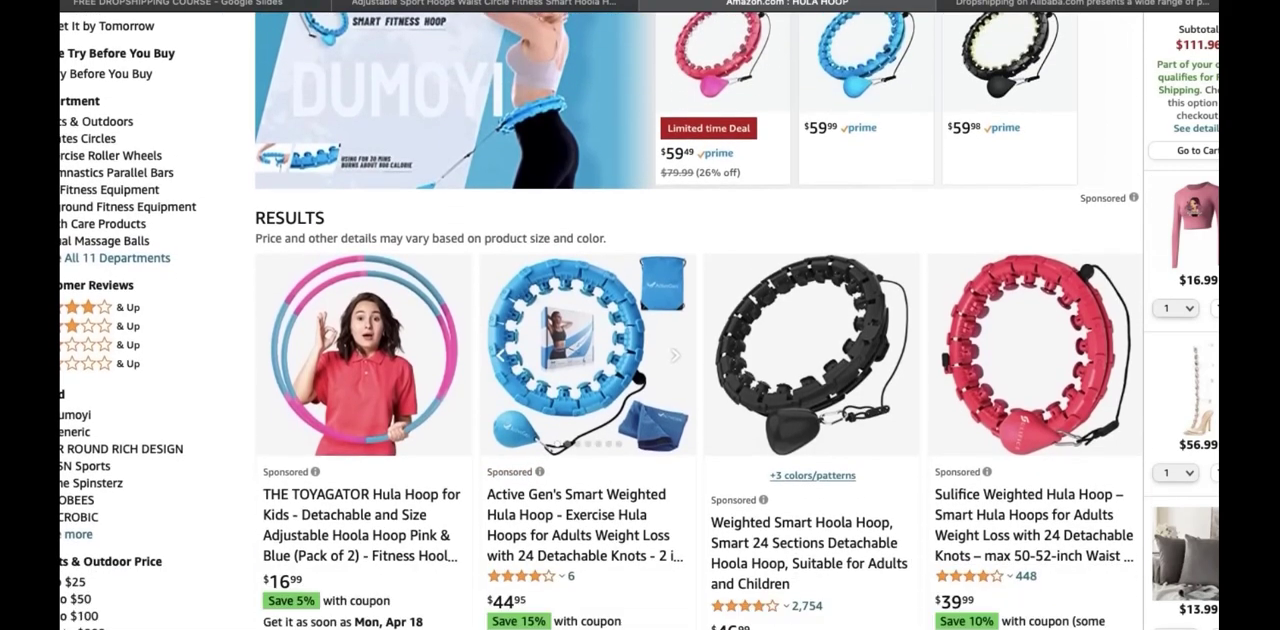
scroll(848, 402, "down", 3)
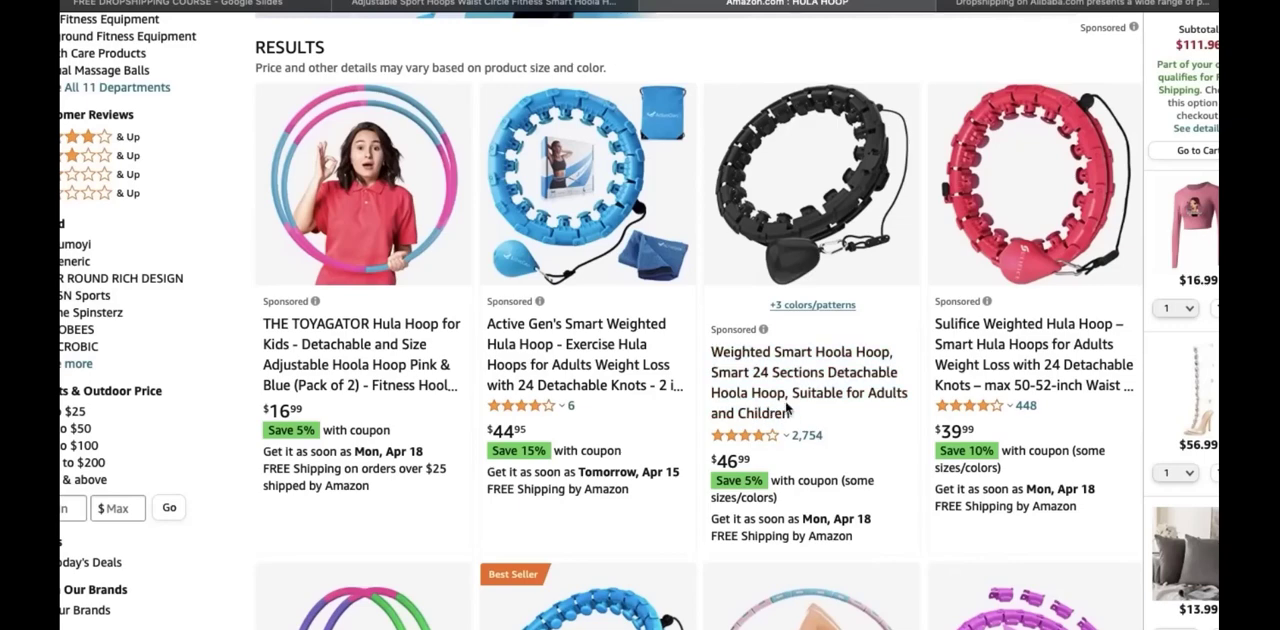
scroll(722, 475, "down", 7)
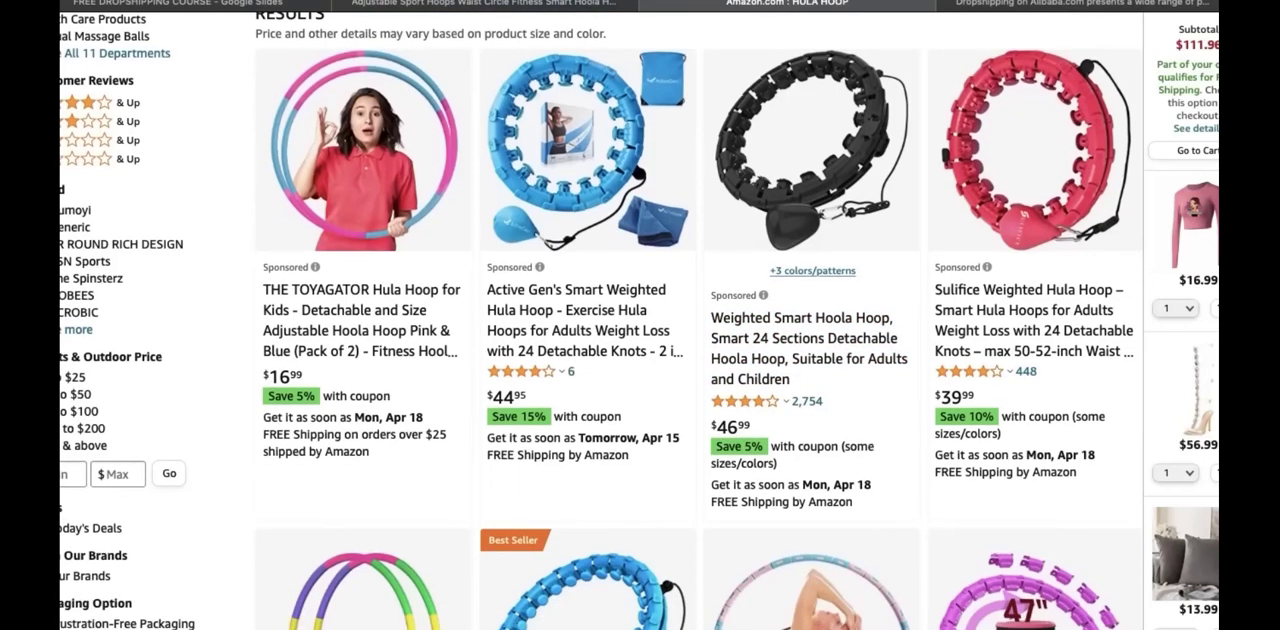
scroll(700, 320, "up", 7)
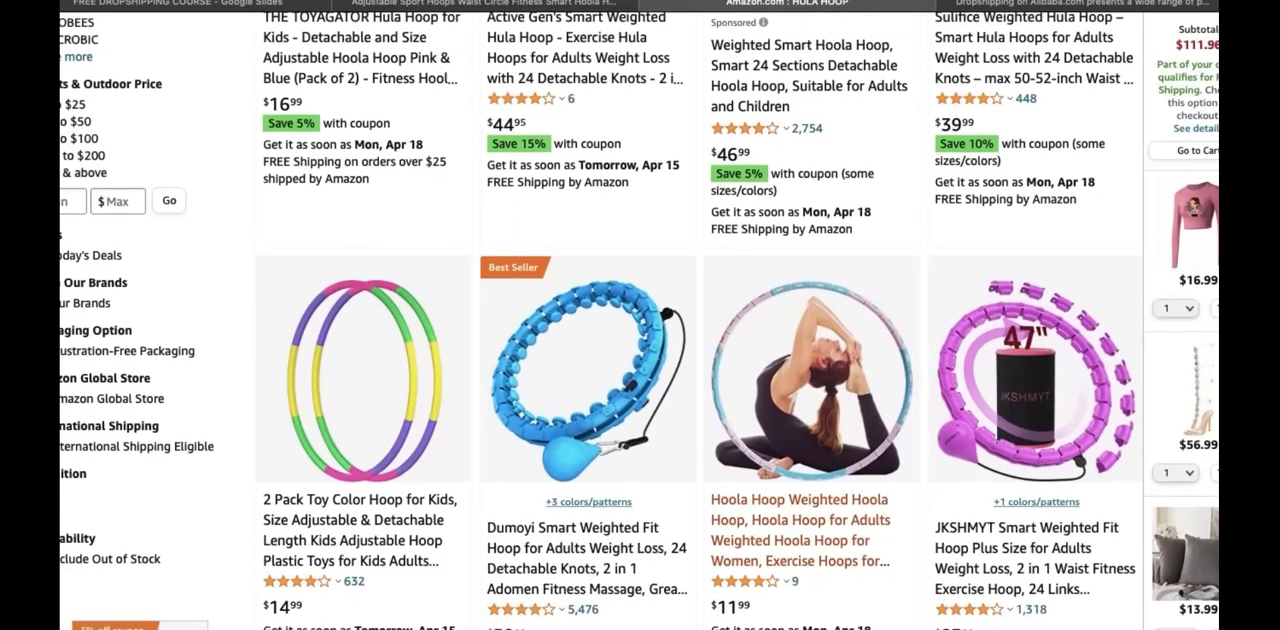
scroll(700, 320, "up", 1)
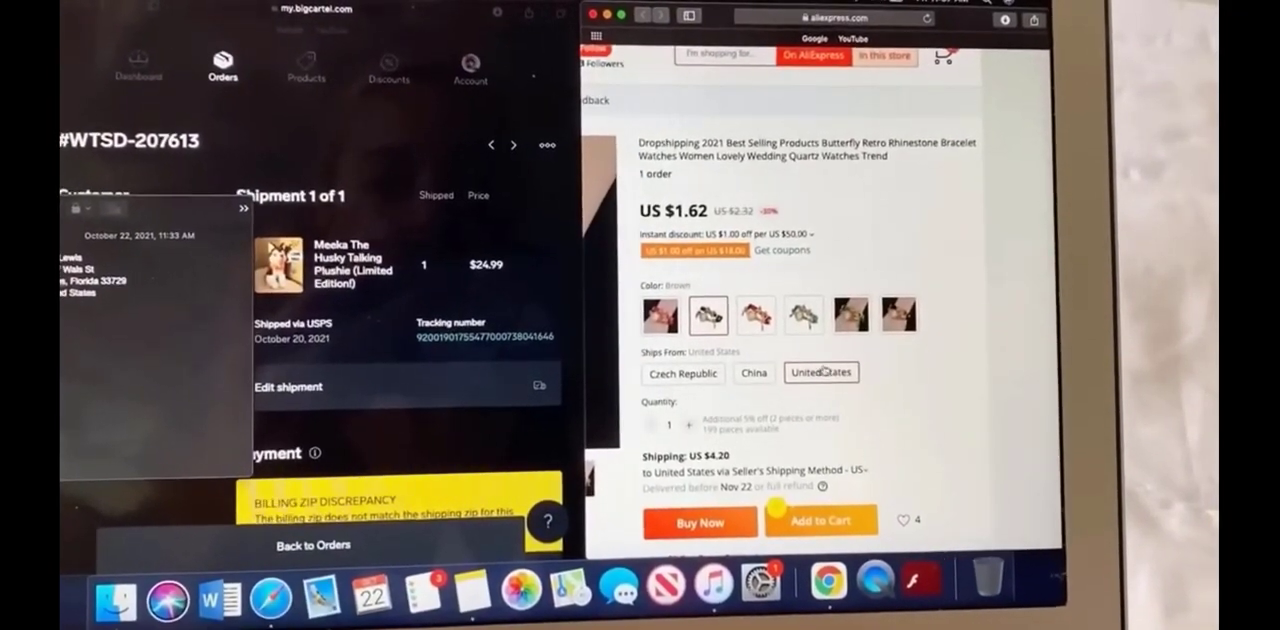
Start an AliExpress purchase of one brown butterfly rhinestone bracelet watch shipping from the United States
scroll(825, 372, "down", 1)
scroll(825, 372, "left", 1)
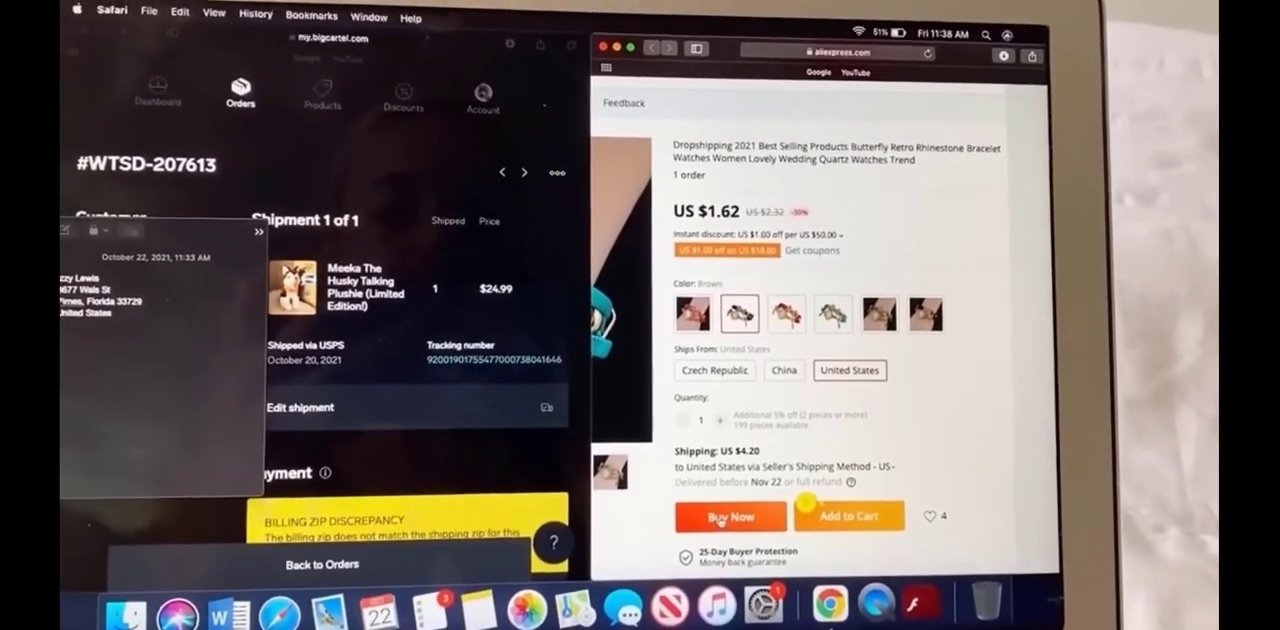
left_click(738, 540)
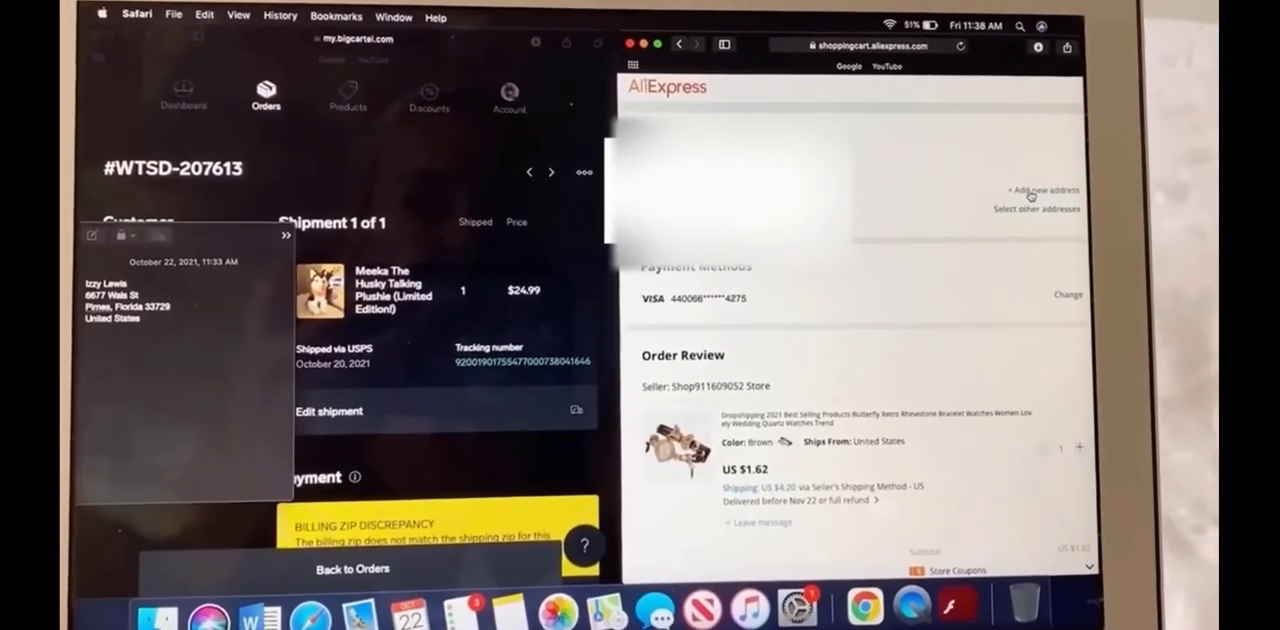
Add a new shipping address at checkout, entering the customer's name and phone number and selecting the street address in the note
left_click(1035, 196)
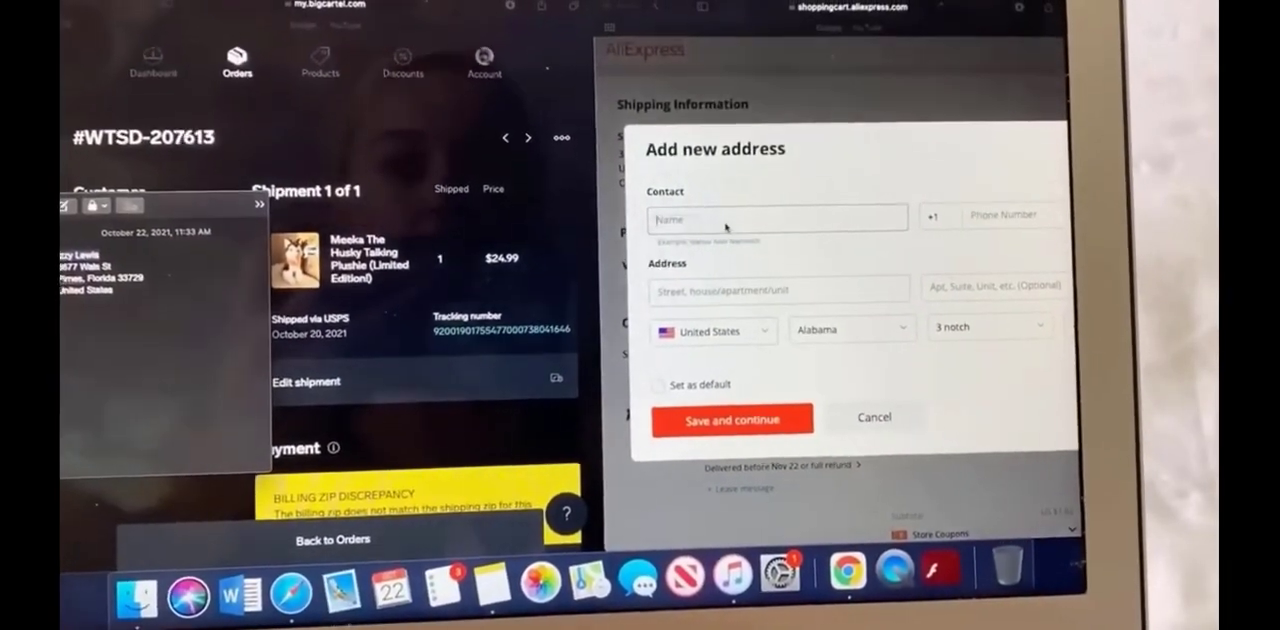
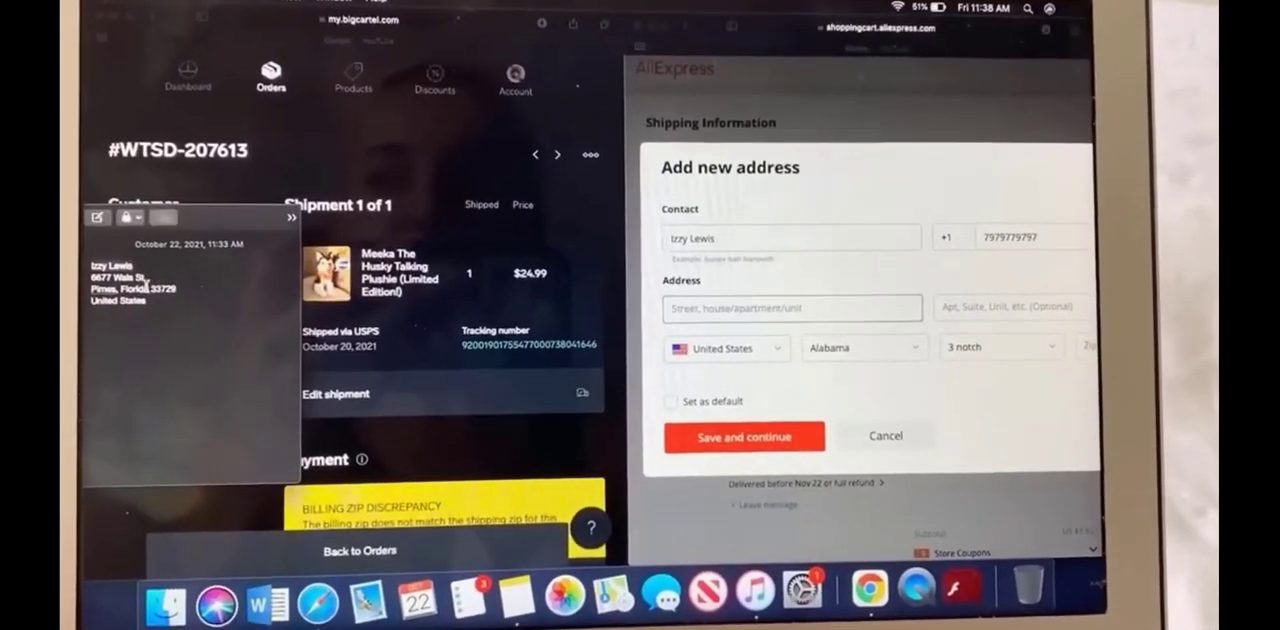
left_click_drag(132, 280, 489, 284)
left_click_drag(668, 293, 670, 292)
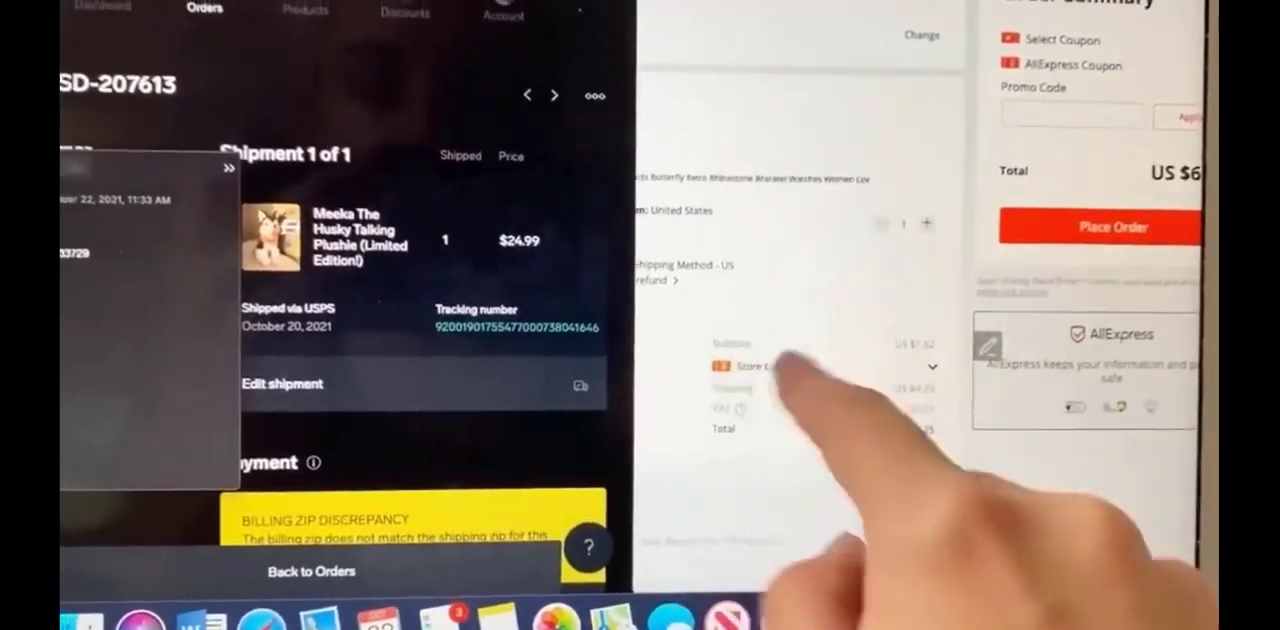
Compare the Big Cartel order's payment breakdown with the AliExpress checkout costs, and open the order's shipment for editing
scroll(350, 300, "down", 5)
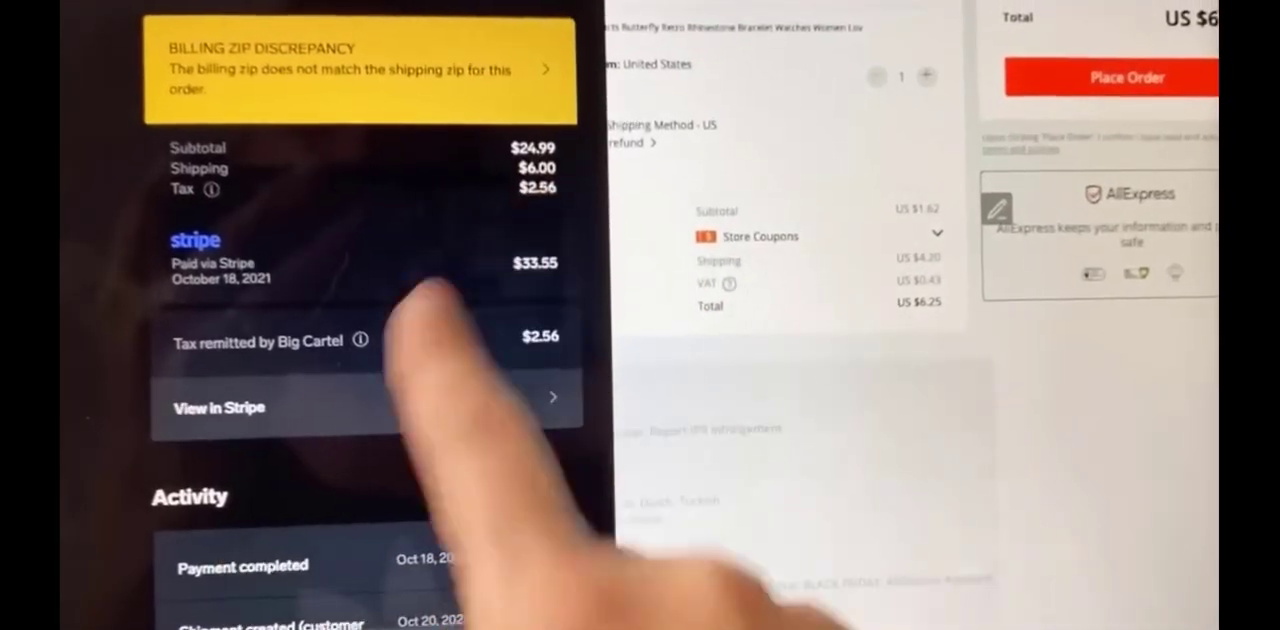
scroll(900, 300, "up", 5)
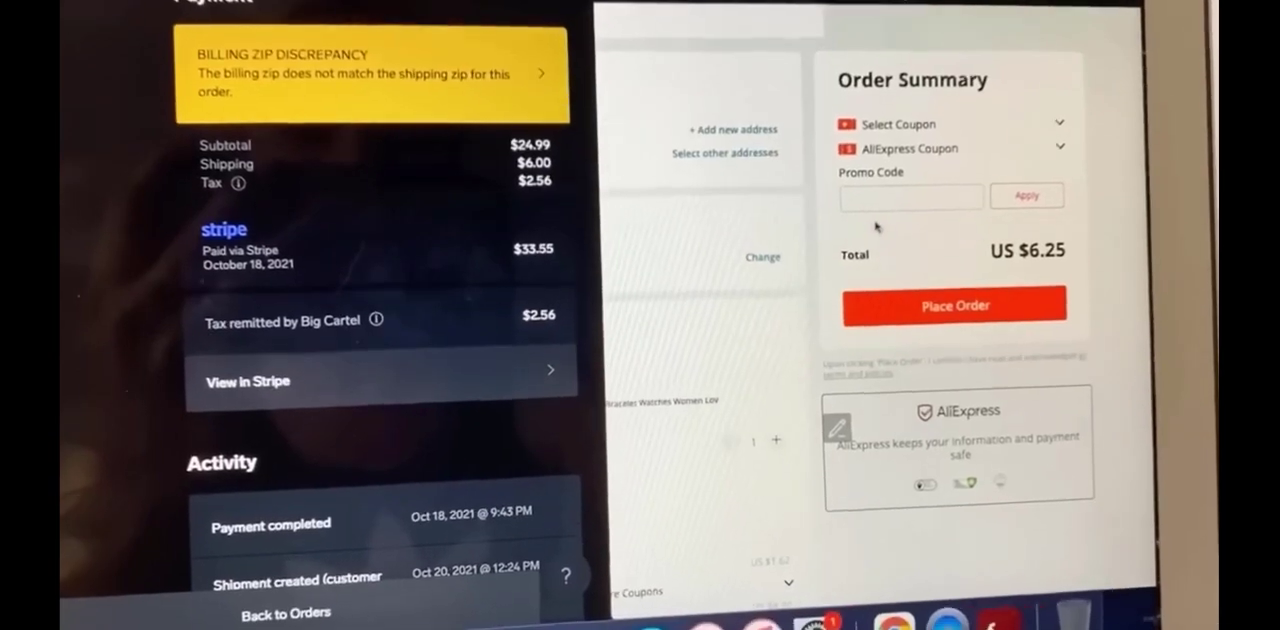
scroll(233, 226, "up", 5)
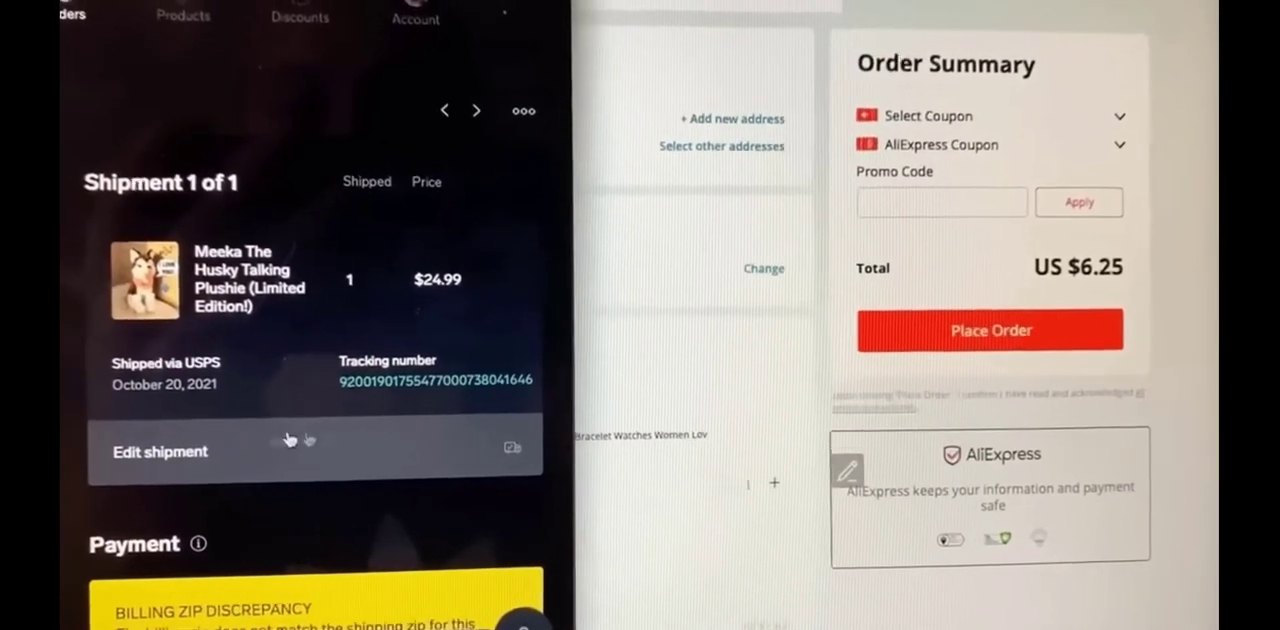
left_click(374, 473)
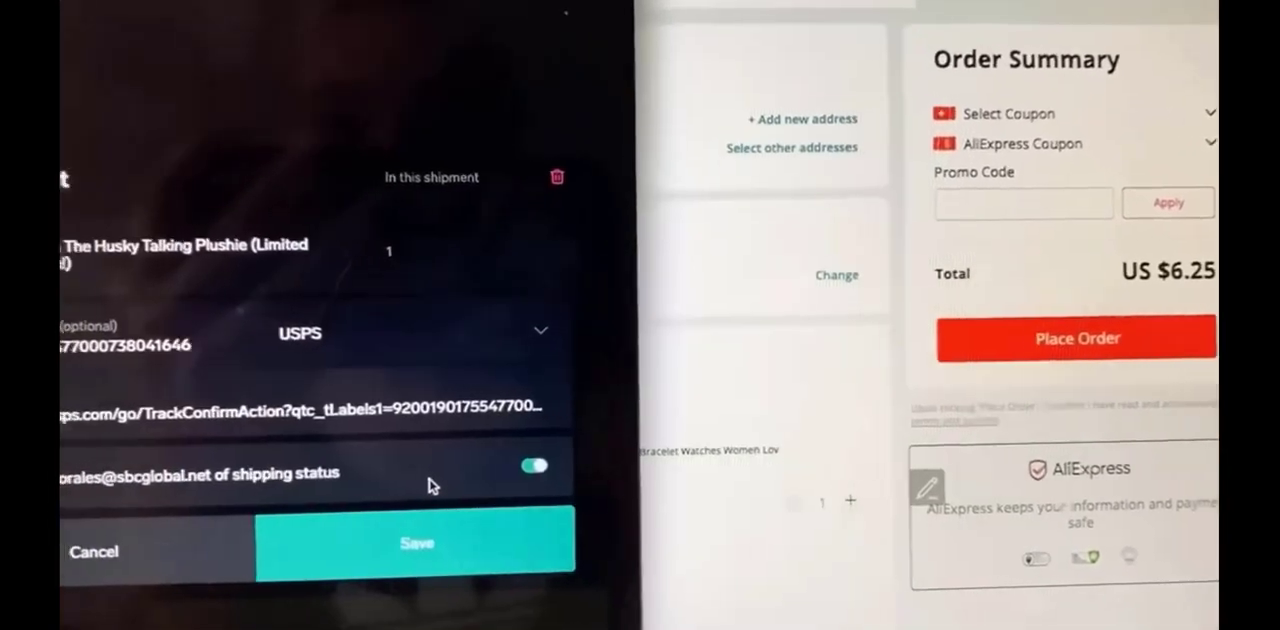